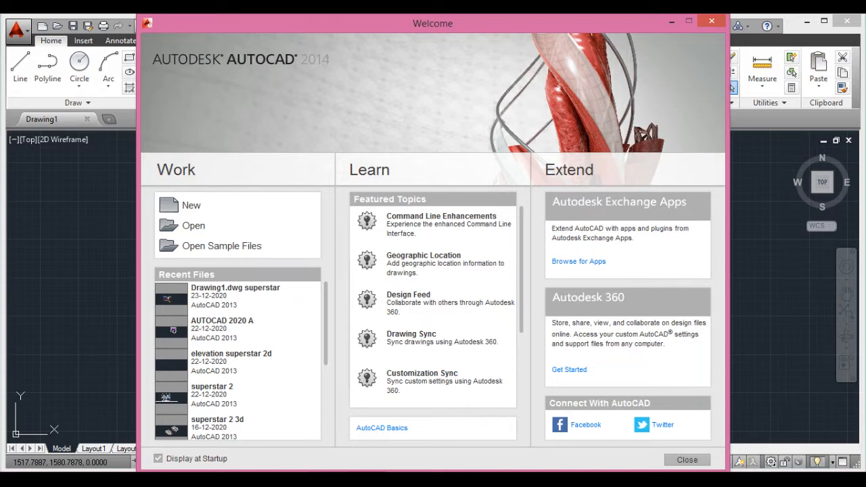
Step: Dismiss the Welcome window and switch the workspace to 3D Modeling
left_click(711, 21)
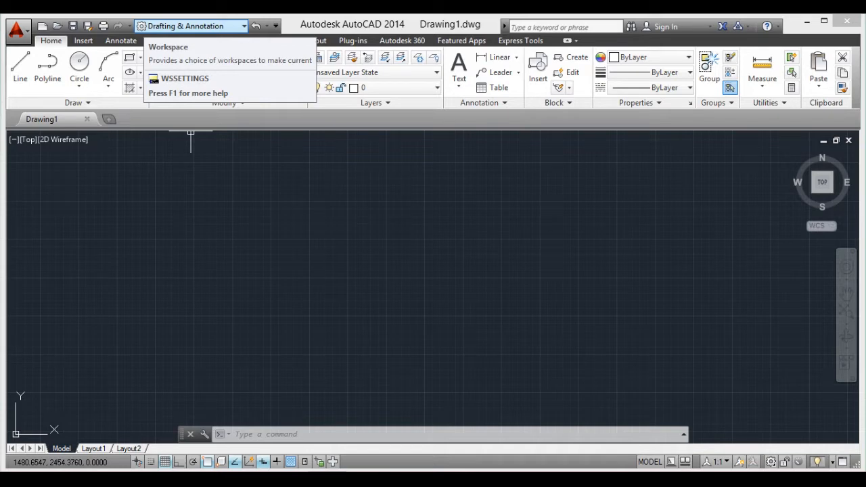
left_click(189, 25)
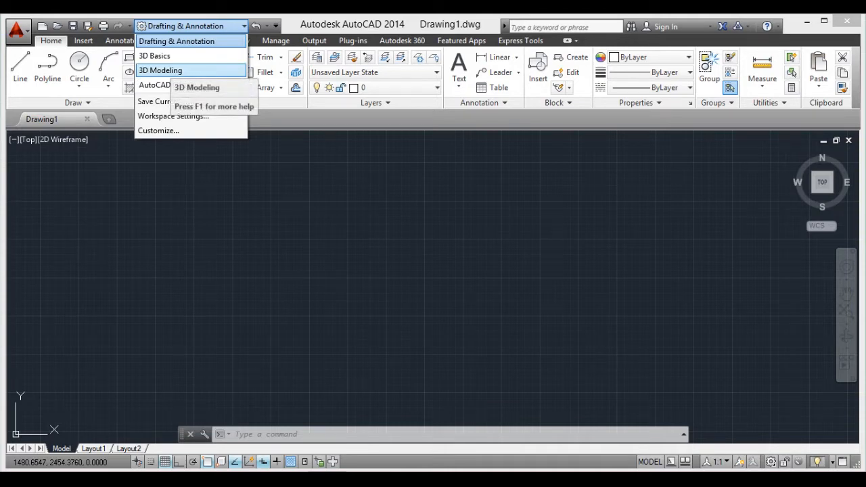
left_click(160, 70)
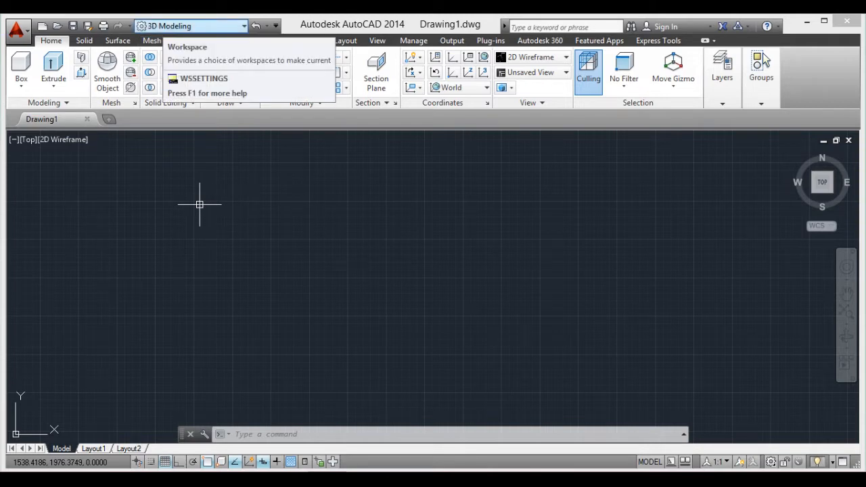
left_click(189, 26)
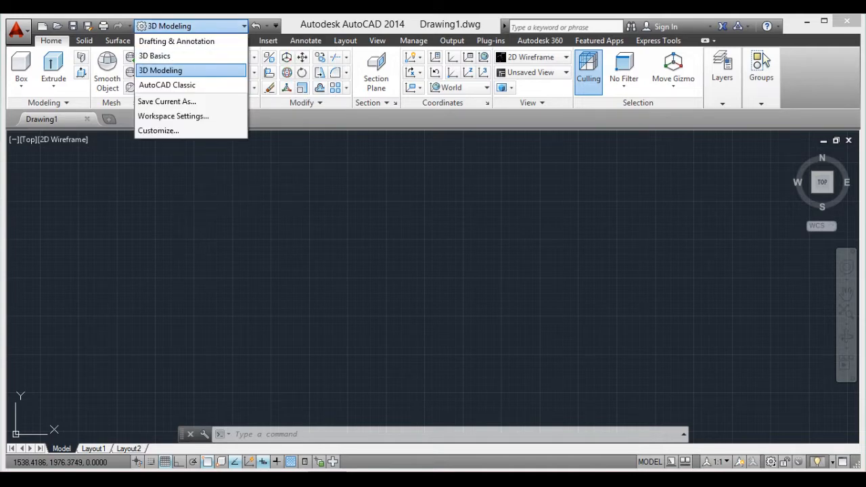
left_click(160, 71)
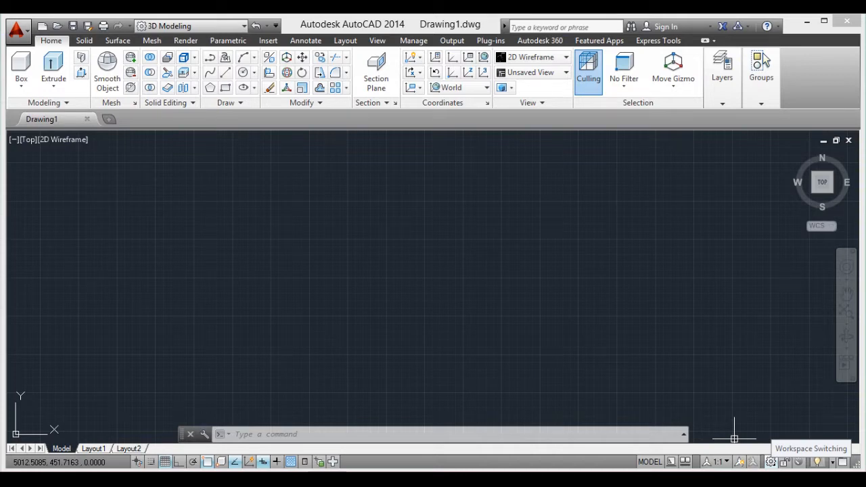
left_click(771, 461)
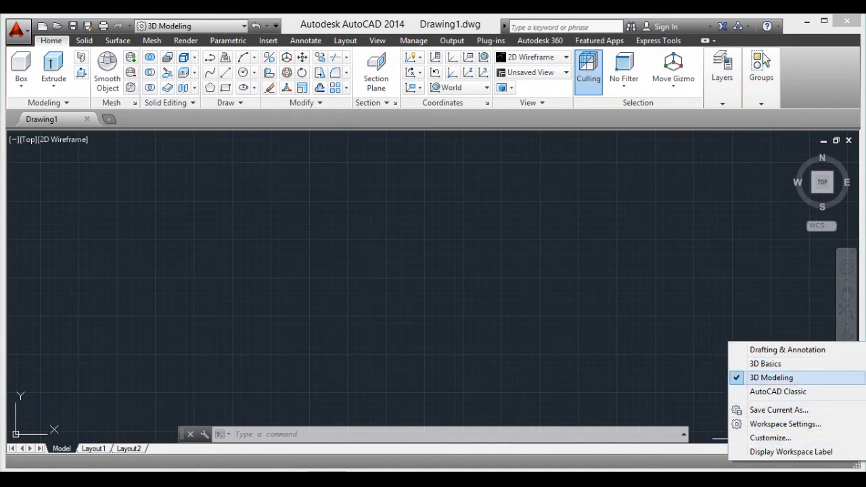
left_click(771, 377)
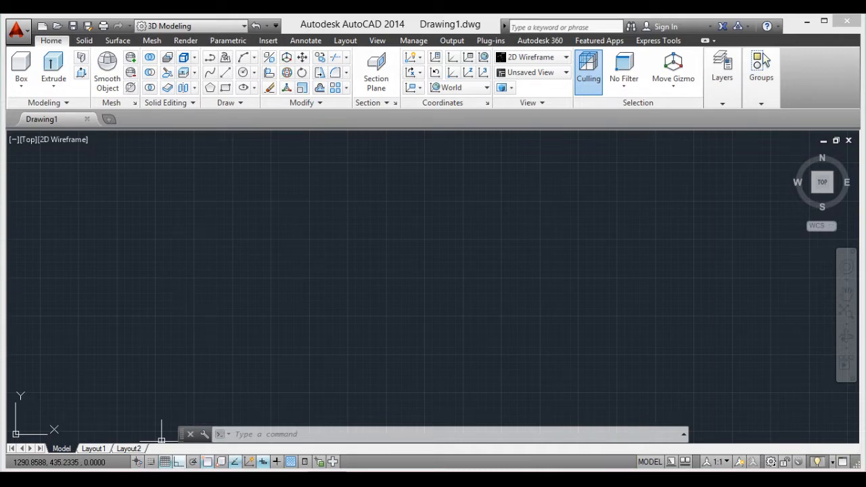
Step: Turn Ortho mode on and draw a horizontal line about 920 units long near the middle of the drawing area
left_click(178, 462)
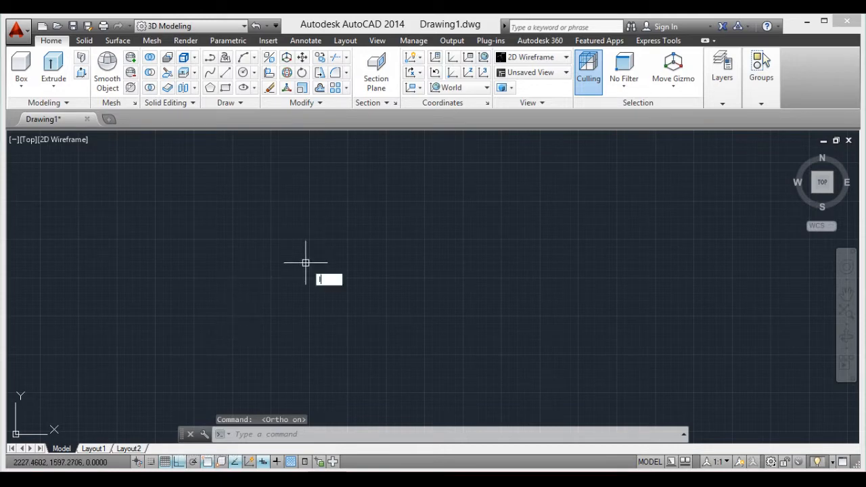
type("l")
key("Return")
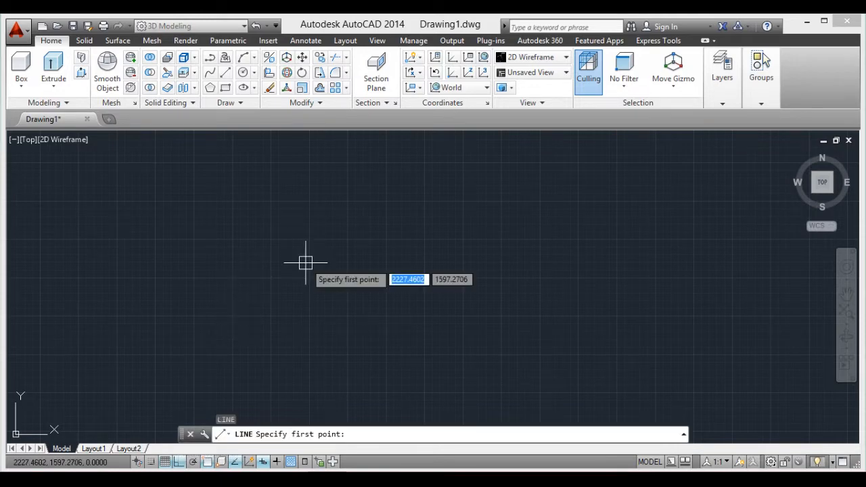
left_click(270, 244)
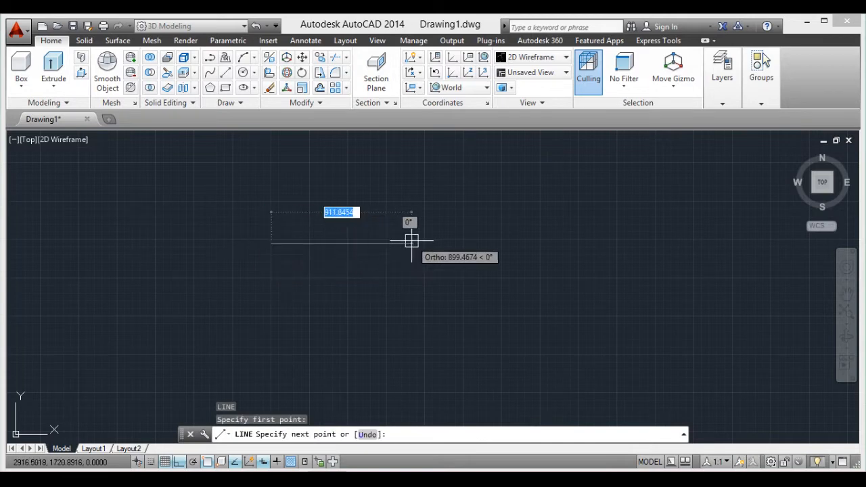
left_click(411, 244)
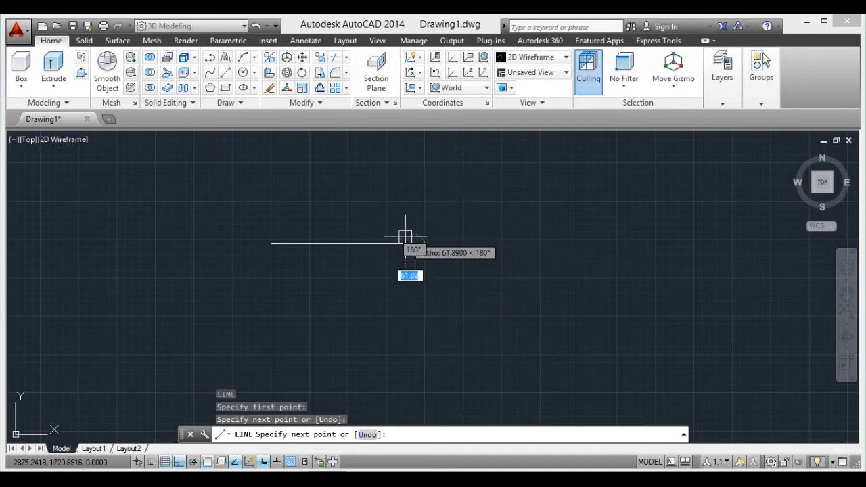
key("Escape")
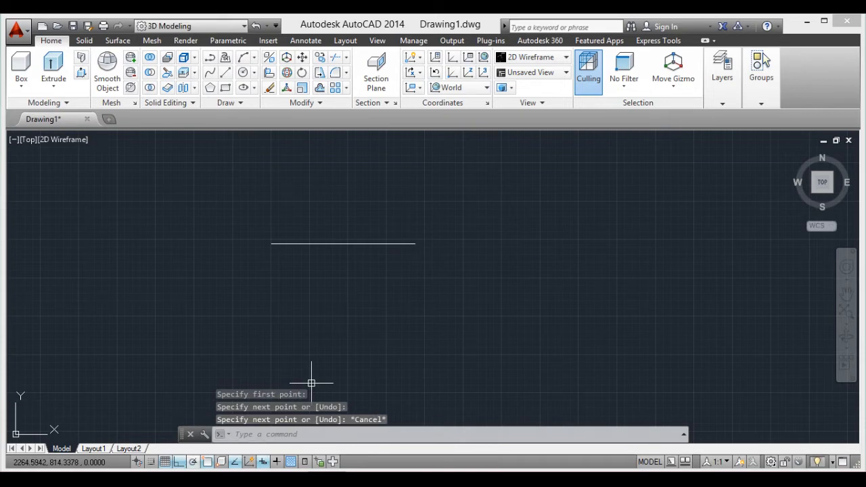
key("F8")
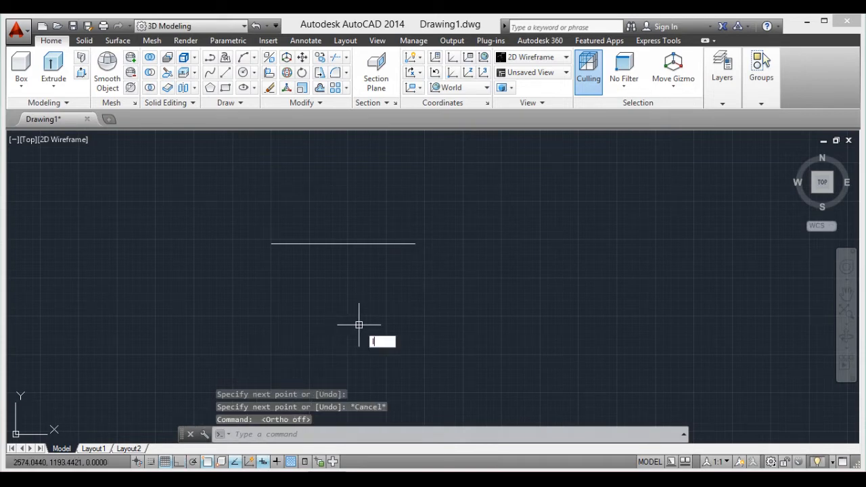
key("Return")
left_click(375, 302)
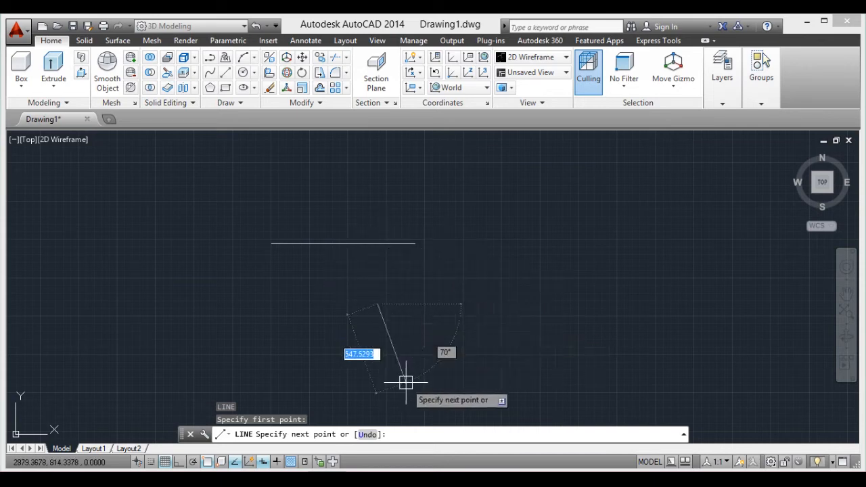
key("F8")
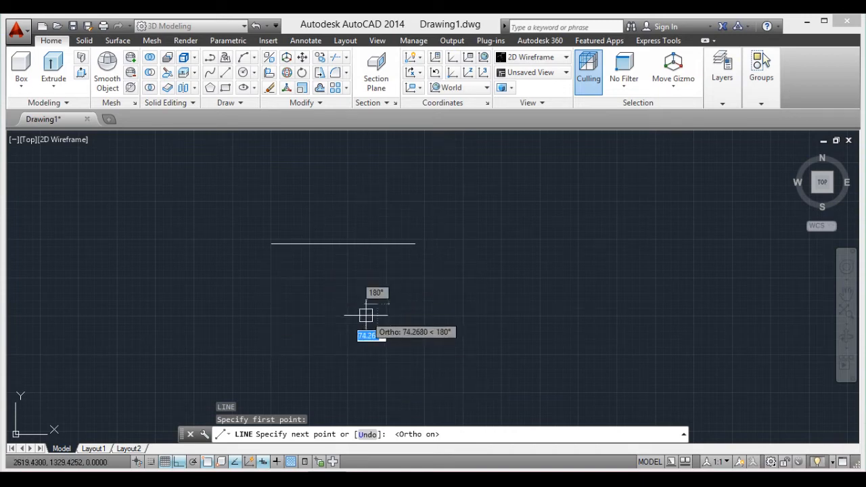
key("Escape")
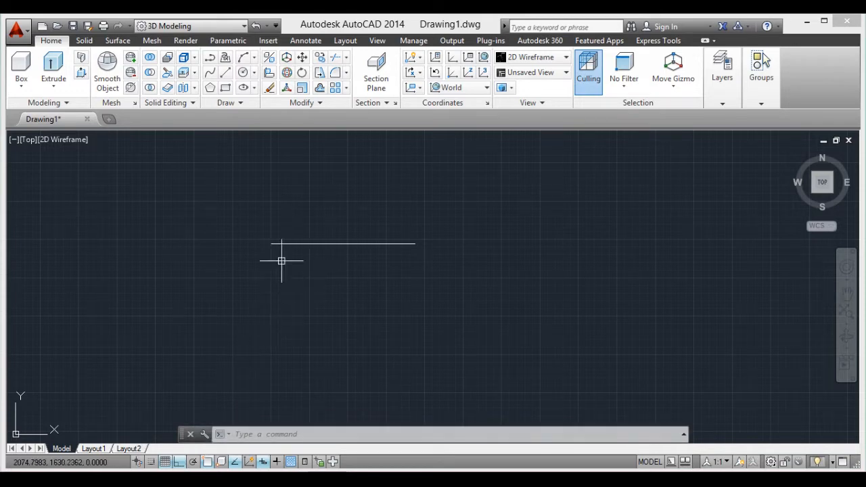
Step: Draw a vertical line from below up to the right endpoint of the horizontal line
key("Return")
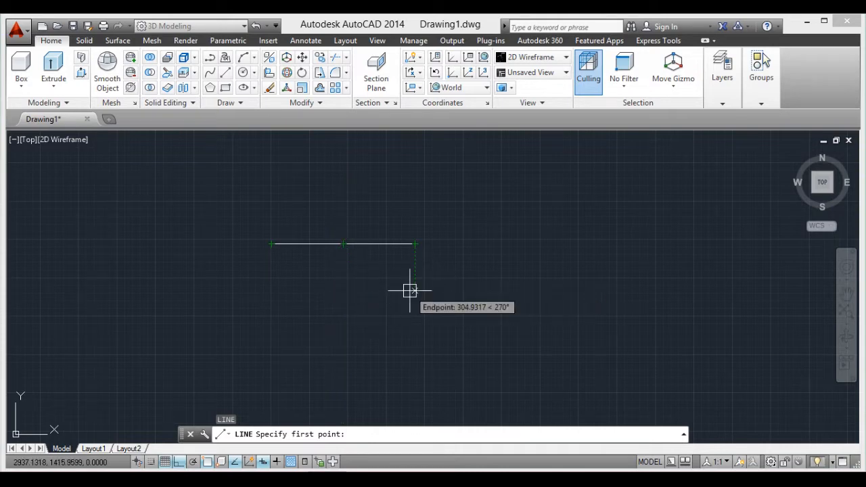
left_click(413, 324)
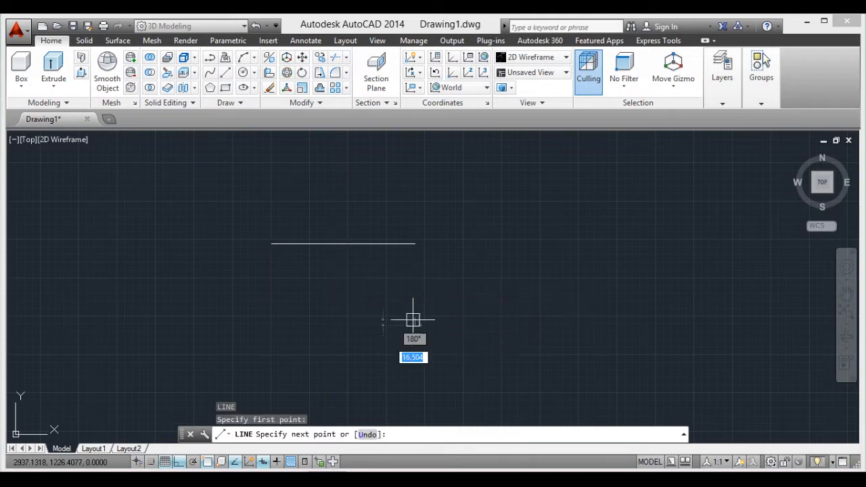
left_click(415, 244)
key("Return")
key("Return")
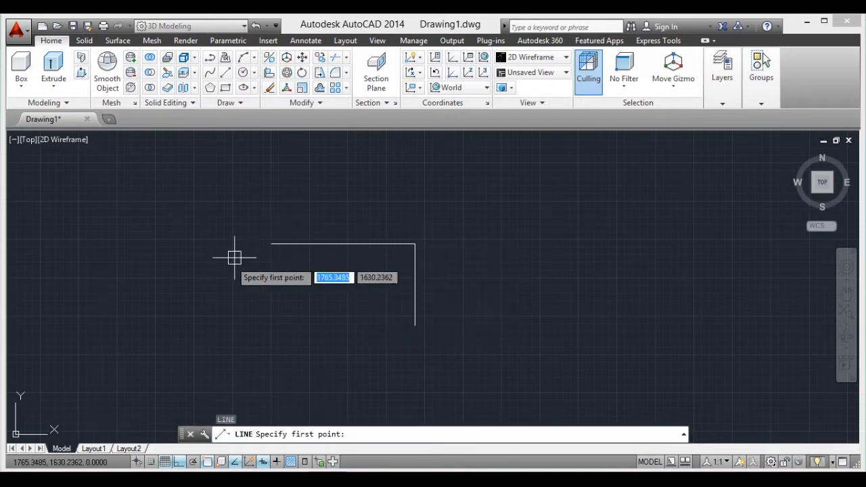
left_click(263, 249)
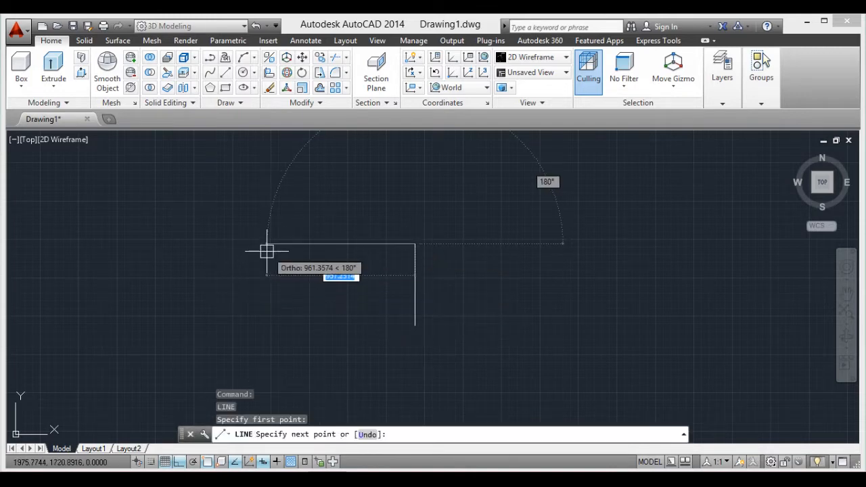
key("Return")
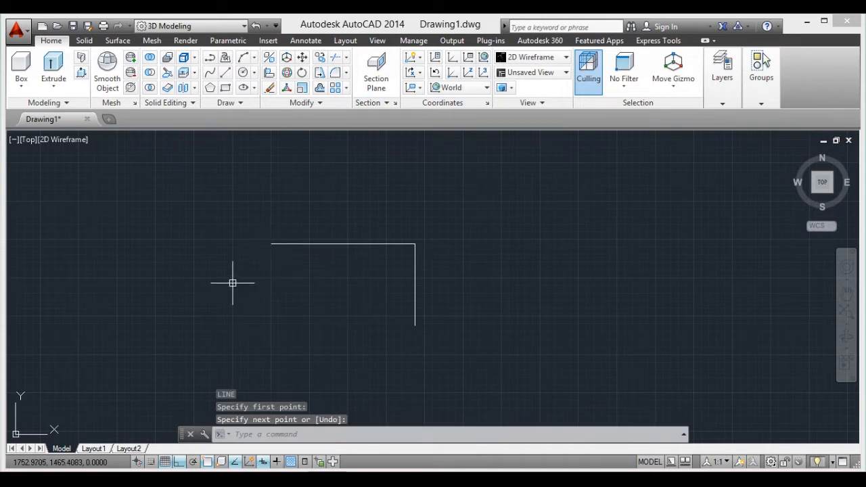
key("Return")
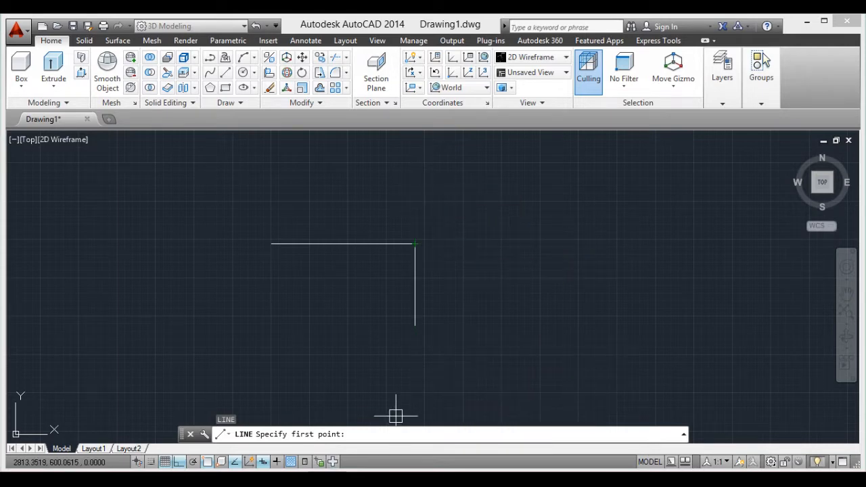
key("Escape")
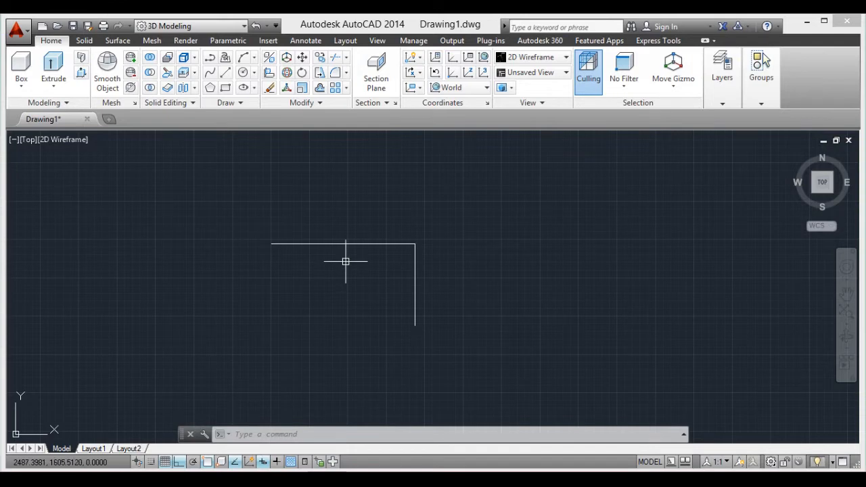
type("L")
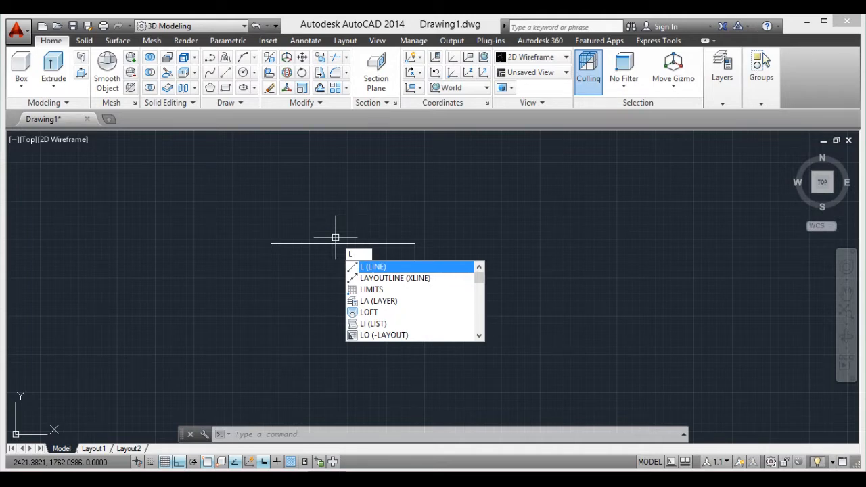
key("Return")
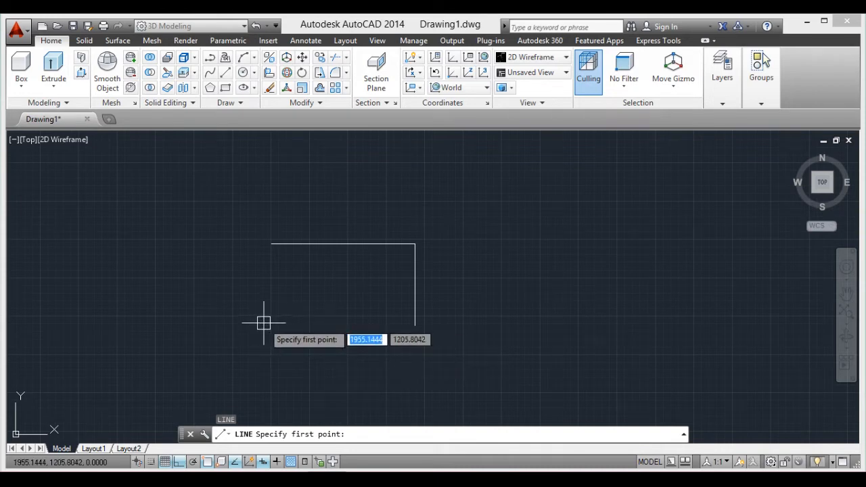
key("Escape")
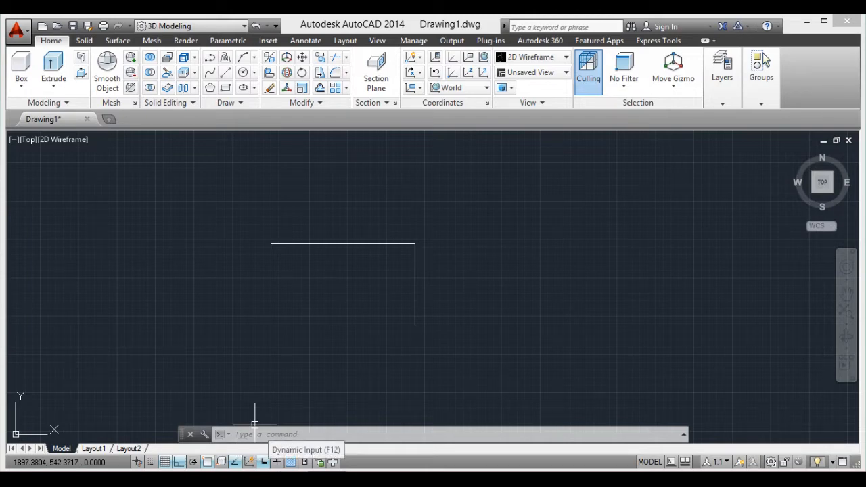
Step: Delete both the horizontal and the vertical line
left_click(433, 228)
left_click(370, 270)
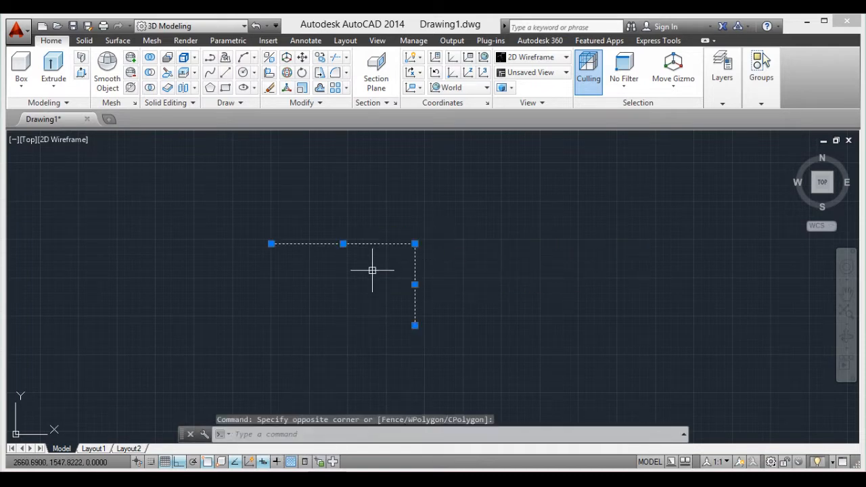
key("Delete")
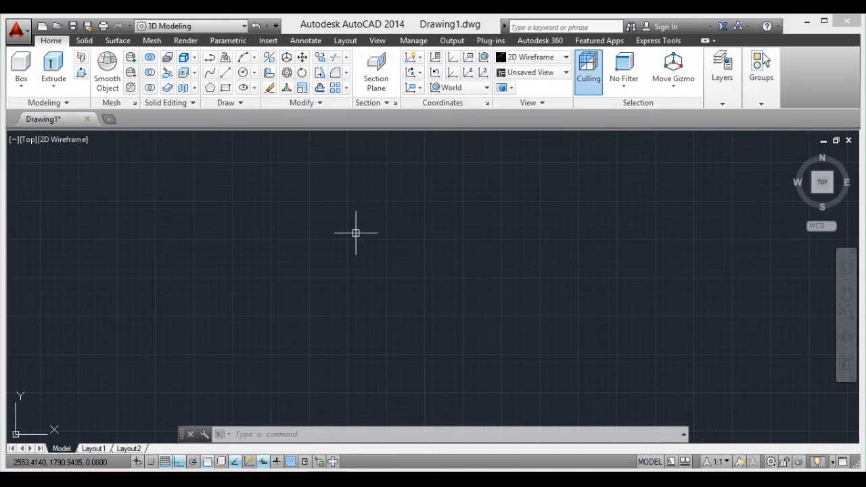
Step: Set the model space limits with the lower left corner at 0,0 and the upper right corner at 100,100
type("lim")
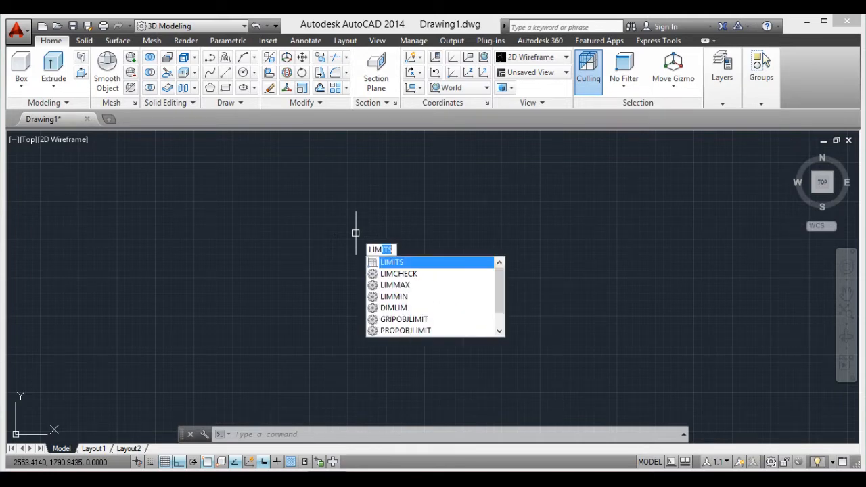
key("Return")
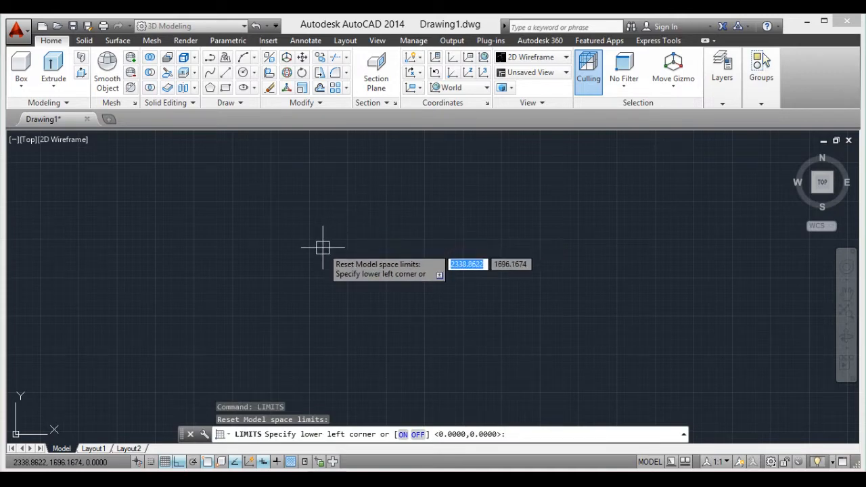
type("0")
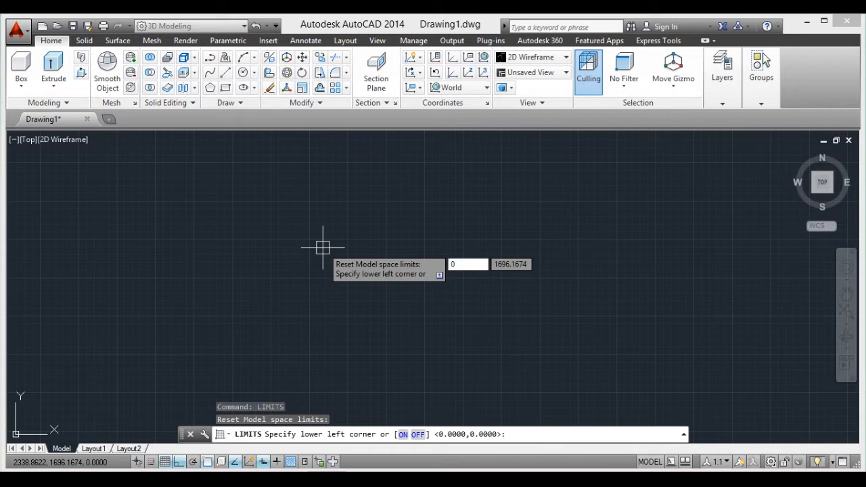
key("Tab")
type("0")
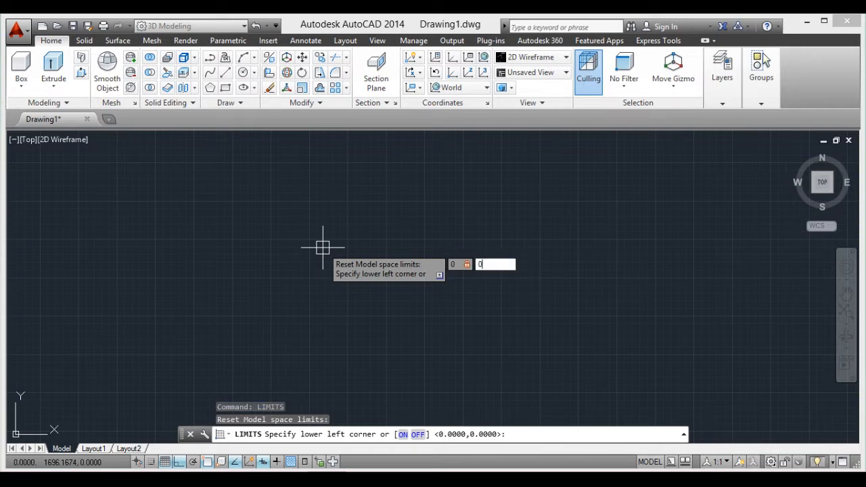
key("Return")
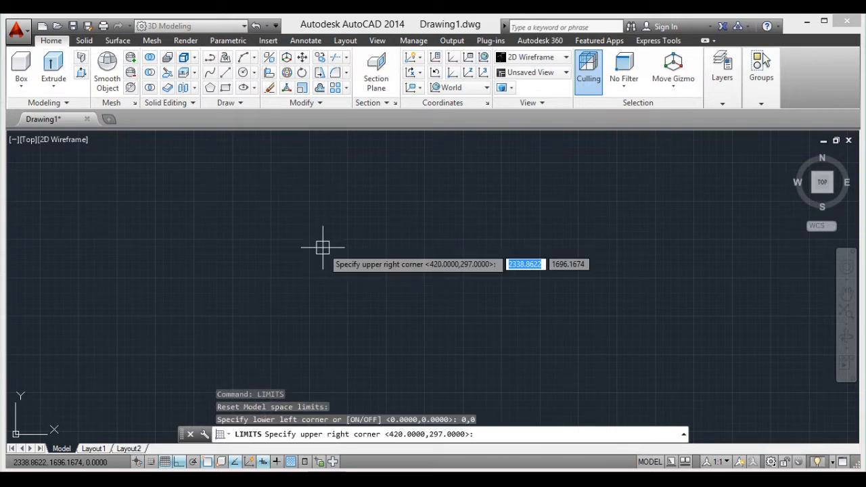
type("100")
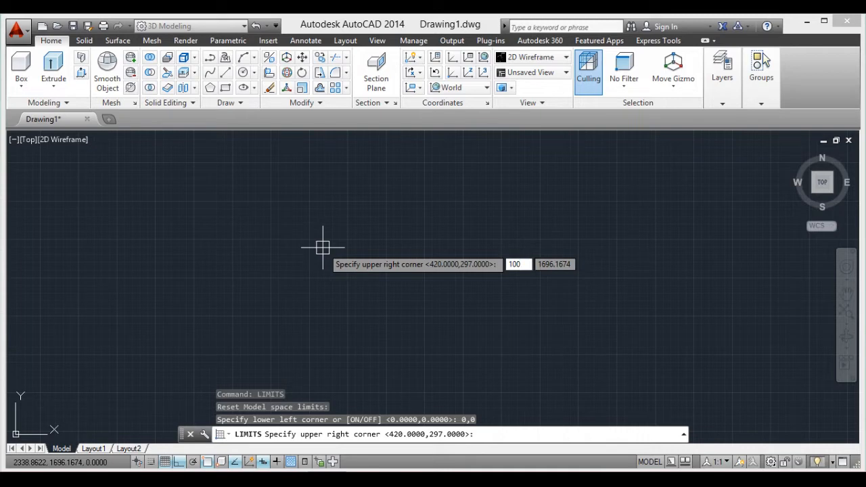
key("Tab")
type("100")
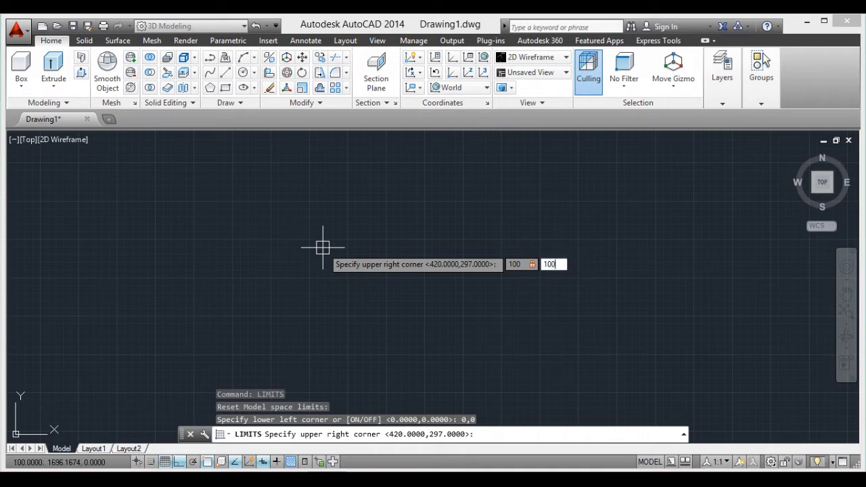
key("Return")
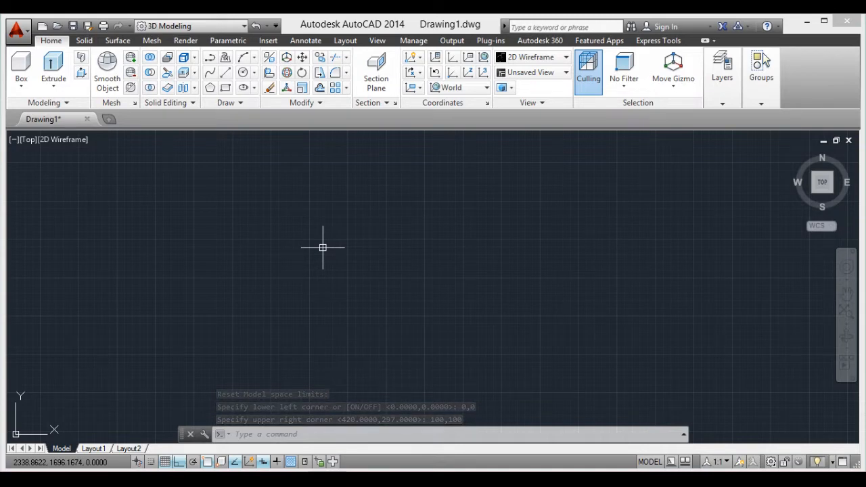
Step: Open the drawing units settings and choose Decimal as the length type
type("UN")
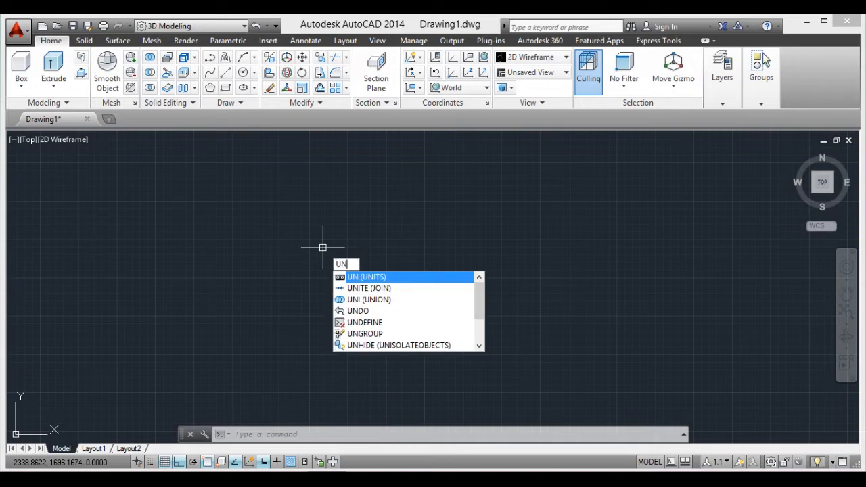
key("Return")
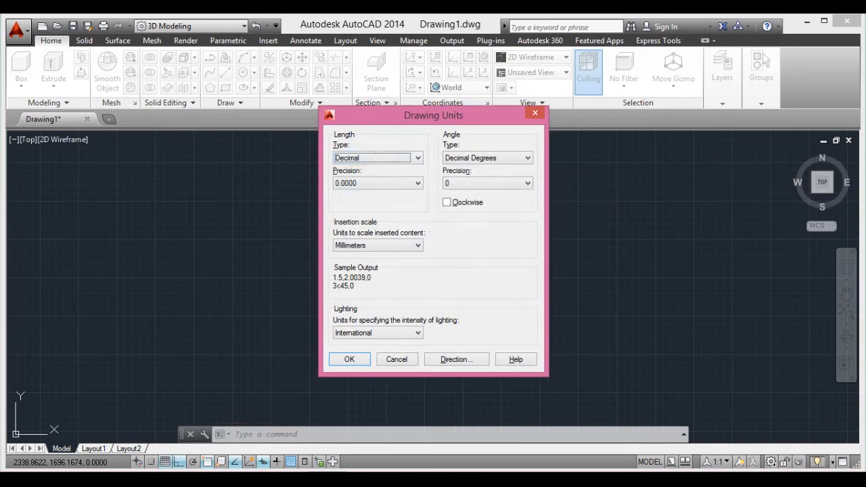
left_click(418, 158)
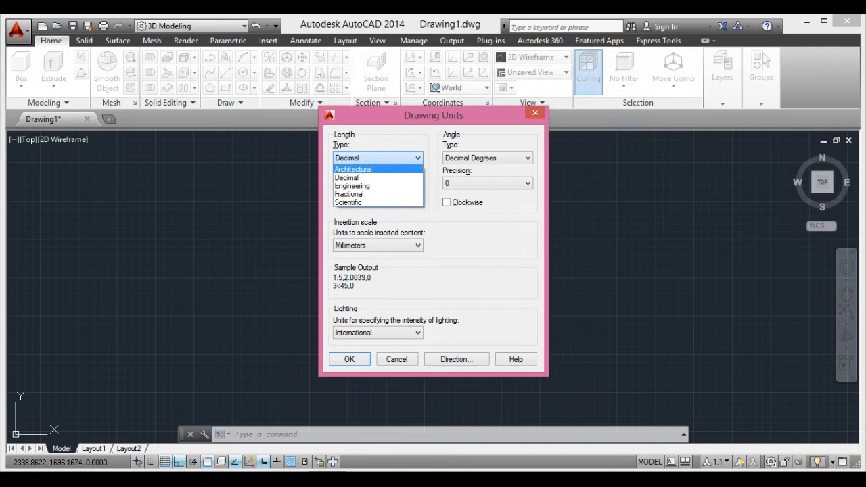
left_click(365, 178)
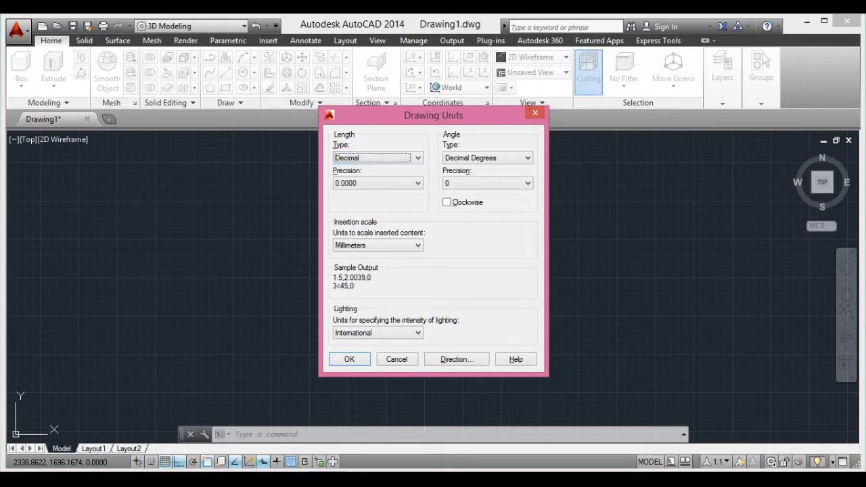
Step: Change the length type to Architectural and review its available precision options
left_click(418, 157)
left_click(366, 168)
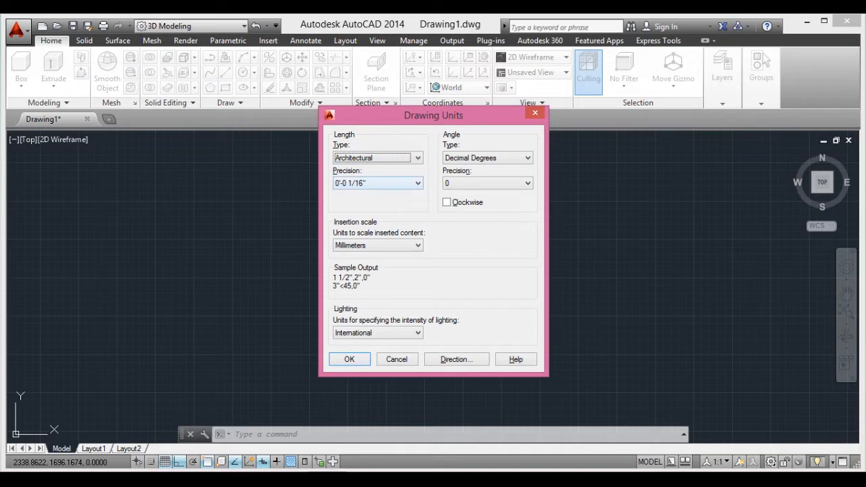
left_click(417, 183)
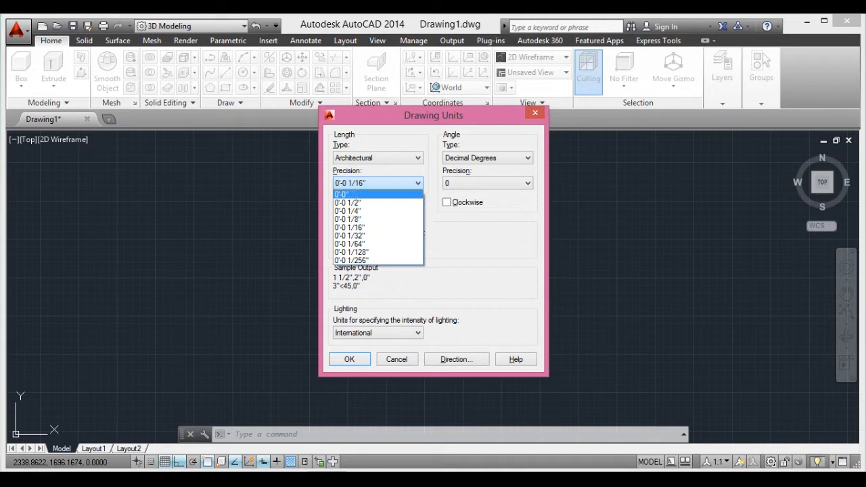
left_click(416, 183)
Step: Switch the length type back to Decimal and review the decimal precision options
left_click(417, 158)
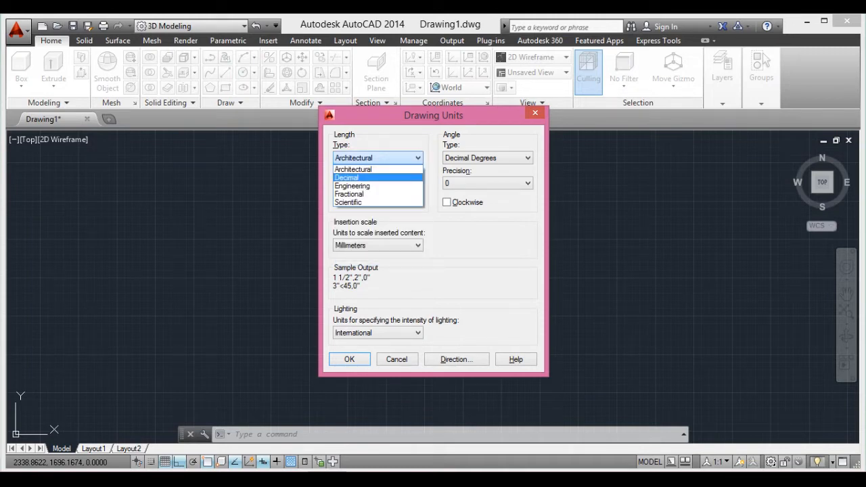
left_click(346, 177)
left_click(417, 183)
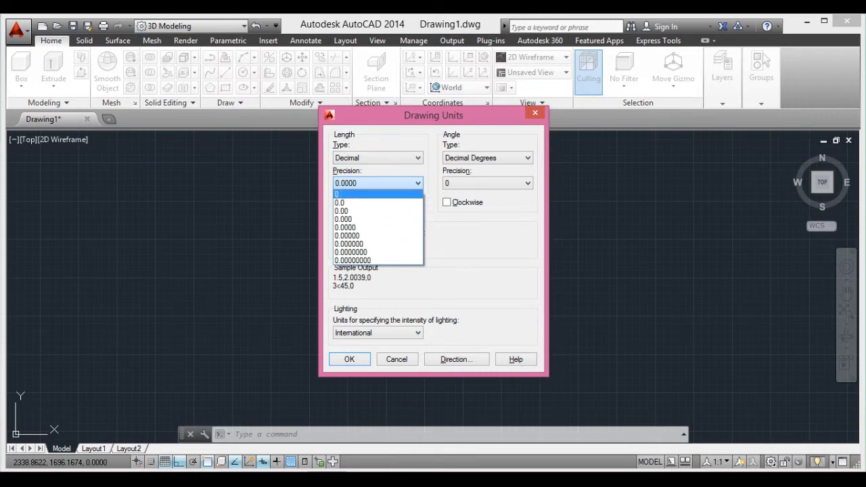
left_click(417, 183)
Step: Change the length type to Engineering and review its available precision options
left_click(417, 158)
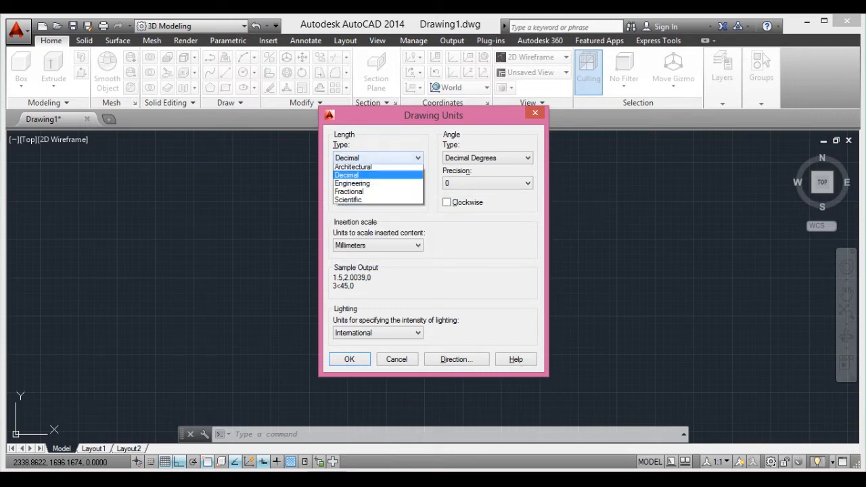
left_click(352, 185)
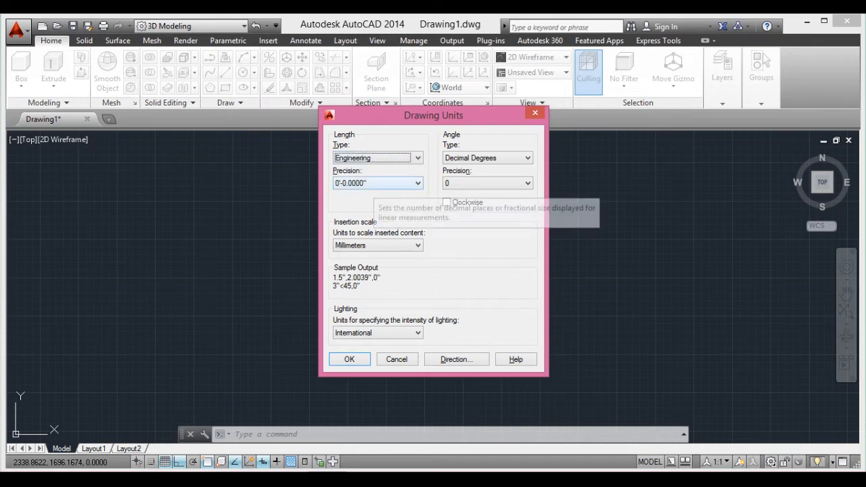
left_click(379, 184)
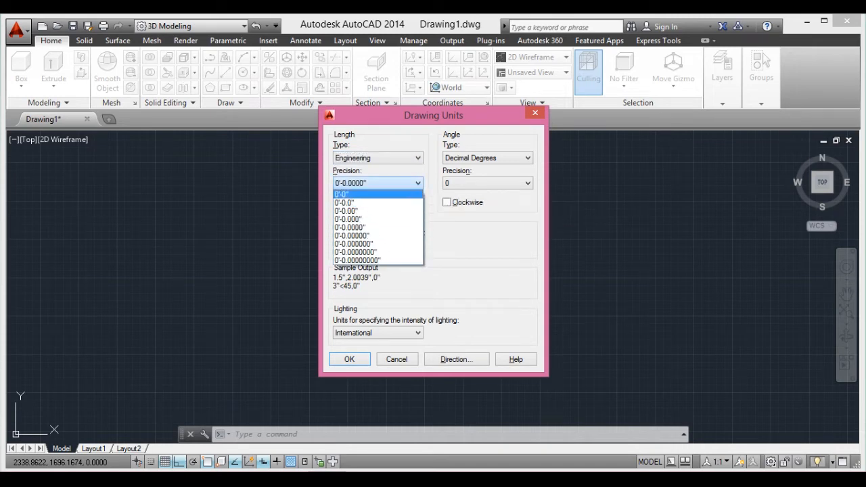
left_click(405, 183)
Step: Set the length type to Decimal with a precision of 0.0000
left_click(404, 158)
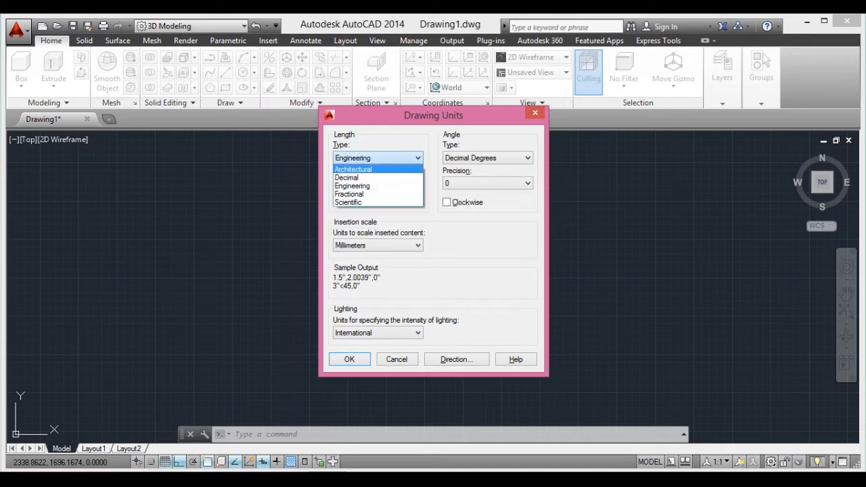
left_click(378, 179)
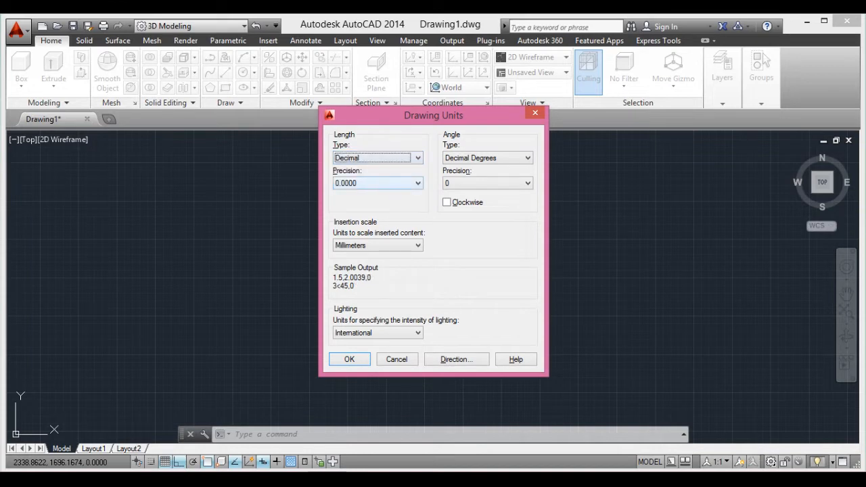
left_click(404, 183)
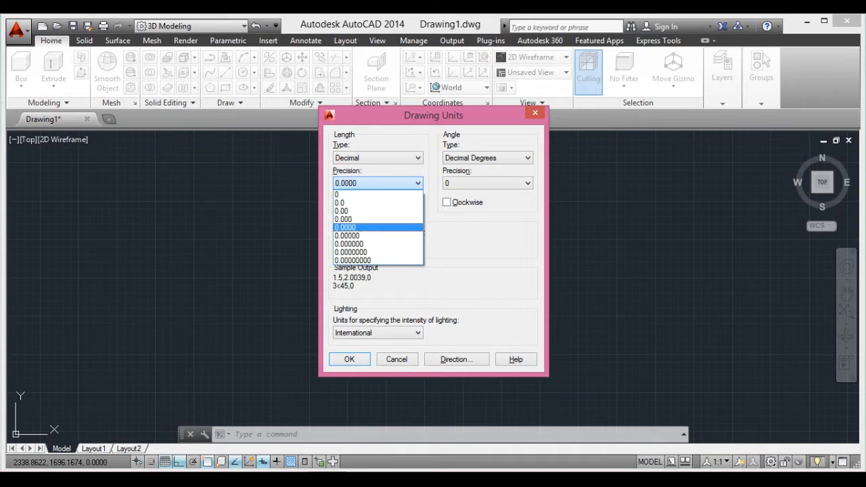
key("Return")
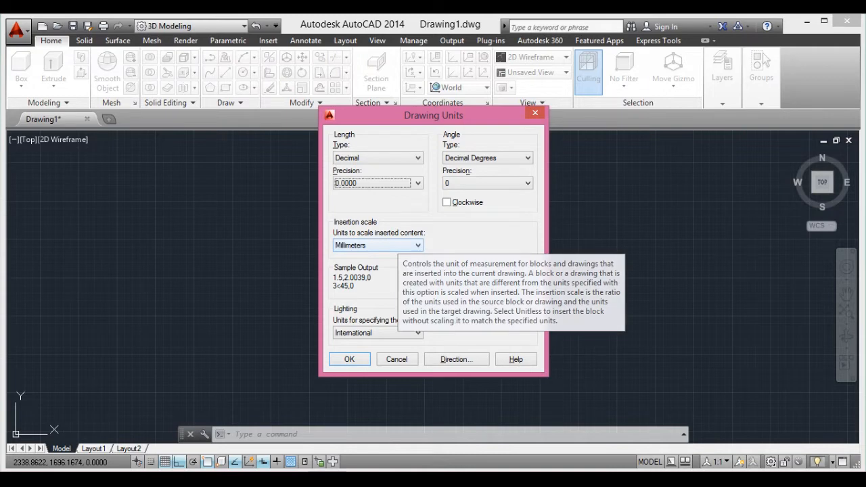
Step: Review the available insertion scale units and length types without changing either setting
left_click(389, 245)
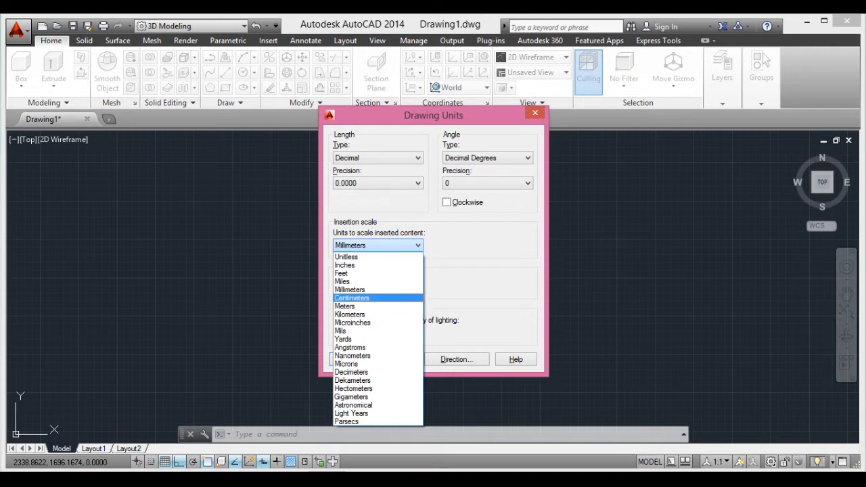
left_click(379, 246)
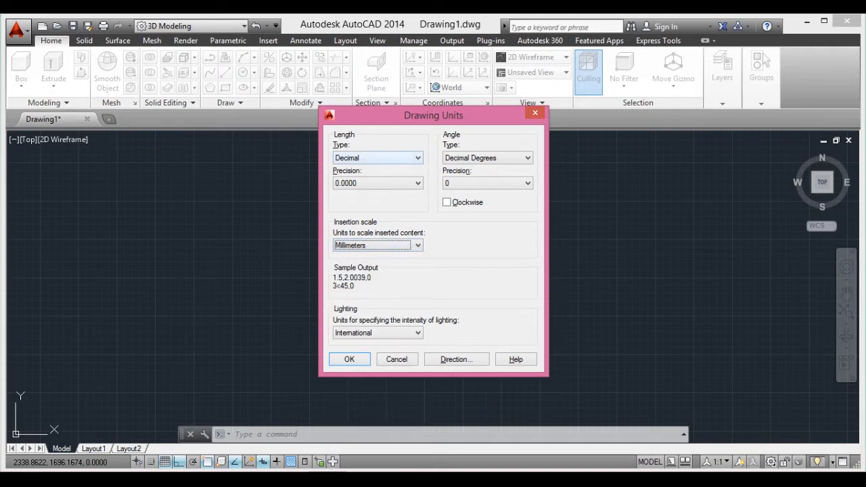
left_click(376, 159)
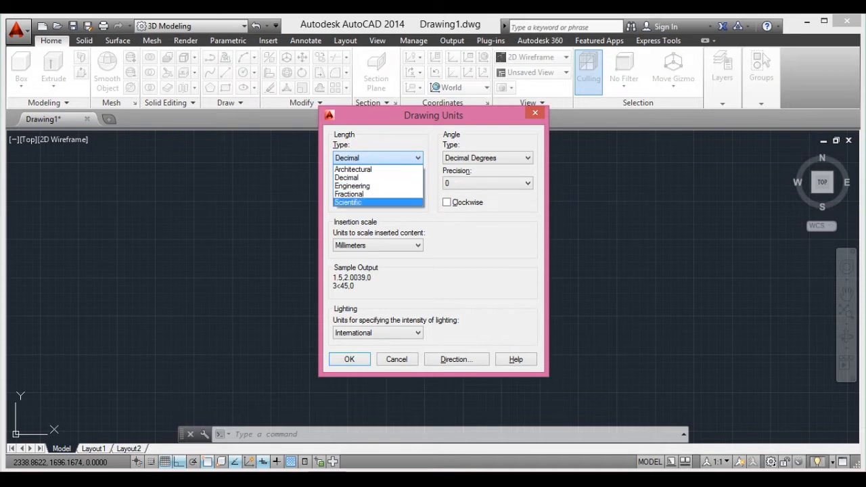
left_click(377, 158)
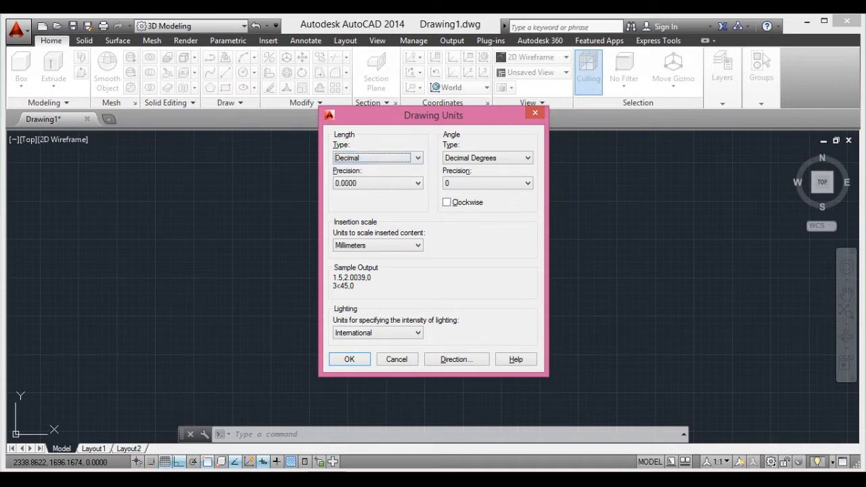
Step: Set the insertion scale units to Millimeters and accept the drawing units settings
left_click(377, 245)
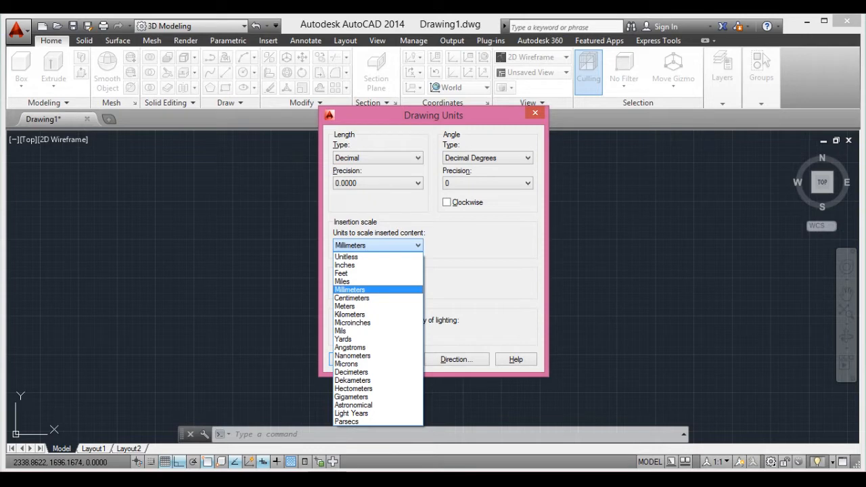
left_click(365, 290)
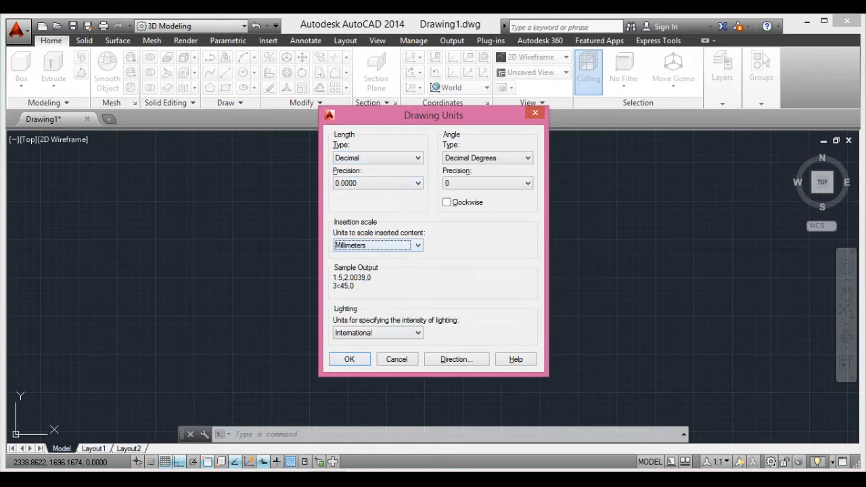
left_click(349, 358)
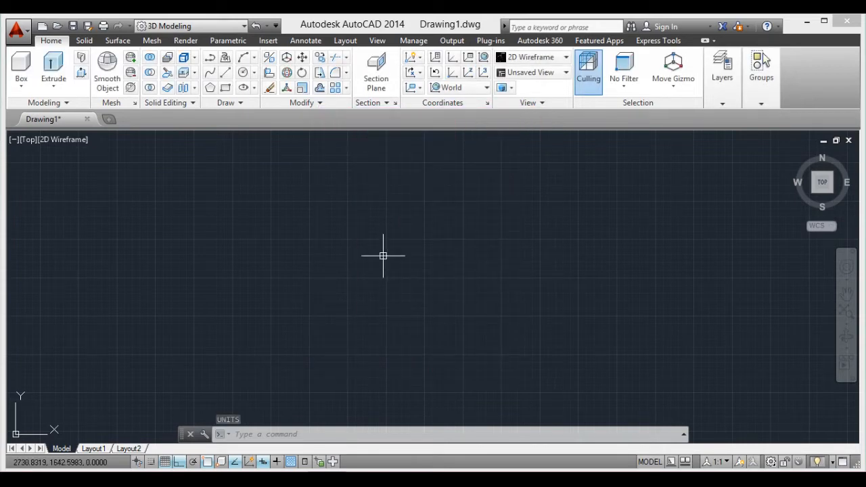
Step: Zoom the view with the All option to fit the drawing limits
type("z")
key("Return")
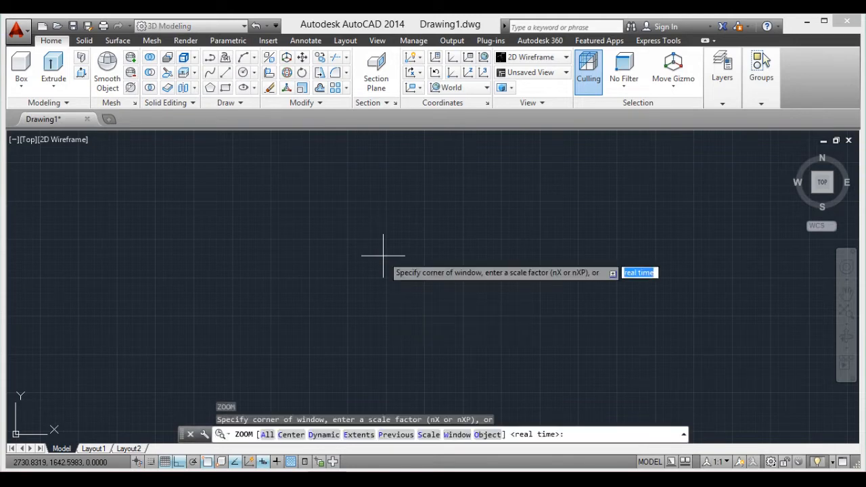
type("a")
key("Return")
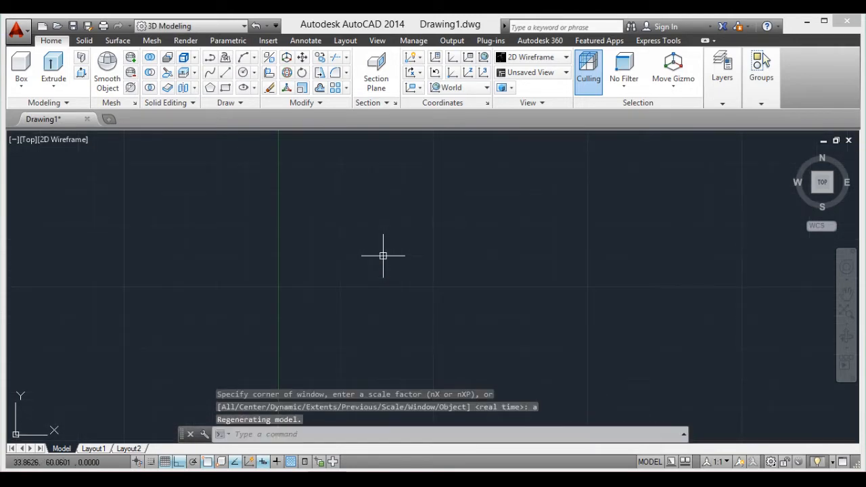
scroll(293, 246, "down", 2)
scroll(478, 216, "up", 3)
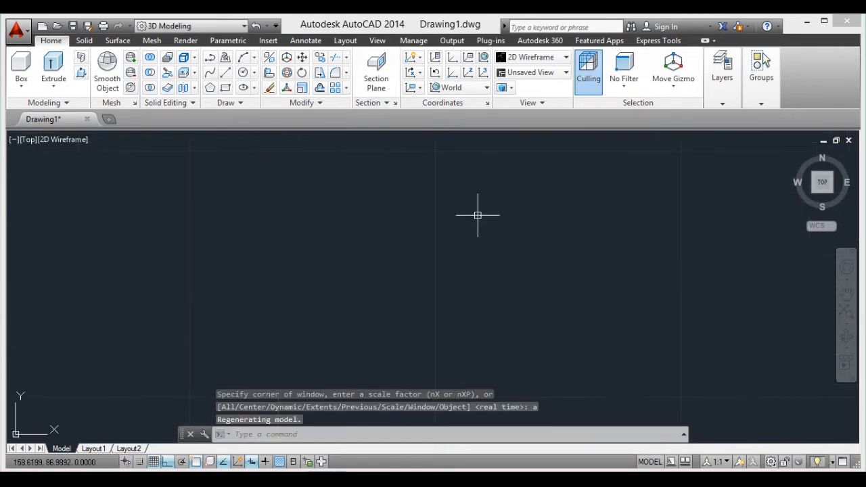
scroll(325, 308, "down", 5)
middle_click_drag(345, 306, 267, 334)
middle_click_drag(445, 277, 391, 291)
middle_click_drag(277, 277, 290, 280)
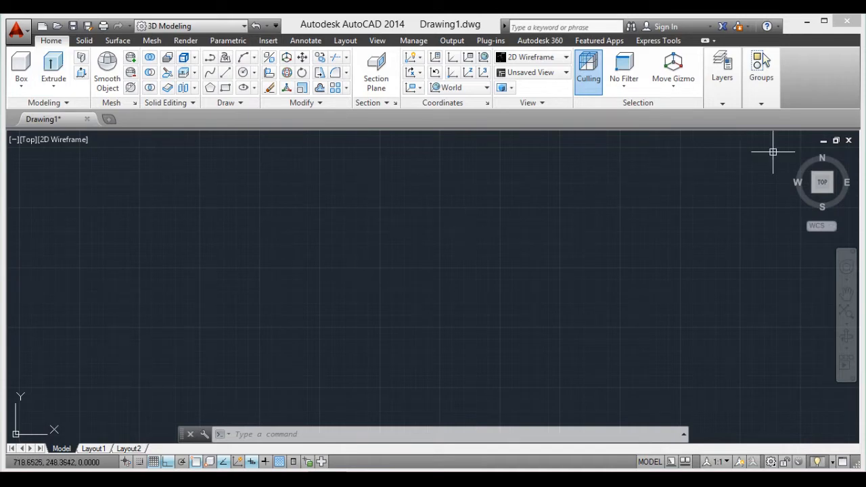
mouse_move(822, 182)
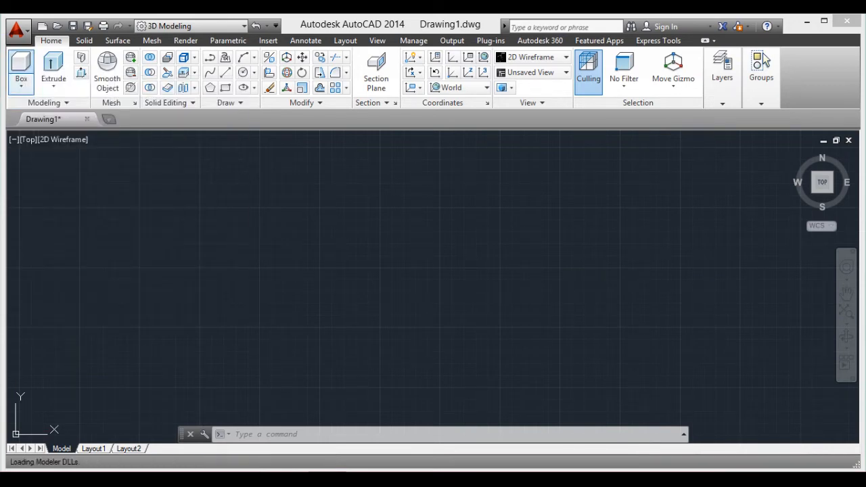
Step: Create a solid box with a base 50 mm wide and about 59 mm deep, and a height of 30 mm
double_click(24, 61)
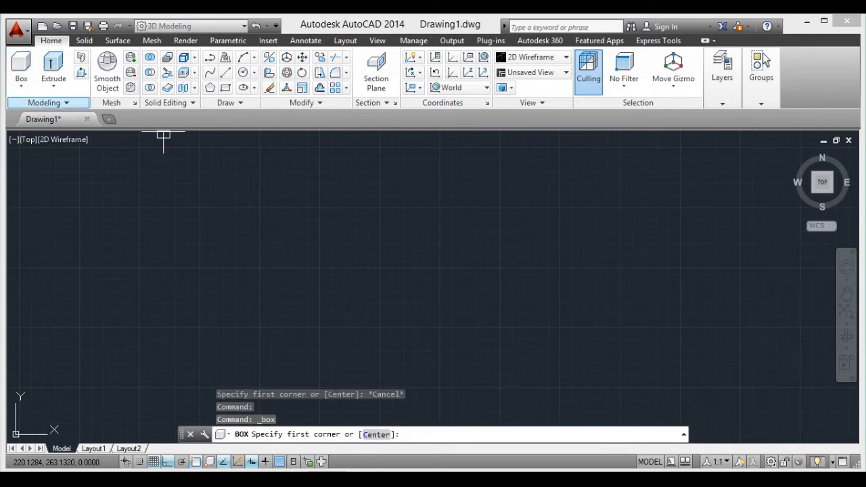
left_click(260, 209)
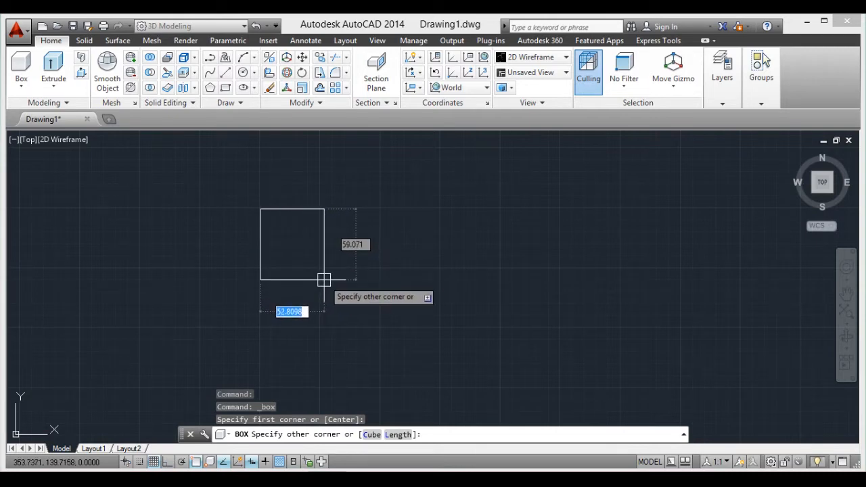
type("50")
key("Return")
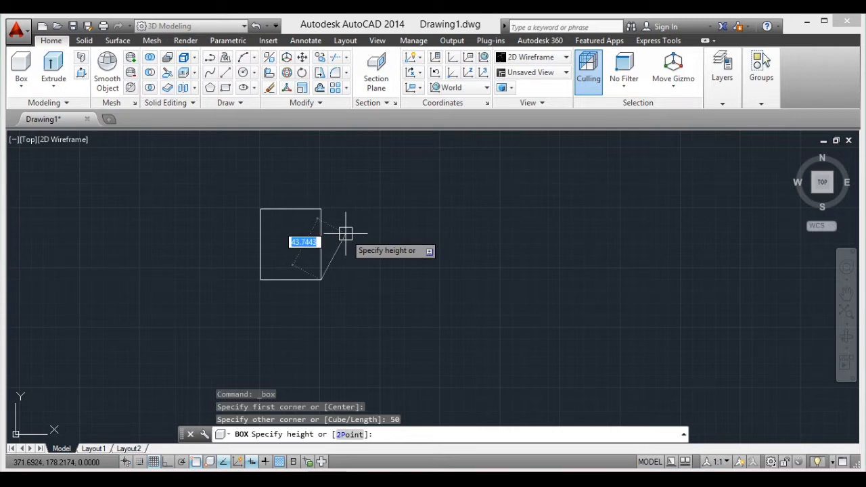
type("30")
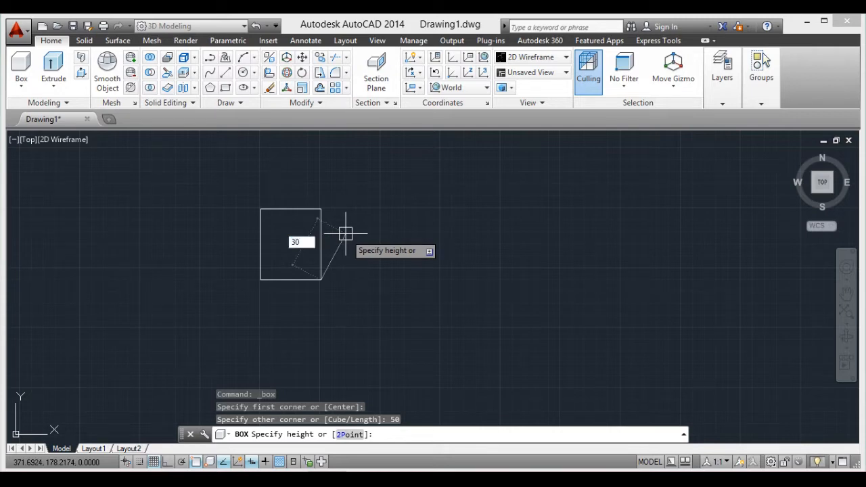
key("Return")
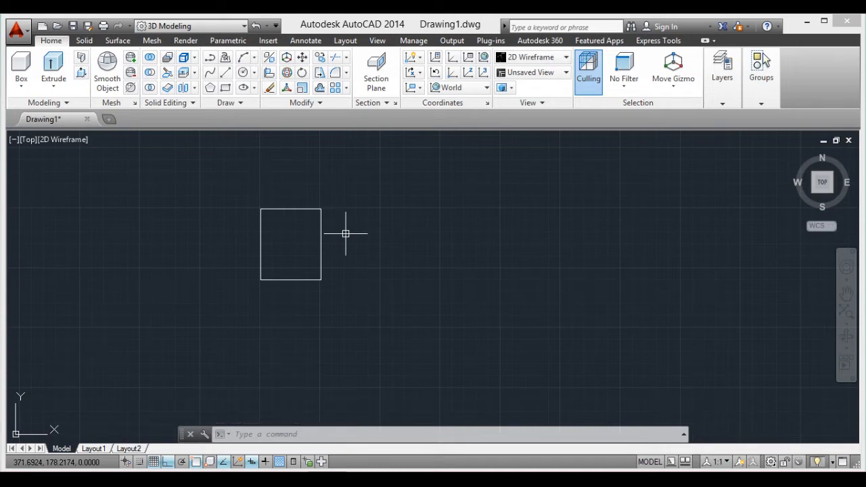
Step: Turn the view from Top to SW Isometric to show the box in three dimensions
scroll(270, 210, "up", 4)
scroll(270, 211, "down", 2)
scroll(272, 209, "down", 1)
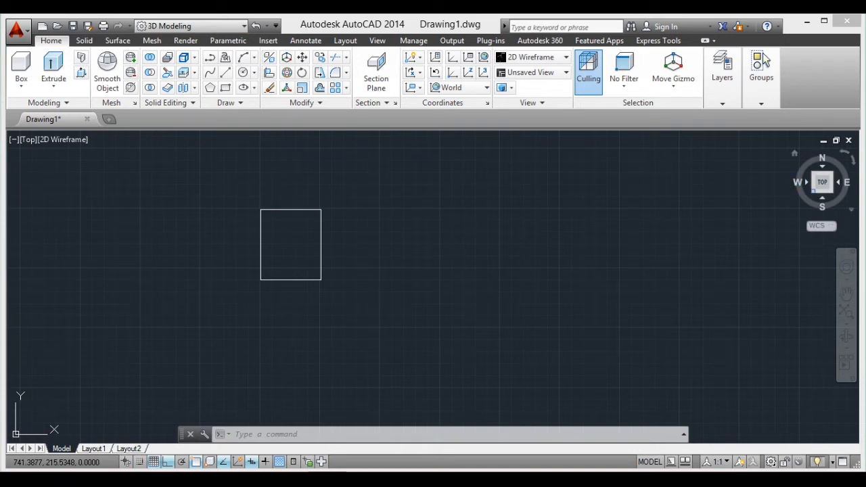
left_click(814, 192)
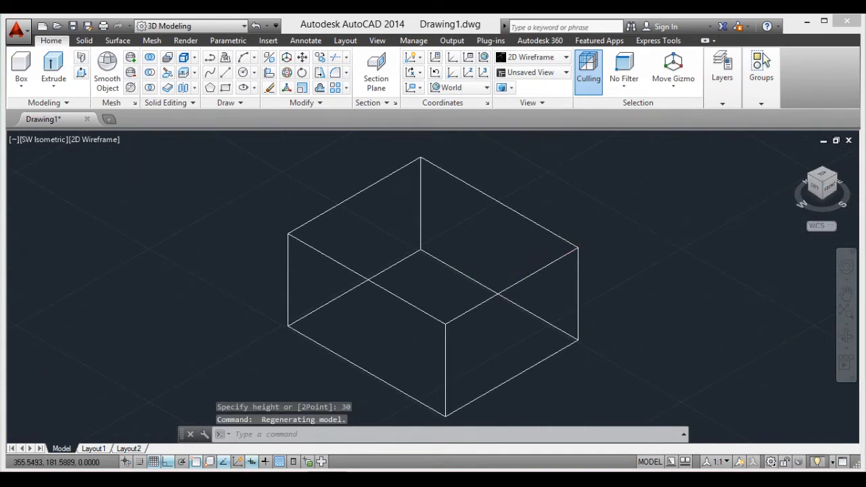
scroll(478, 271, "down", 2)
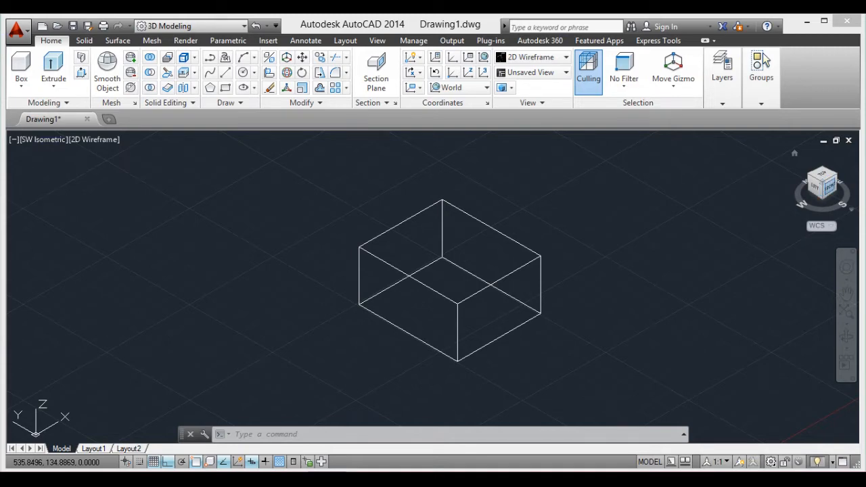
Step: Inspect the box from the front, top and left sides and return to the SW Isometric view
left_click(830, 187)
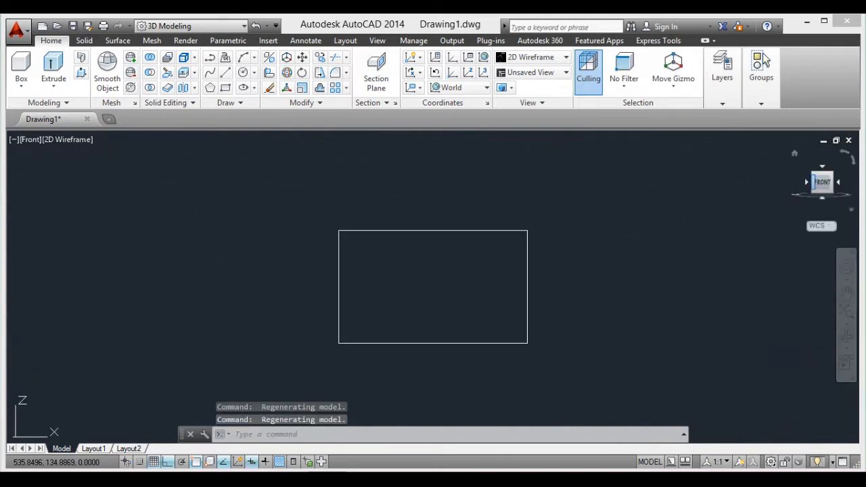
left_click(822, 167)
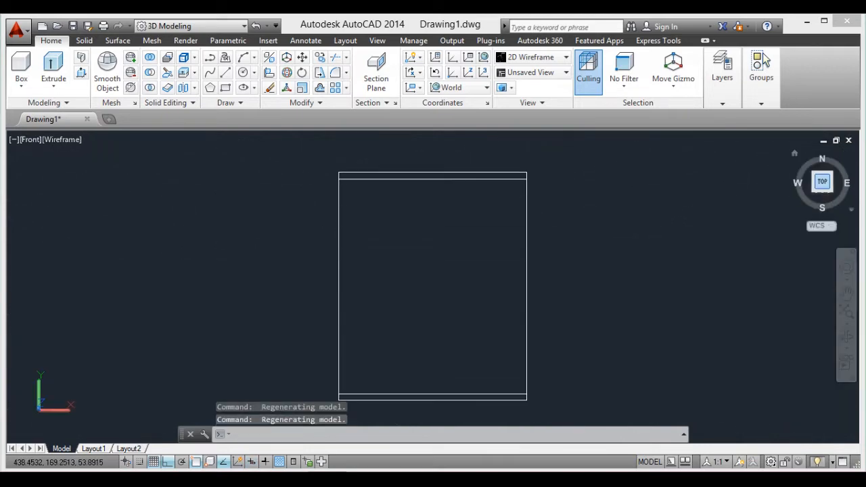
left_click(806, 182)
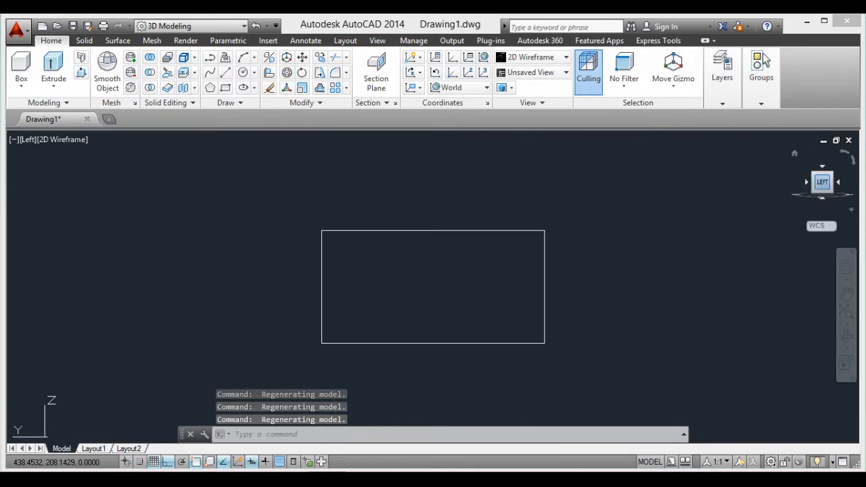
left_click(822, 182)
left_click(822, 182)
left_click(822, 167)
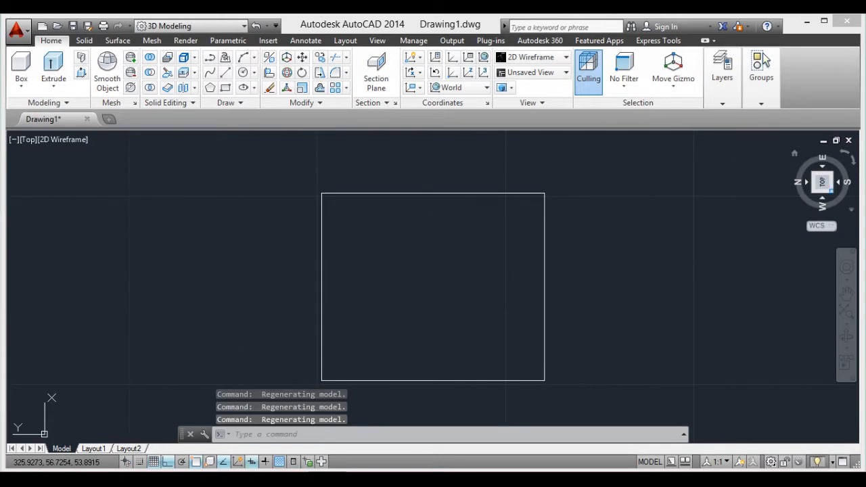
left_click(831, 190)
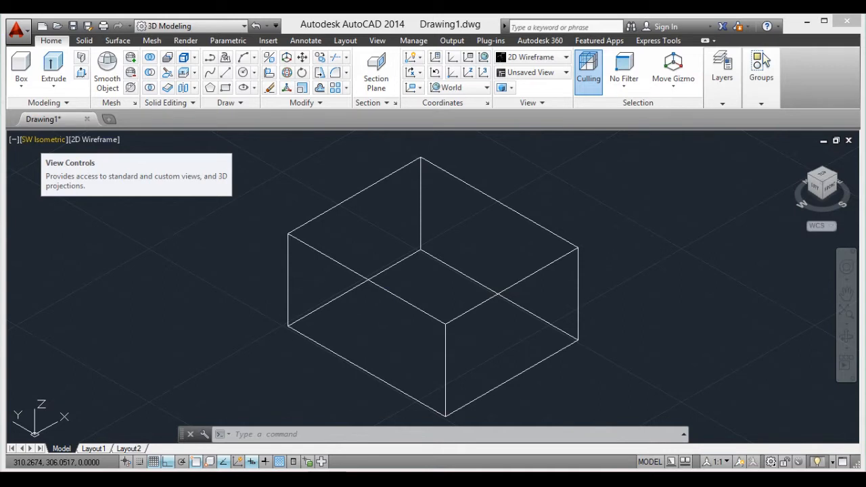
Step: Switch to the preset Right view of the box and back to the SW Isometric preset
left_click(43, 139)
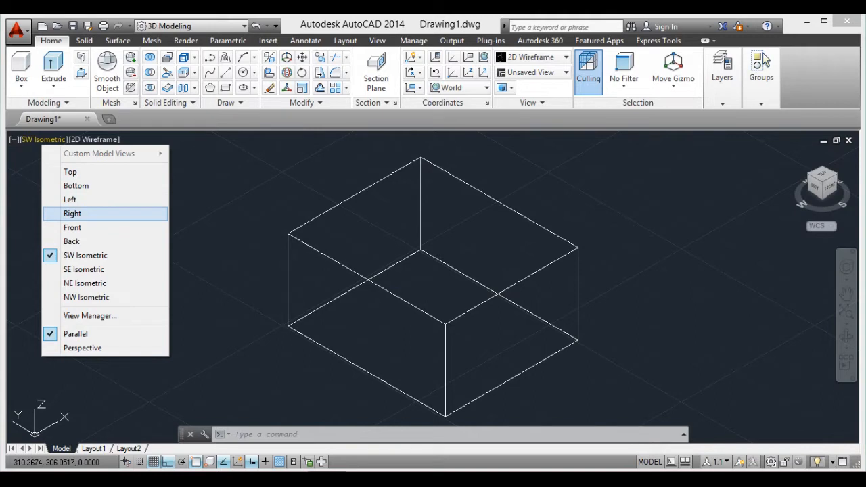
left_click(73, 213)
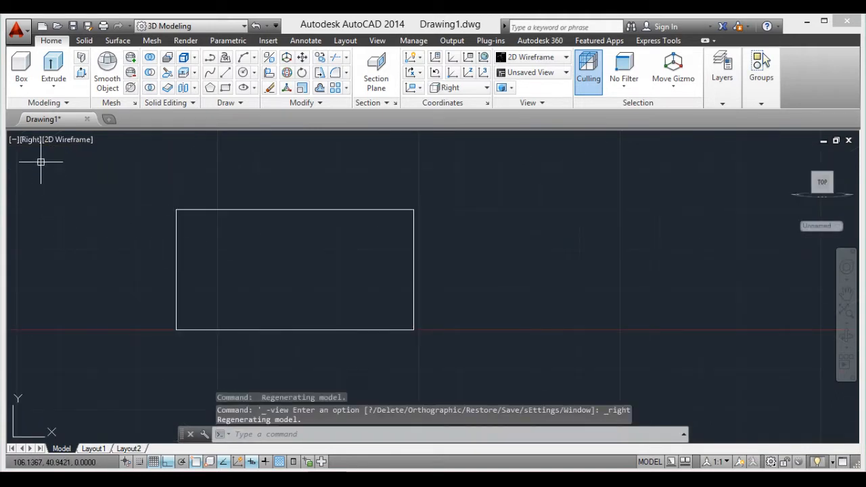
left_click(30, 139)
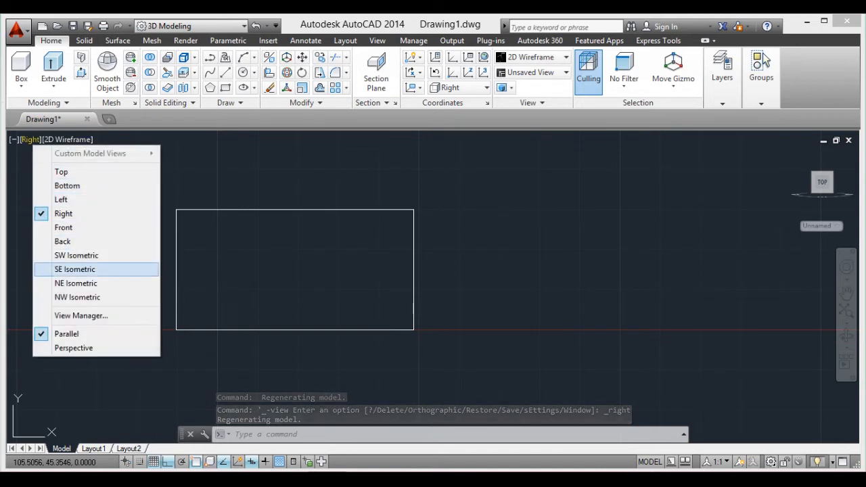
left_click(76, 255)
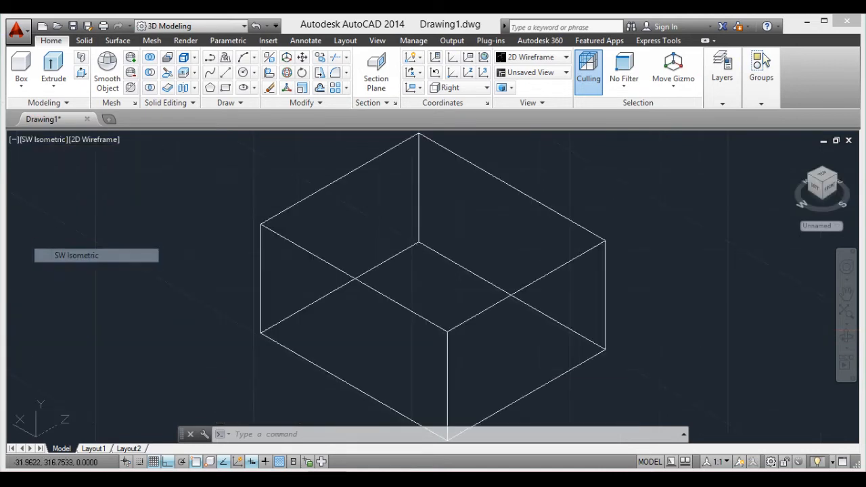
scroll(285, 267, "down", 4)
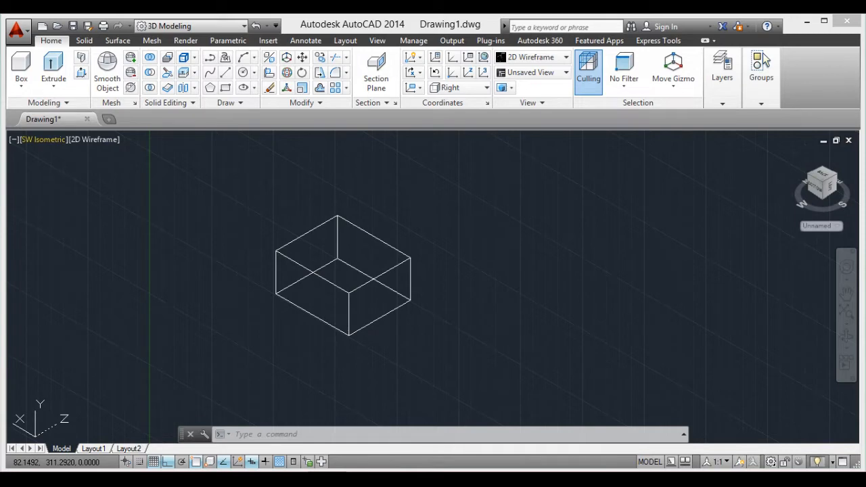
Step: Show the box in the preset Top view and turn it to the Left view
left_click(40, 140)
left_click(78, 171)
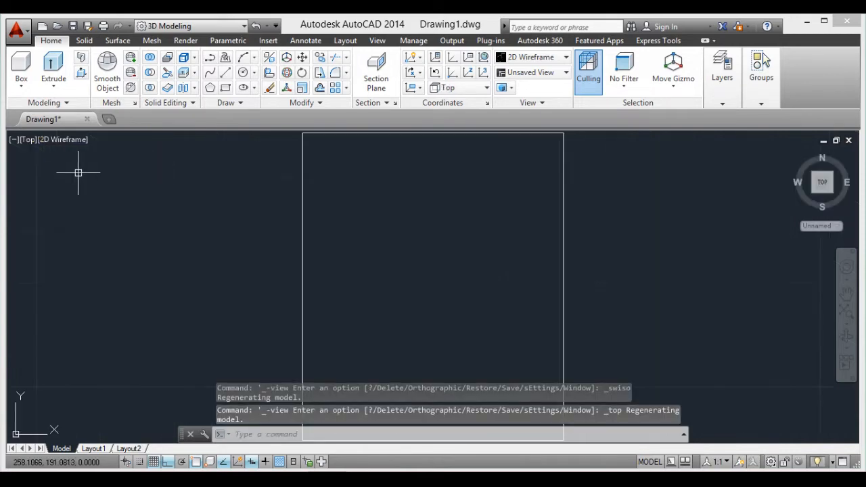
left_click(29, 139)
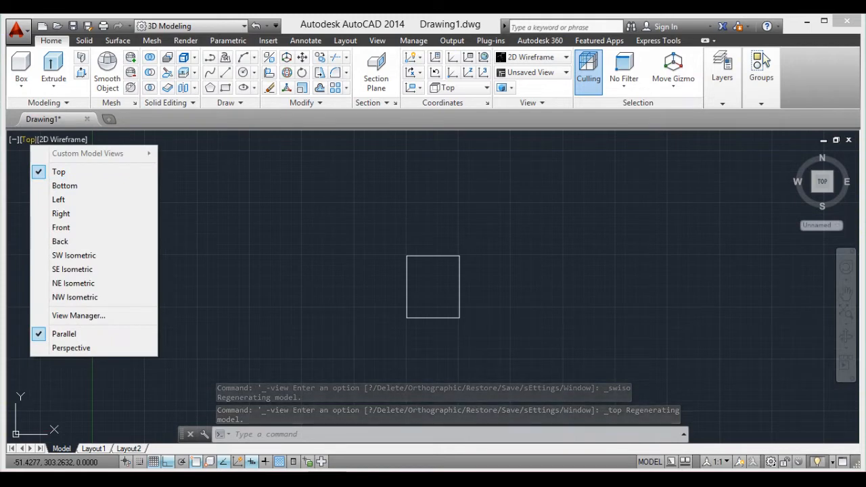
left_click(805, 190)
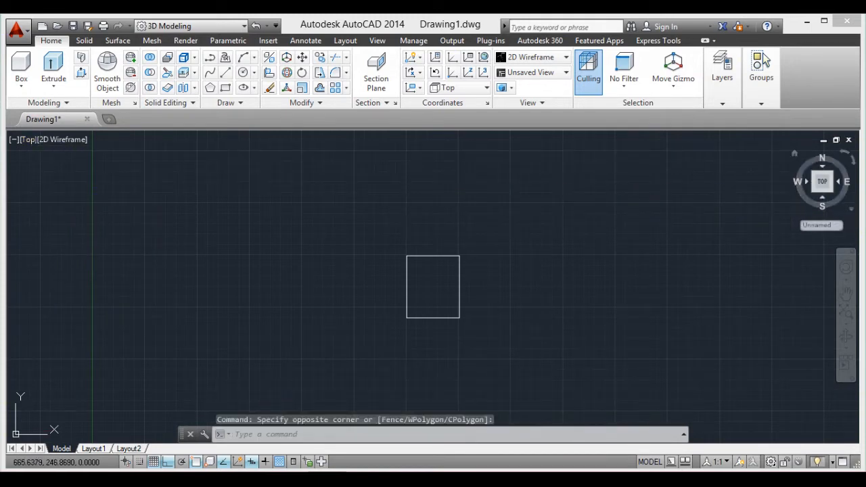
left_click(807, 181)
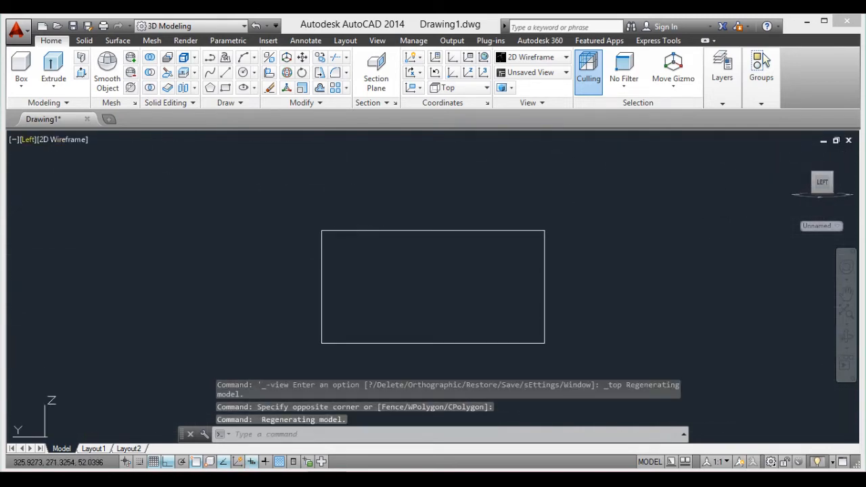
Step: Restore the preset SW Isometric view of the box
left_click(28, 139)
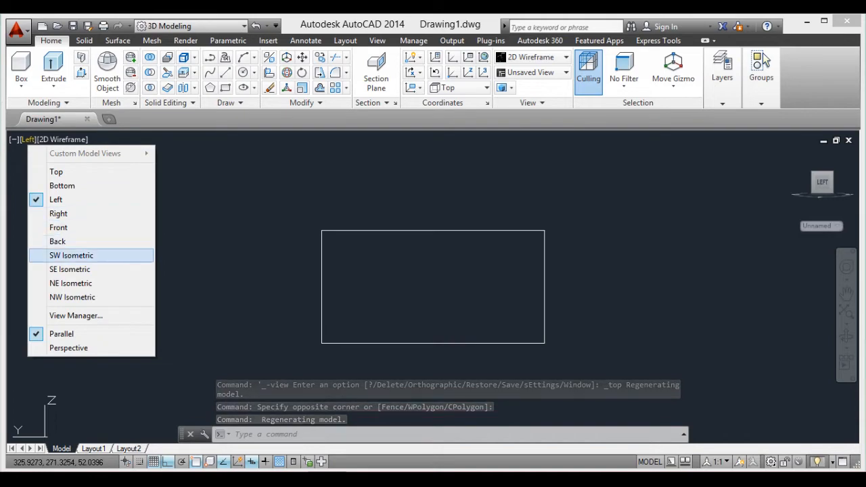
left_click(42, 255)
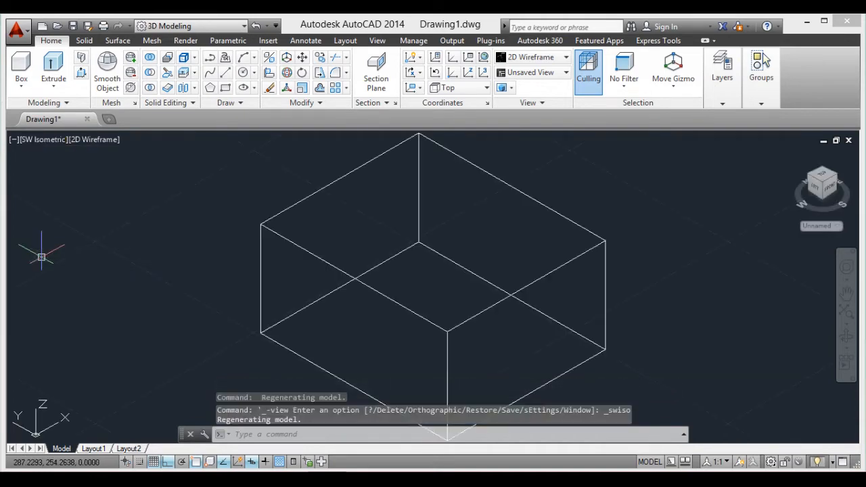
scroll(201, 277, "down", 3)
scroll(243, 301, "up", 3)
scroll(251, 295, "down", 2)
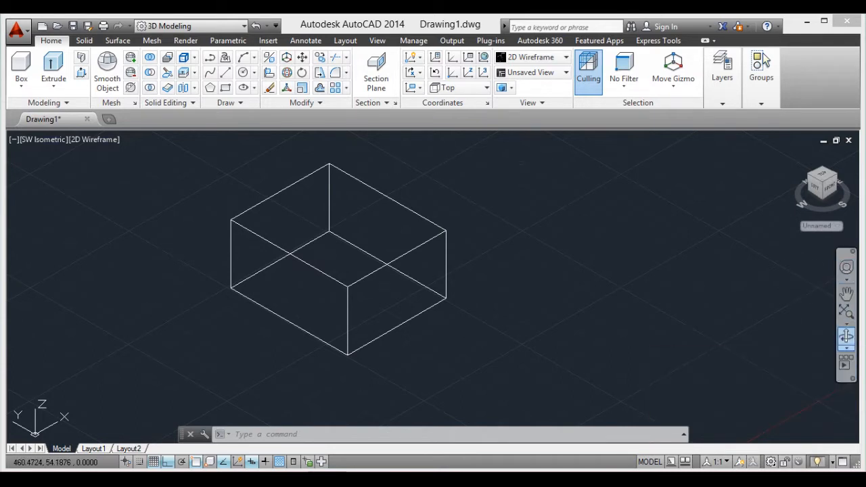
Step: Orbit the view slightly around the box with Constrained Orbit and exit the orbit command
left_click(846, 336)
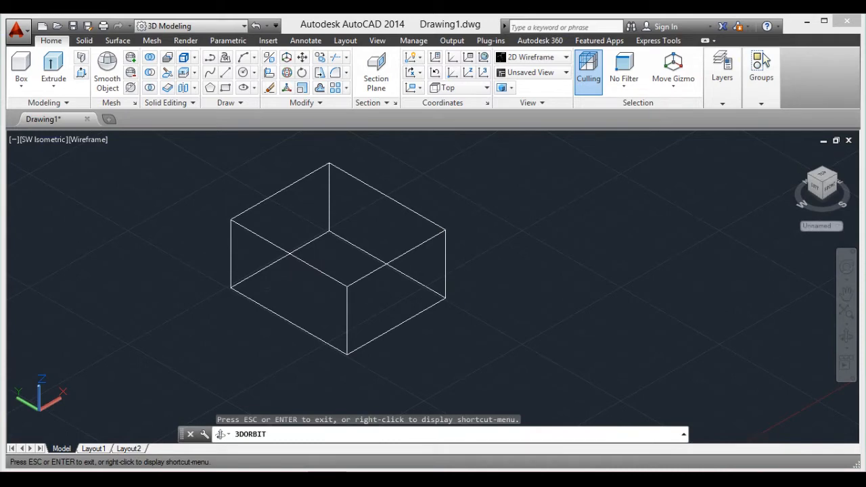
left_click_drag(432, 271, 527, 253)
right_click(561, 271)
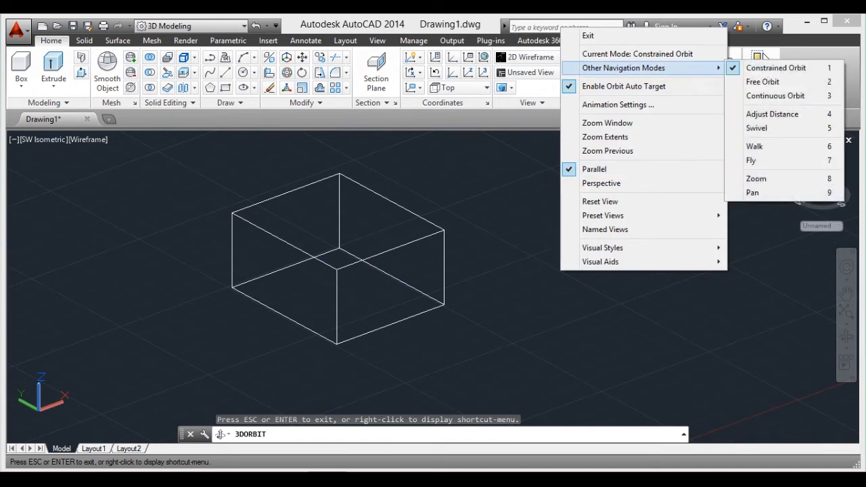
left_click(588, 35)
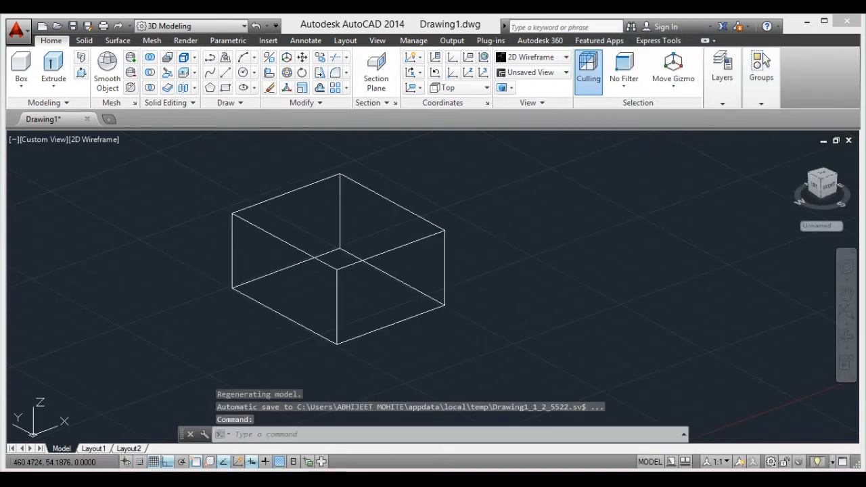
Step: Change the visual style of the box from 2D Wireframe to Conceptual
scroll(452, 234, "down", 1)
scroll(399, 211, "up", 4)
scroll(409, 216, "down", 3)
scroll(466, 229, "down", 1)
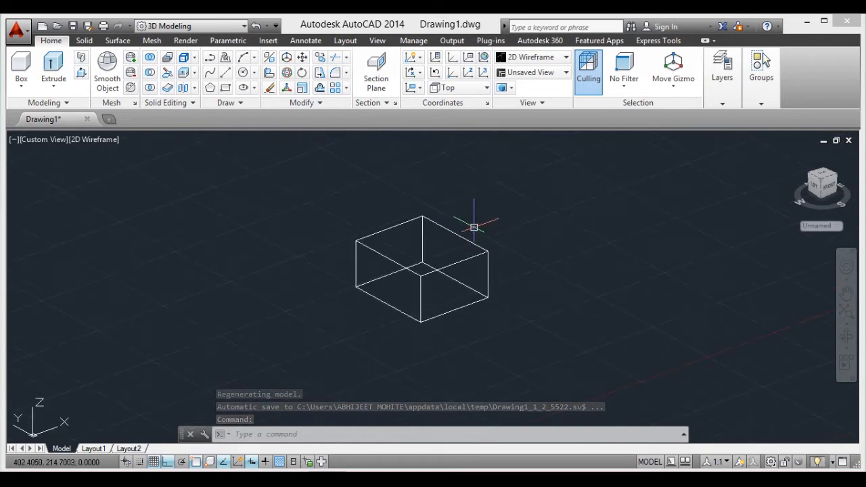
scroll(460, 219, "up", 2)
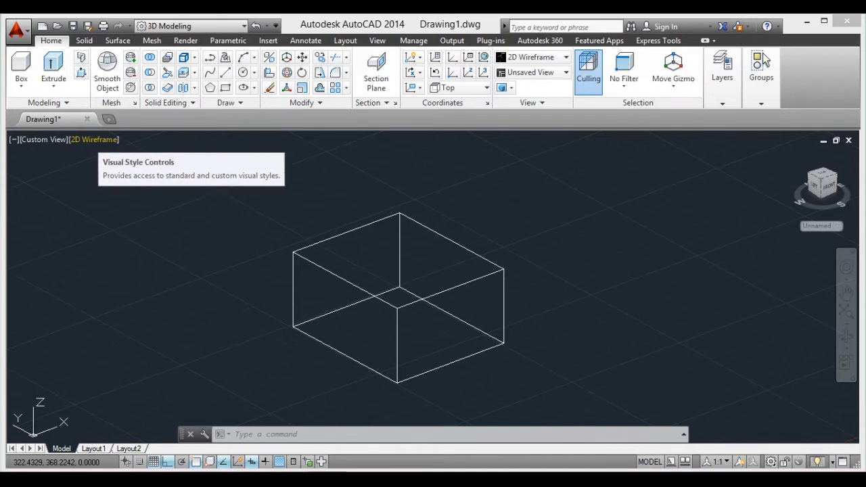
left_click(95, 139)
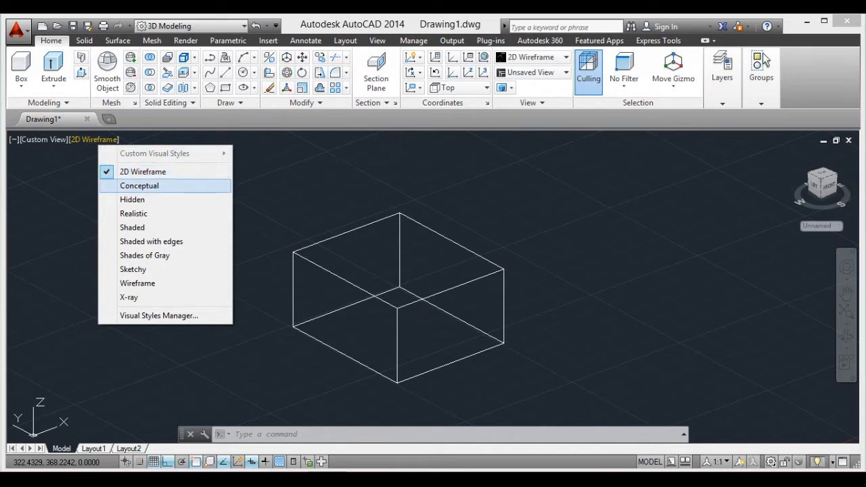
left_click(139, 186)
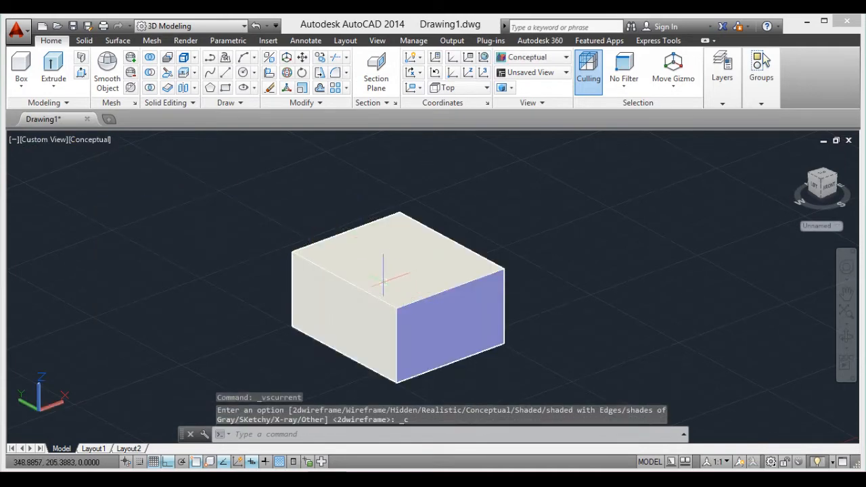
Step: Inspect the shaded box and set the visual style to Hidden
scroll(383, 277, "down", 2)
scroll(389, 283, "up", 1)
scroll(400, 292, "down", 3)
scroll(399, 292, "up", 1)
scroll(367, 270, "up", 2)
scroll(338, 281, "down", 2)
scroll(339, 296, "up", 2)
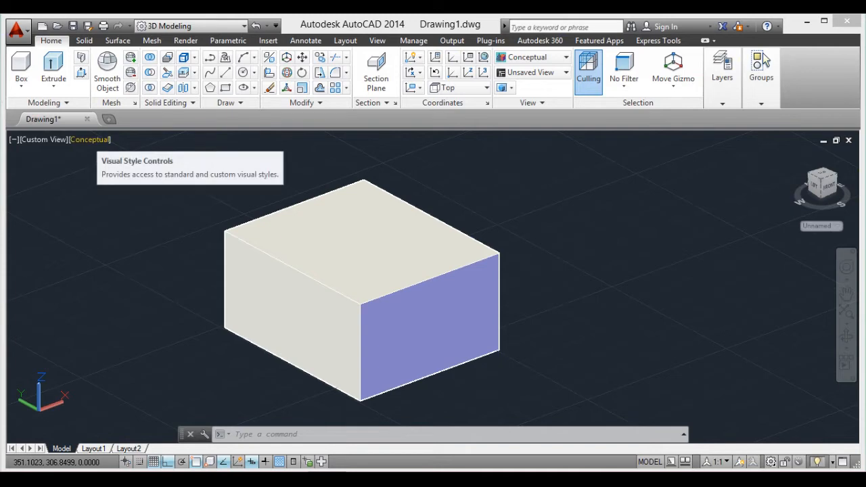
left_click(90, 139)
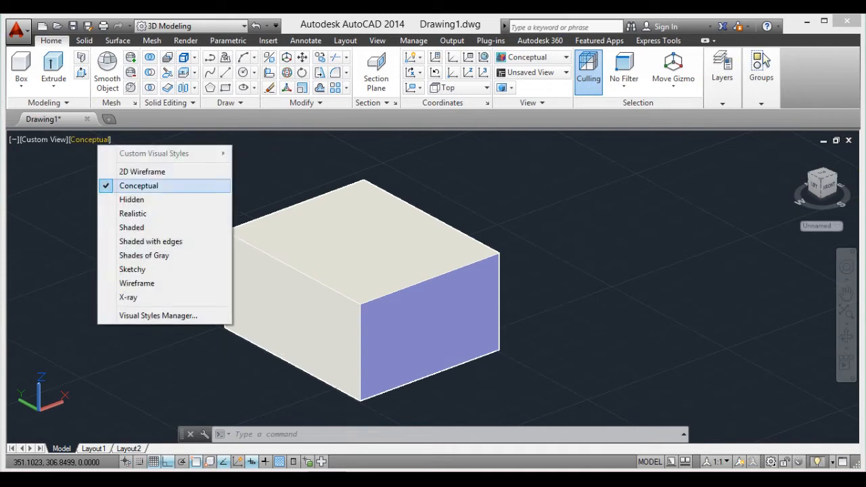
left_click(132, 200)
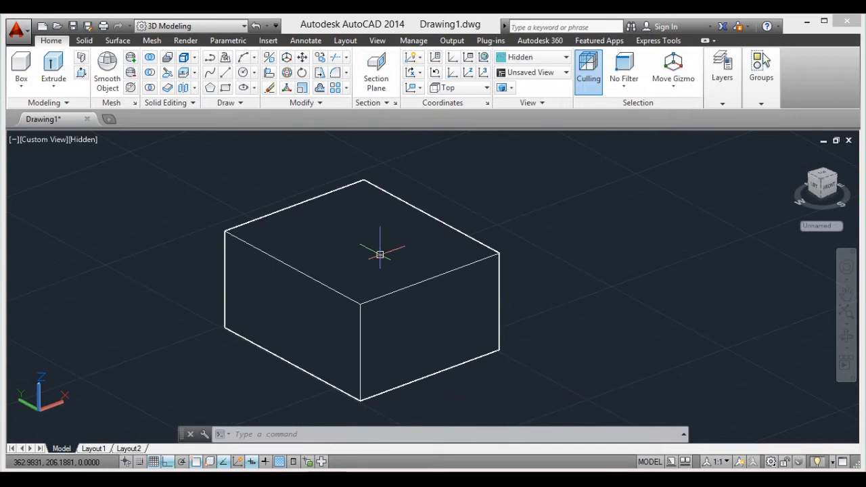
Step: Change the visual style of the box to Realistic and inspect the shaded faces up close
scroll(379, 249, "down", 2)
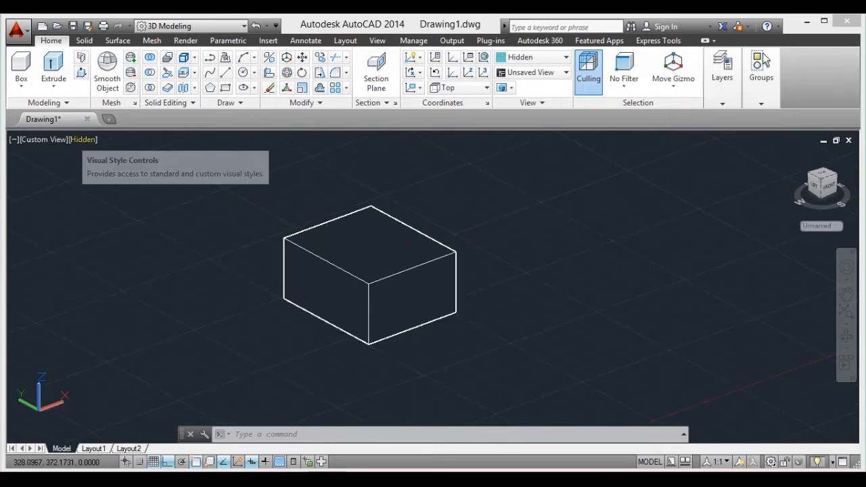
left_click(83, 140)
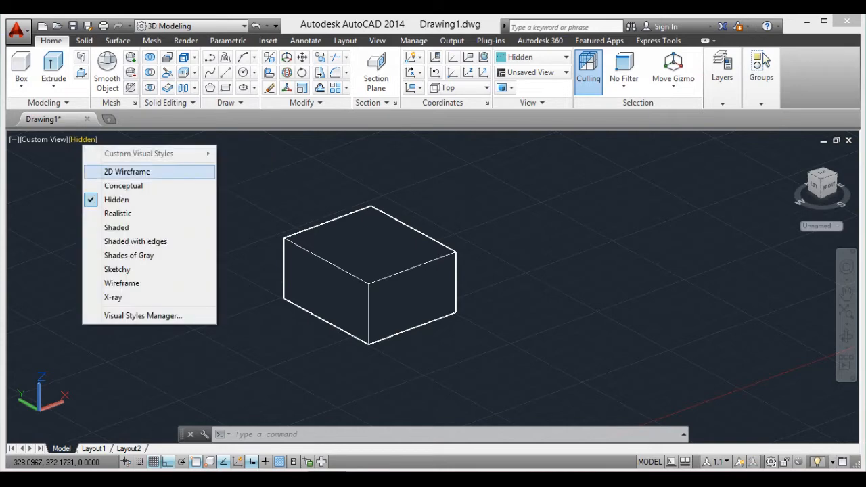
left_click(118, 213)
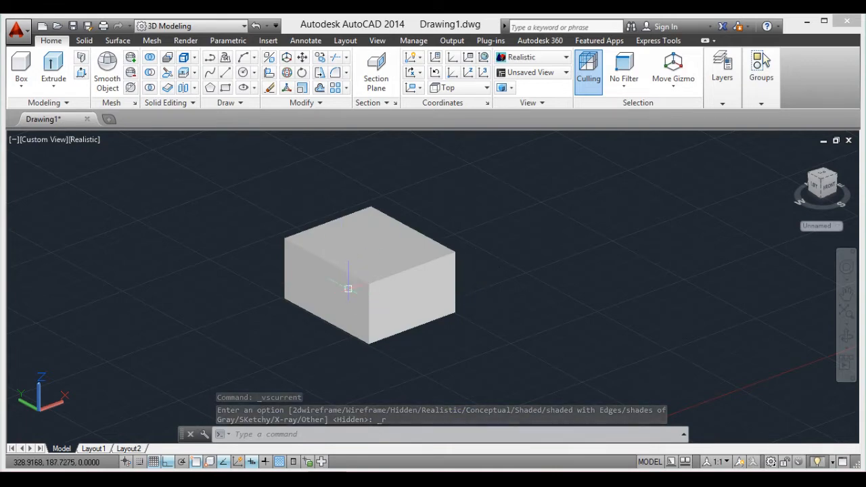
scroll(364, 261, "up", 3)
scroll(348, 257, "down", 2)
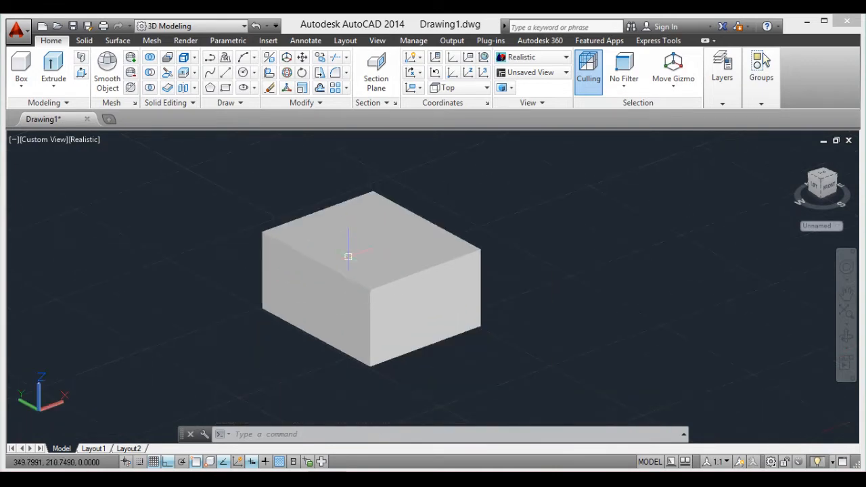
mouse_move(345, 278)
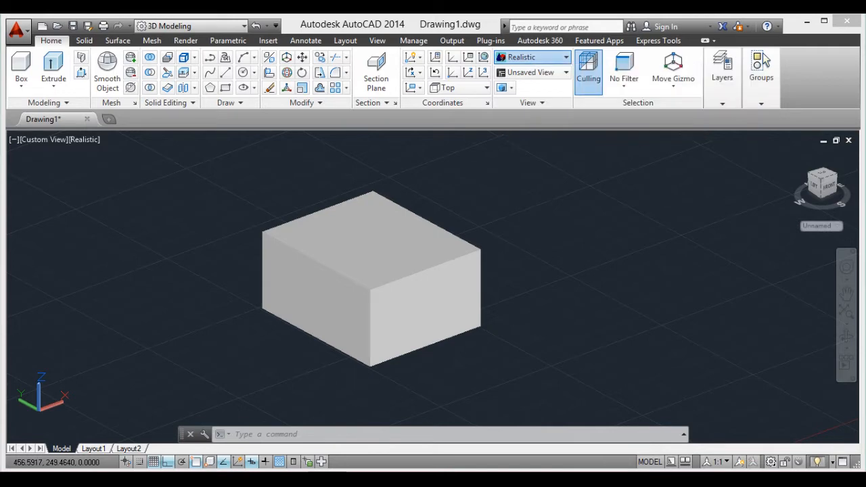
Step: Display the box in the Shaded visual style, followed by Shaded with edges
left_click(533, 58)
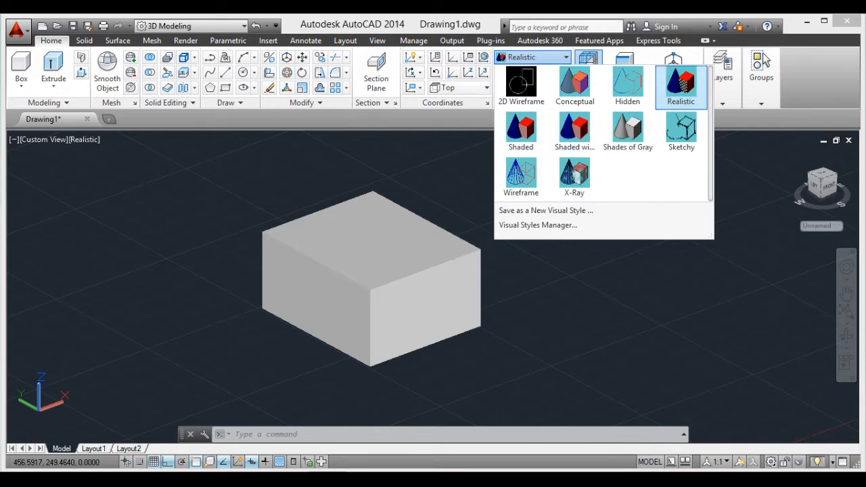
left_click(521, 133)
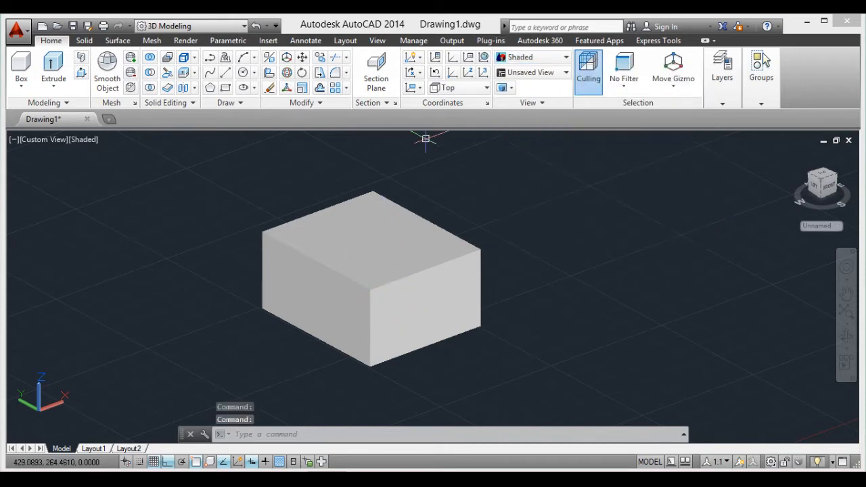
left_click(541, 56)
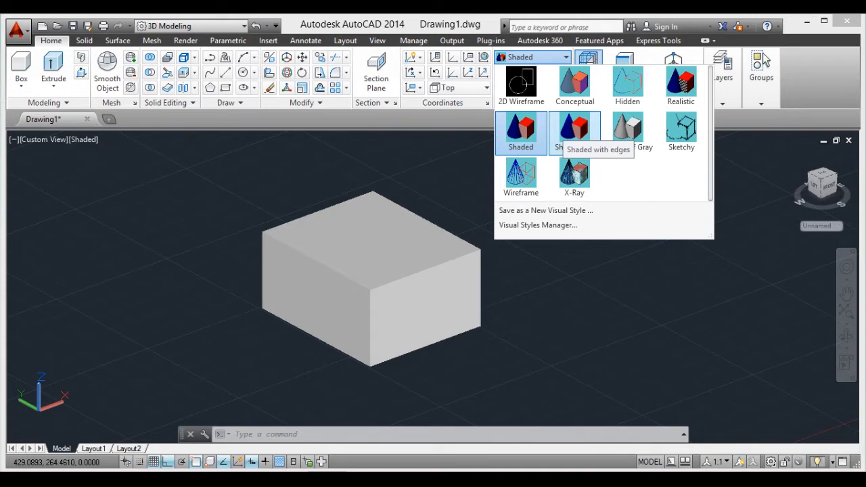
left_click(575, 130)
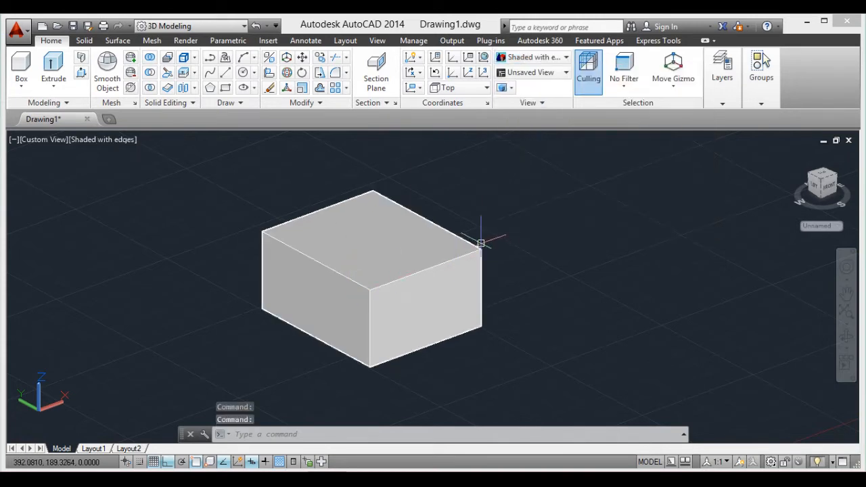
Step: Compare both shaded styles by switching the box back to Shaded and again to Shaded with edges
left_click(535, 57)
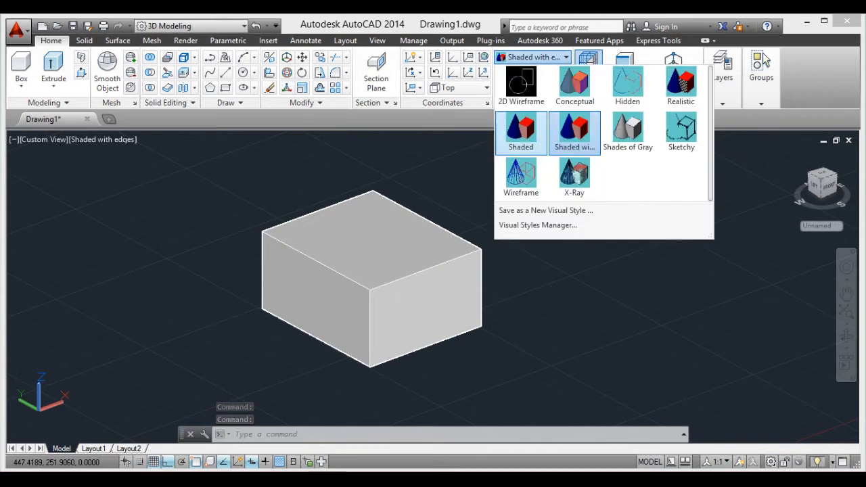
left_click(528, 133)
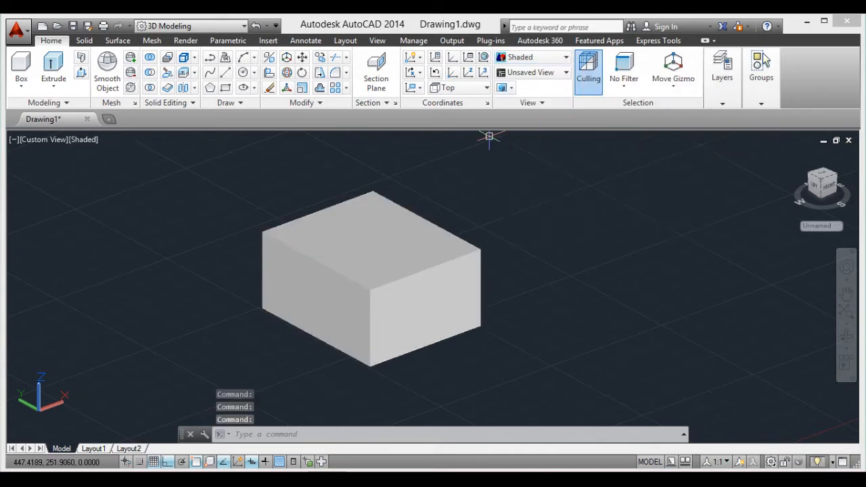
left_click(531, 56)
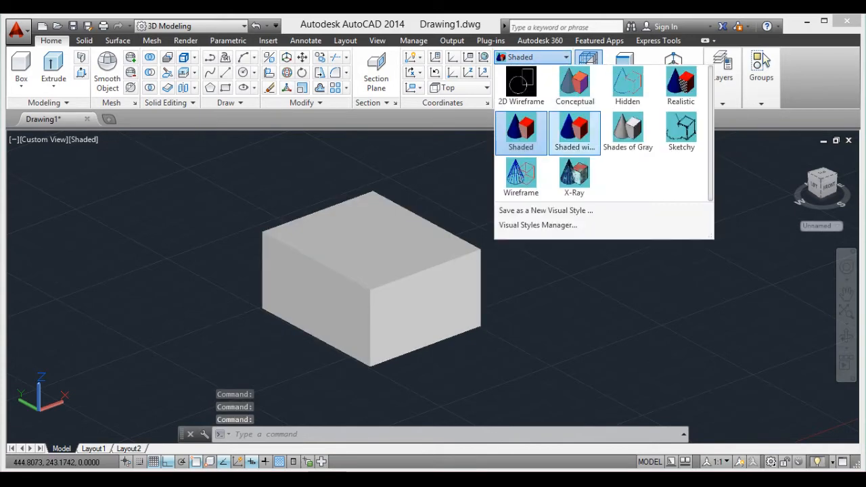
left_click(574, 132)
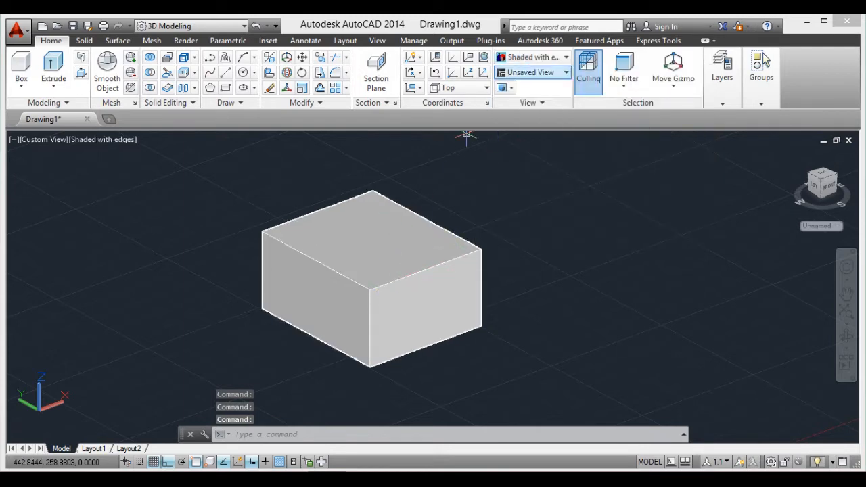
Step: Show the box in the Shades of Gray visual style, followed by Sketchy
left_click(531, 57)
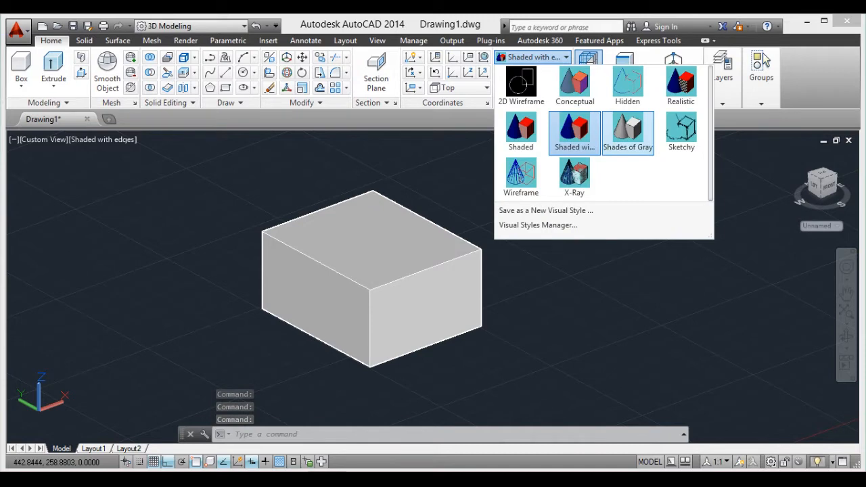
left_click(627, 128)
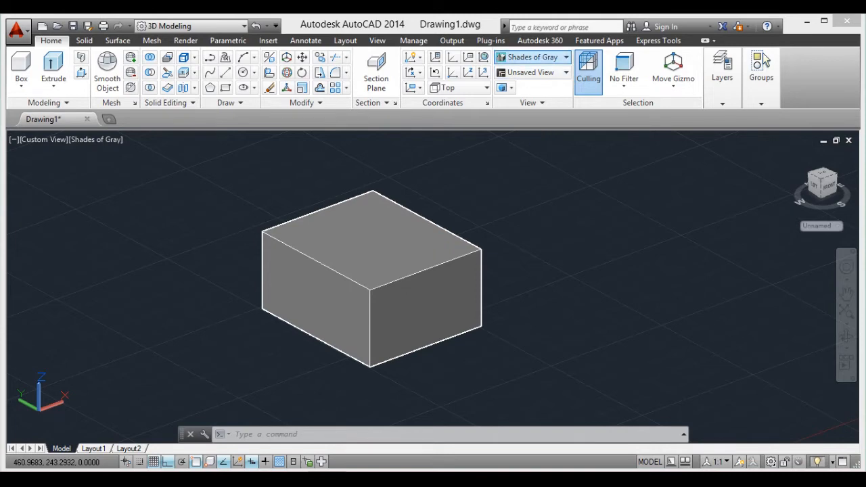
left_click(532, 57)
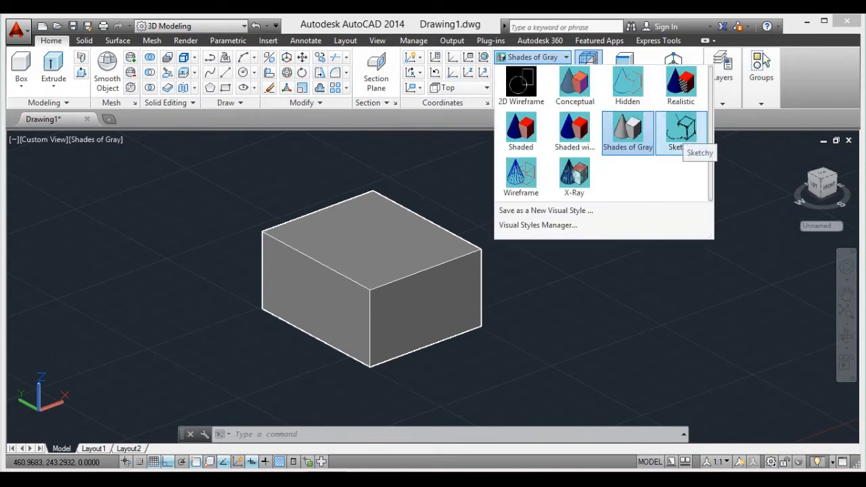
left_click(681, 130)
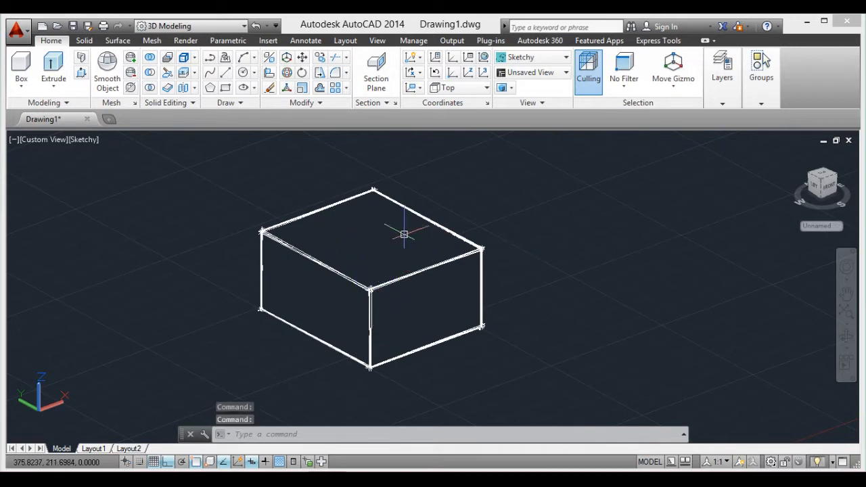
Step: Show the box in the Wireframe visual style, followed by X-Ray
left_click(534, 56)
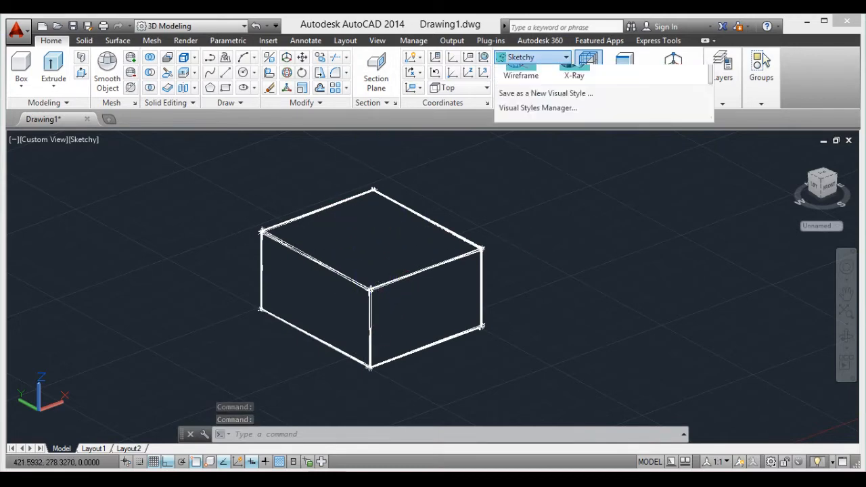
left_click(525, 177)
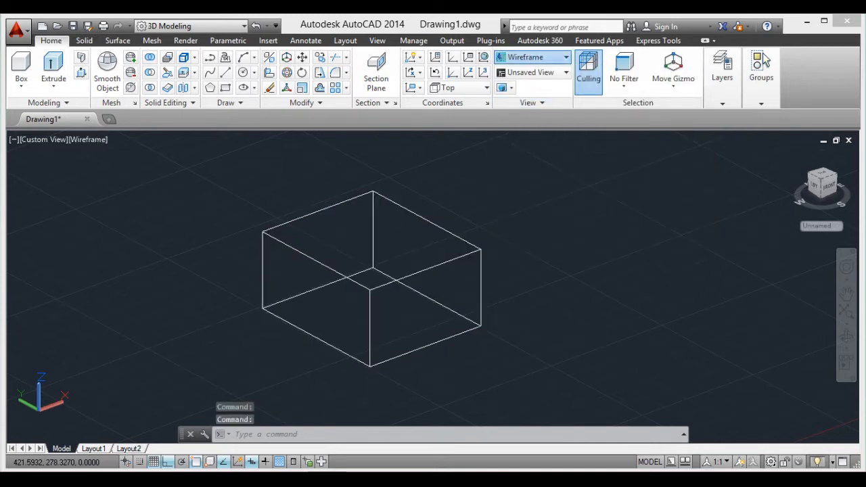
left_click(535, 57)
left_click(574, 175)
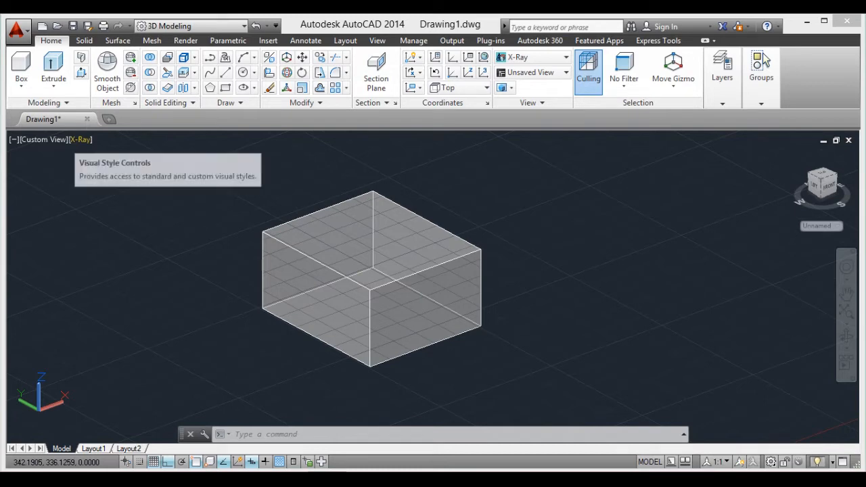
Step: Set the visual style of the model view to Shades of Gray
left_click(81, 139)
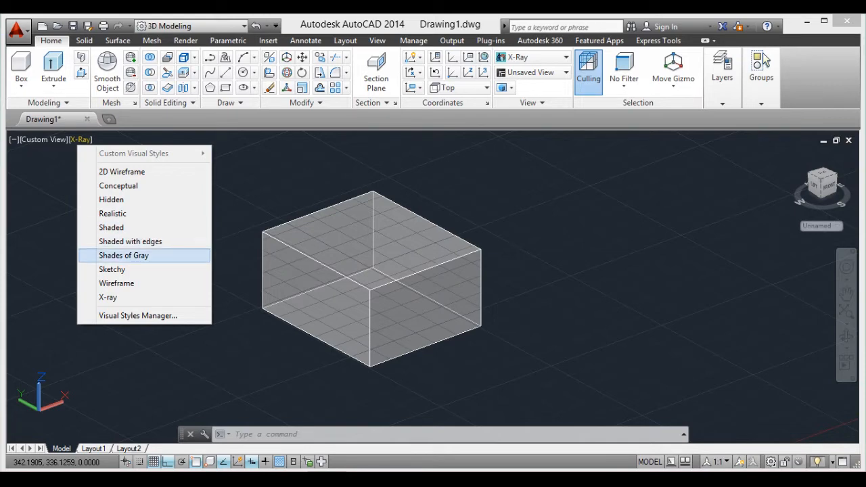
left_click(116, 255)
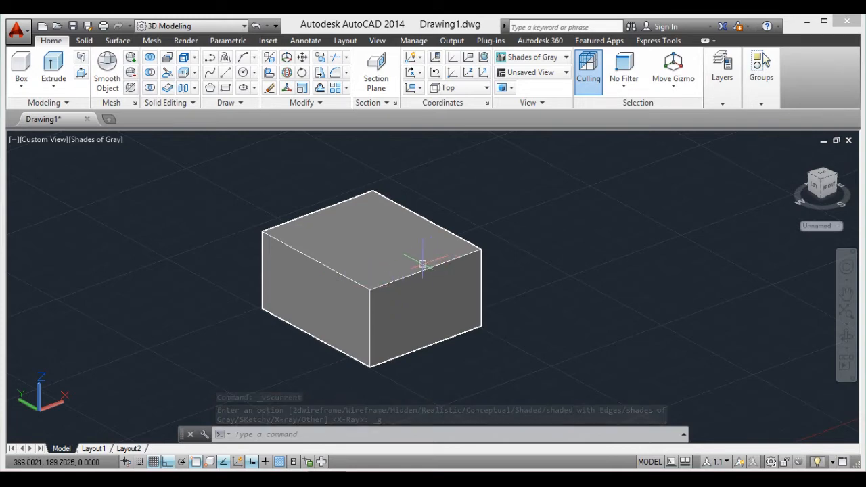
scroll(424, 284, "down", 4)
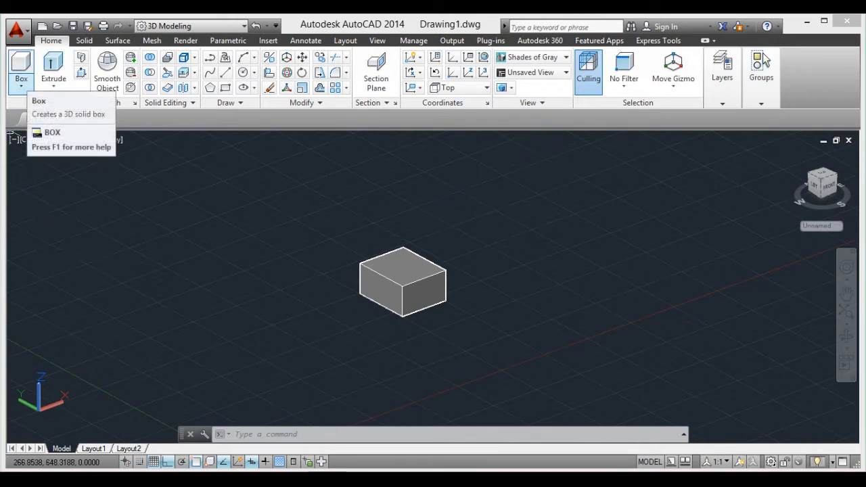
Step: Create a solid cylinder with base radius 10 and height 30 in the empty area behind the box
left_click(21, 82)
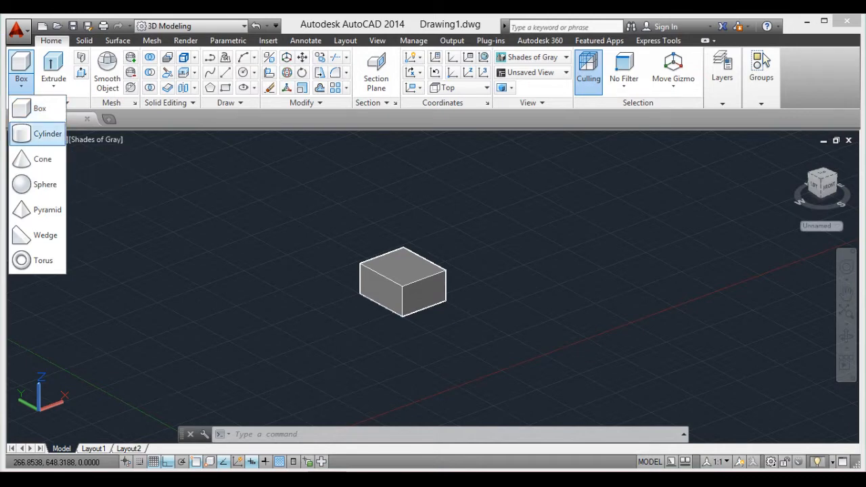
left_click(41, 133)
scroll(306, 233, "up", 3)
scroll(305, 236, "up", 1)
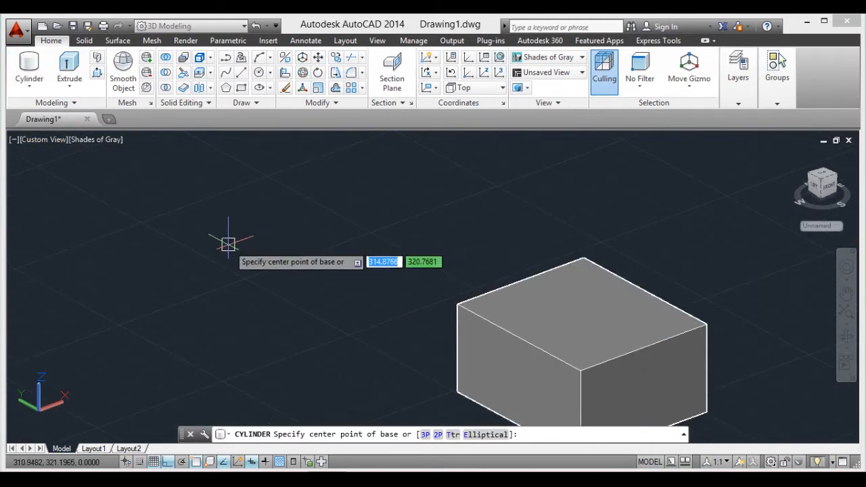
left_click(226, 243)
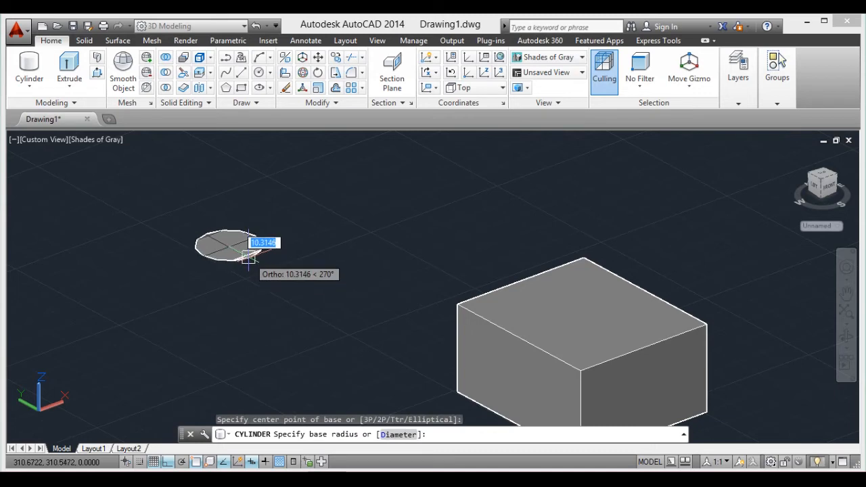
type("10")
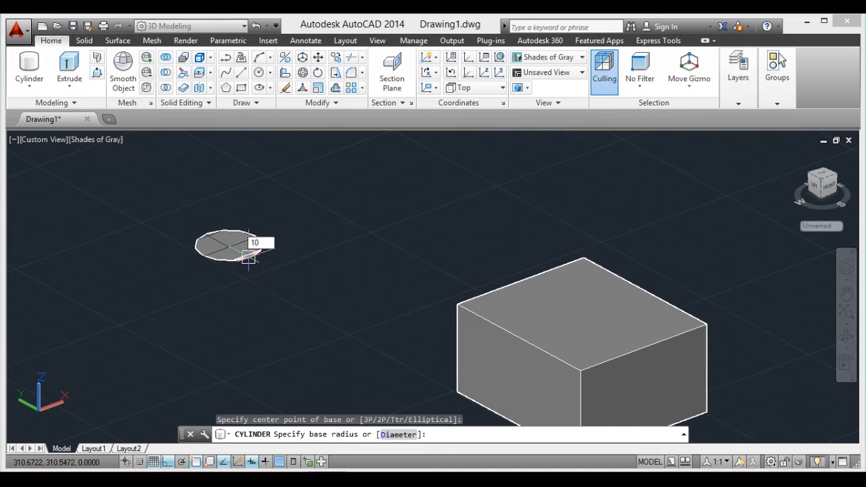
key("Return")
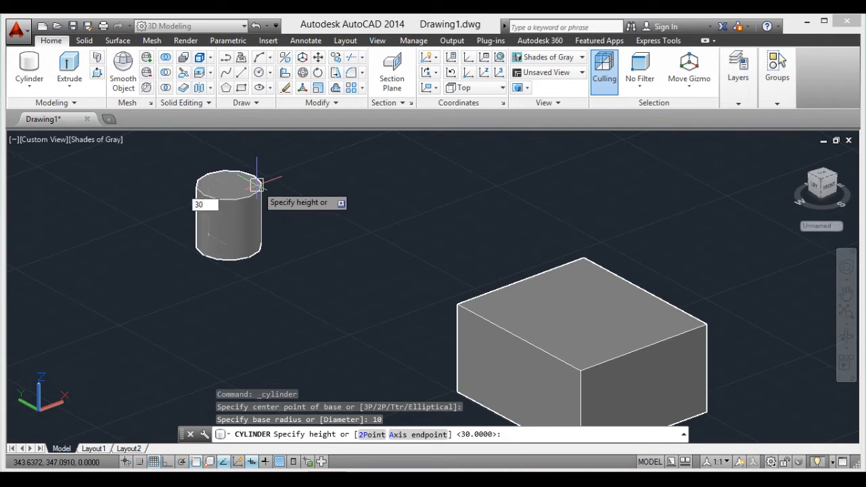
key("Return")
scroll(249, 182, "down", 3)
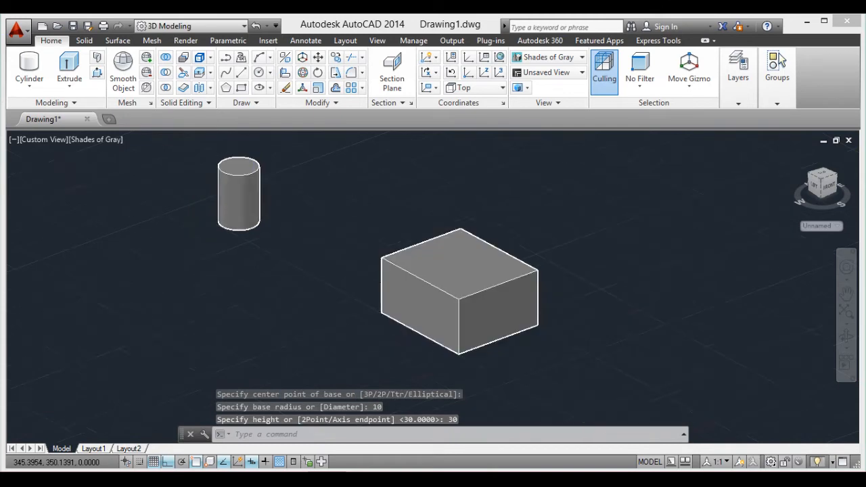
scroll(249, 182, "up", 4)
scroll(248, 181, "down", 1)
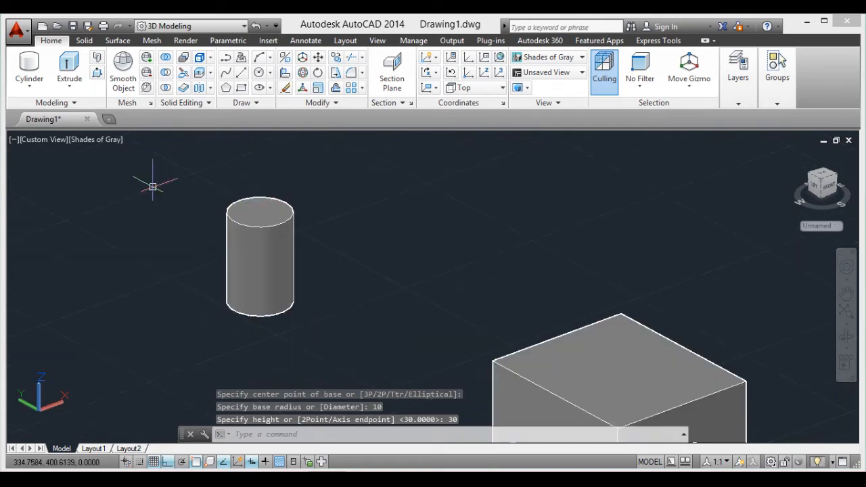
Step: Create a solid cone with base radius 20 and height 30 in the empty area beside the cylinder
left_click(29, 85)
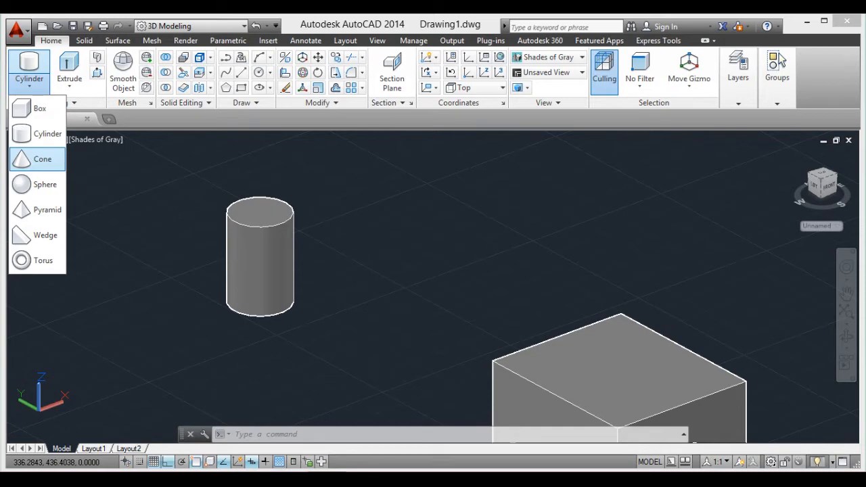
left_click(38, 159)
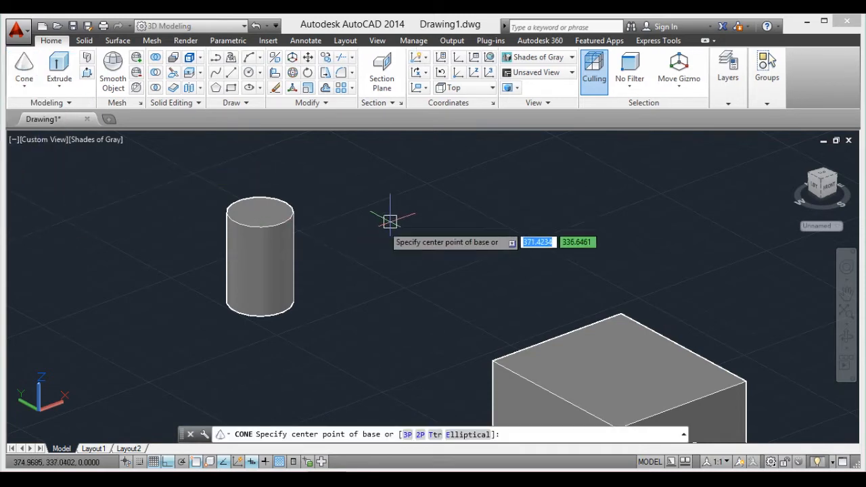
left_click(438, 216)
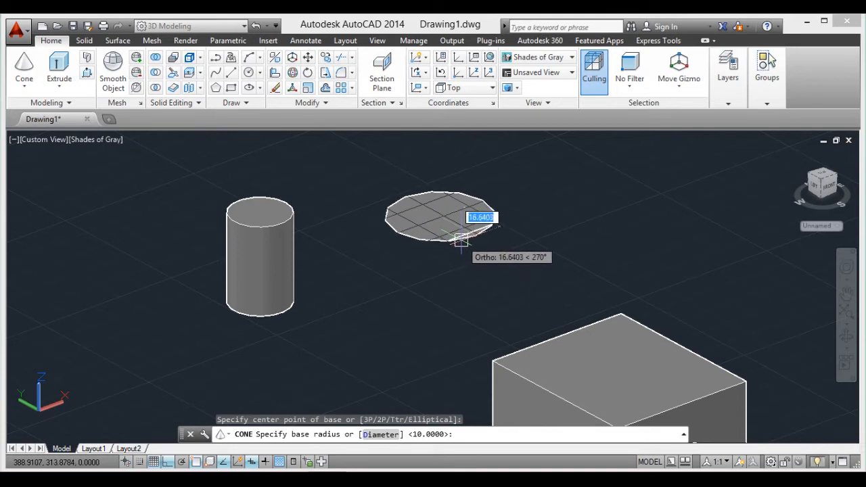
type("20")
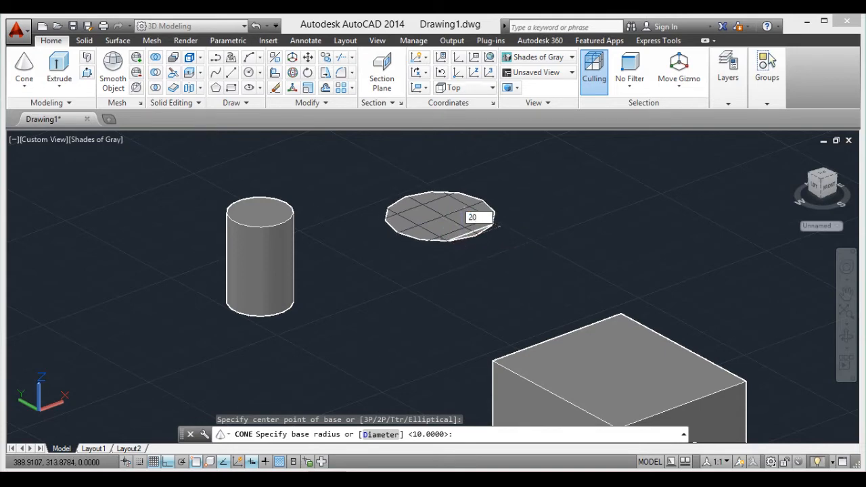
key("Return")
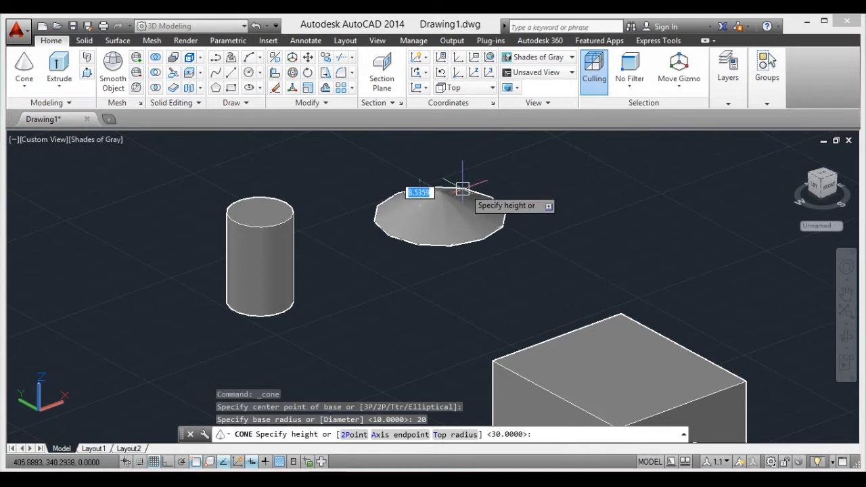
middle_click_drag(421, 172, 400, 287)
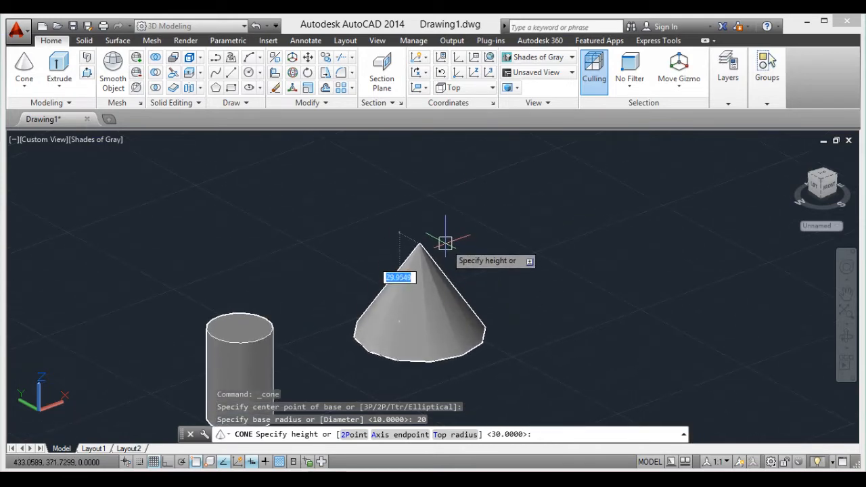
key("Return")
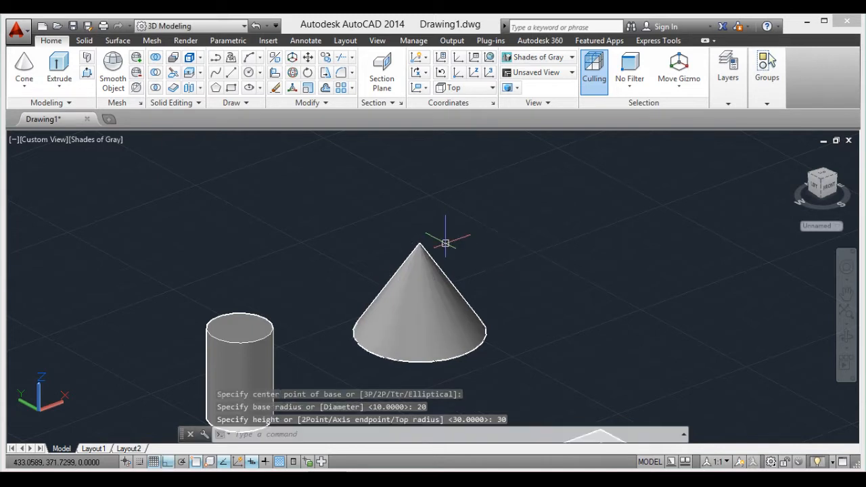
scroll(445, 242, "down", 5)
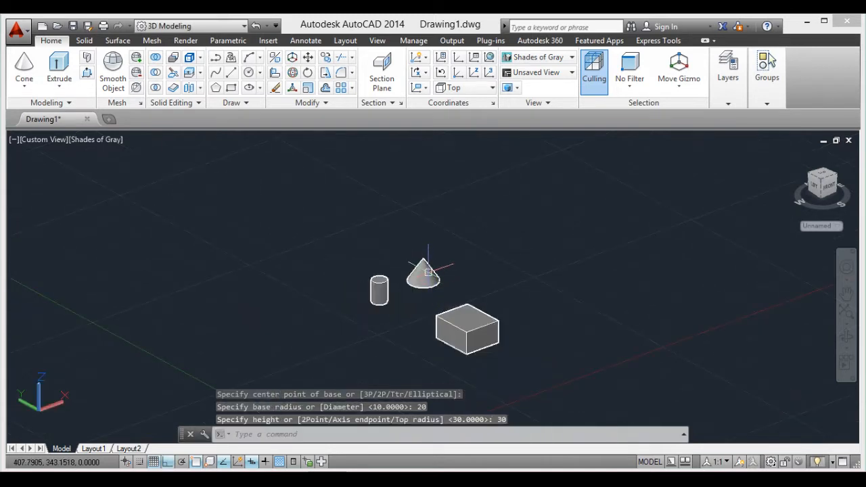
scroll(428, 272, "up", 4)
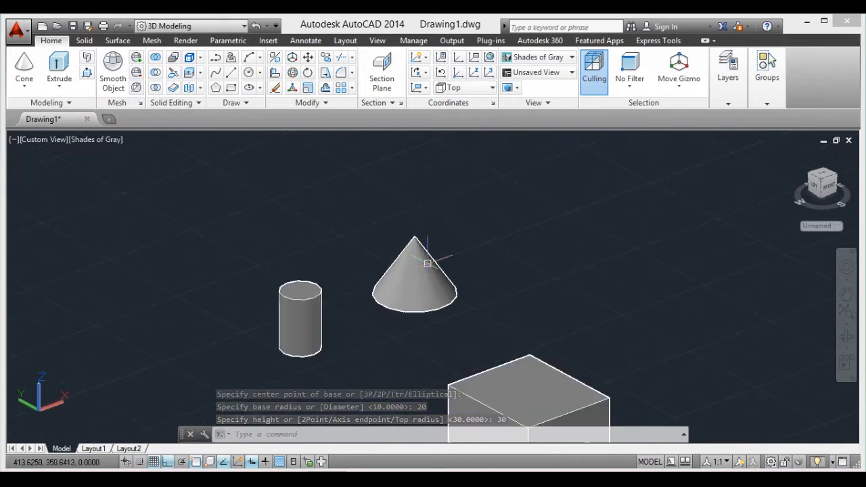
scroll(428, 263, "down", 3)
scroll(433, 257, "up", 4)
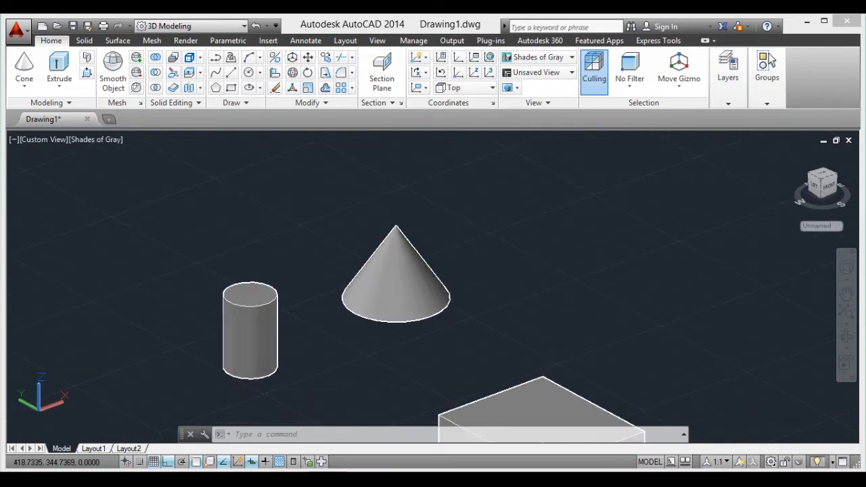
Step: Create a solid sphere with radius 20 in the empty area beside the cone
middle_click_drag(433, 257, 345, 227)
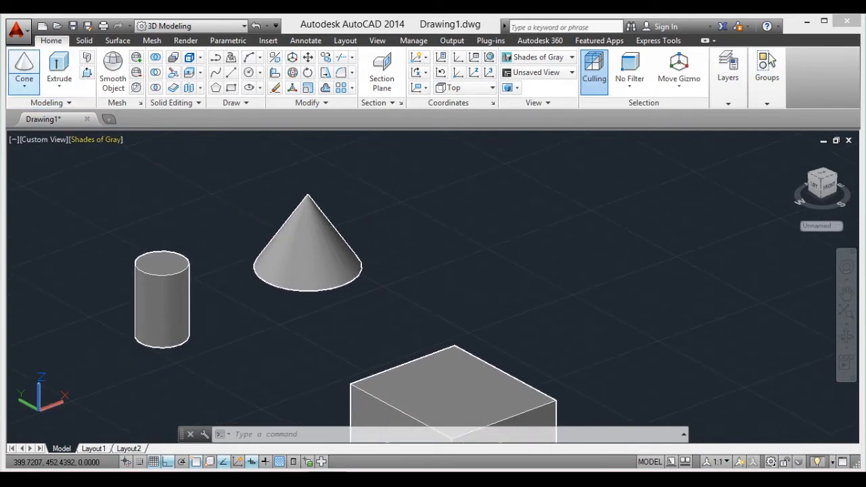
left_click(23, 84)
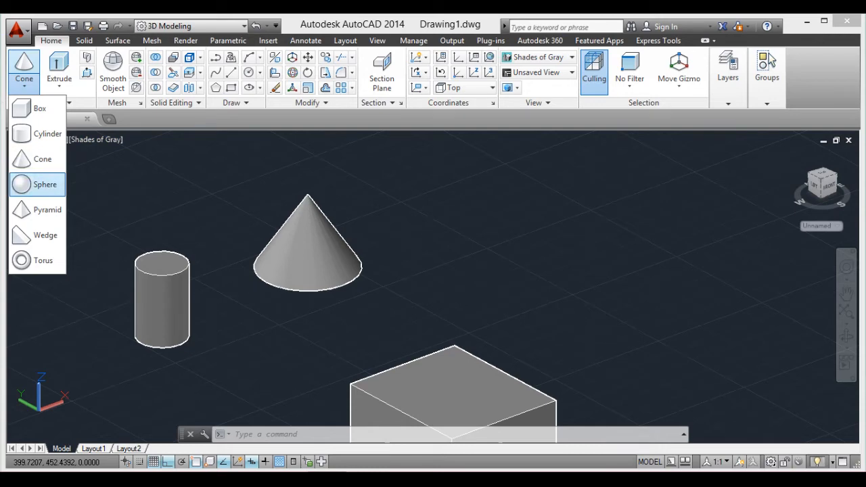
left_click(41, 184)
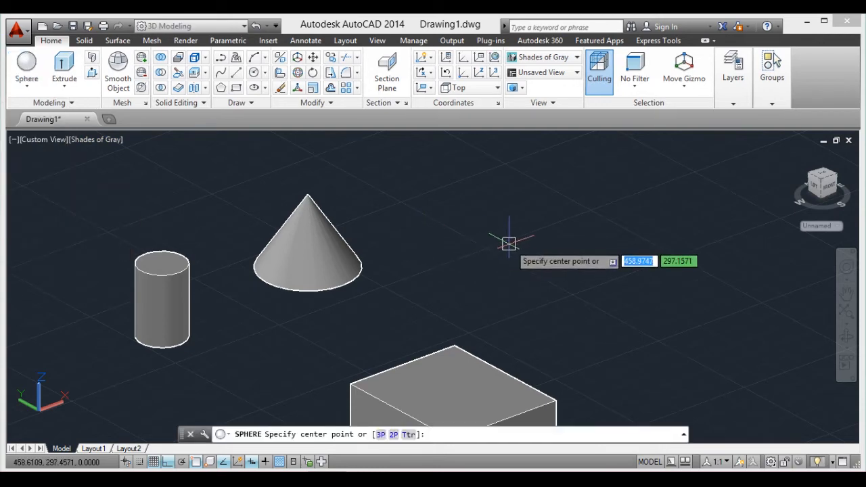
left_click(512, 257)
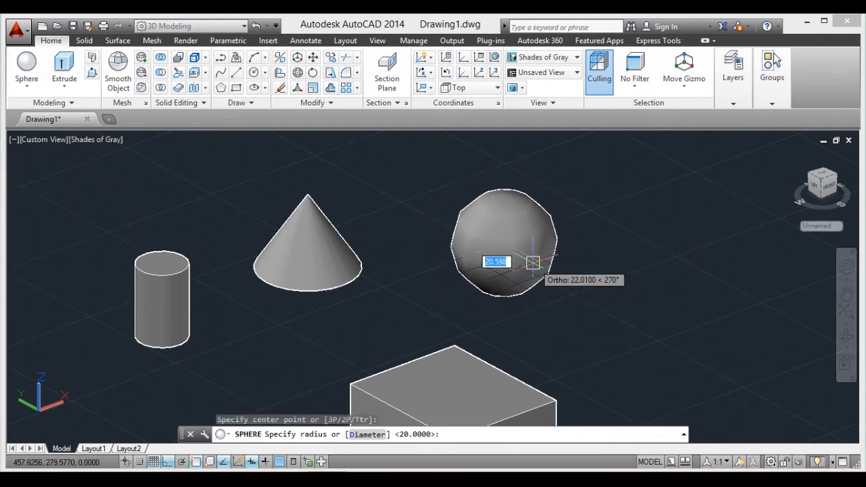
type("20")
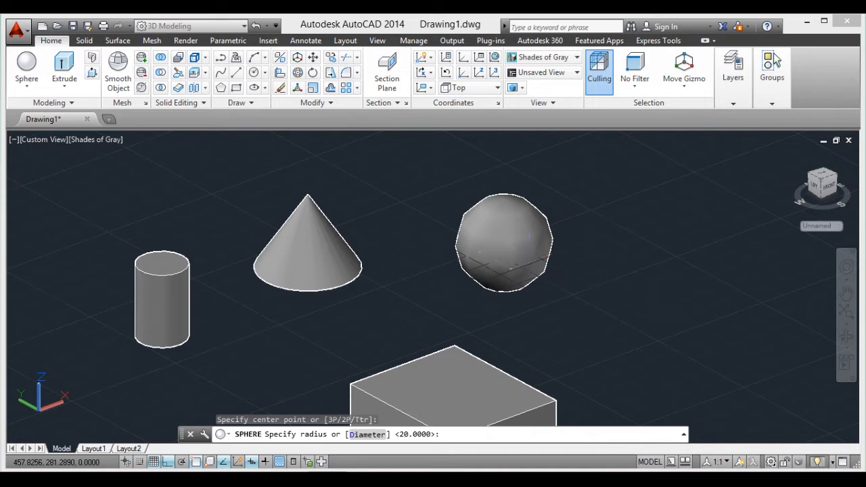
key("Return")
scroll(557, 279, "up", 3)
scroll(532, 257, "down", 5)
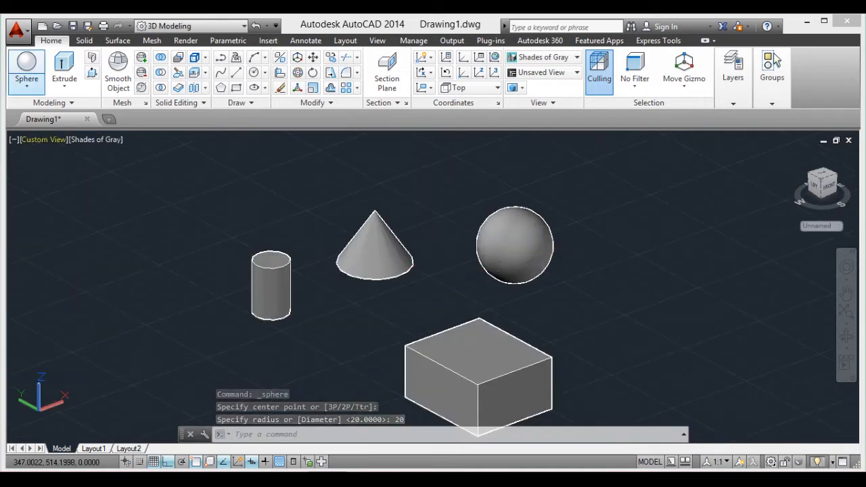
Step: Create a four-sided solid pyramid with base radius 20 and height 30 in the empty area beside the sphere
left_click(27, 81)
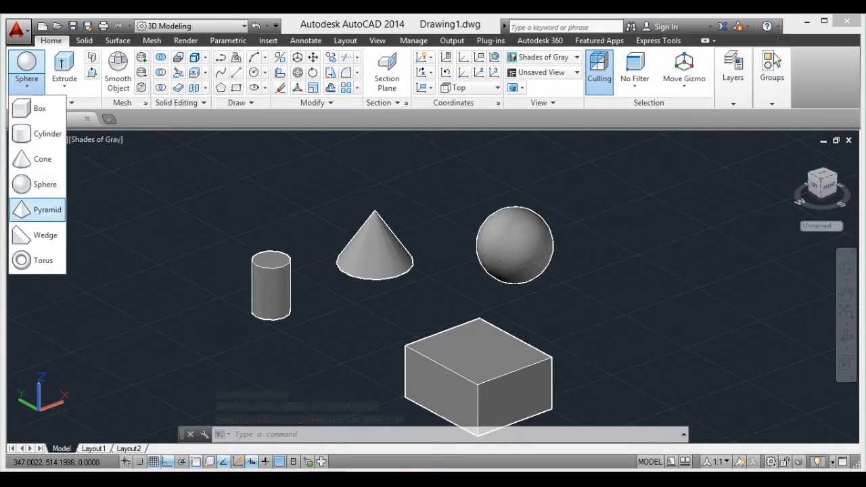
left_click(40, 210)
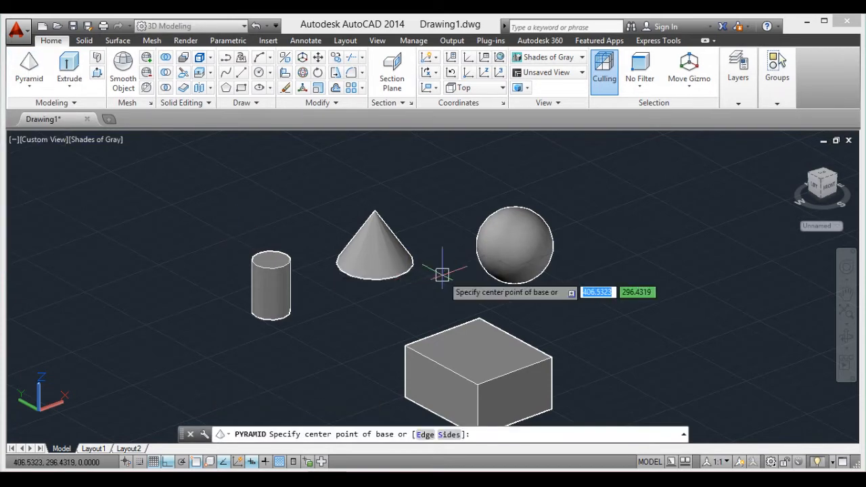
middle_click_drag(598, 326, 358, 304)
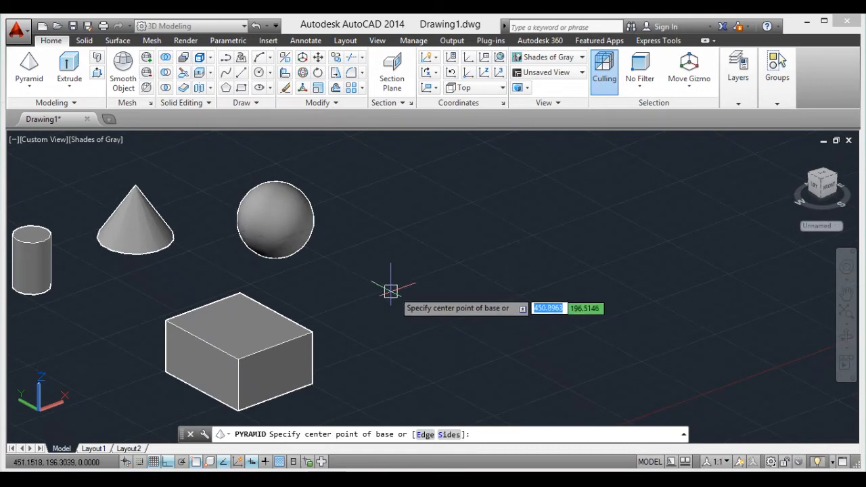
scroll(399, 279, "up", 2)
left_click(393, 268)
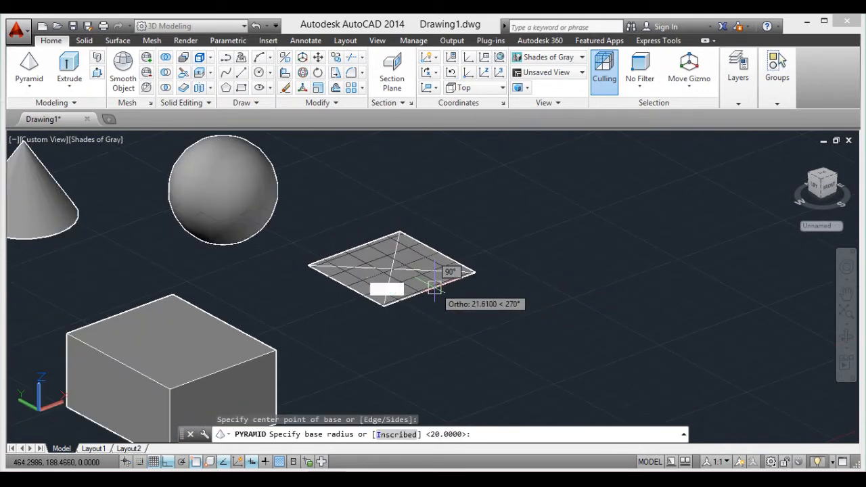
type("20")
key("Return")
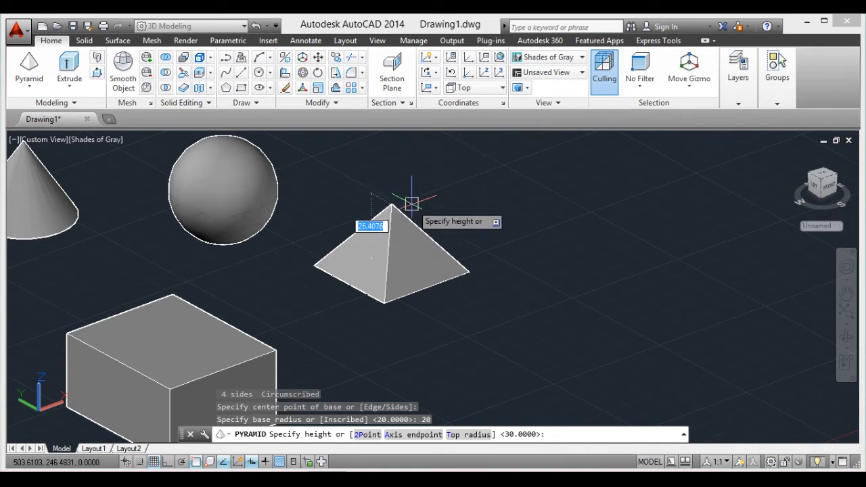
key("Return")
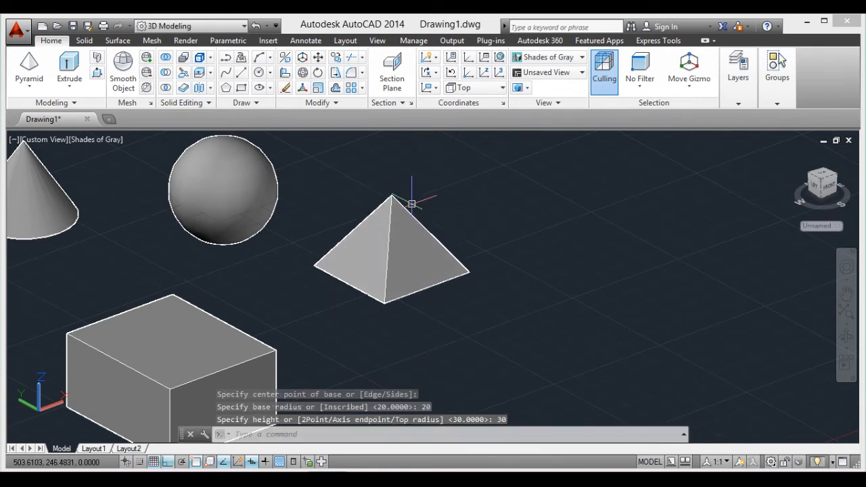
scroll(423, 216, "down", 2)
scroll(351, 248, "up", 2)
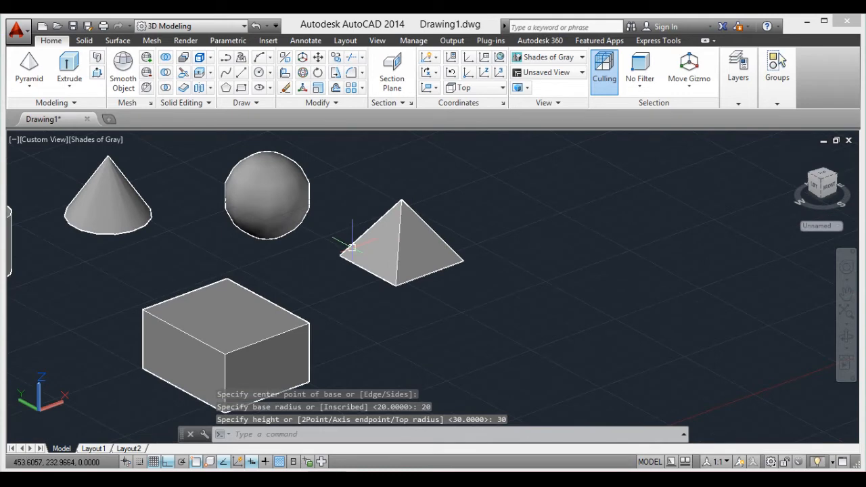
scroll(243, 236, "down", 2)
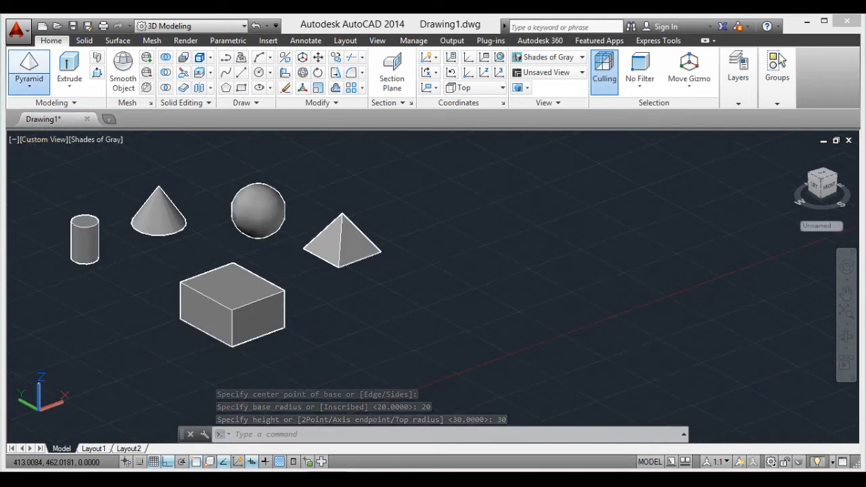
Step: Create a solid wedge with a freehand rectangular base beside the pyramid and a height of 40
left_click(28, 85)
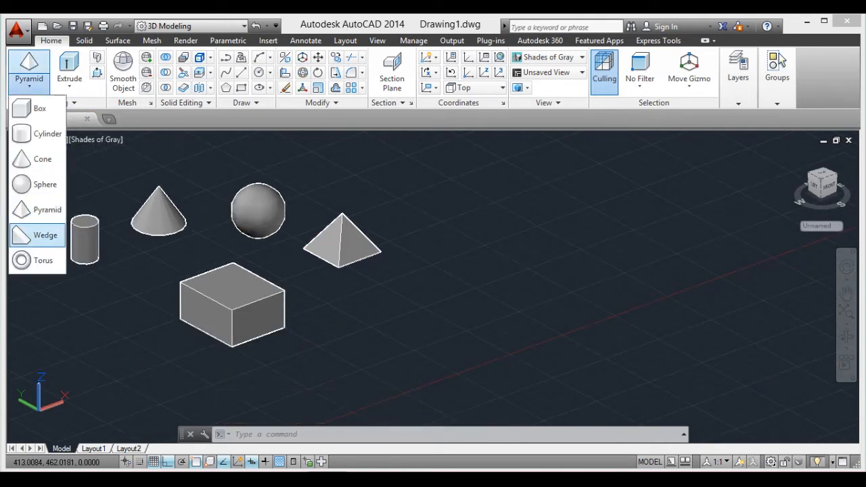
left_click(37, 235)
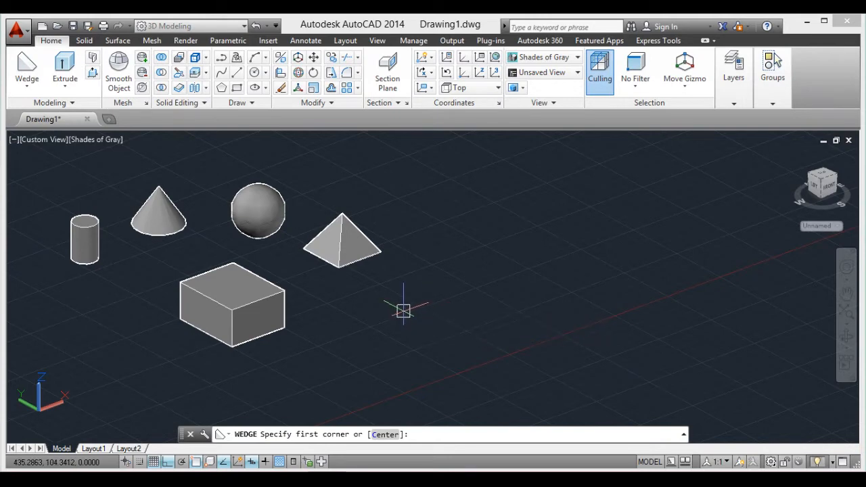
left_click(404, 311)
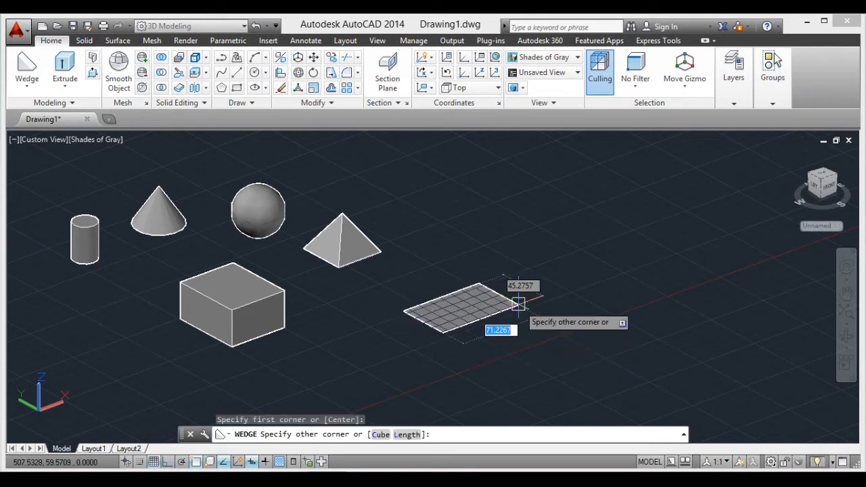
left_click(526, 284)
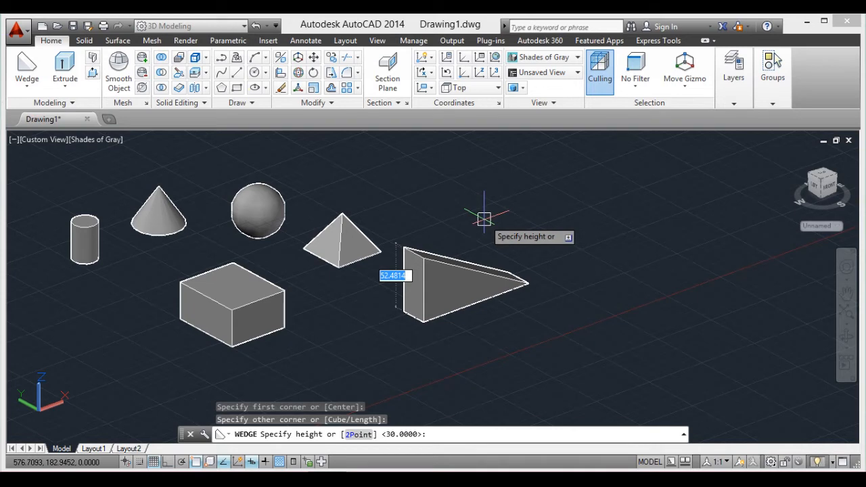
key("Return")
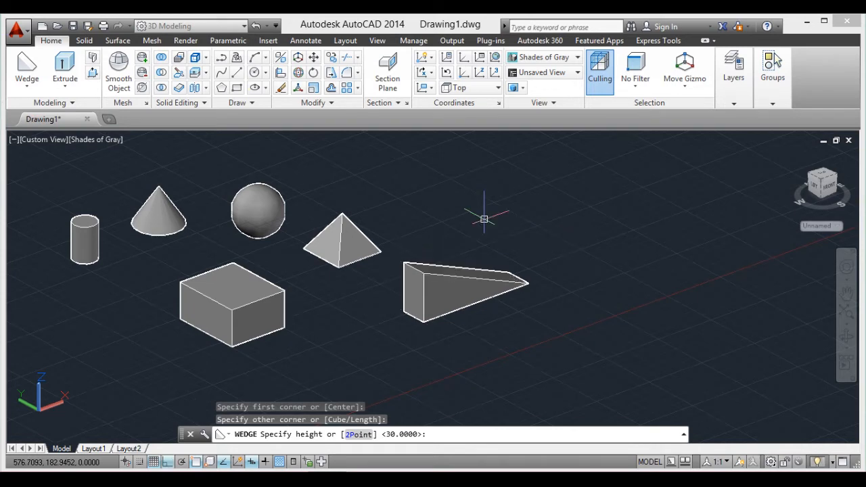
scroll(487, 266, "down", 4)
scroll(481, 271, "up", 7)
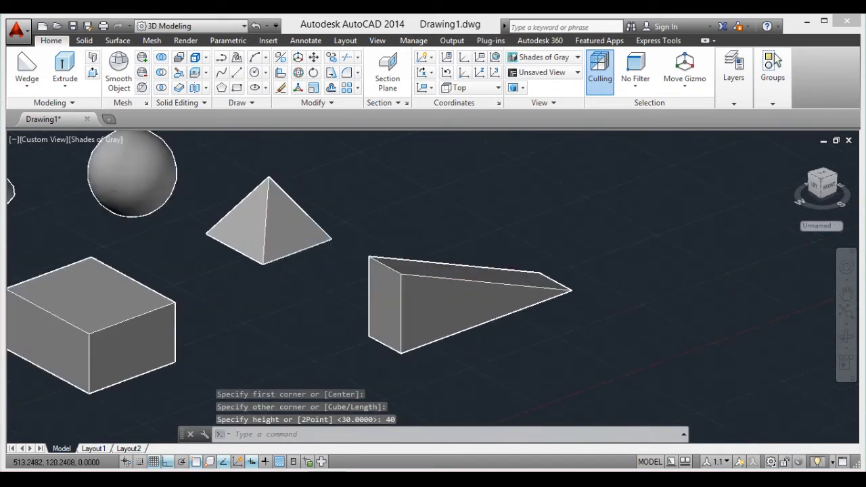
scroll(372, 298, "down", 4)
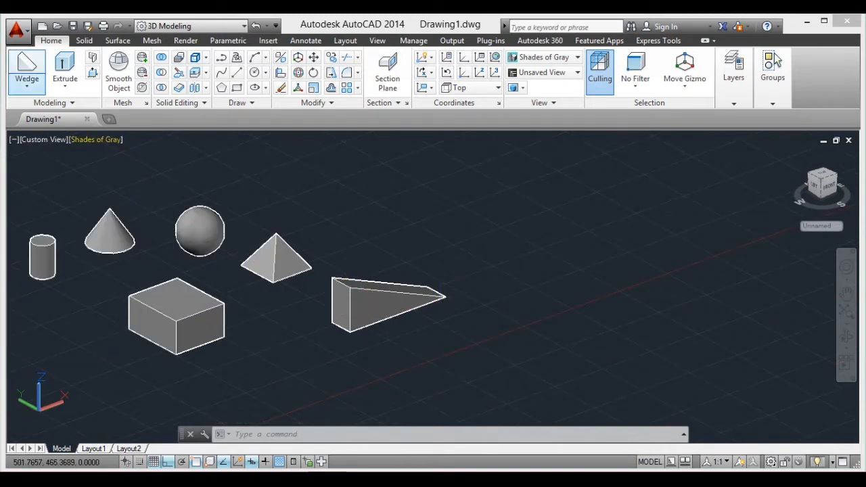
left_click(27, 86)
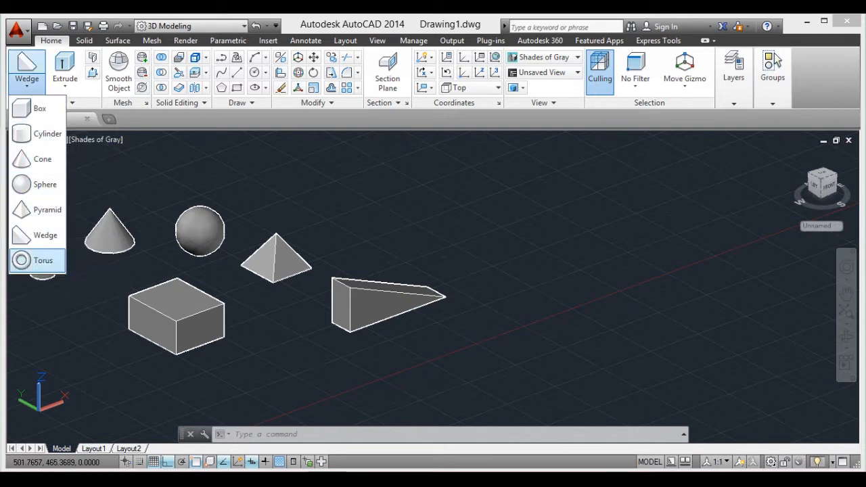
left_click(37, 261)
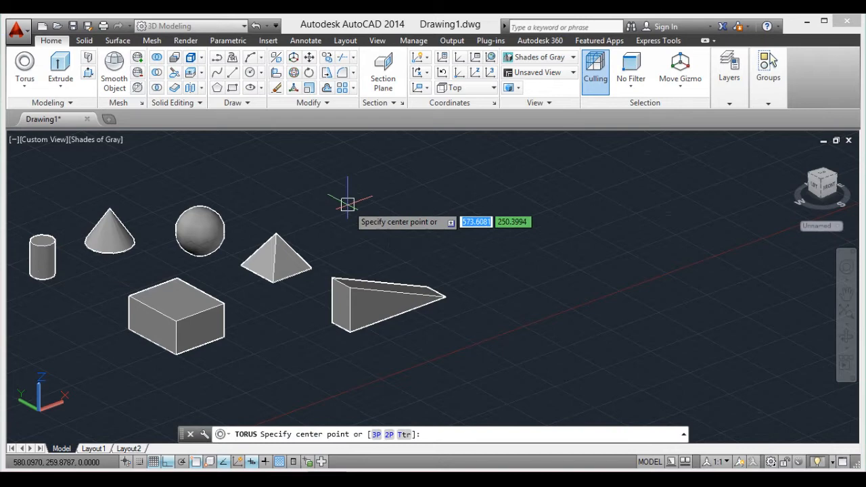
scroll(347, 204, "up", 4)
scroll(301, 187, "down", 3)
scroll(309, 178, "up", 4)
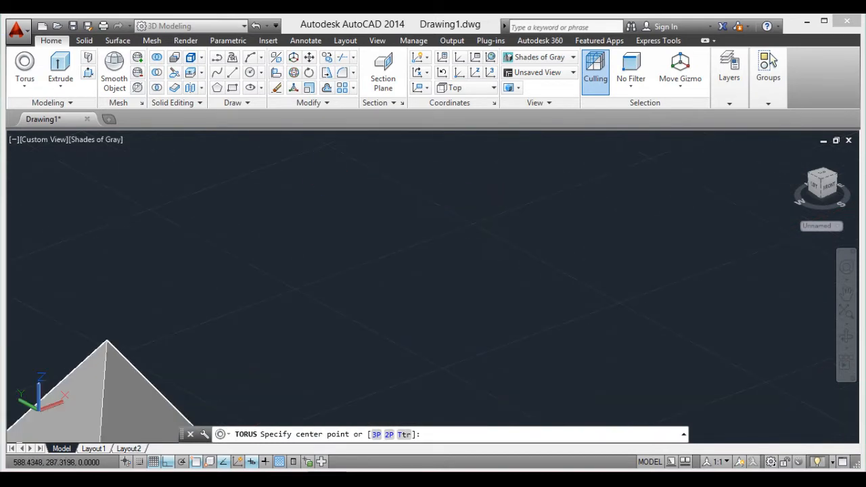
left_click(323, 180)
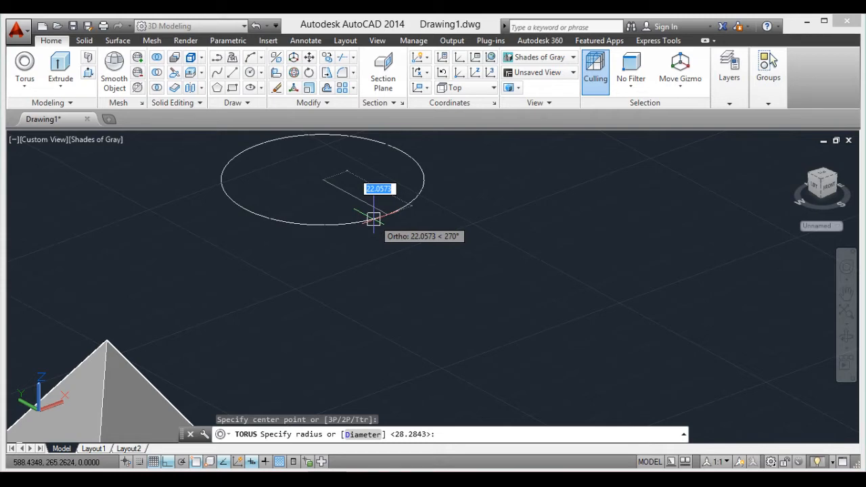
type("50")
key("Return")
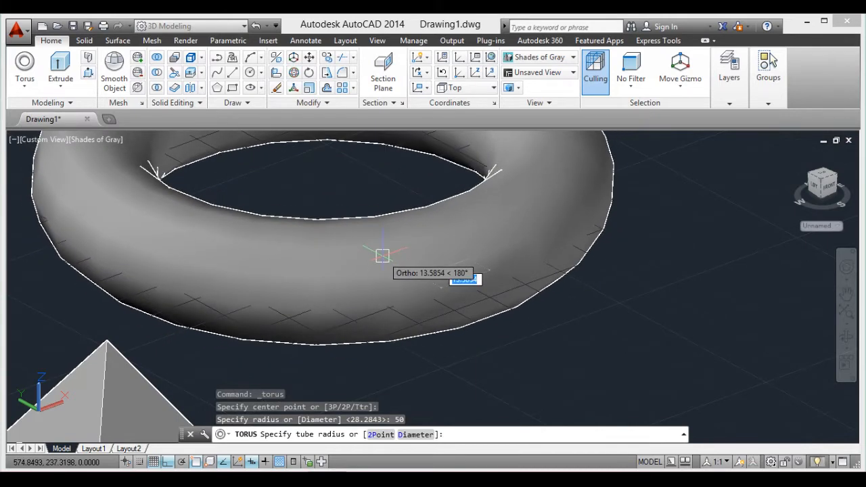
key("Escape")
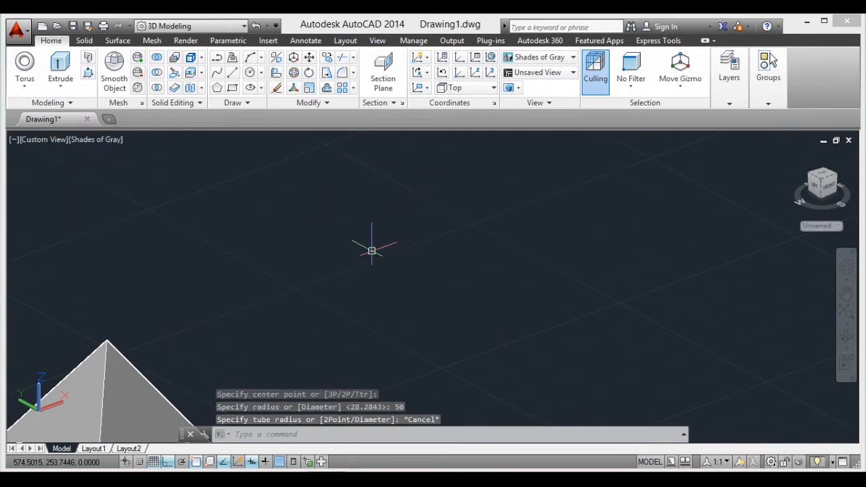
Step: Create a solid torus with a radius of about 28 and a freehand tube radius in the empty area behind the pyramid
type("torus")
key("Return")
left_click(329, 237)
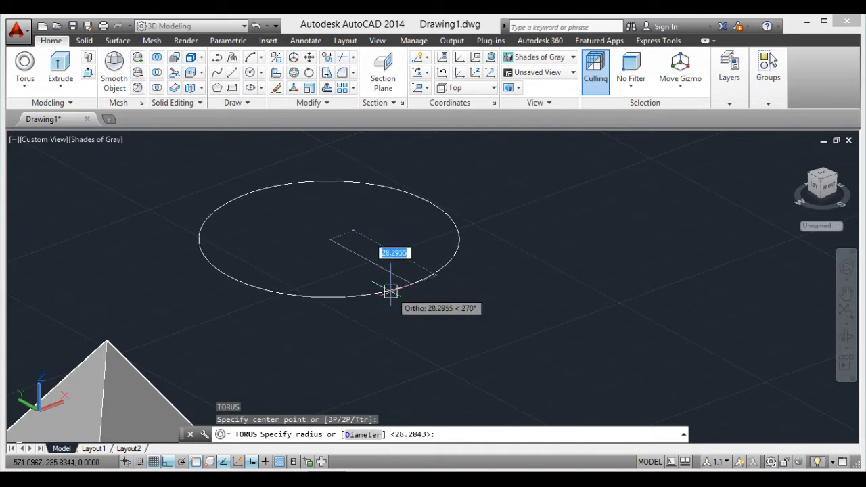
left_click(390, 291)
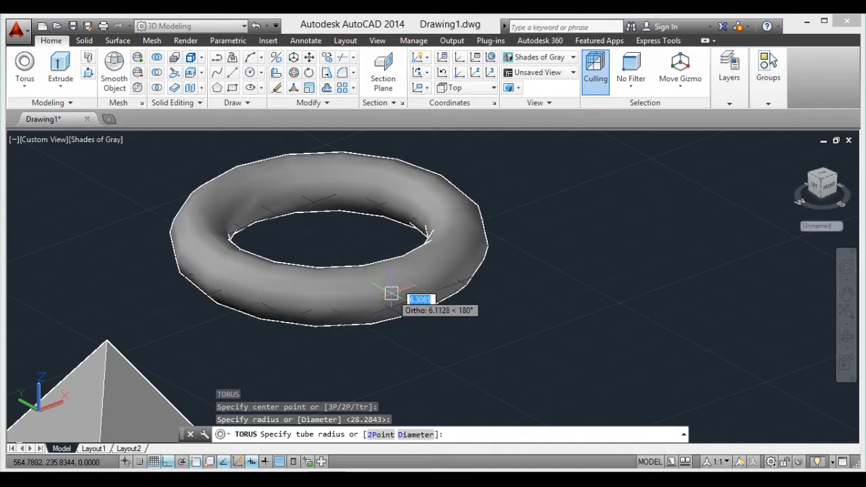
left_click(388, 277)
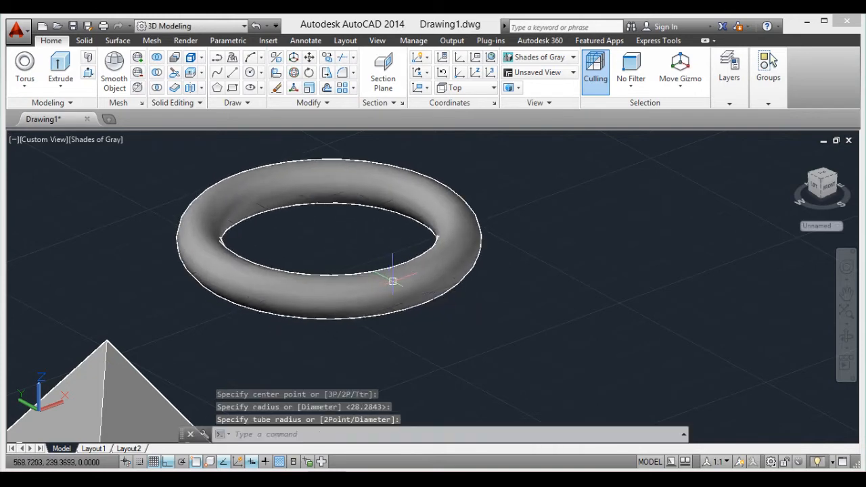
scroll(397, 277, "down", 6)
scroll(398, 277, "up", 3)
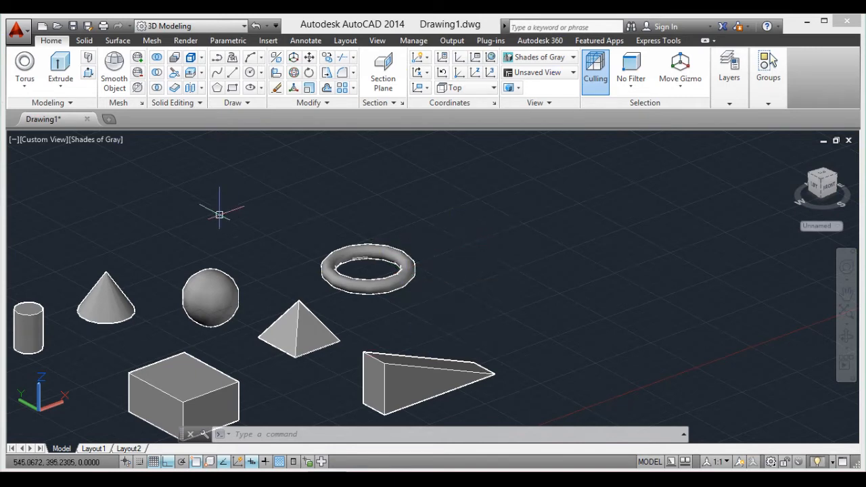
left_click(24, 85)
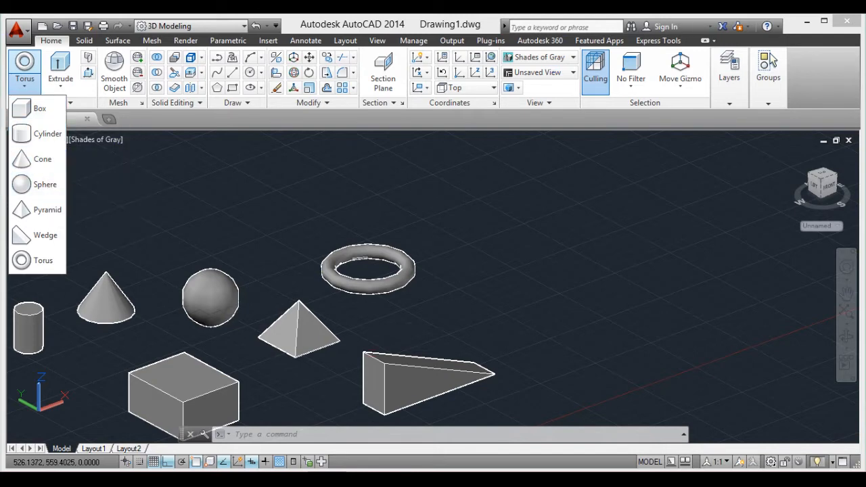
left_click(89, 184)
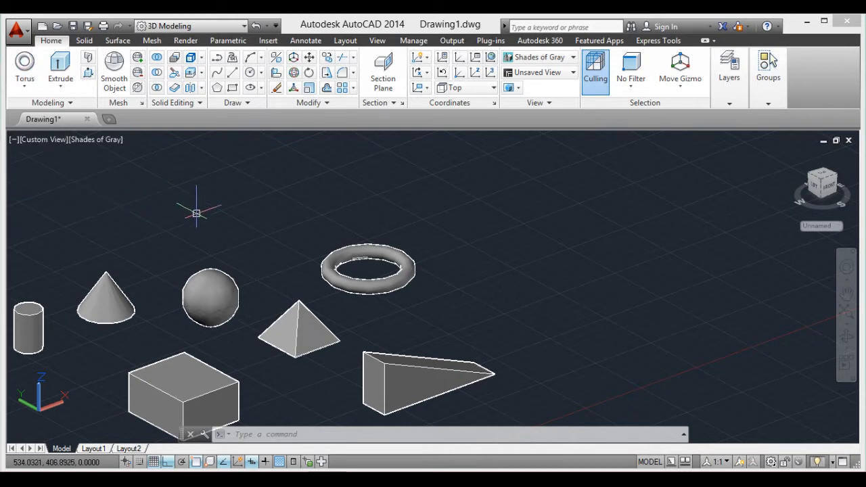
scroll(197, 213, "down", 5)
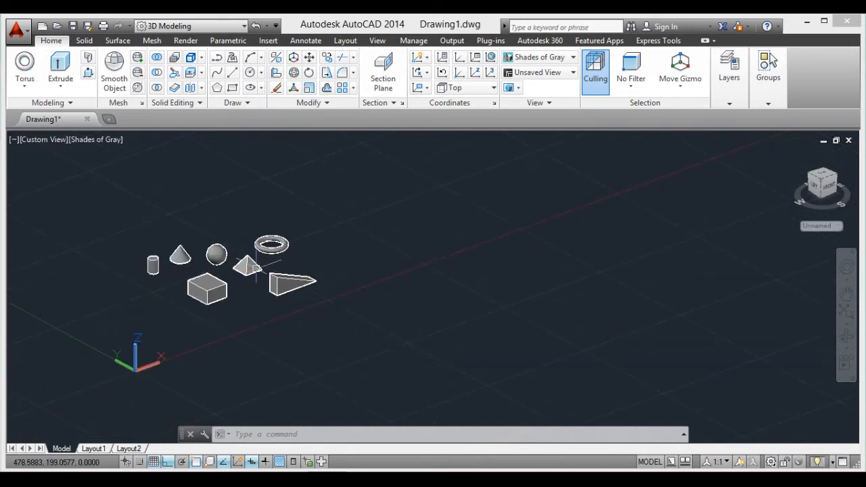
scroll(211, 237, "up", 2)
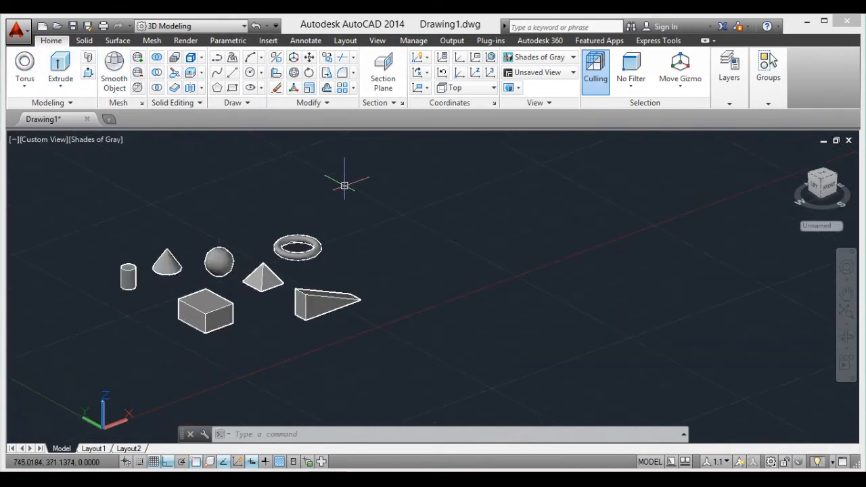
Step: Draw a closed rectangle of about 57.5 by 79.3 from four separate lines in the empty area beyond the torus
middle_click_drag(474, 191, 230, 282)
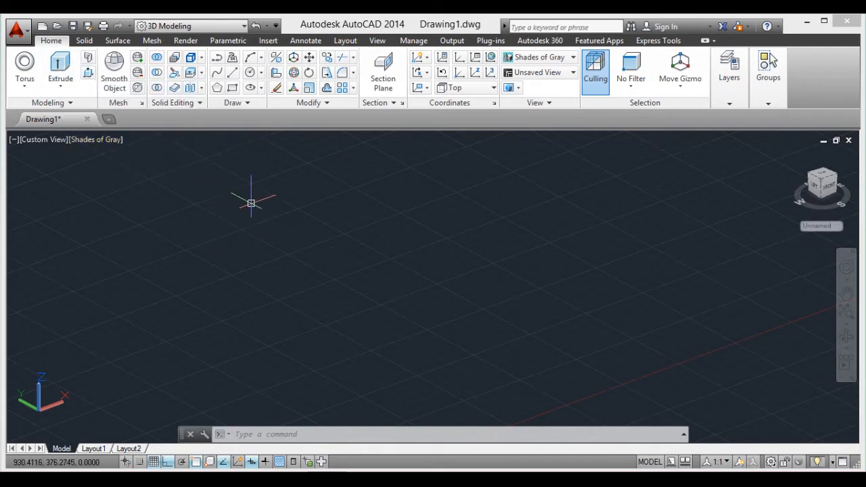
scroll(251, 203, "down", 3)
scroll(164, 295, "up", 2)
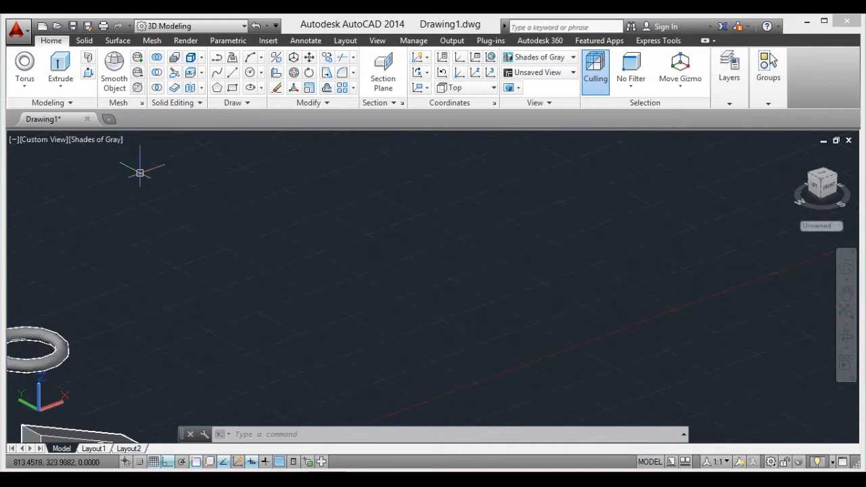
scroll(263, 293, "up", 2)
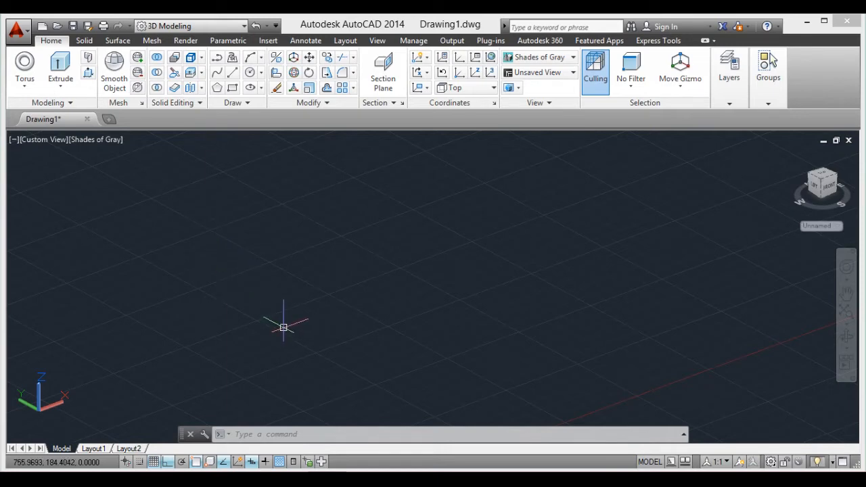
type("l")
key("Return")
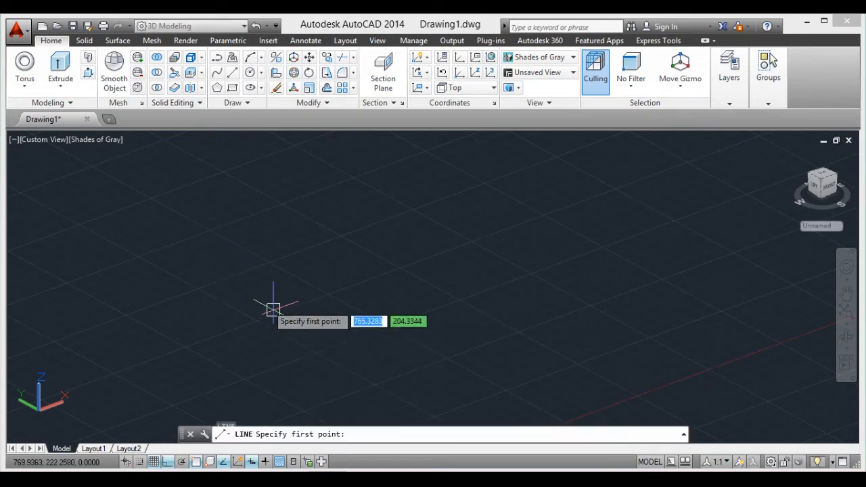
left_click(212, 256)
left_click(306, 305)
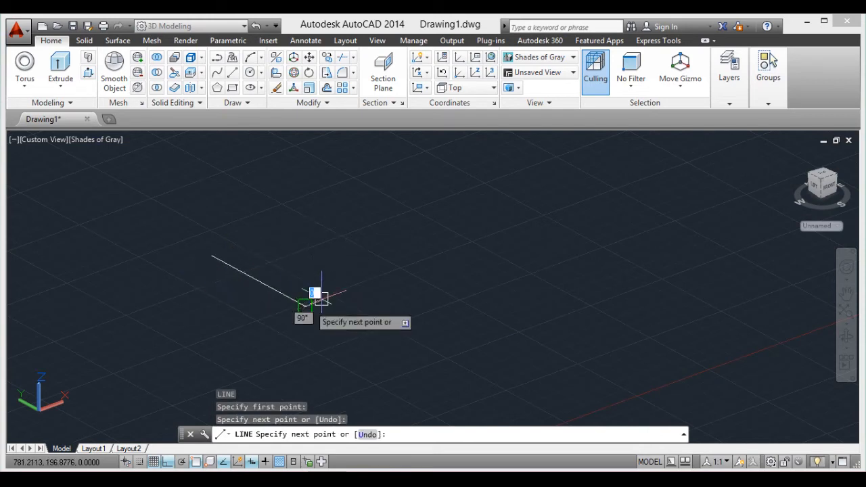
left_click(387, 276)
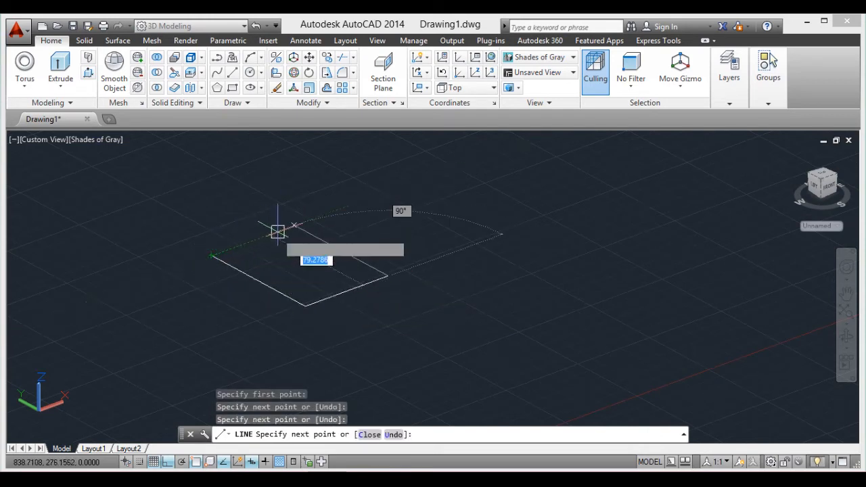
left_click(293, 225)
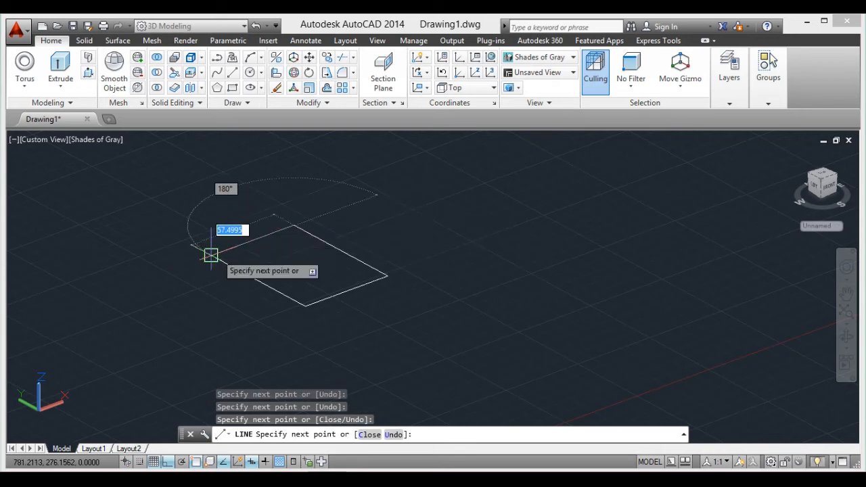
scroll(203, 247, "down", 2)
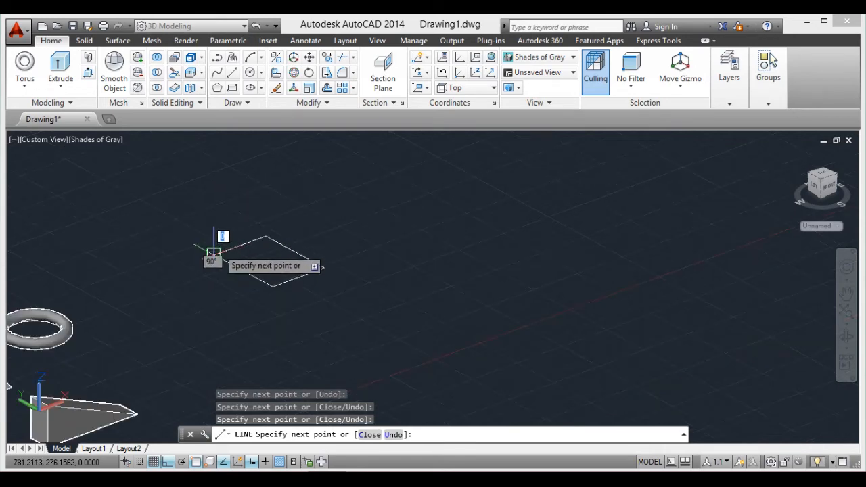
scroll(218, 257, "up", 1)
key("Escape")
scroll(305, 211, "up", 3)
scroll(307, 216, "down", 2)
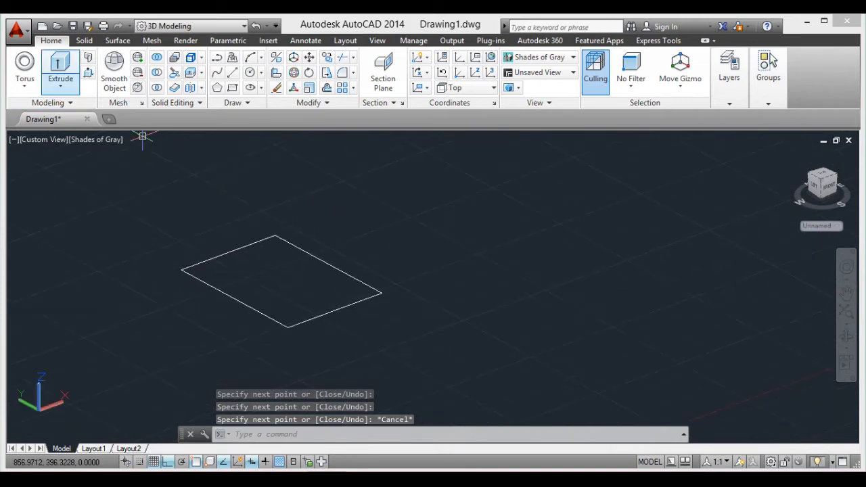
left_click(60, 65)
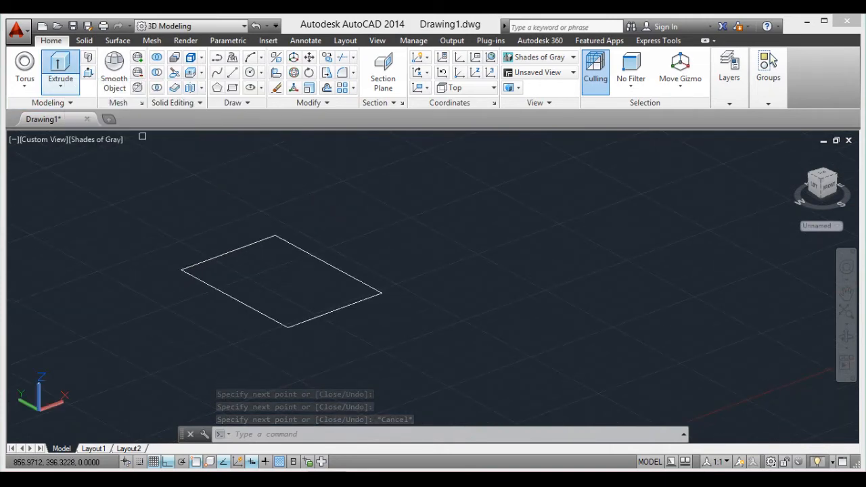
left_click(231, 250)
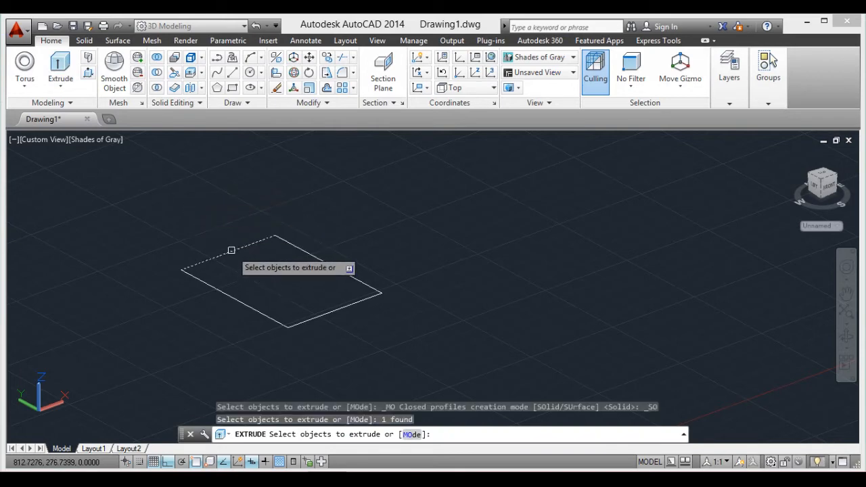
left_click(314, 256)
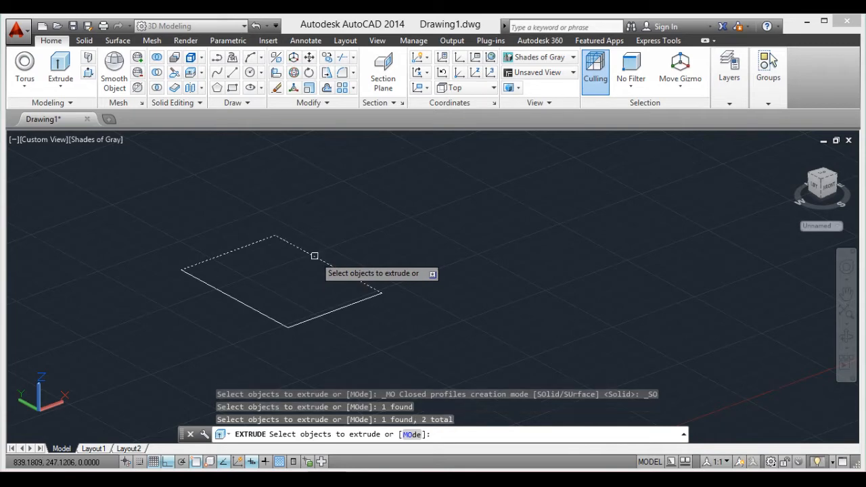
left_click(339, 310)
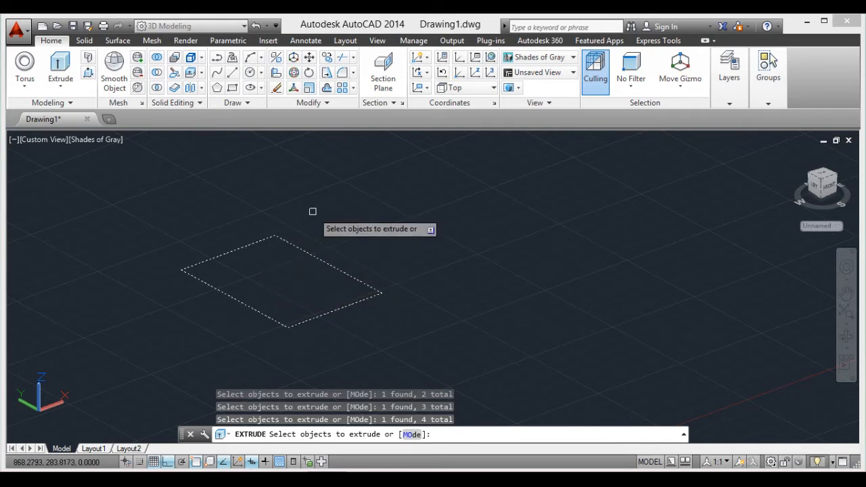
key("Return")
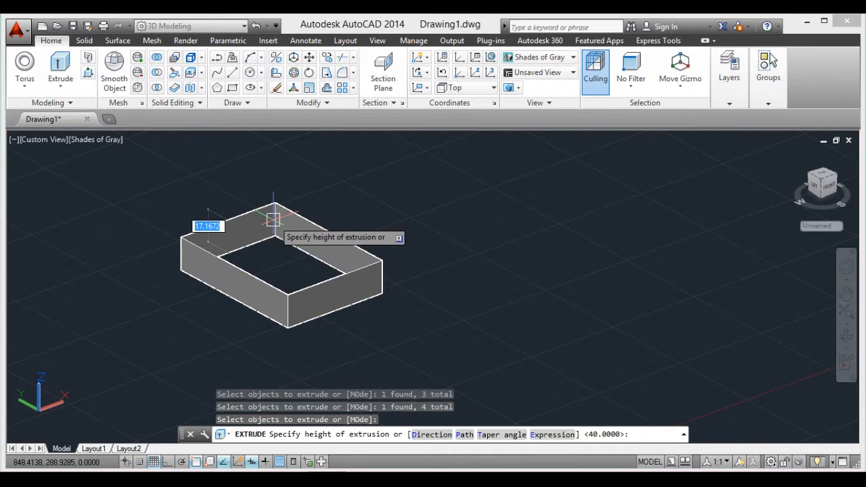
key("Escape")
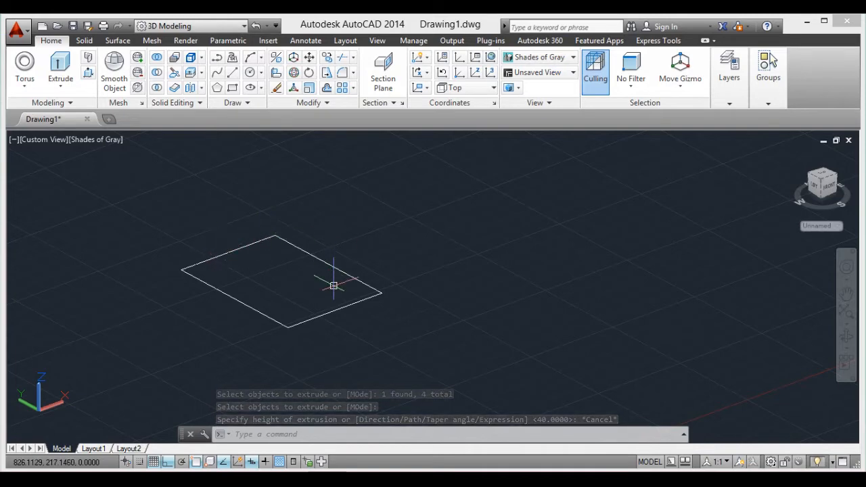
Step: Join the rectangle's four separate lines into a single polyline and check that it selects as one object
left_click(394, 209)
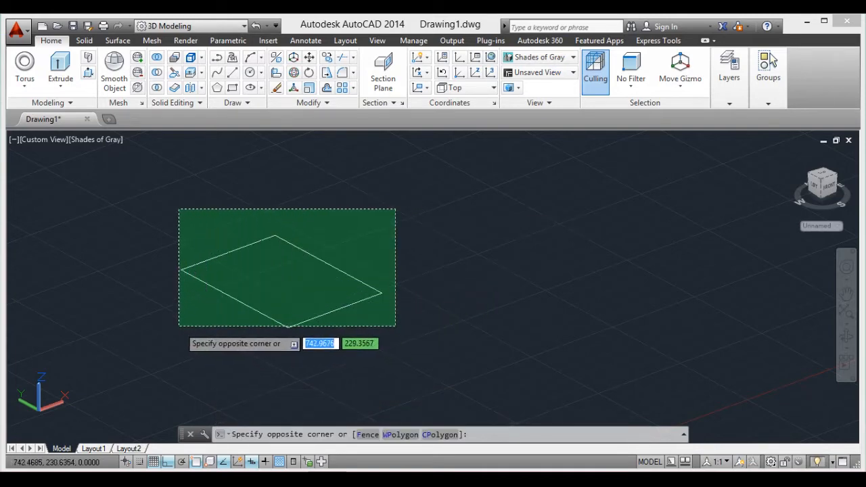
left_click(188, 332)
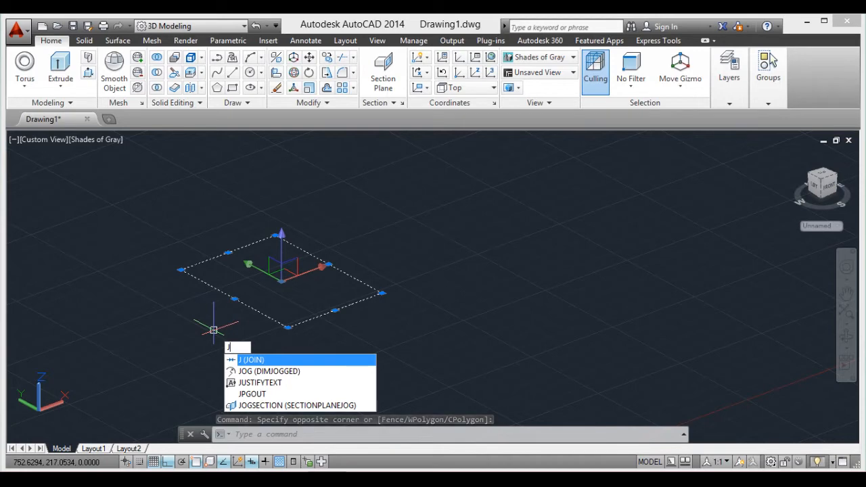
key("Return")
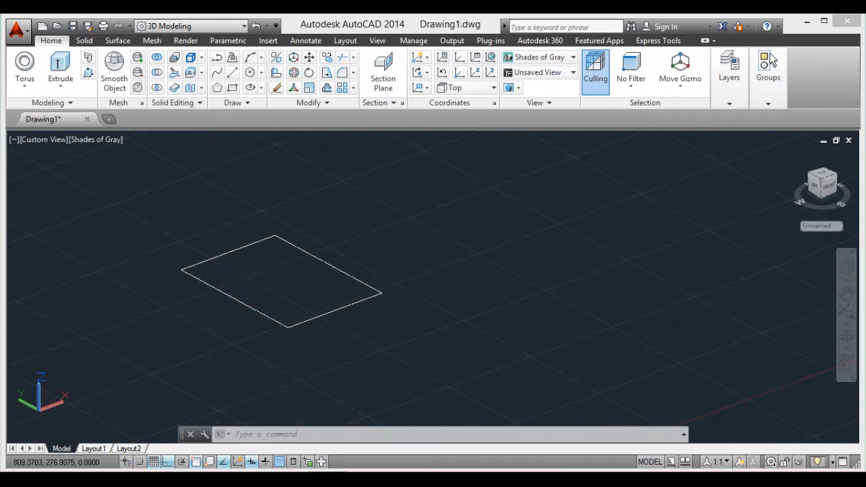
left_click(228, 252)
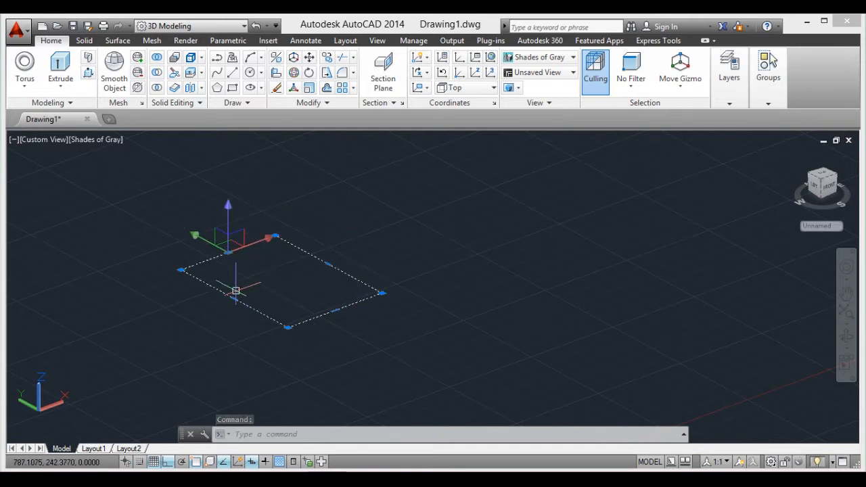
key("Escape")
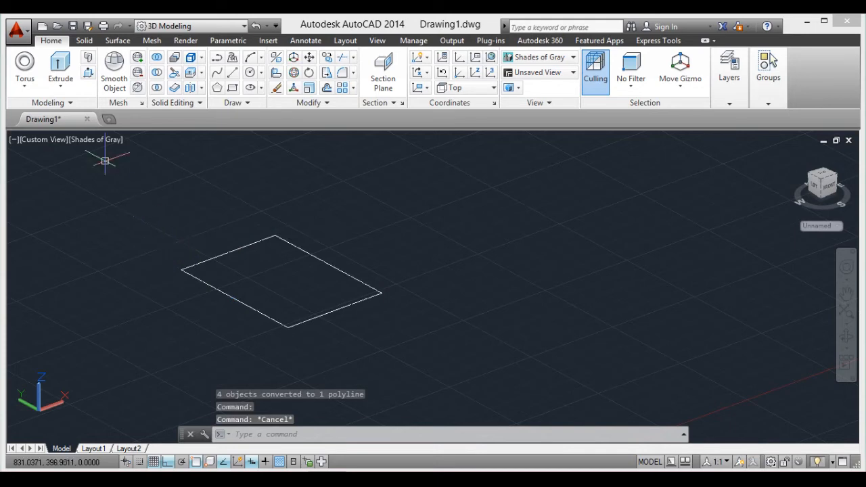
Step: Extrude the joined rectangle beyond the torus upward into a solid with a freehand height of about 27.4
left_click(60, 65)
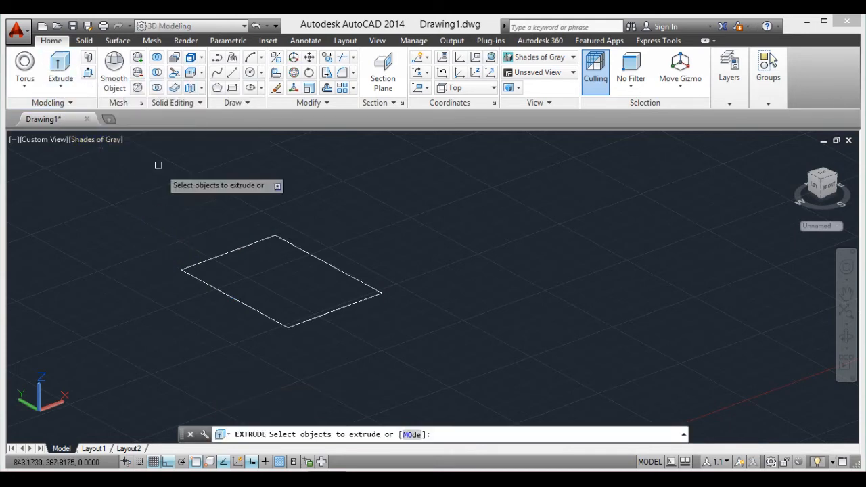
left_click(232, 250)
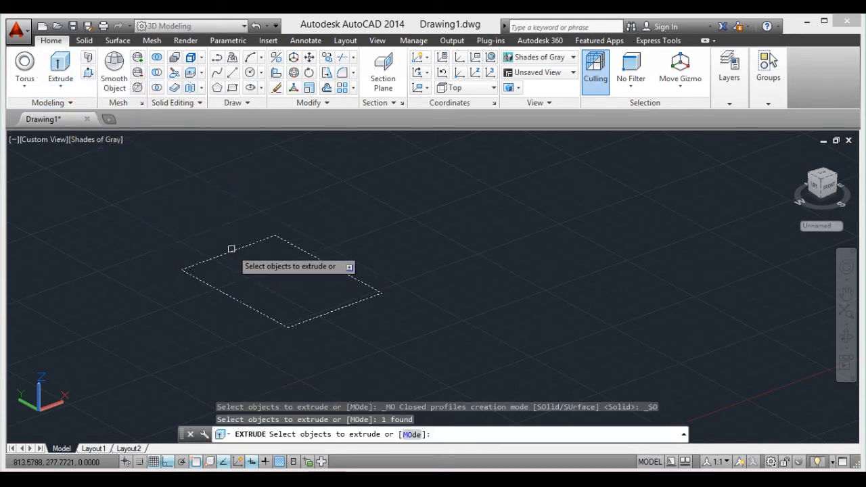
key("Return")
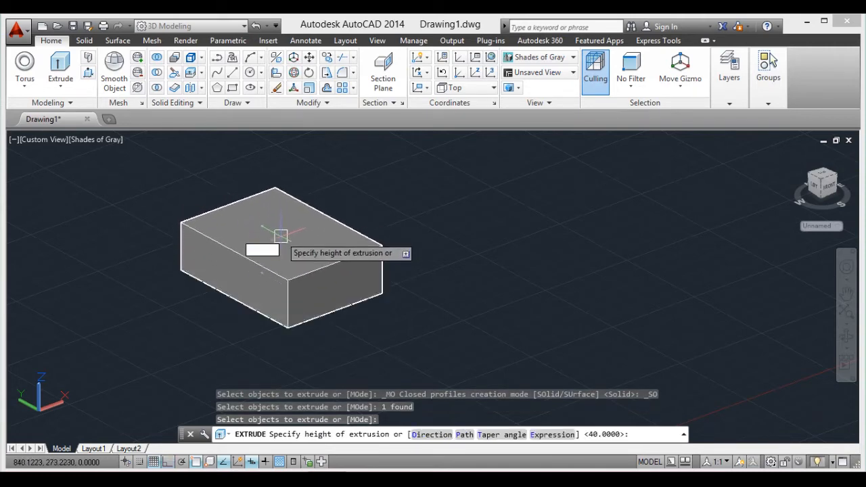
left_click(280, 237)
scroll(331, 261, "down", 3)
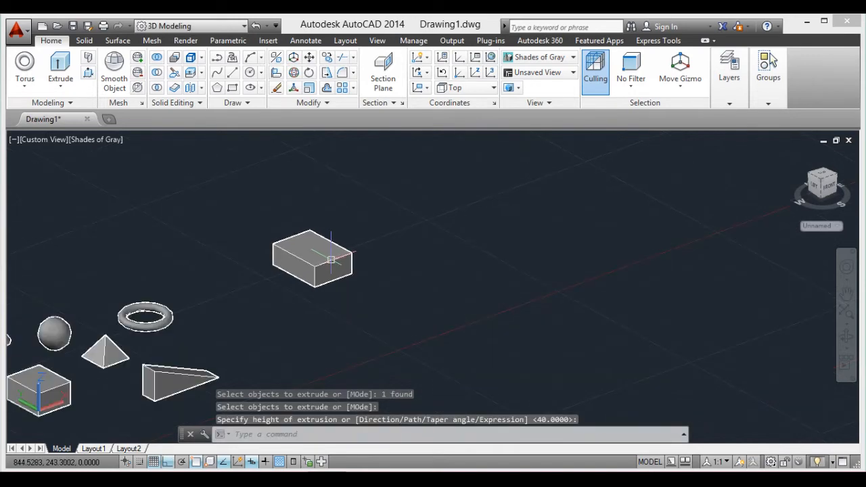
scroll(181, 232, "down", 1)
scroll(105, 232, "up", 4)
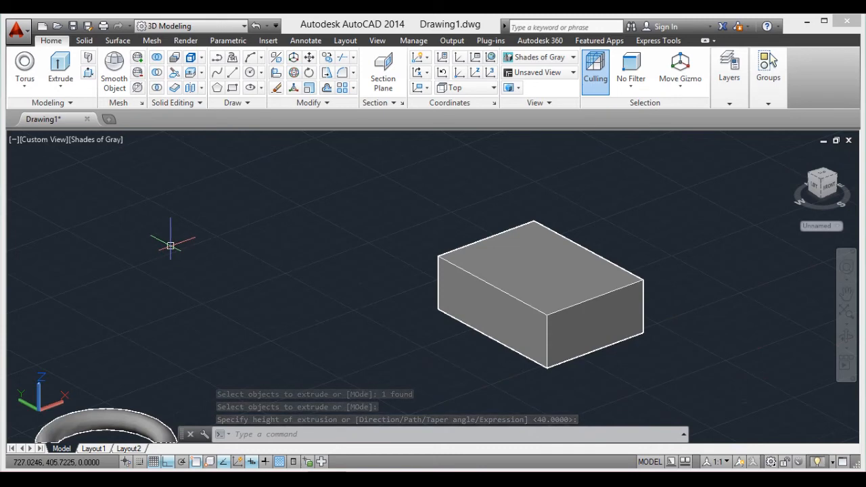
key("Escape")
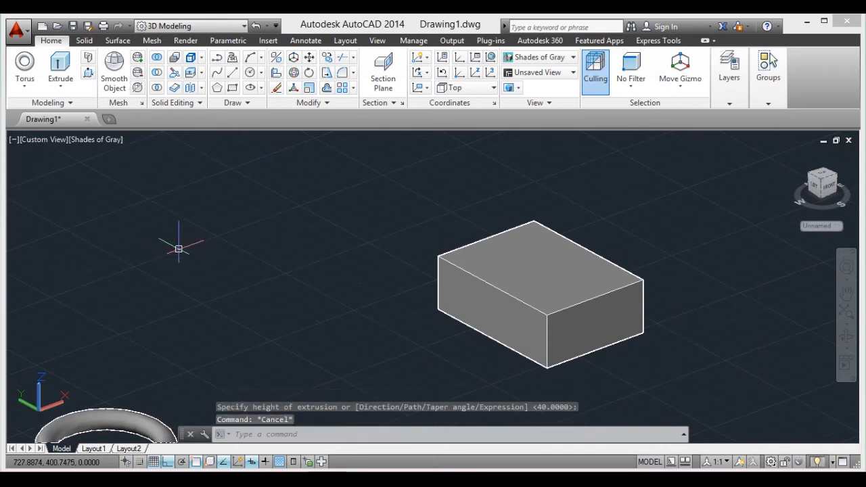
Step: Draw a narrow closed rectangle of about 16 by 151 from four separate lines beside the extruded block
key("Return")
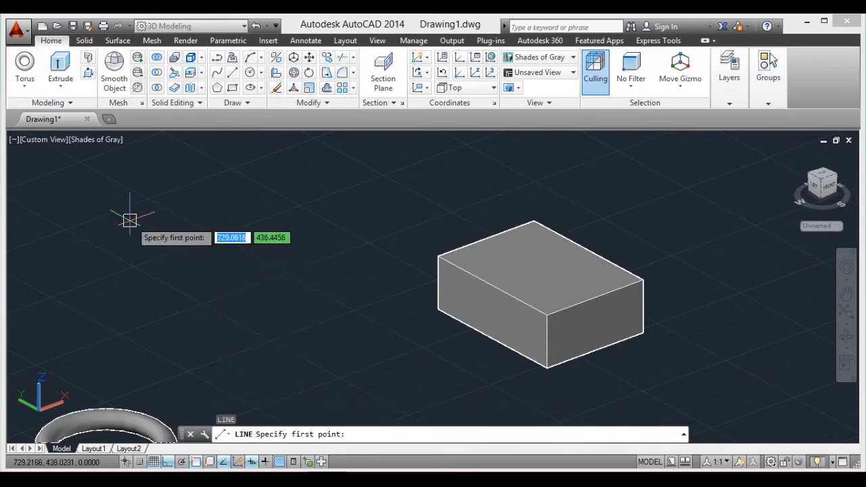
left_click(126, 218)
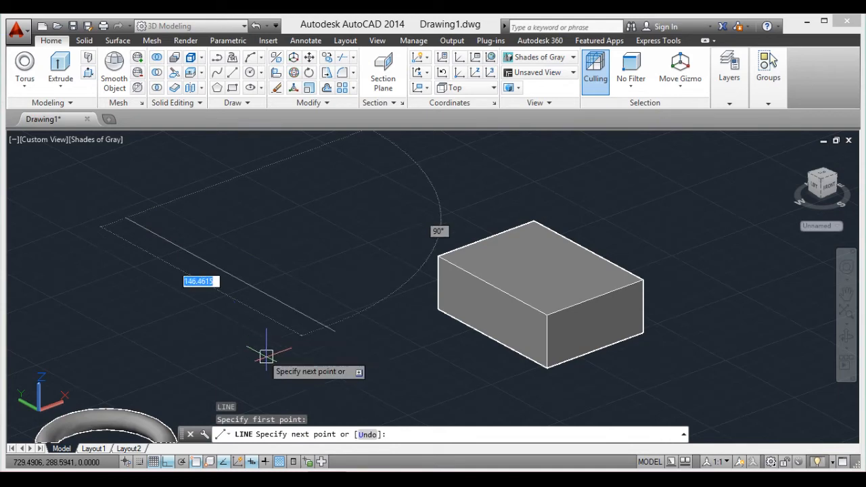
left_click(330, 329)
left_click(360, 319)
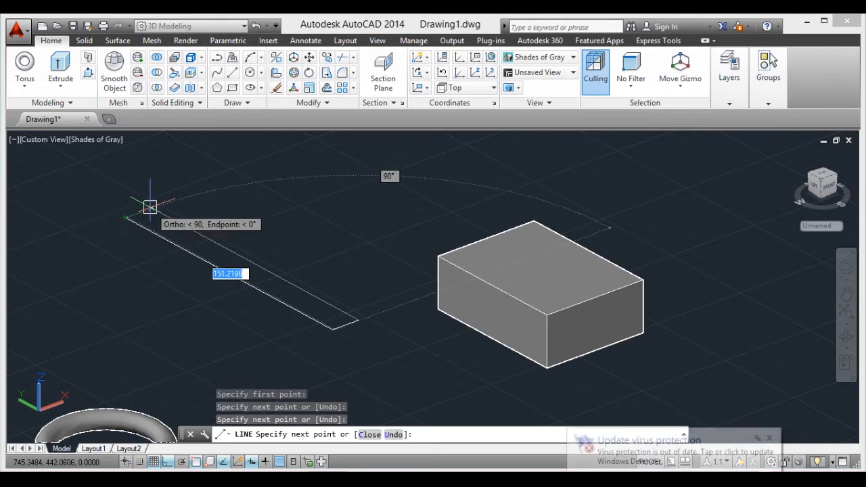
left_click(151, 208)
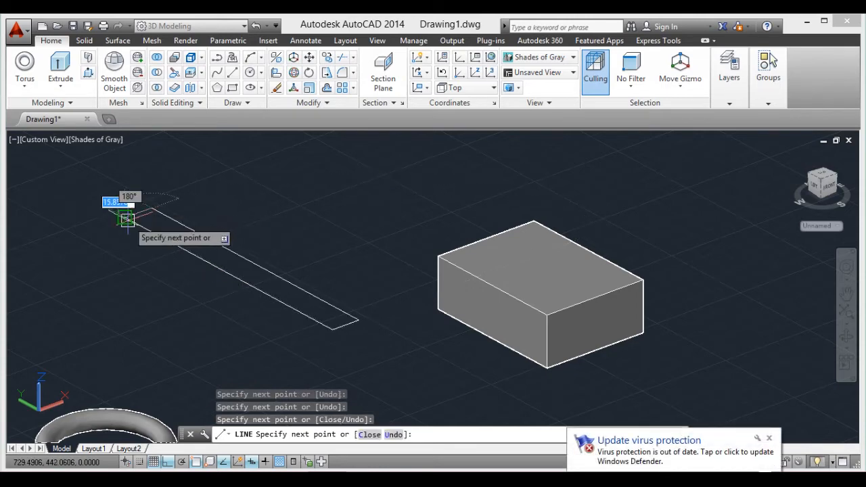
left_click(127, 217)
key("Return")
scroll(236, 232, "down", 4)
scroll(237, 226, "up", 6)
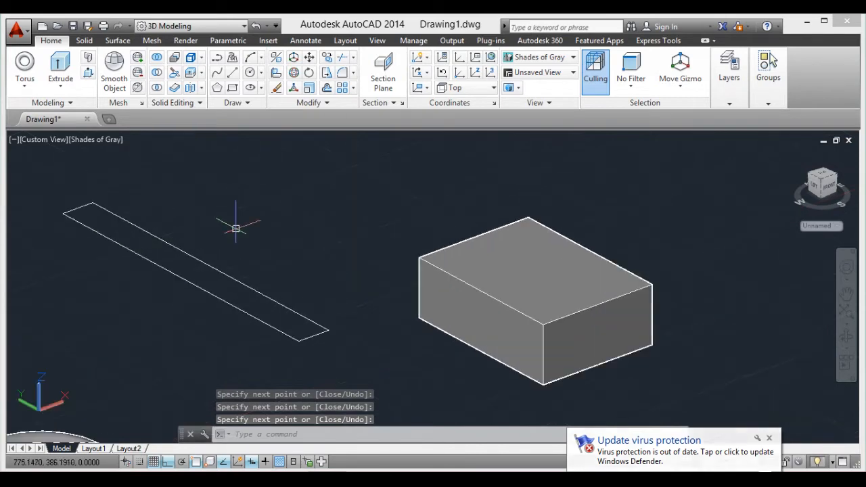
Step: Try to extrude one long side of the narrow rectangle while its four lines are still separate
scroll(175, 230, "down", 3)
scroll(176, 230, "up", 2)
middle_click_drag(202, 195, 228, 257)
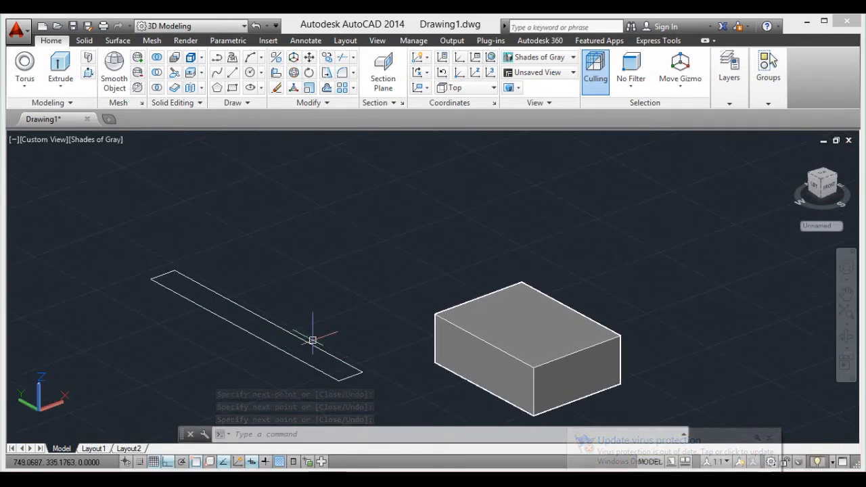
scroll(332, 269, "down", 2)
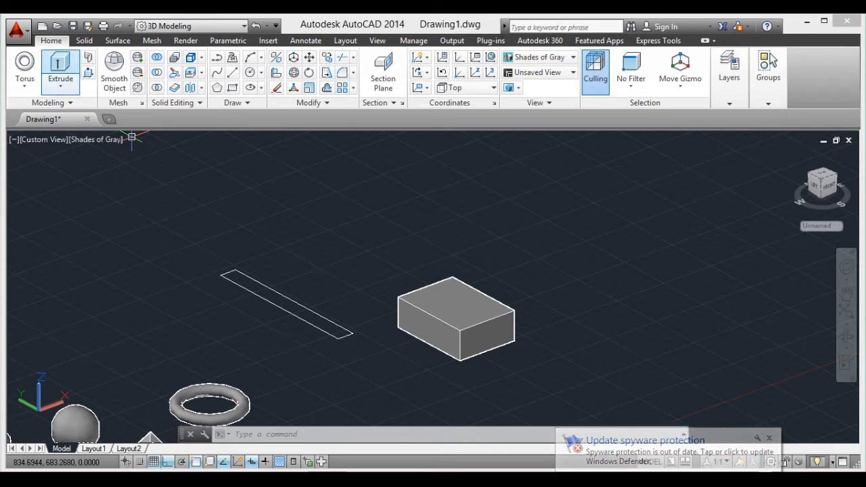
left_click(61, 67)
scroll(266, 285, "up", 2)
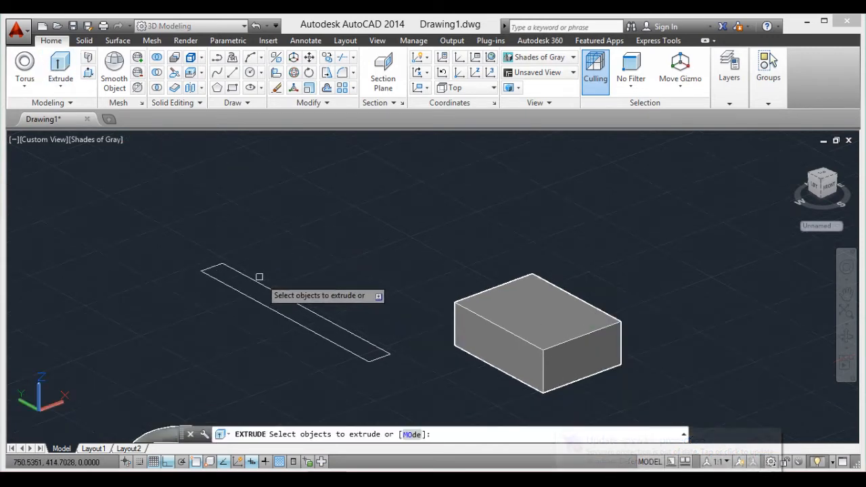
left_click(244, 273)
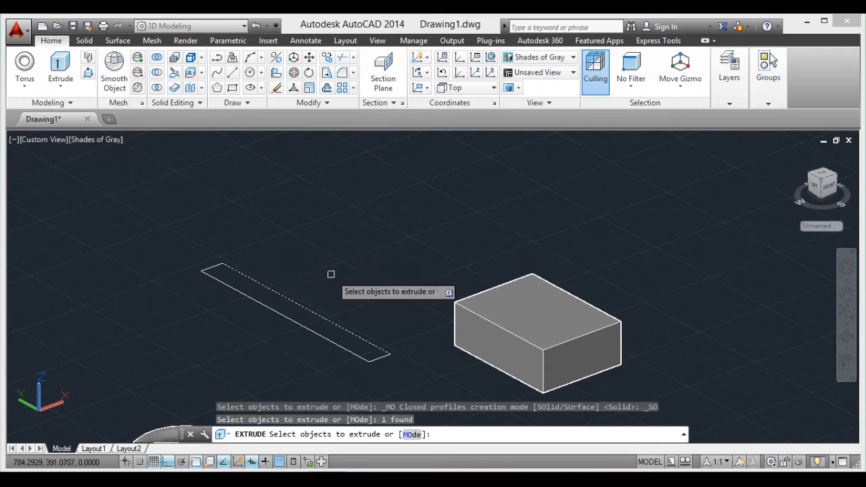
key("Return")
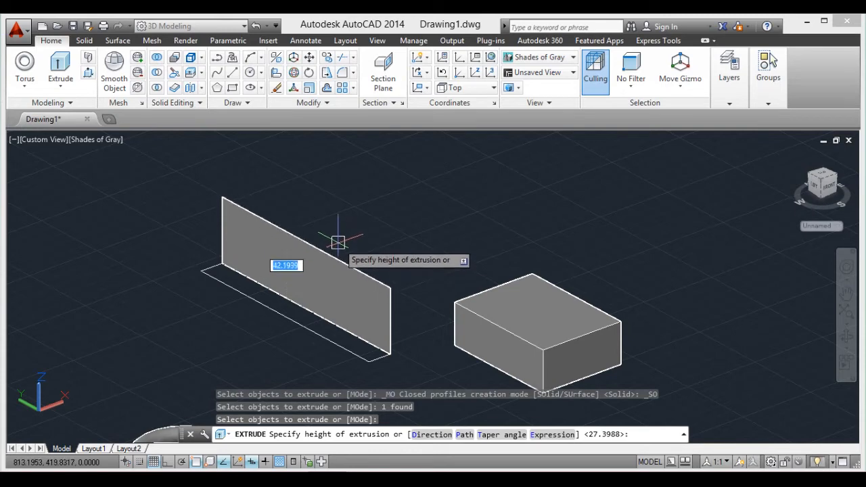
key("Escape")
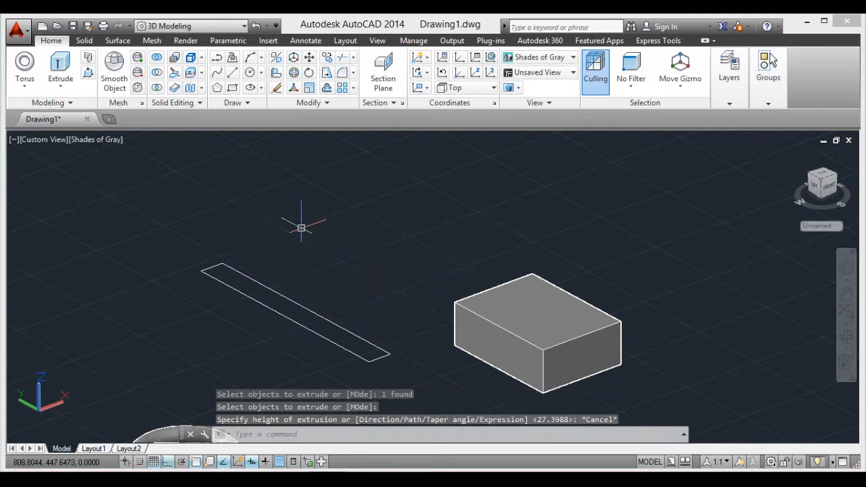
Step: Join the narrow rectangle's four lines into a single polyline and check that it selects as one object
scroll(301, 278, "down", 3)
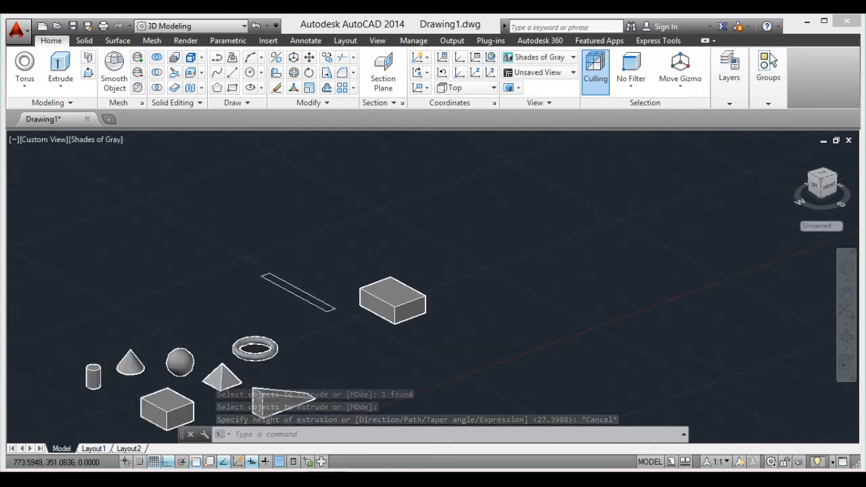
scroll(318, 284, "up", 2)
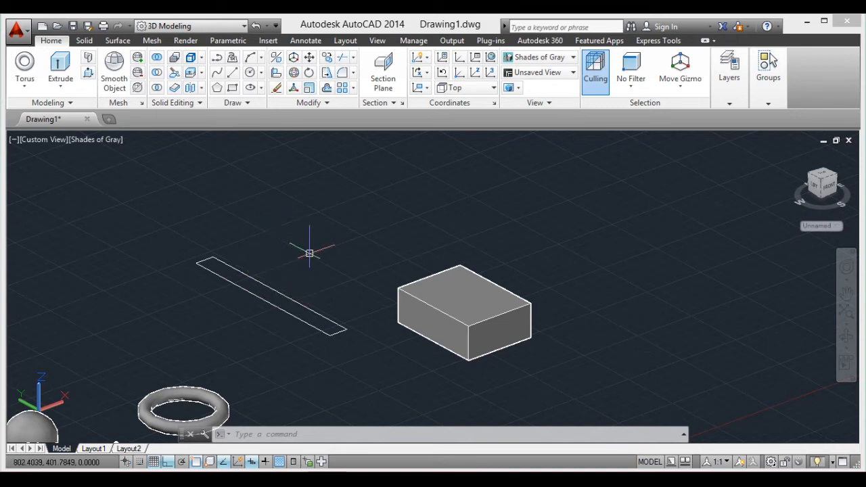
scroll(231, 266, "up", 3)
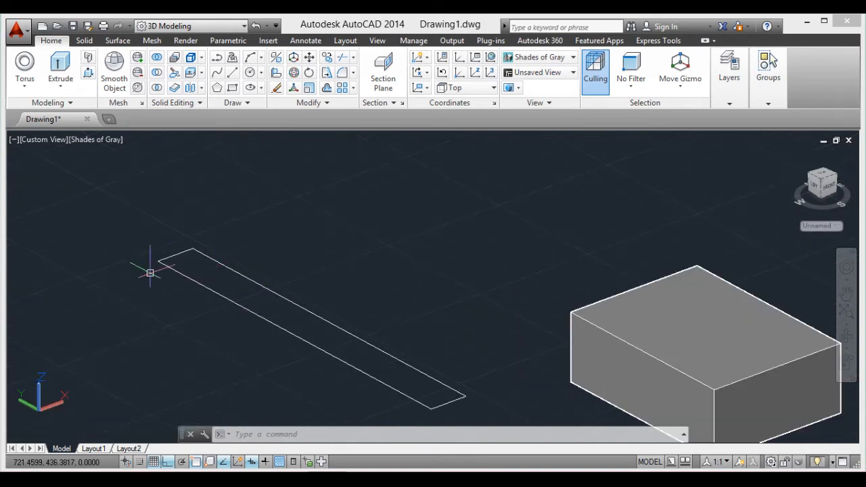
scroll(151, 273, "down", 5)
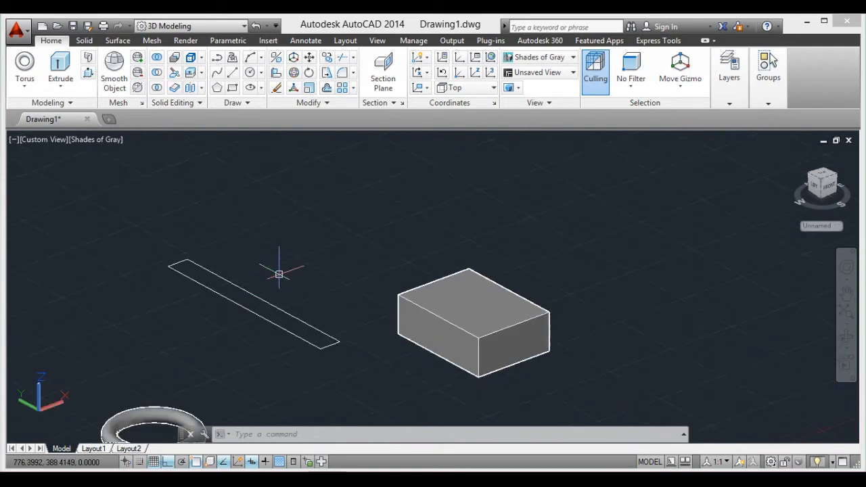
left_click(357, 249)
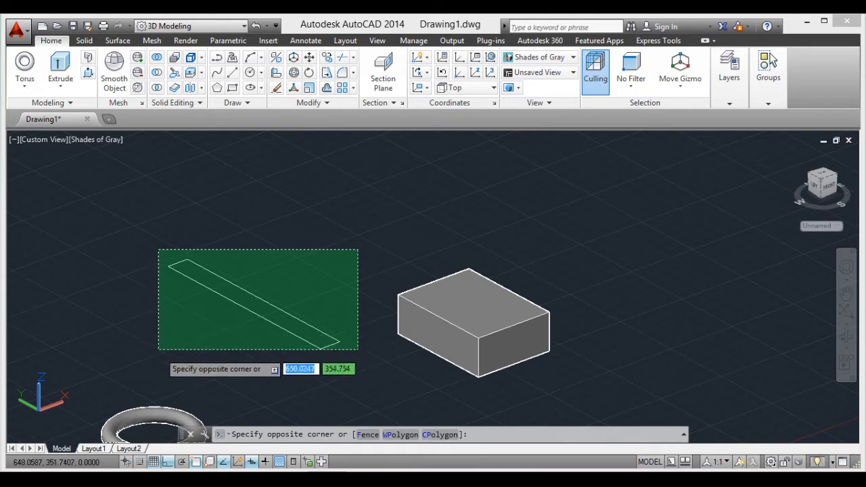
left_click(159, 351)
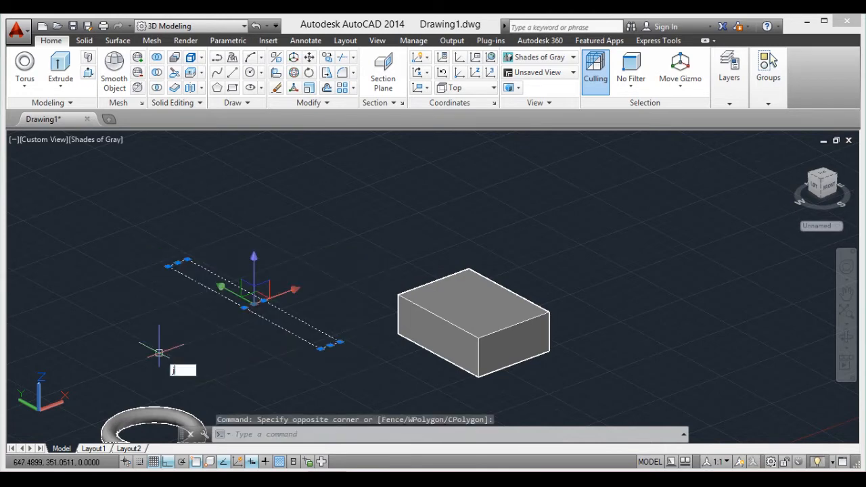
key("Return")
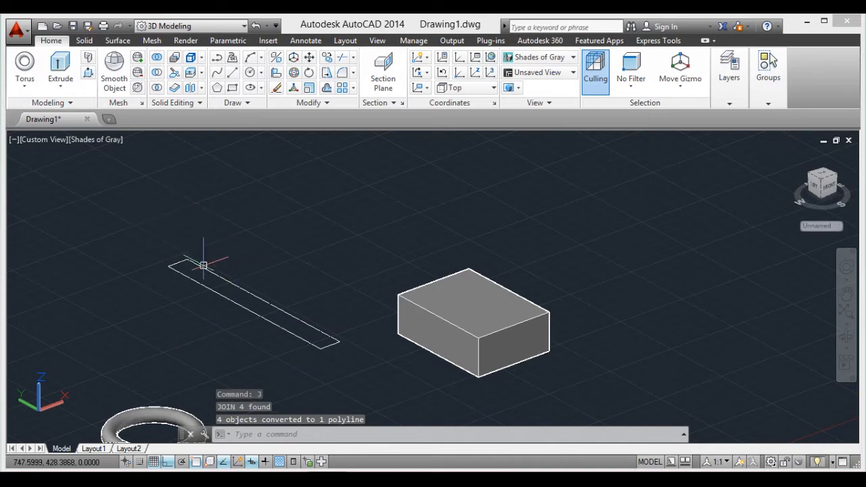
left_click(215, 273)
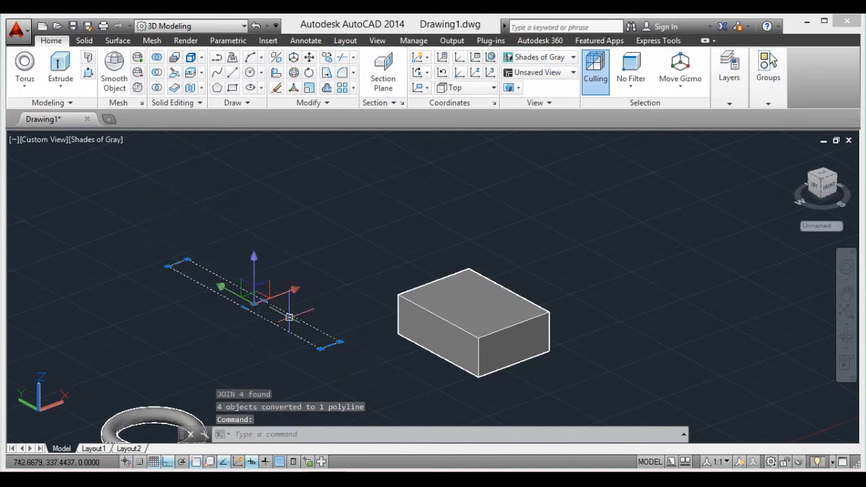
key("Escape")
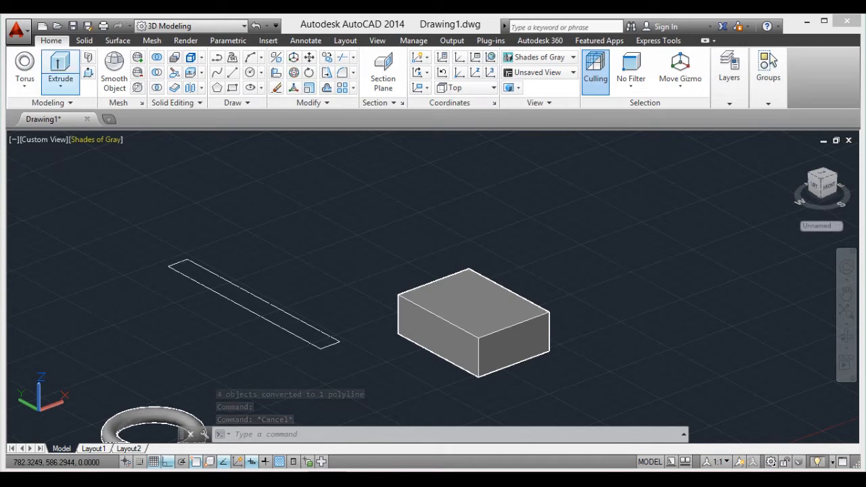
Step: Extrude the joined narrow rectangle into a solid bar with a height of 20
left_click(60, 68)
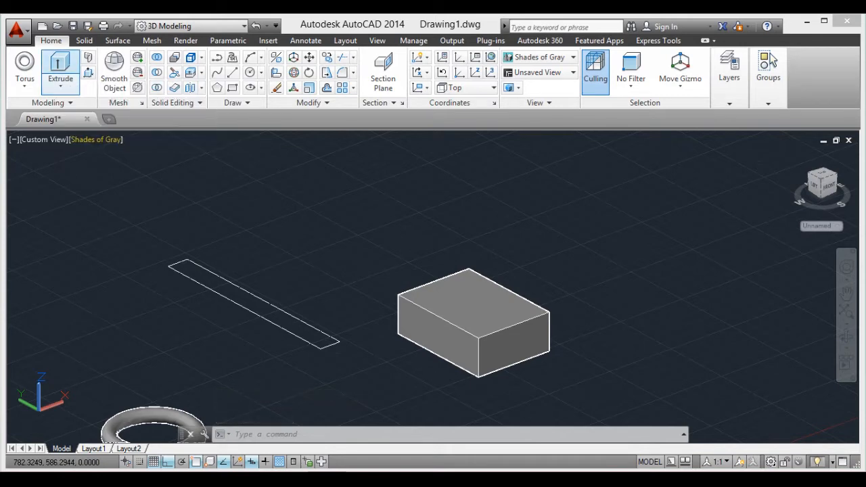
left_click(268, 297)
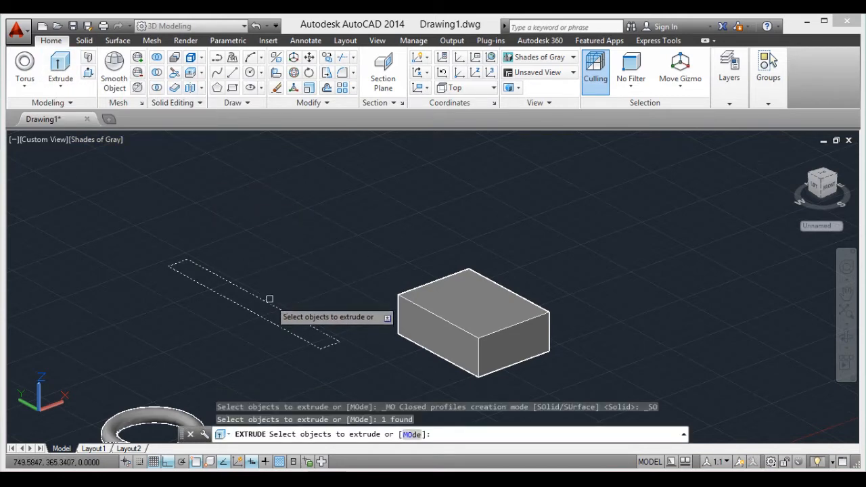
key("Return")
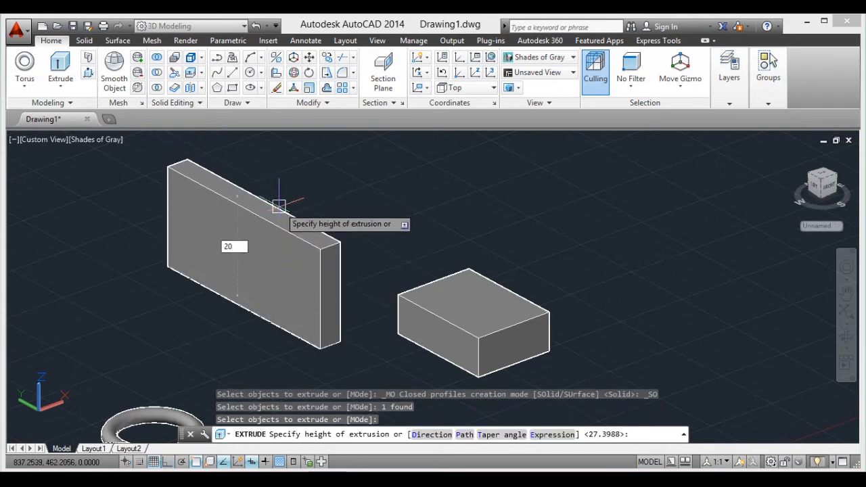
type("20")
key("Return")
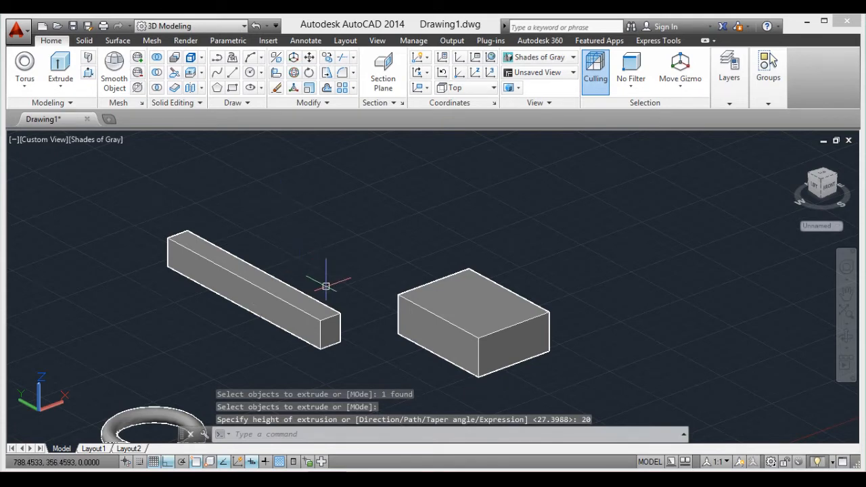
key("Escape")
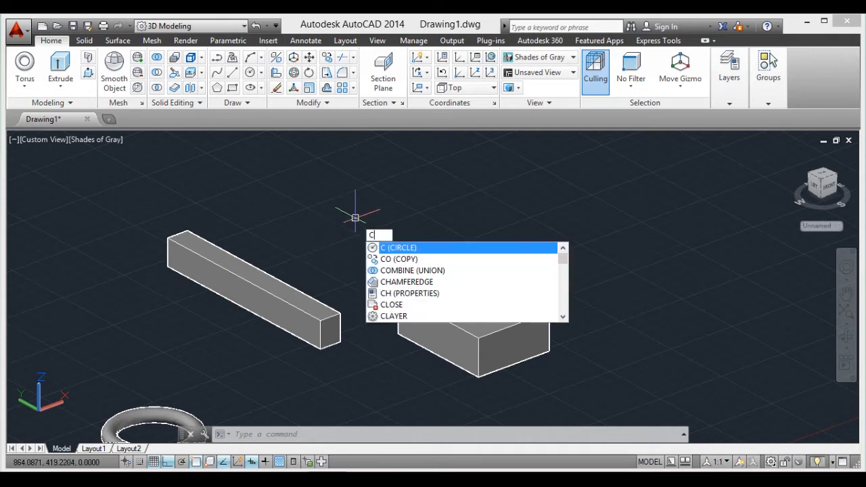
Step: Draw a circle with a freehand radius in the empty area behind the narrow bar and the block
key("Return")
left_click(330, 214)
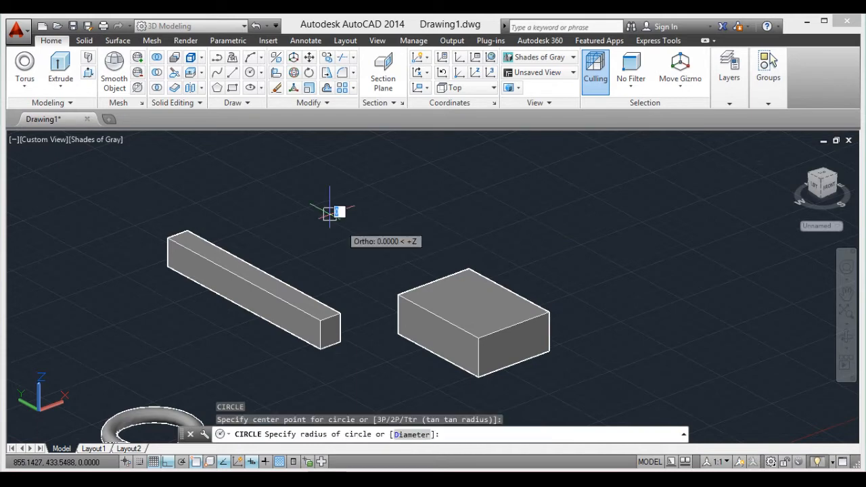
left_click(369, 230)
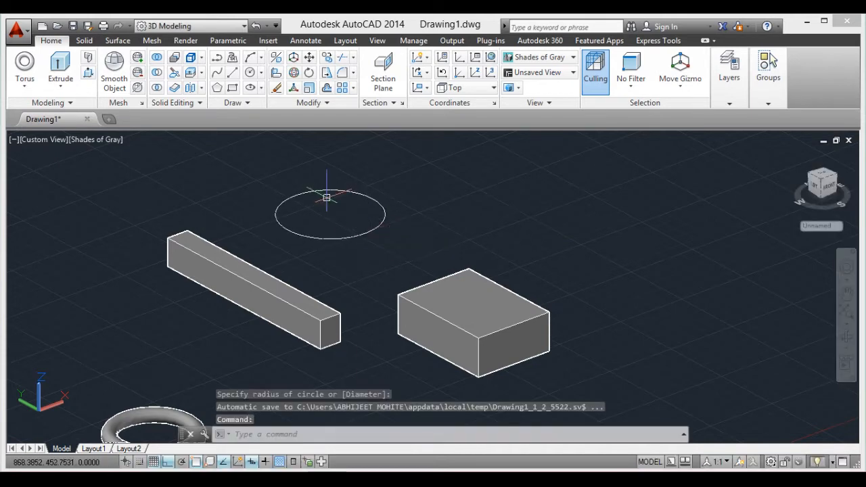
Step: Extrude the circle into a solid cylinder with a freehand height of about 33
left_click(60, 67)
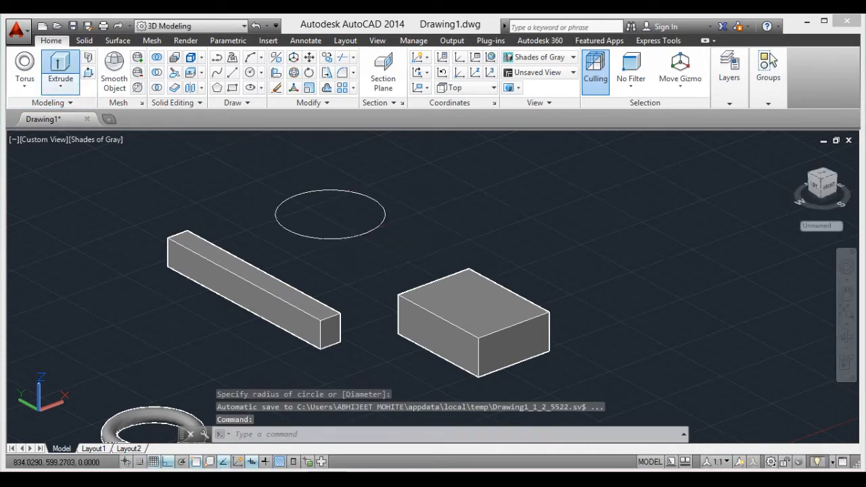
left_click(287, 224)
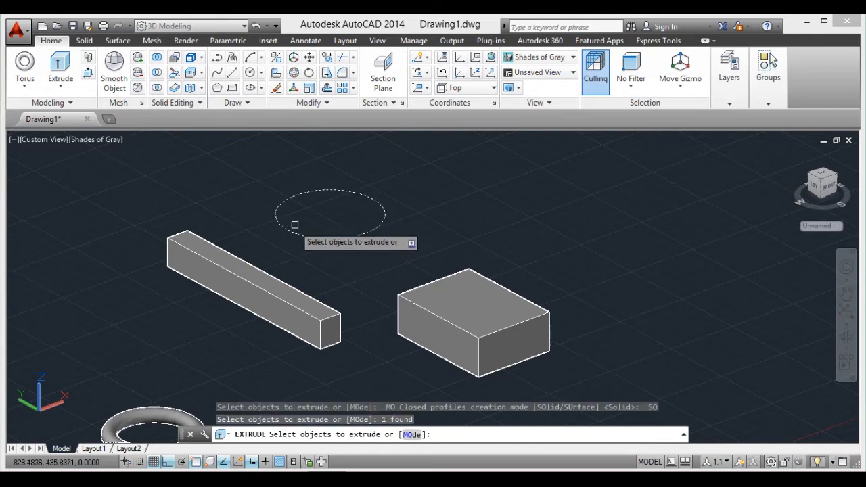
key("Return")
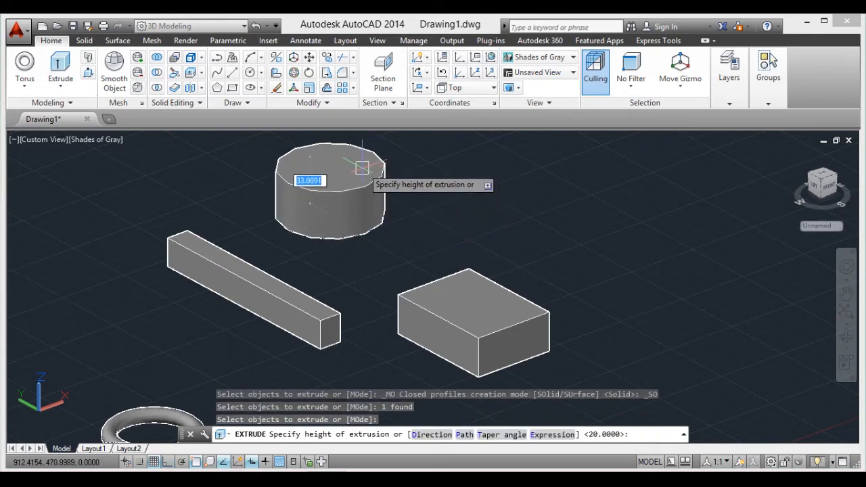
left_click(361, 168)
Step: Draw a closed upright triangle from three lines in the empty area beside the narrow bar, its vertical side about 33 long
scroll(361, 169, "down", 6)
scroll(295, 190, "up", 5)
scroll(296, 191, "up", 2)
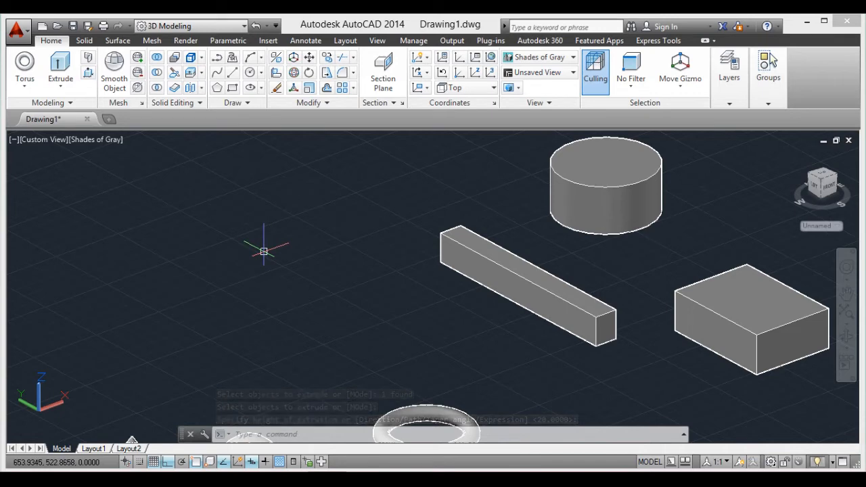
key("Escape")
type("l")
key("Return")
left_click(279, 237)
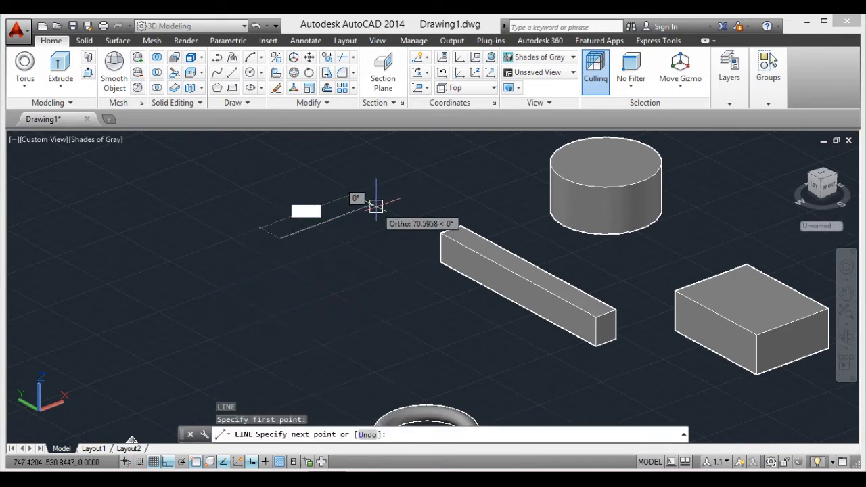
left_click(281, 284)
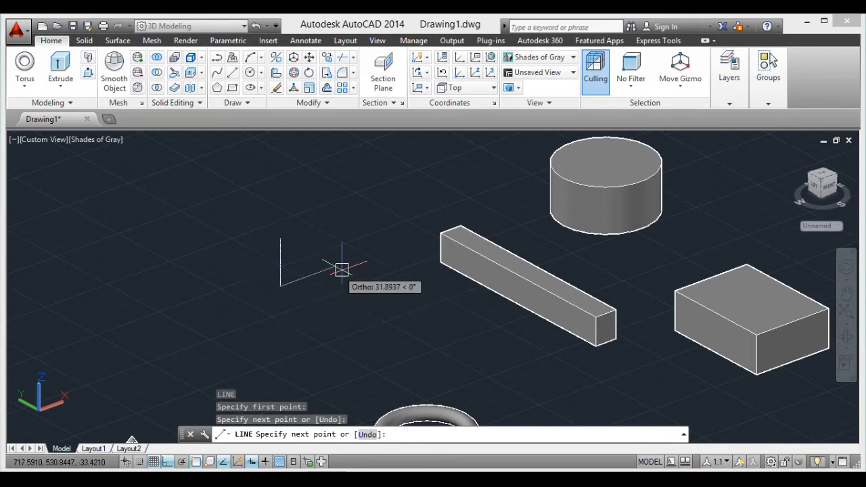
left_click(363, 250)
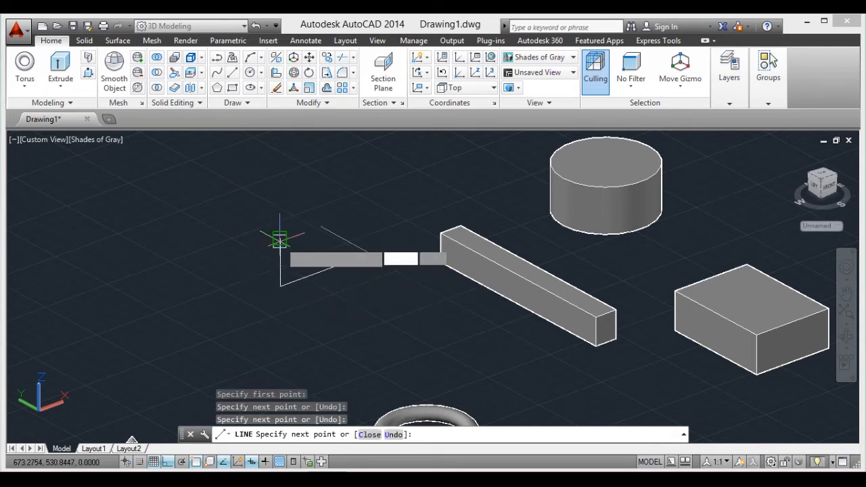
left_click(280, 239)
key("Return")
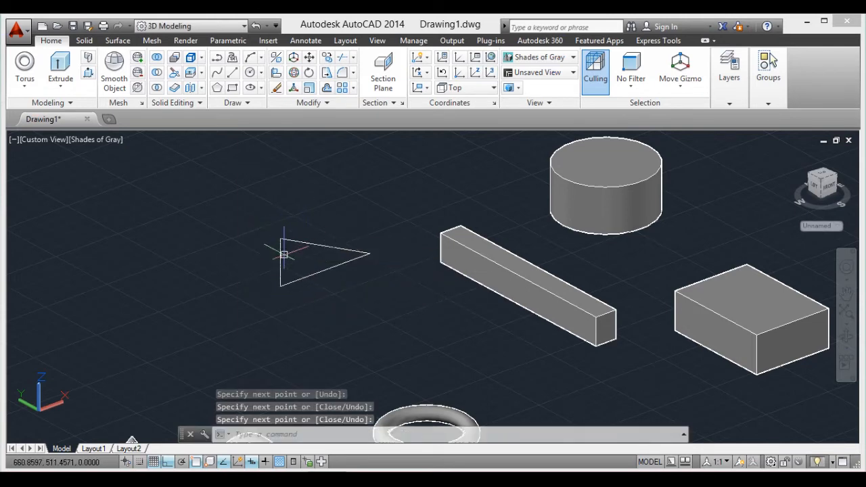
Step: Join the upright triangle's three lines into a single polyline and check that it selects as one object
scroll(284, 251, "up", 5)
scroll(288, 255, "down", 2)
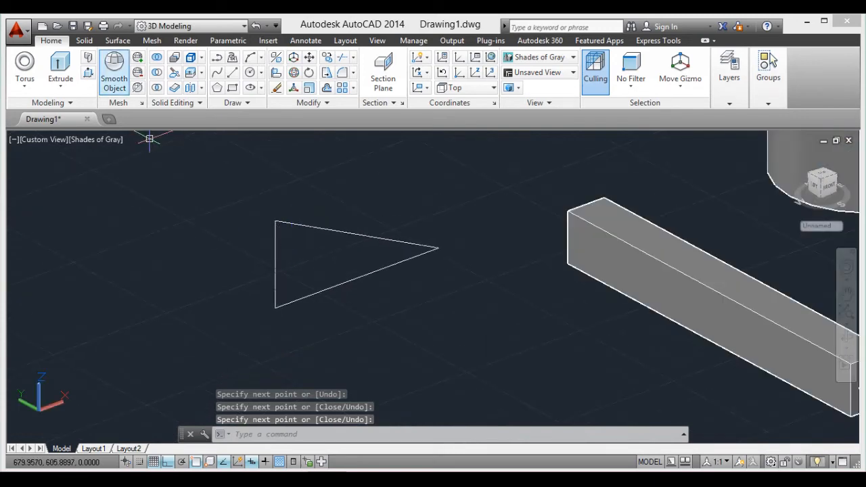
left_click(333, 232)
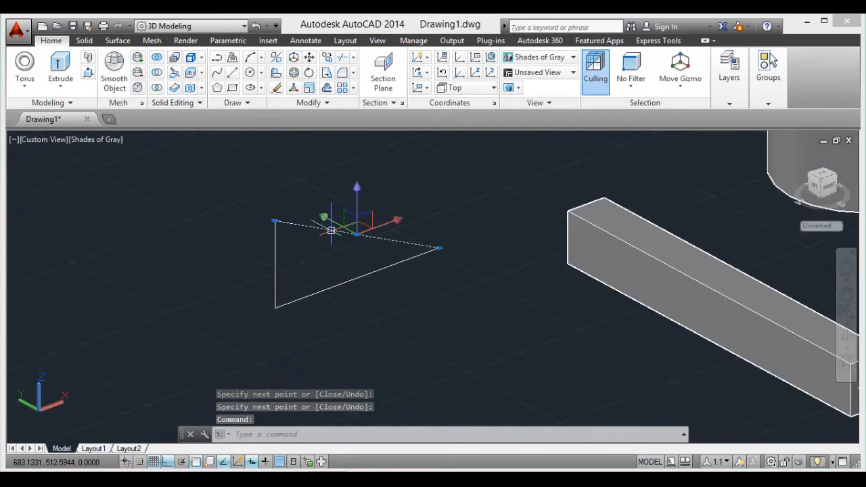
key("Escape")
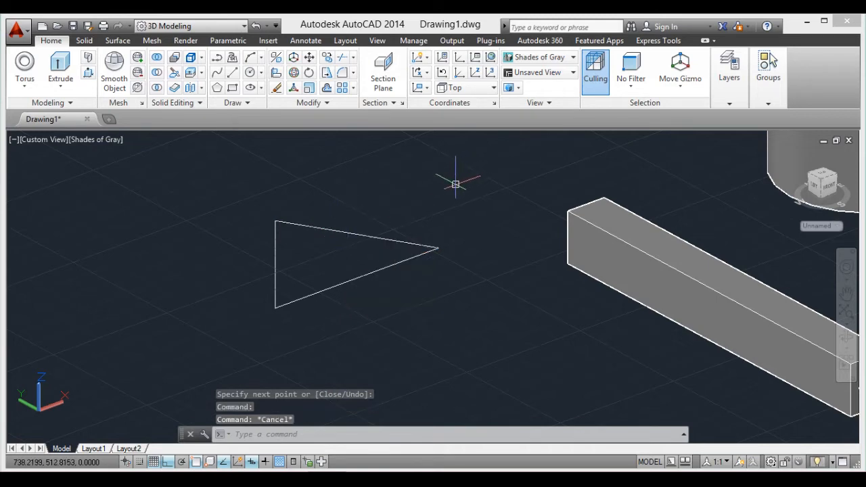
key("Escape")
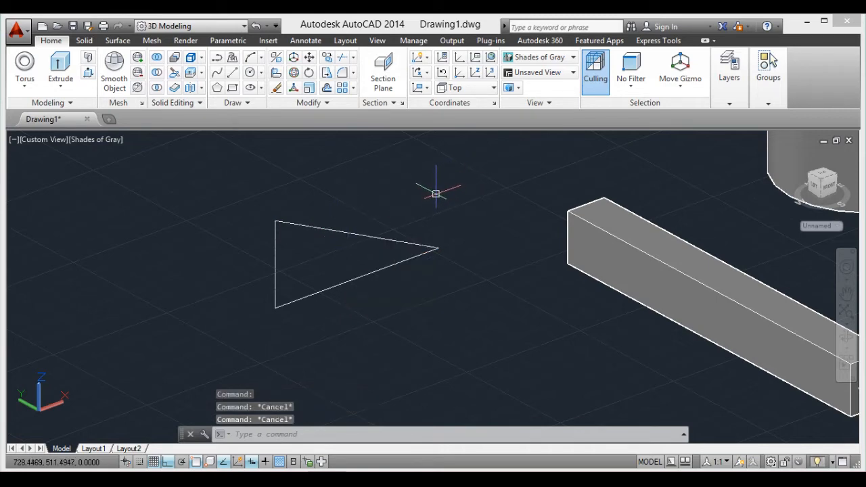
left_click(436, 192)
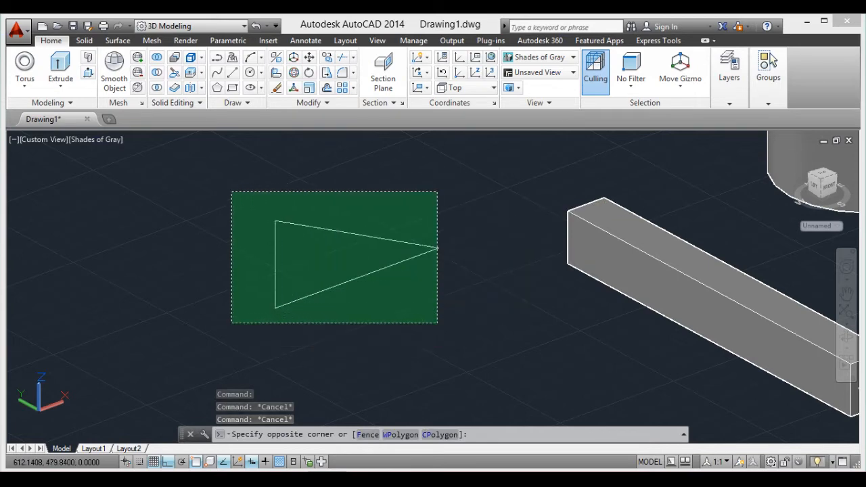
left_click(231, 323)
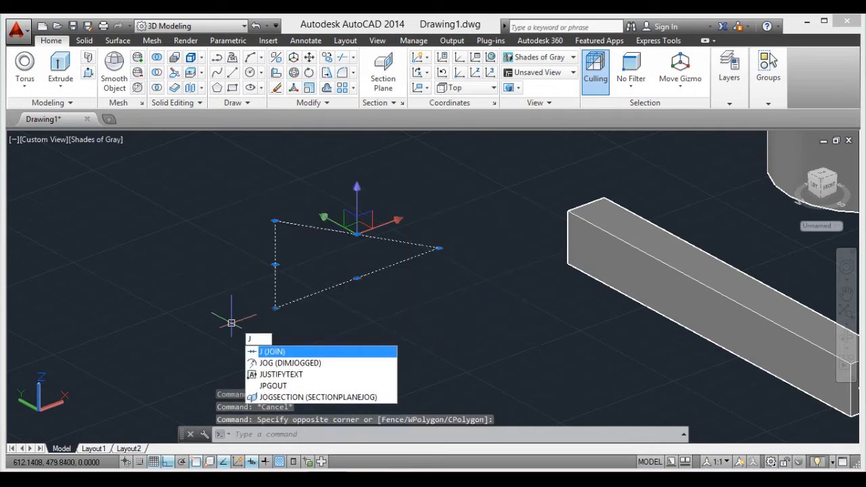
key("Return")
left_click(277, 270)
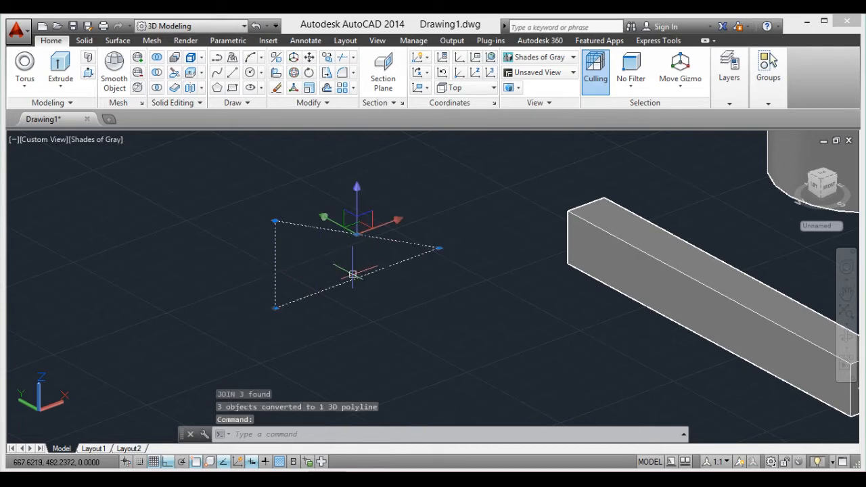
key("Escape")
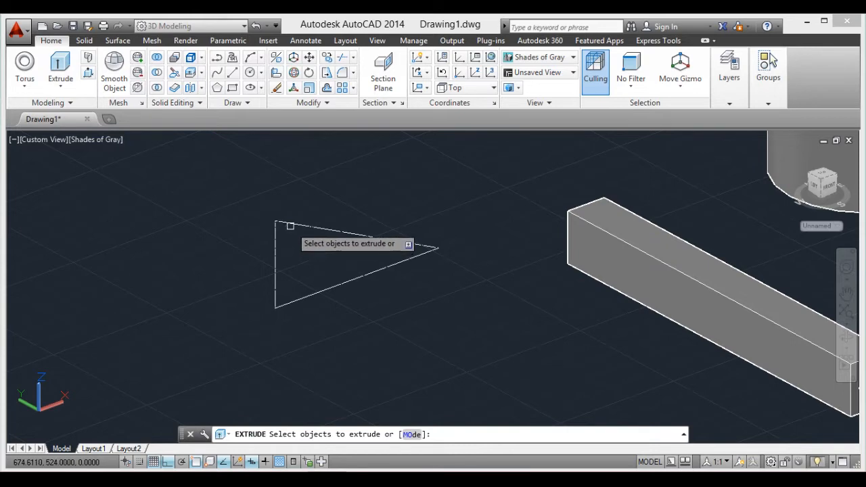
Step: Extrude the joined upright triangle horizontally toward the front into a solid wedge with a freehand height
left_click(294, 224)
key("Return")
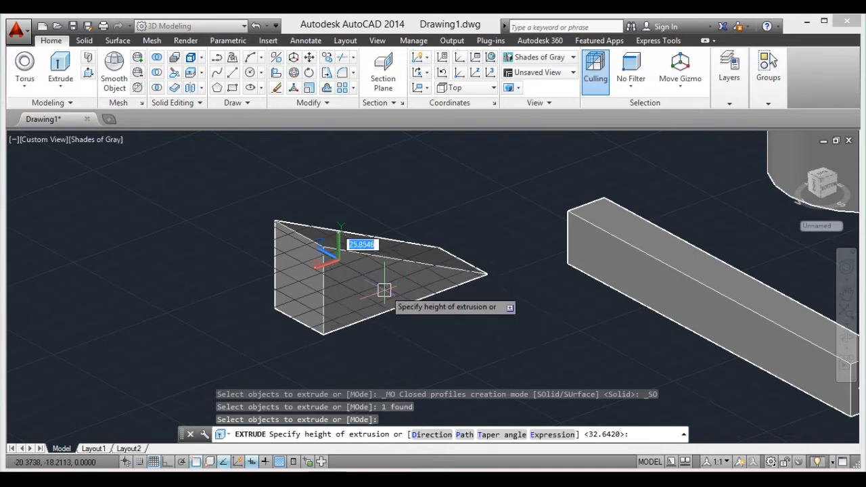
left_click(396, 306)
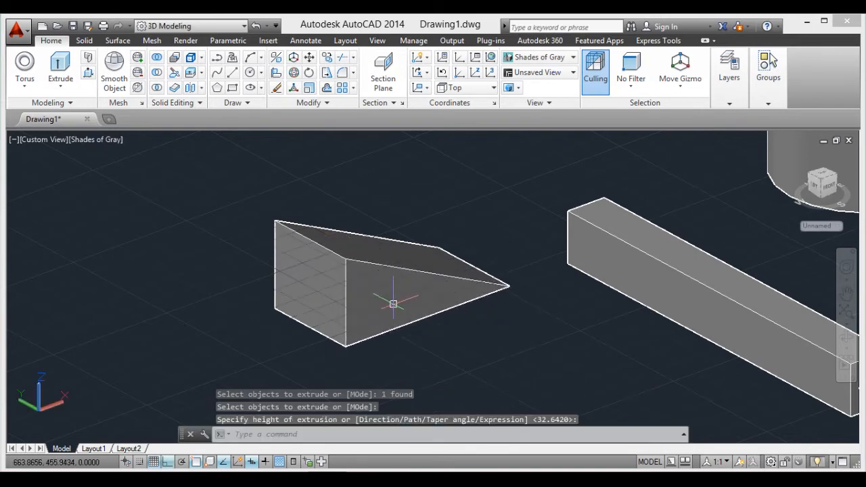
key("Escape")
Step: In the top view with Ortho off, draw a closed three-line triangle west of the wedge, its east side about 21 long
scroll(383, 291, "down", 5)
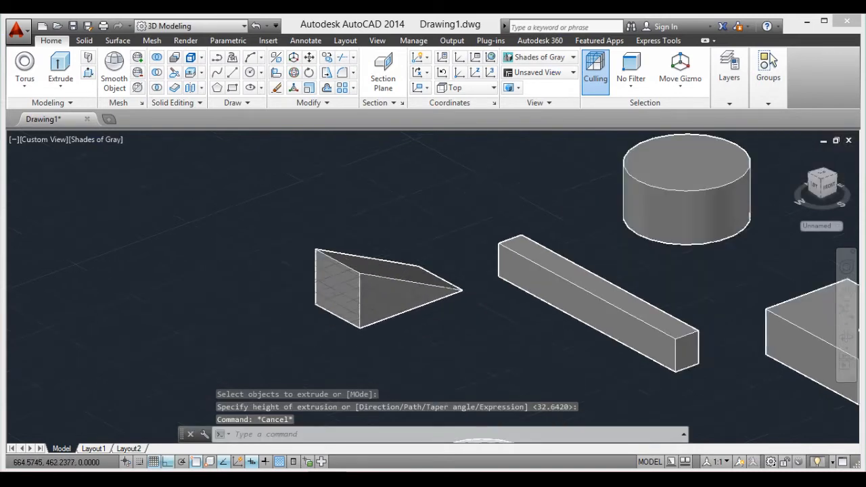
scroll(342, 315, "up", 4)
scroll(342, 316, "down", 3)
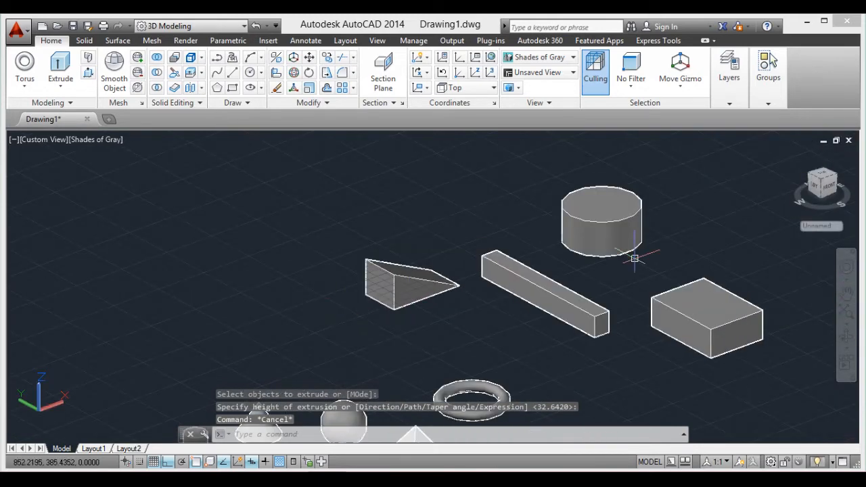
left_click(822, 173)
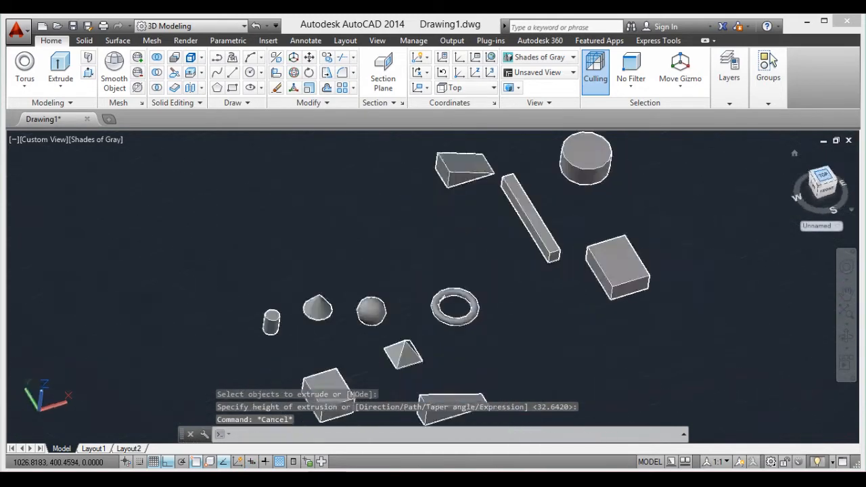
scroll(427, 210, "up", 5)
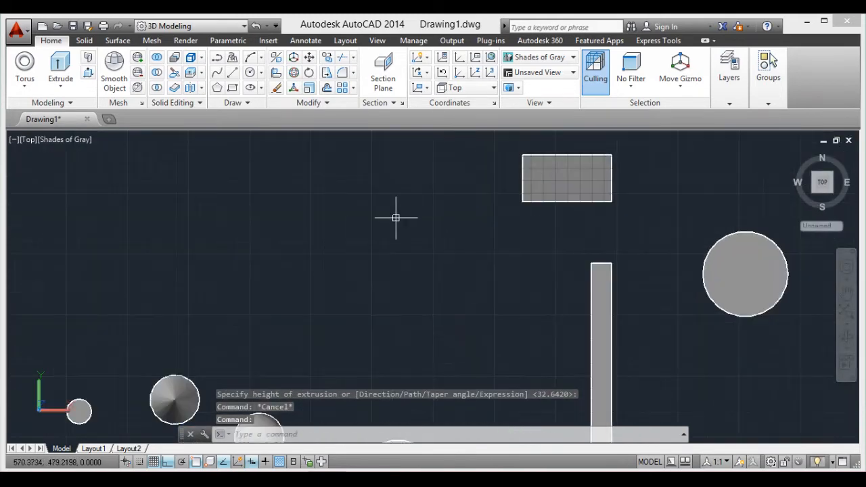
type("l")
key("Return")
left_click(336, 239)
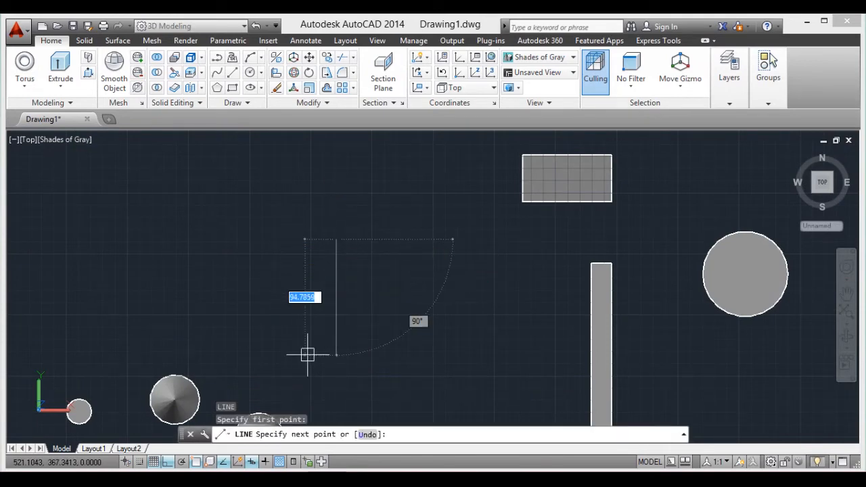
key("F8")
scroll(315, 269, "up", 5)
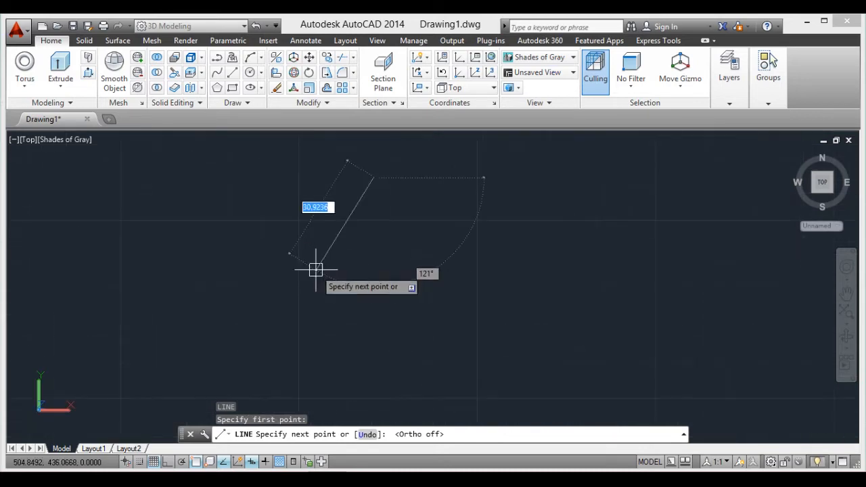
left_click(318, 241)
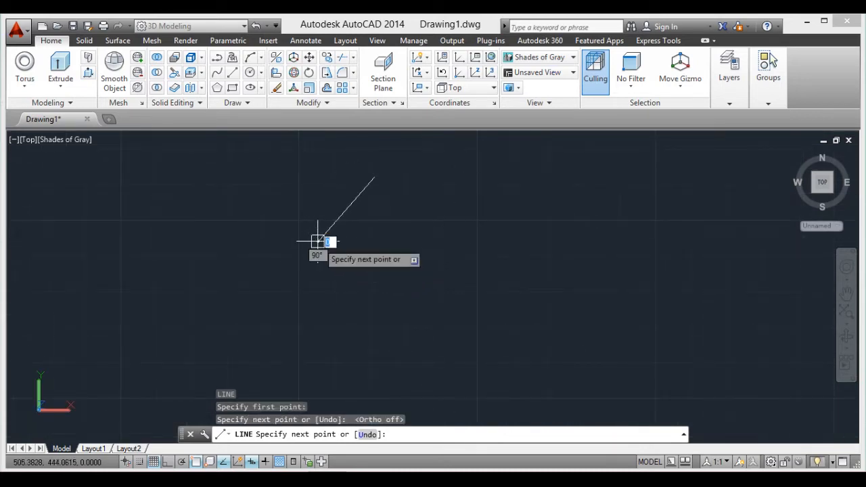
left_click(411, 241)
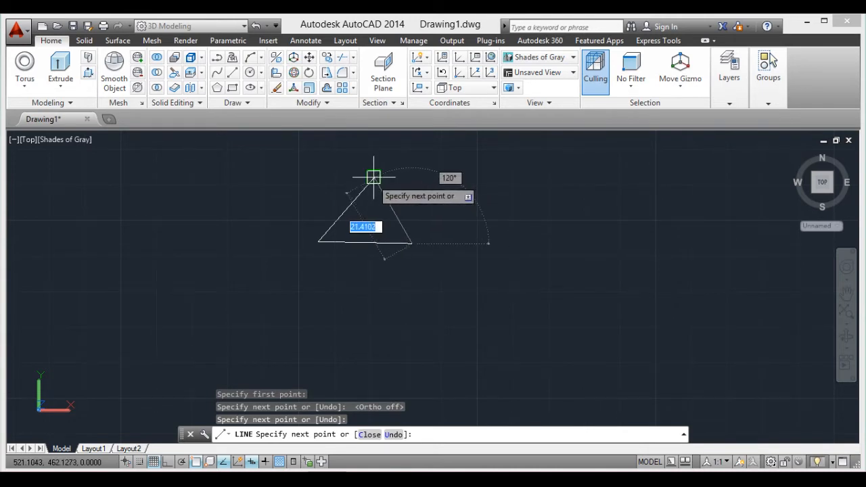
left_click(373, 178)
key("Escape")
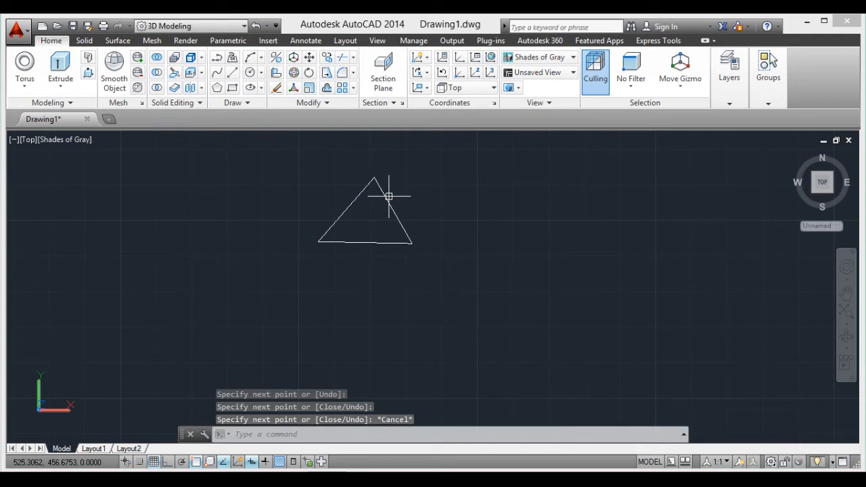
Step: Join the three lines of the new flat triangle into a single polyline
left_click(422, 158)
left_click(314, 263)
left_click(312, 264)
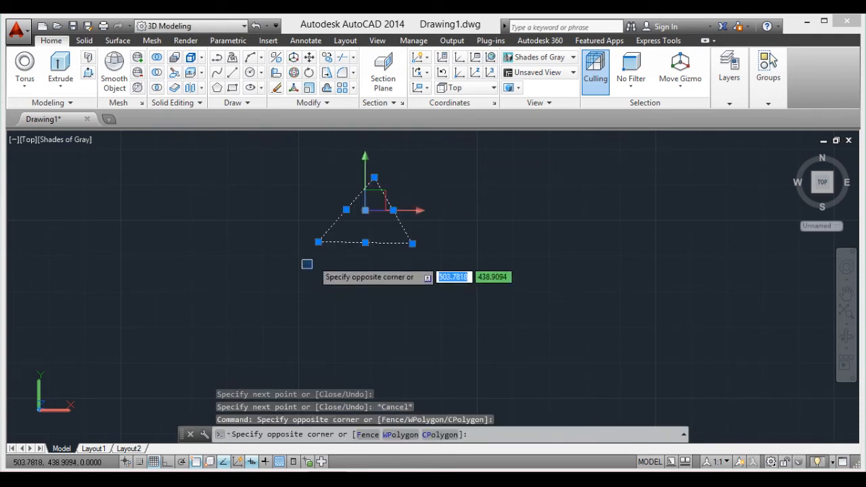
key("Return")
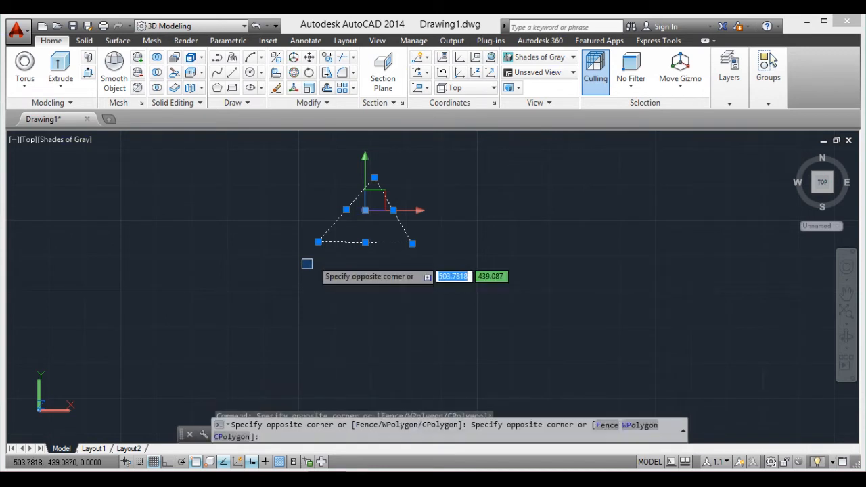
left_click(320, 275)
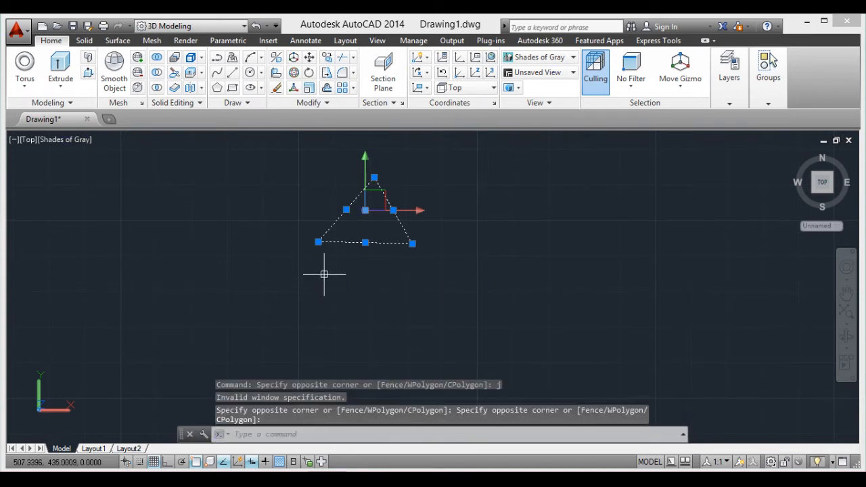
key("Return")
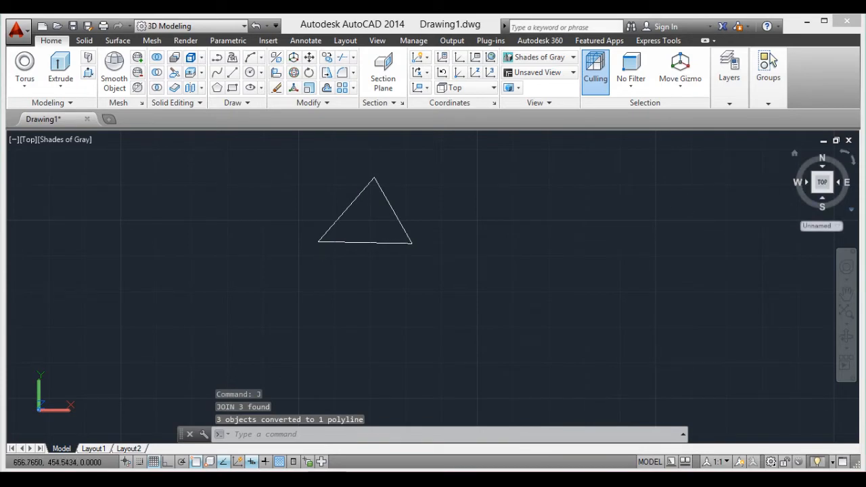
Step: Switch to the SW Isometric view and check that the flat triangle selects as one object
left_click(813, 190)
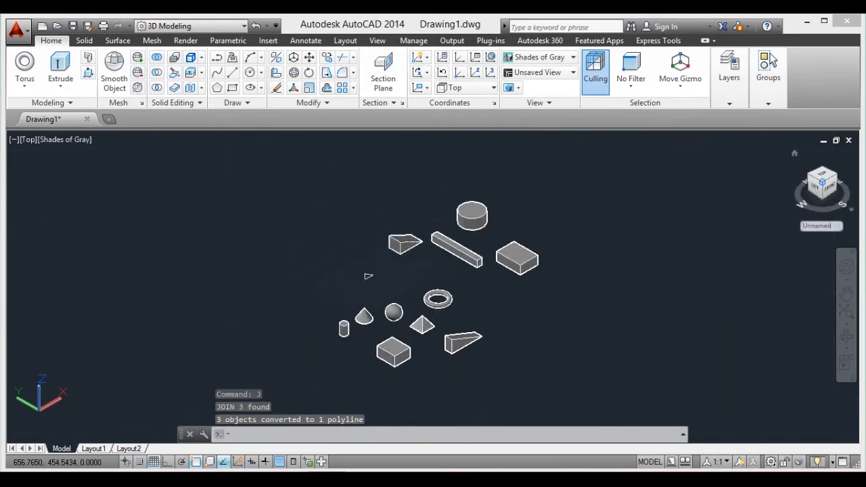
scroll(368, 276, "up", 6)
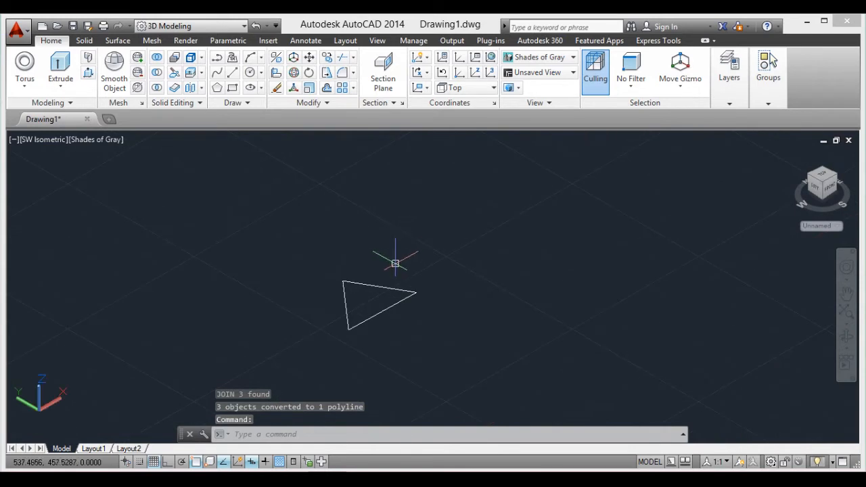
left_click(374, 287)
key("Escape")
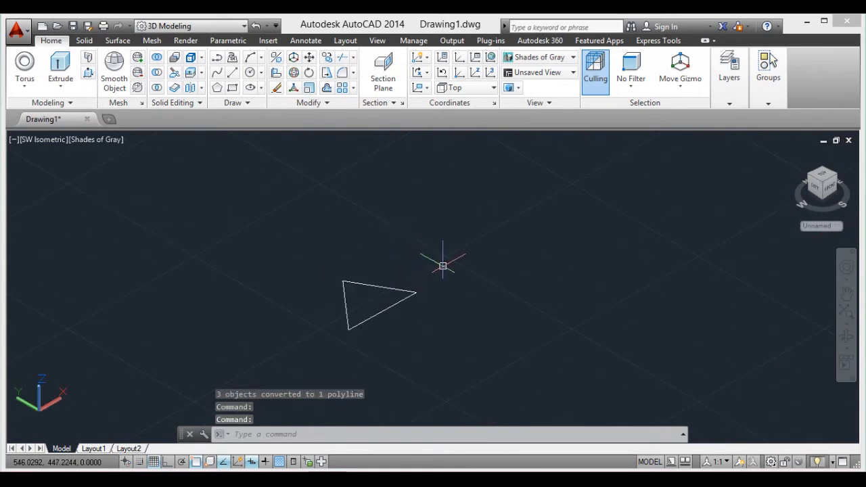
scroll(408, 284, "up", 3)
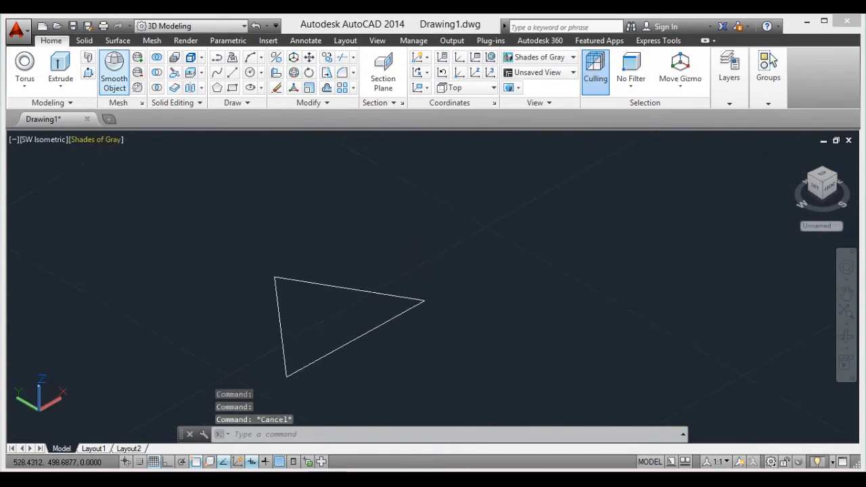
Step: Extrude the joined flat triangle straight up into a solid prism with a freehand height
left_click(60, 66)
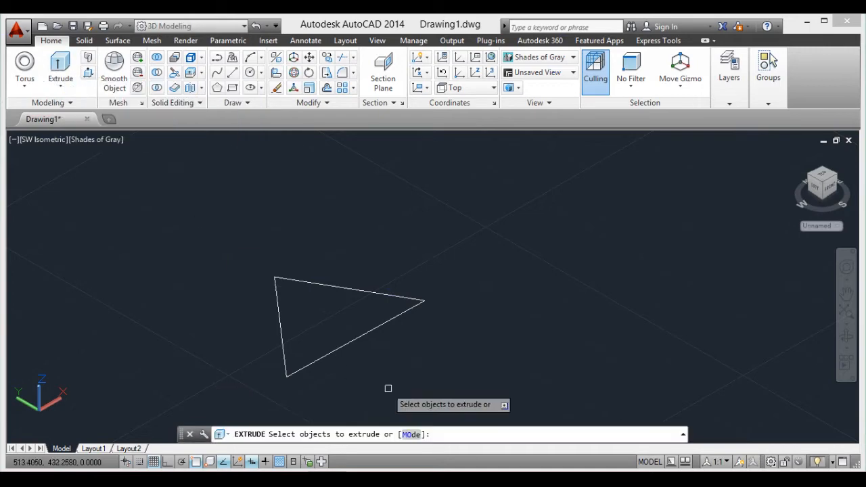
left_click(380, 293)
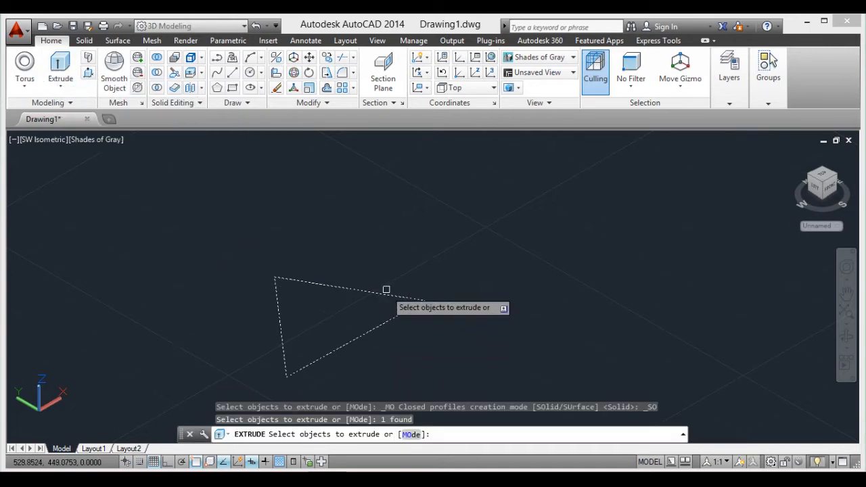
key("Return")
left_click(406, 180)
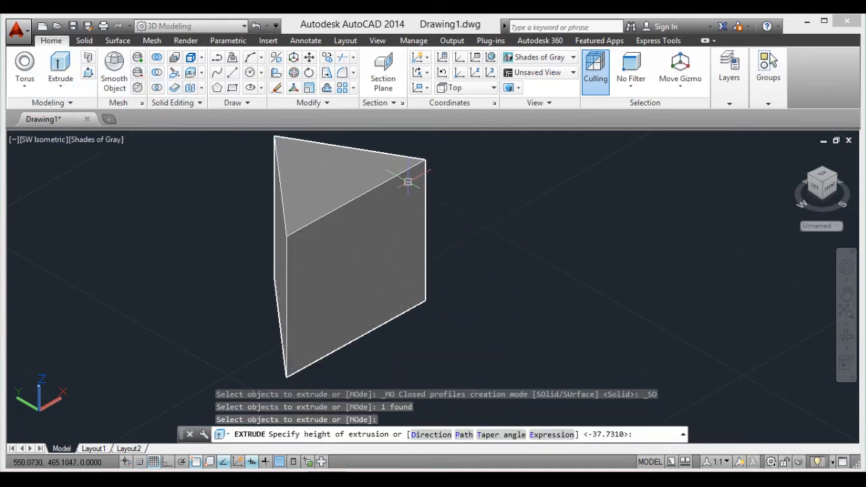
scroll(460, 215, "down", 10)
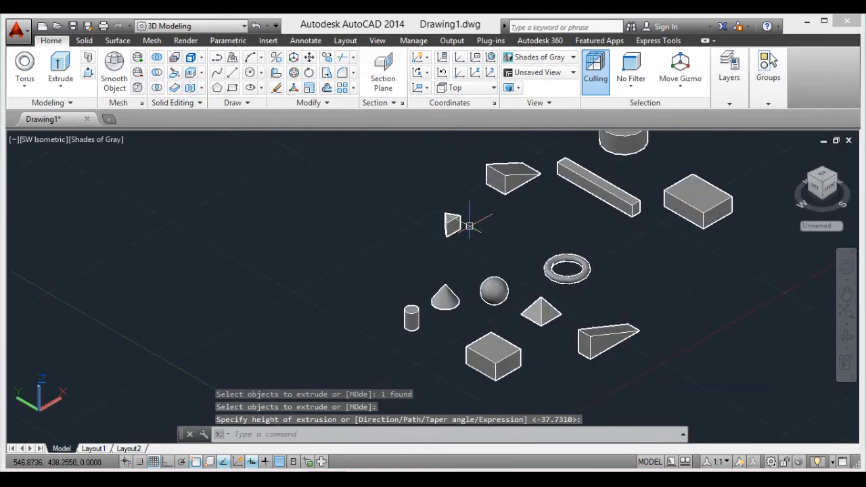
scroll(343, 326, "down", 5)
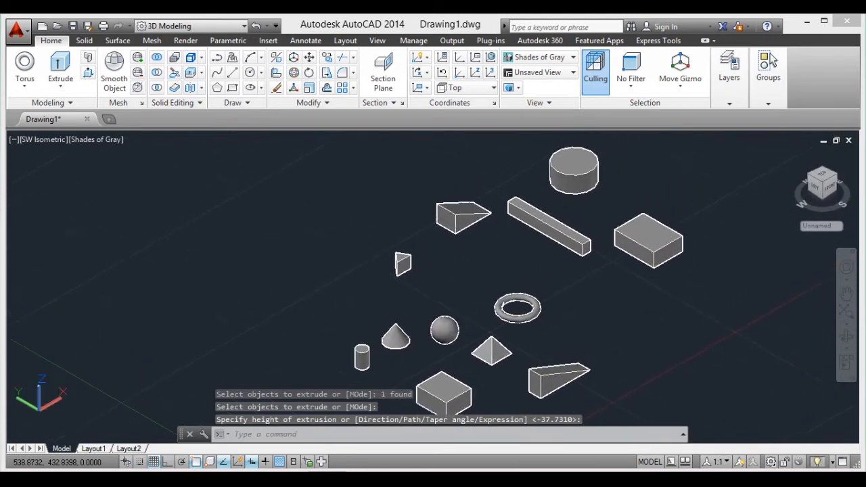
key("Escape")
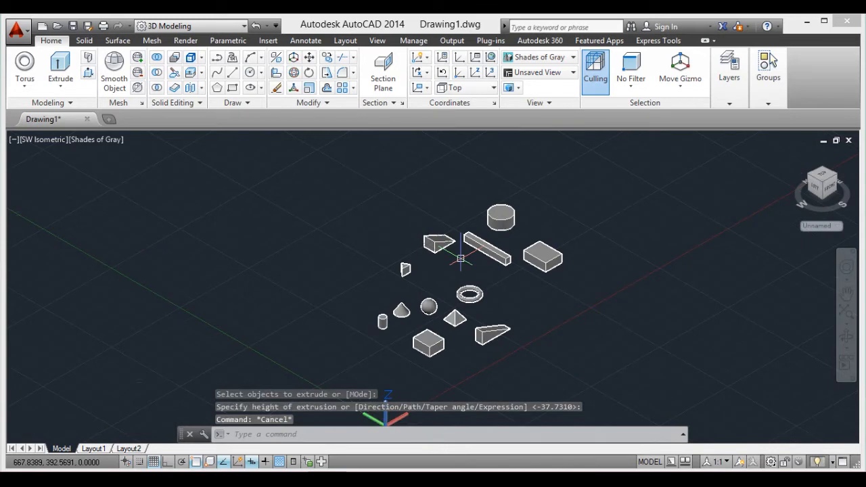
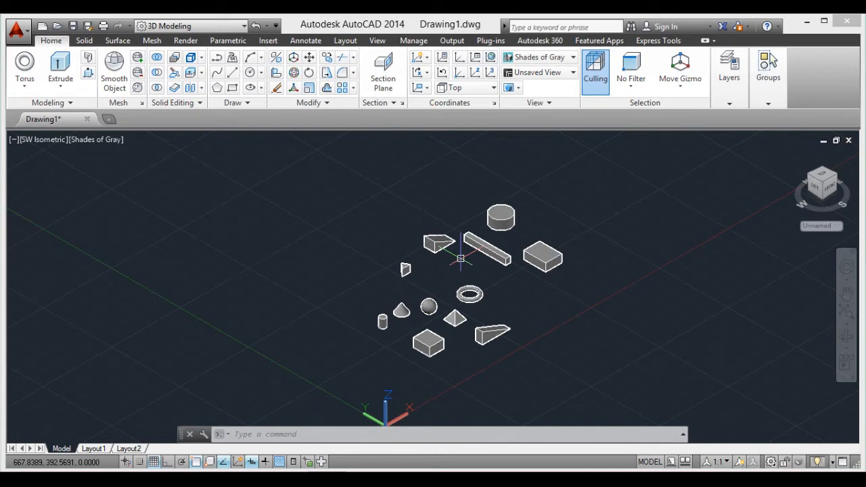
scroll(460, 258, "up", 3)
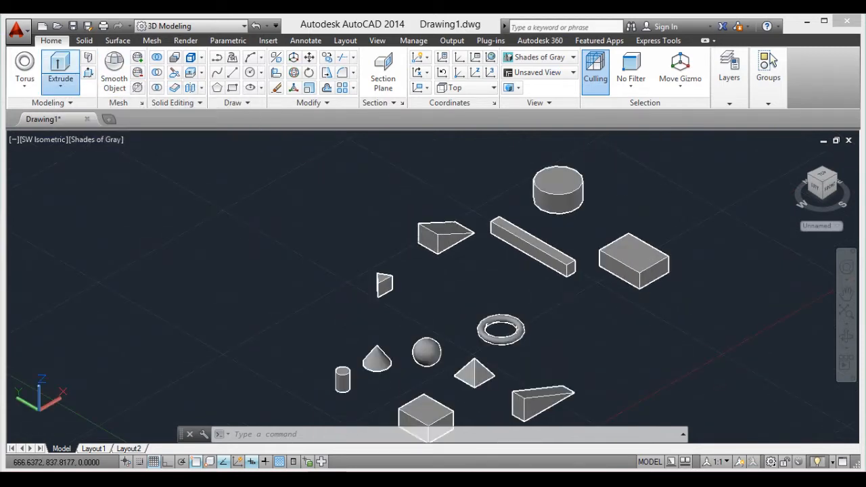
left_click(60, 86)
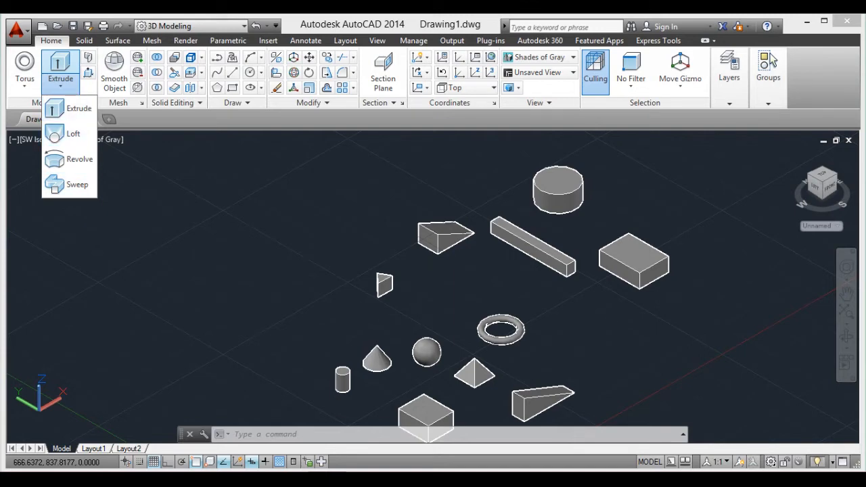
scroll(364, 209, "up", 5)
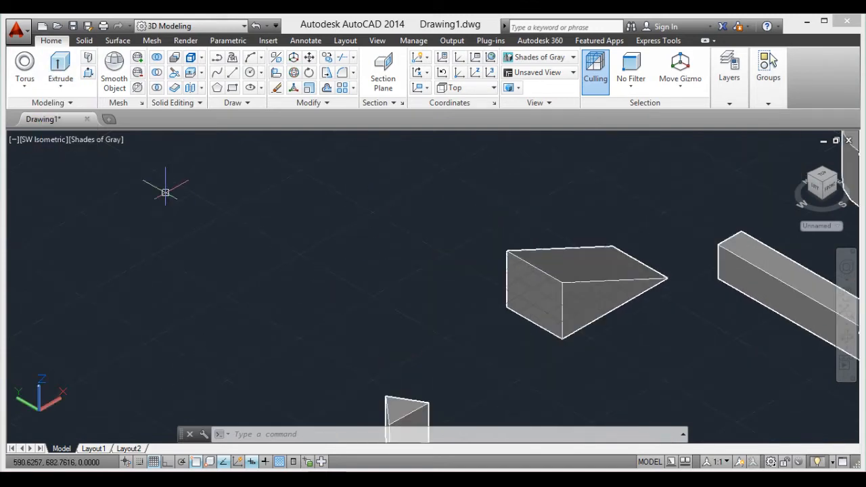
left_click(60, 84)
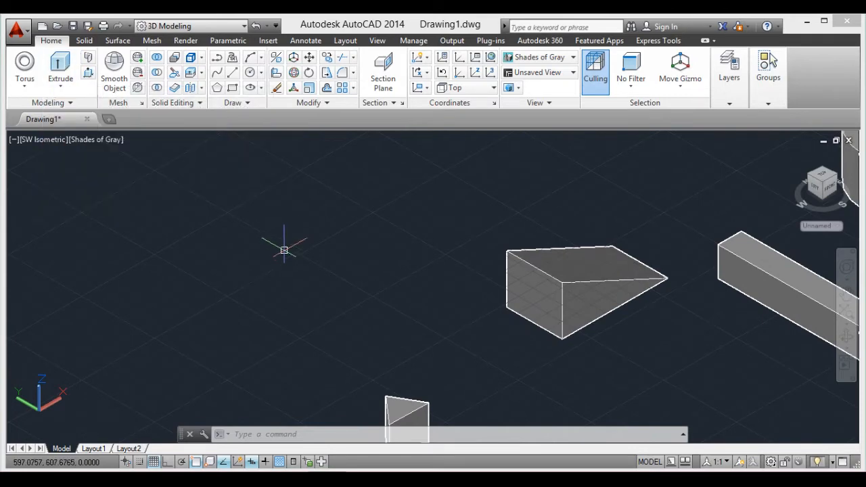
Step: Draw a freehand rectangle flat on the ground plane in the empty area beside the large wedge
scroll(284, 250, "up", 3)
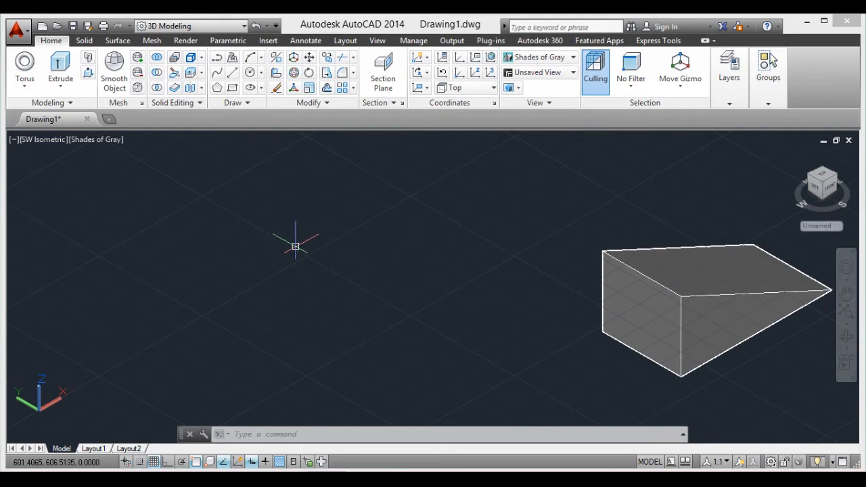
type("c")
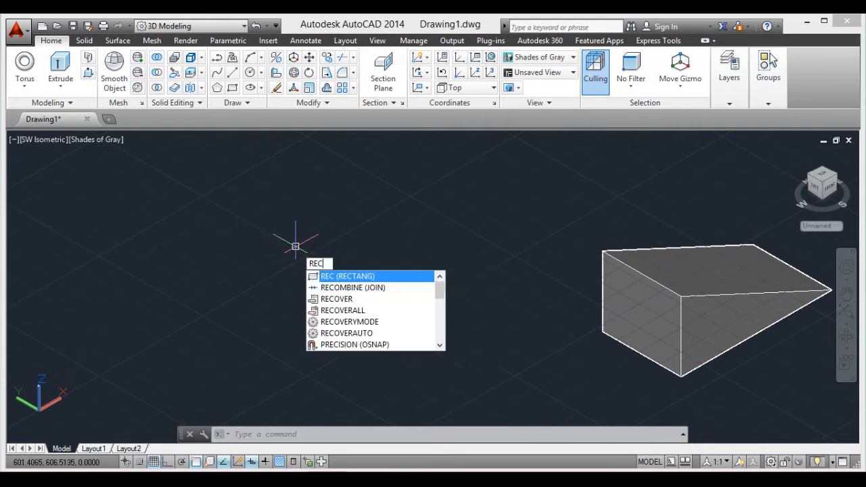
key("Return")
left_click(252, 259)
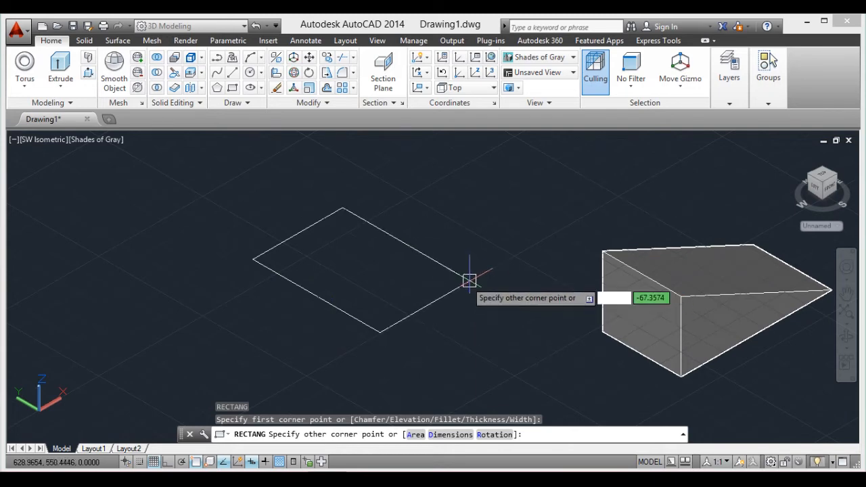
left_click(501, 265)
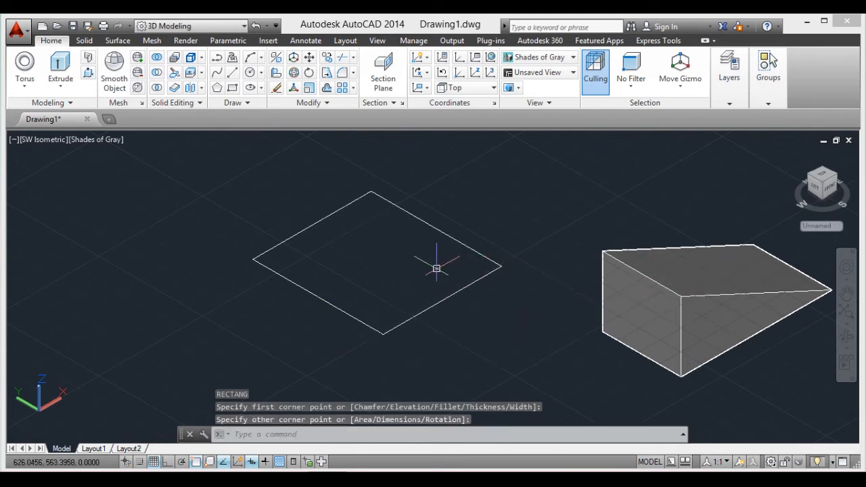
Step: Draw a circle lying entirely inside the new rectangle, centred off its middle toward the far corner, with a freehand radius
type("c")
key("Return")
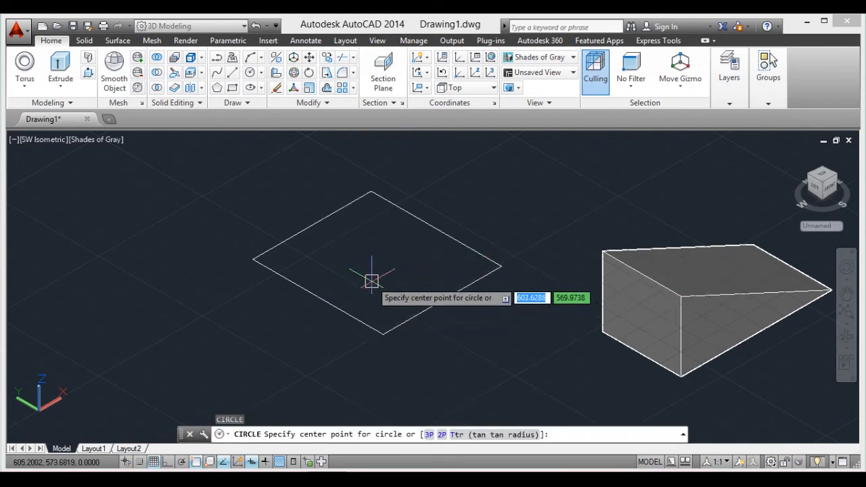
left_click(358, 242)
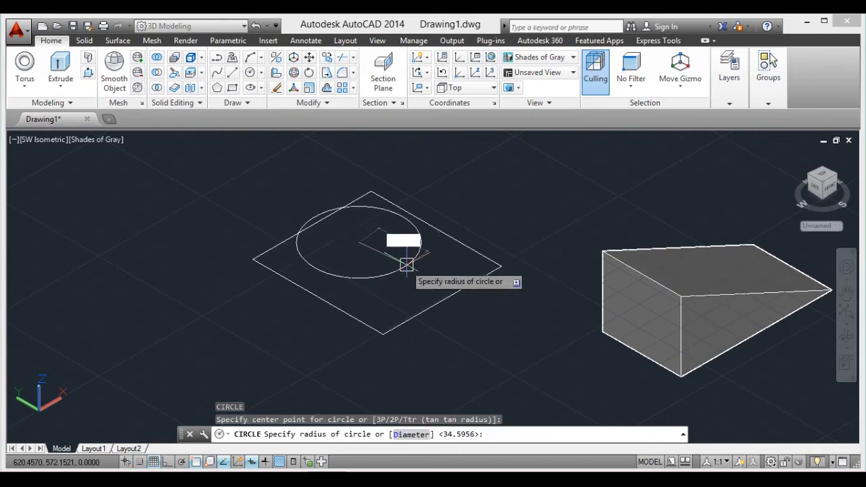
left_click(389, 257)
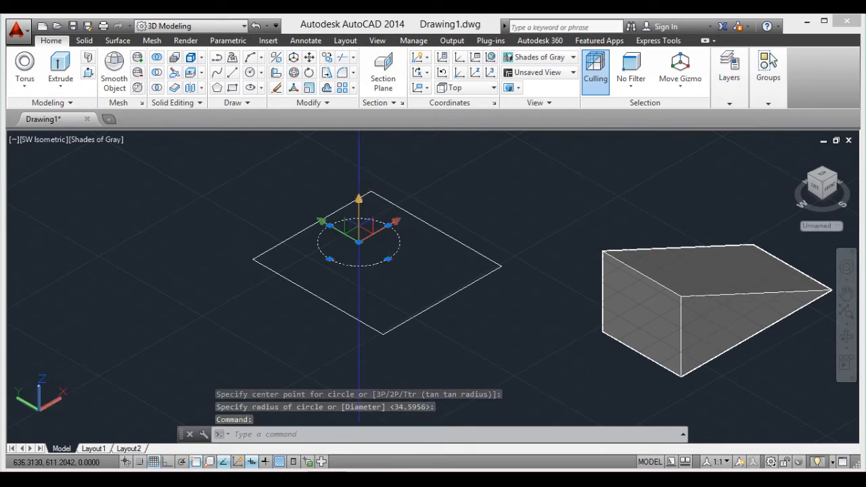
Step: Move the circle by its centre straight up along the Z axis, about 32 units above the rectangle's plane
left_click(359, 240)
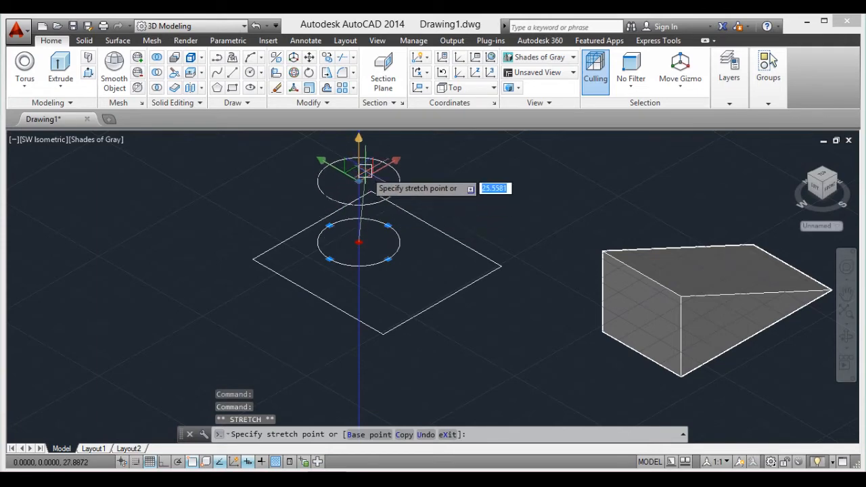
left_click(364, 166)
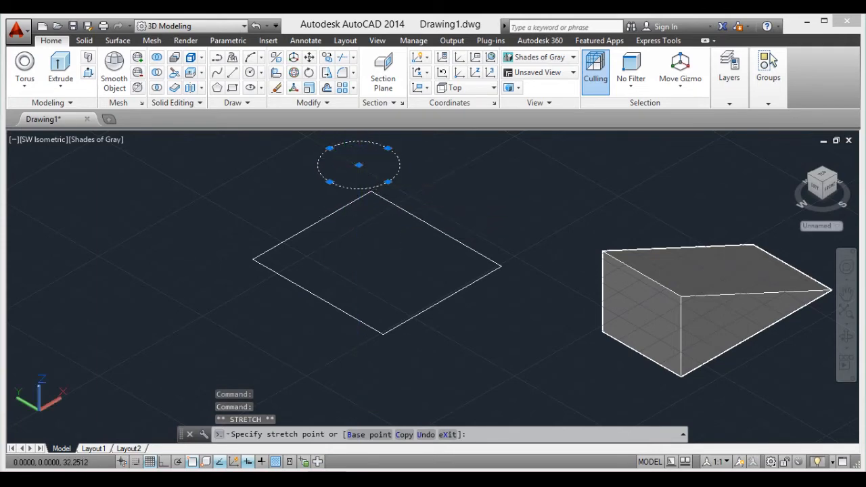
scroll(435, 187, "down", 2)
middle_click_drag(438, 188, 401, 285)
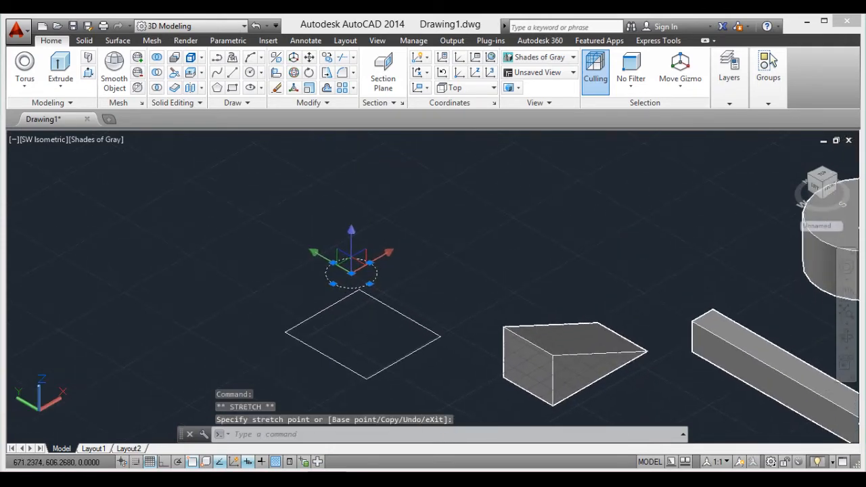
key("Escape")
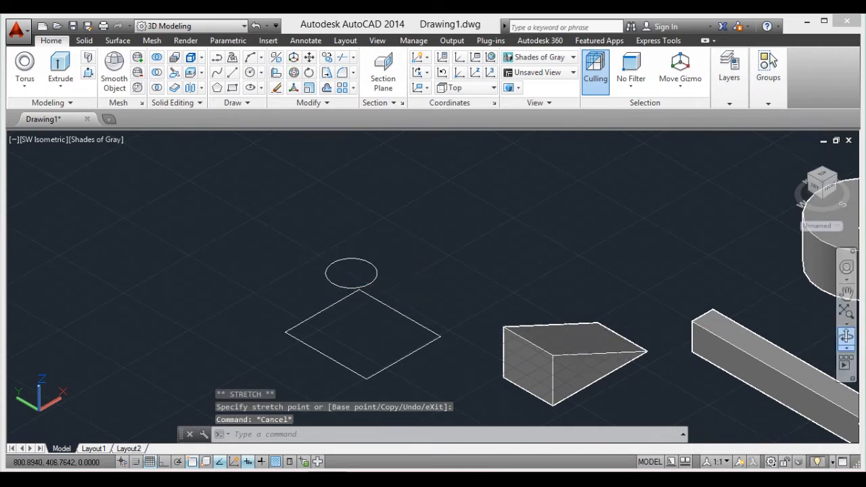
left_click(845, 337)
mouse_move(541, 290)
left_mouse_down()
mouse_move(534, 235)
mouse_move(534, 372)
mouse_move(534, 249)
mouse_move(534, 298)
left_mouse_up()
right_click(464, 135)
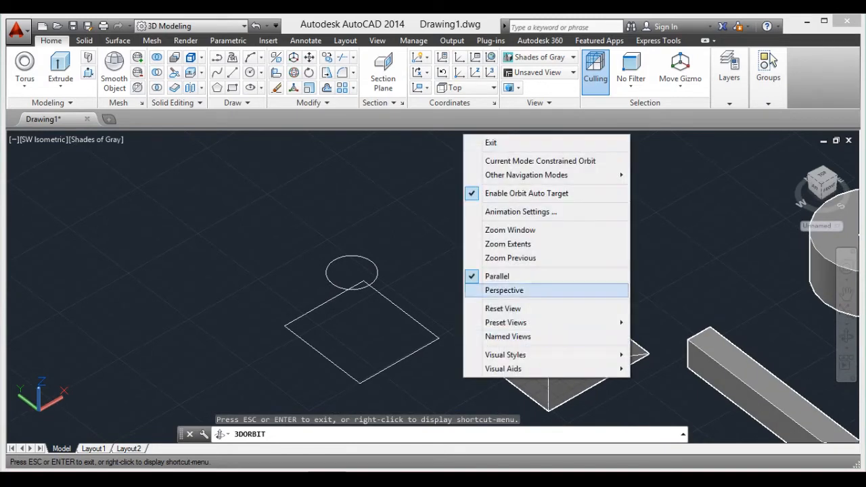
left_click(494, 141)
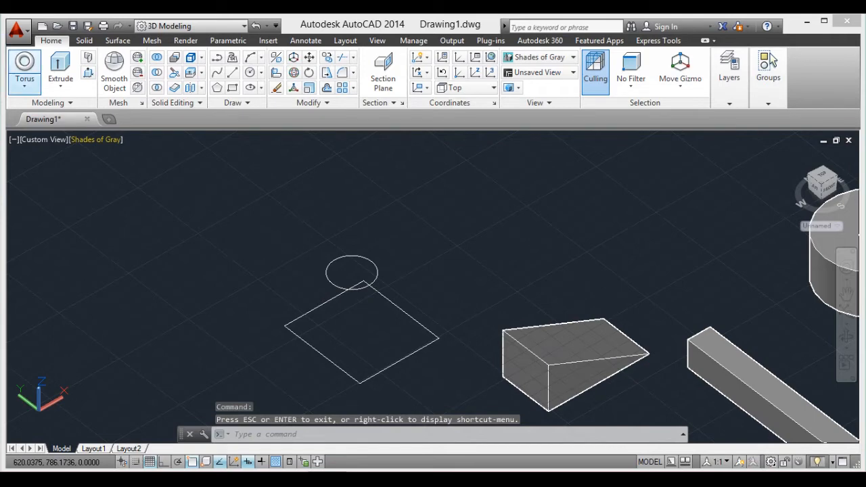
Step: Try to loft a solid with only the rectangle as cross section
left_click(61, 85)
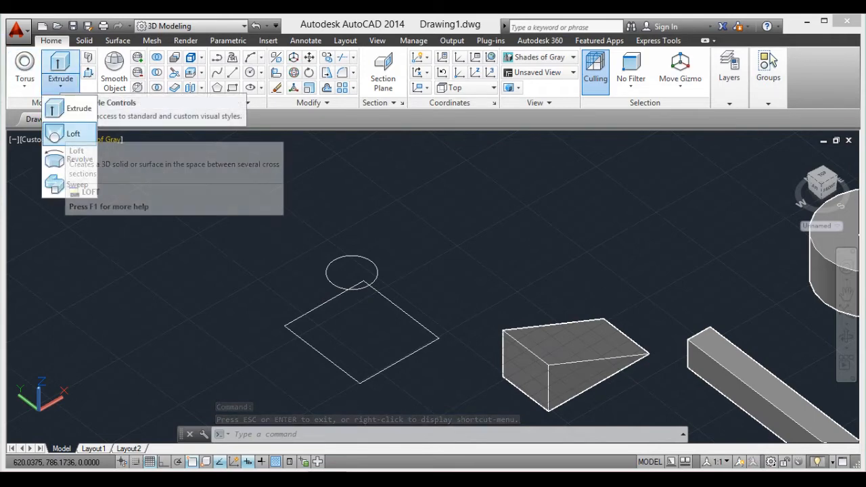
left_click(54, 136)
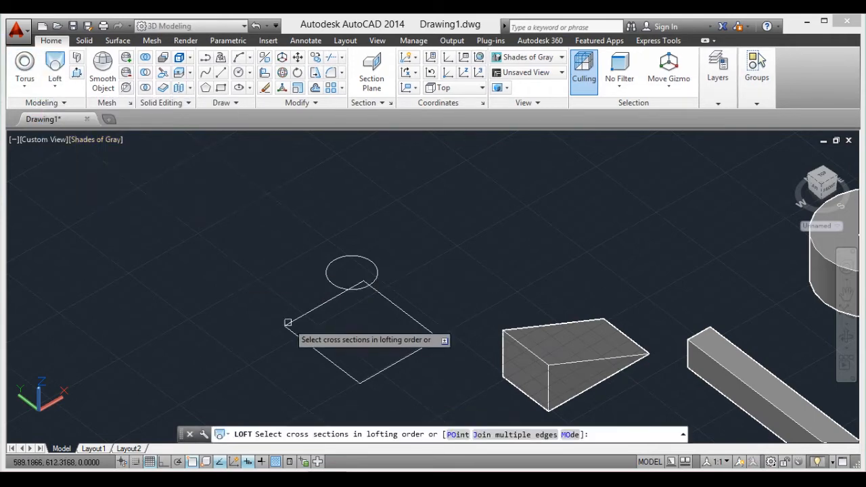
left_click(295, 320)
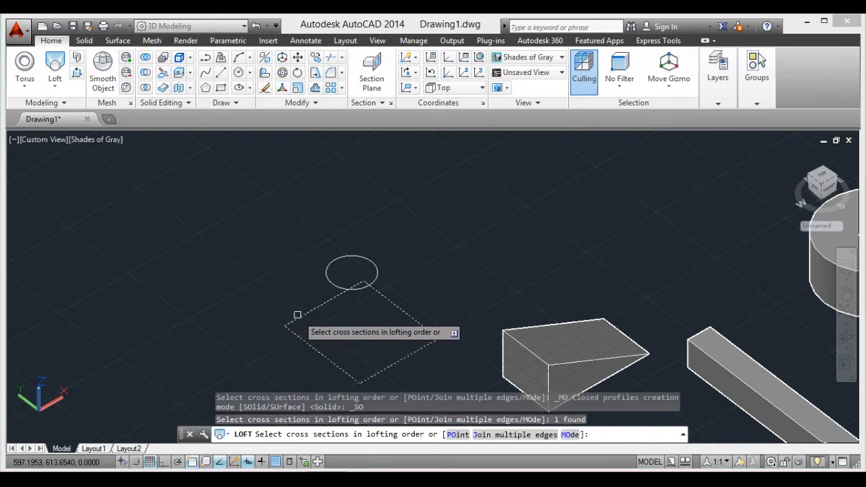
key("Return")
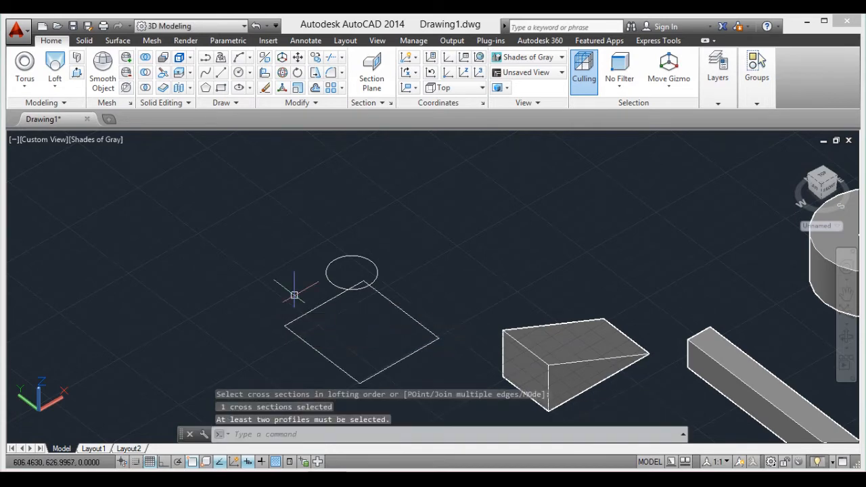
Step: Loft a solid from the rectangle up to the raised circle, using the Cross sections only option
left_click(55, 68)
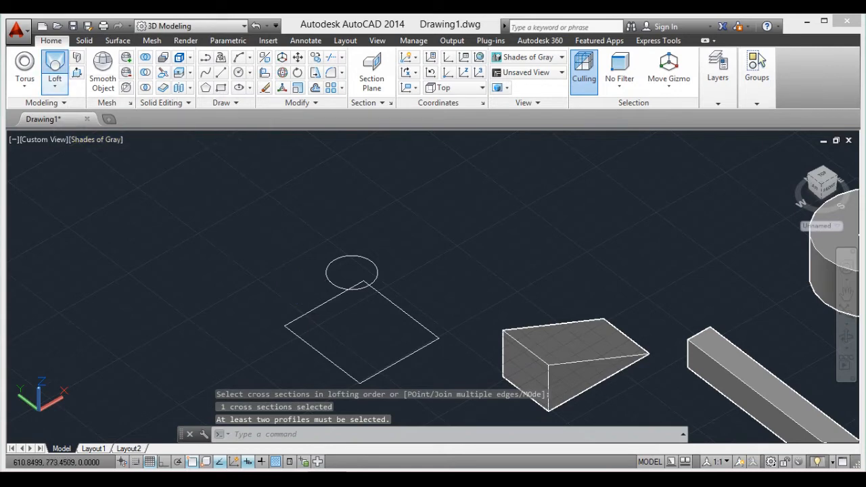
left_click(307, 314)
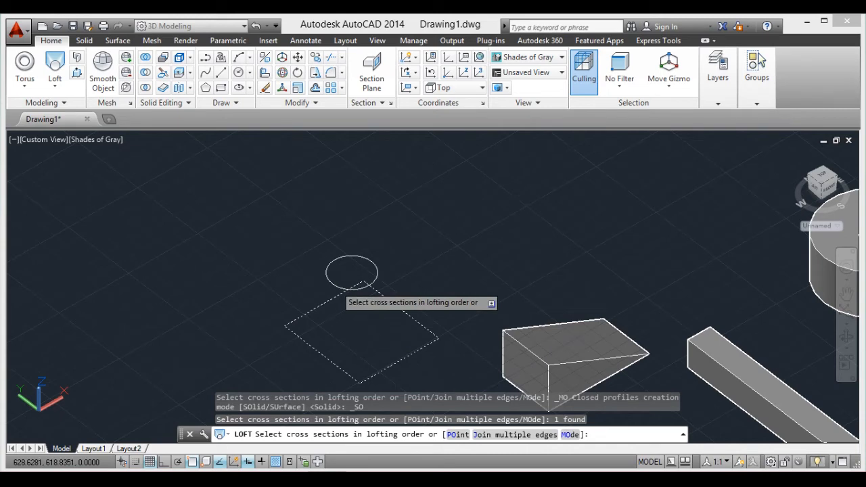
left_click(336, 284)
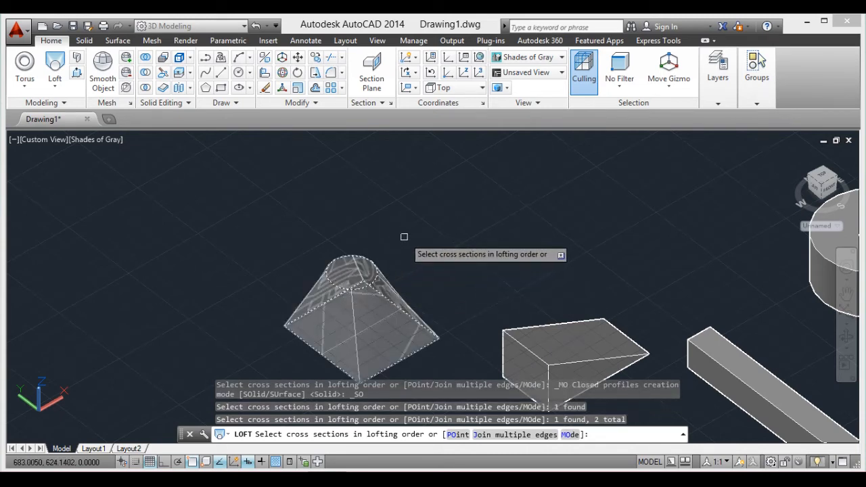
key("Return")
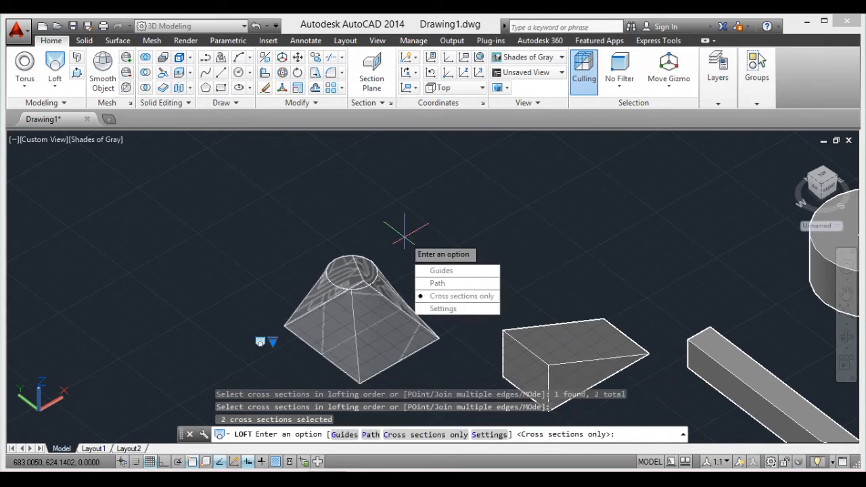
key("Return")
scroll(404, 237, "down", 3)
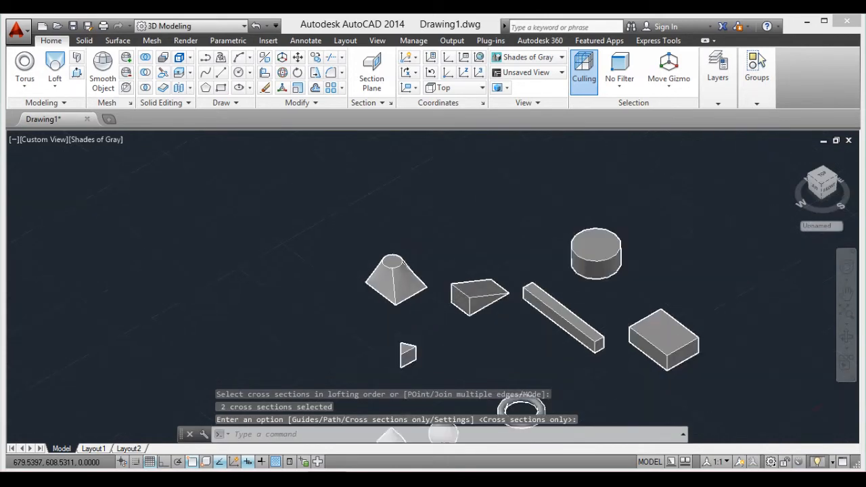
scroll(370, 276, "up", 6)
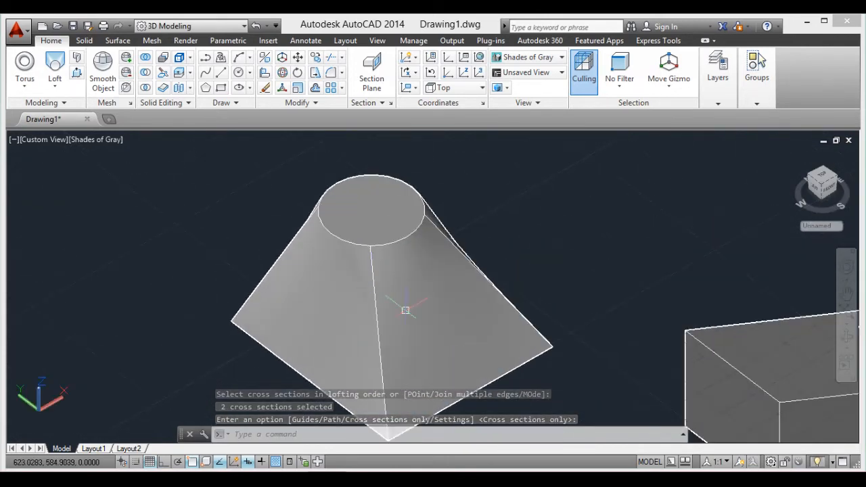
scroll(433, 318, "down", 4)
scroll(447, 329, "up", 2)
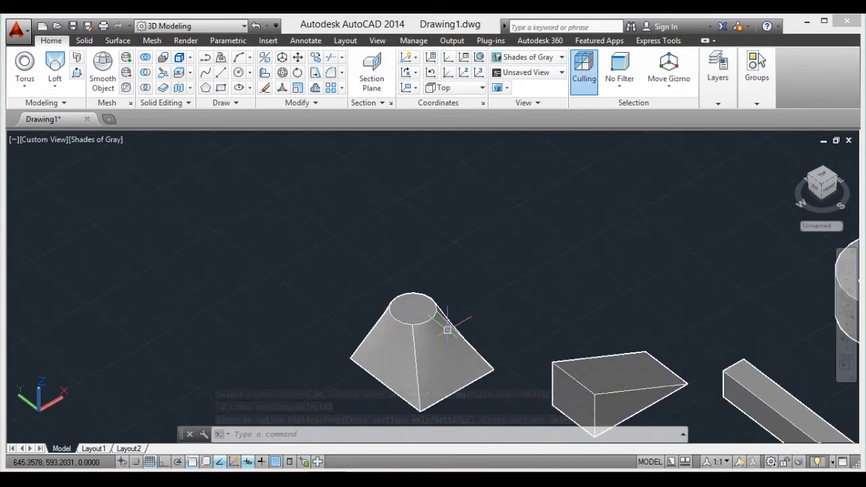
Step: Draw a circle with a radius of about 14.8 in the empty area beyond the lofted solid and the cylinder
scroll(447, 329, "down", 4)
scroll(483, 277, "up", 7)
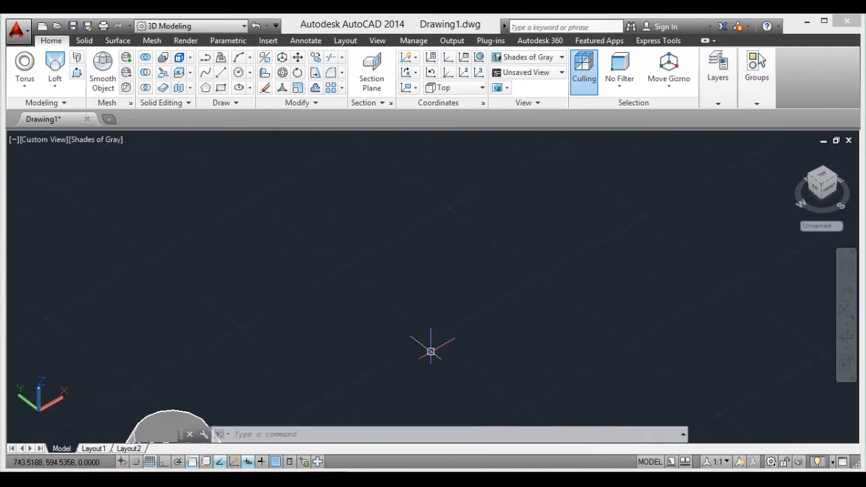
scroll(430, 351, "down", 3)
middle_click(372, 191)
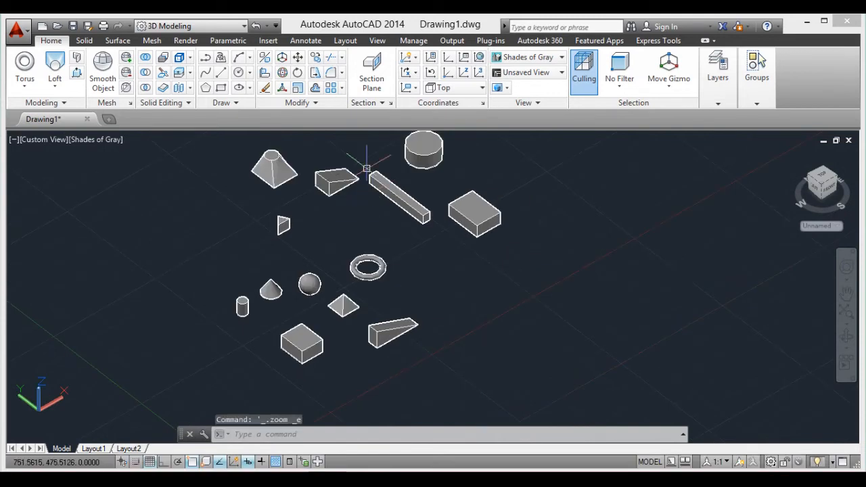
scroll(360, 197, "up", 5)
scroll(297, 295, "down", 5)
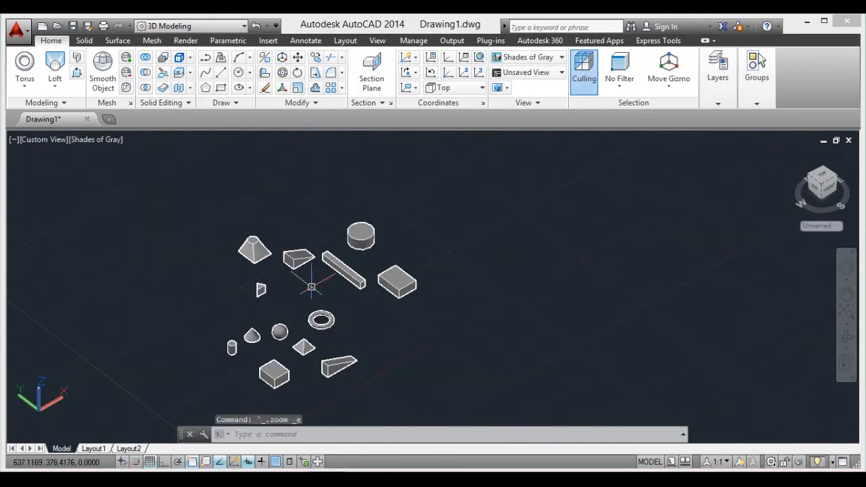
scroll(300, 184, "up", 6)
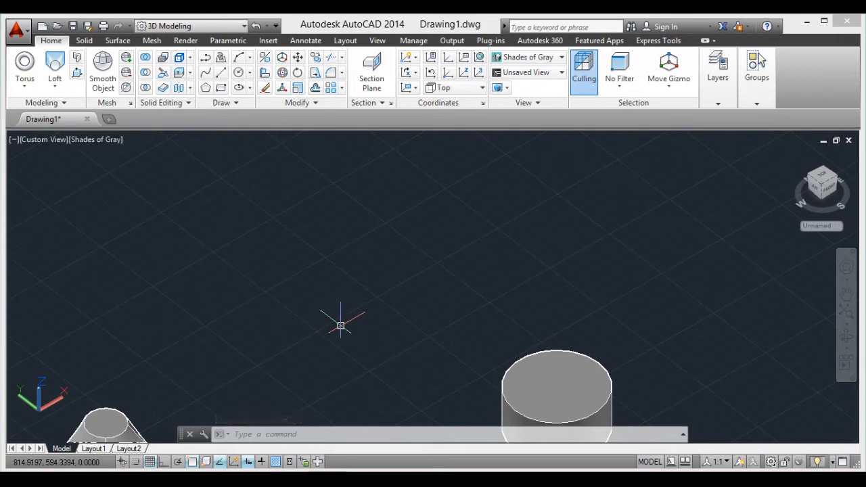
type("c")
key("Return")
left_click(298, 321)
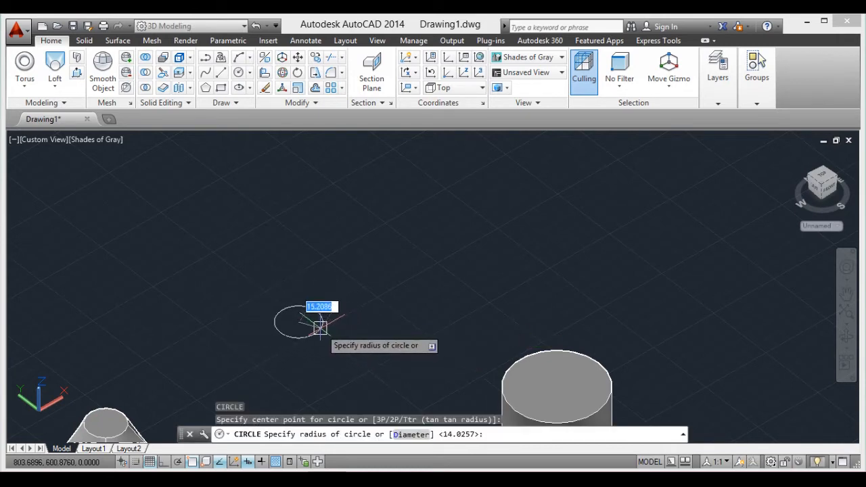
left_click(320, 327)
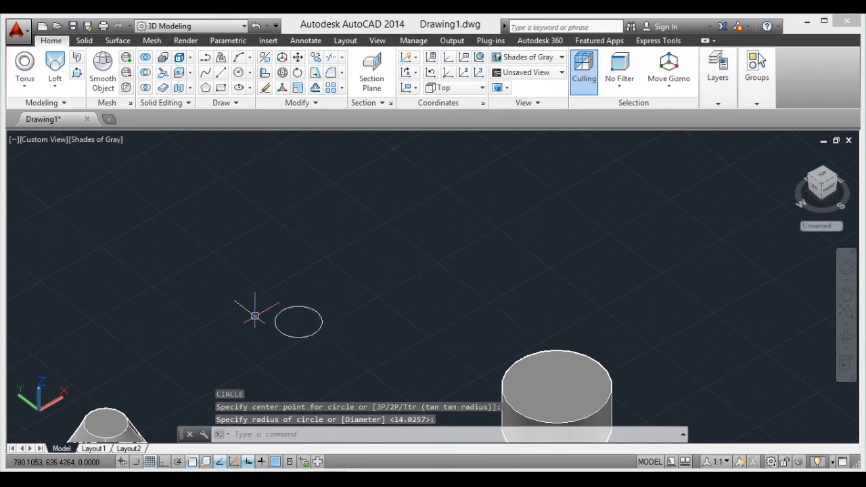
Step: Draw a freehand rectangle that encloses the new circle with clear space on all sides
type("re")
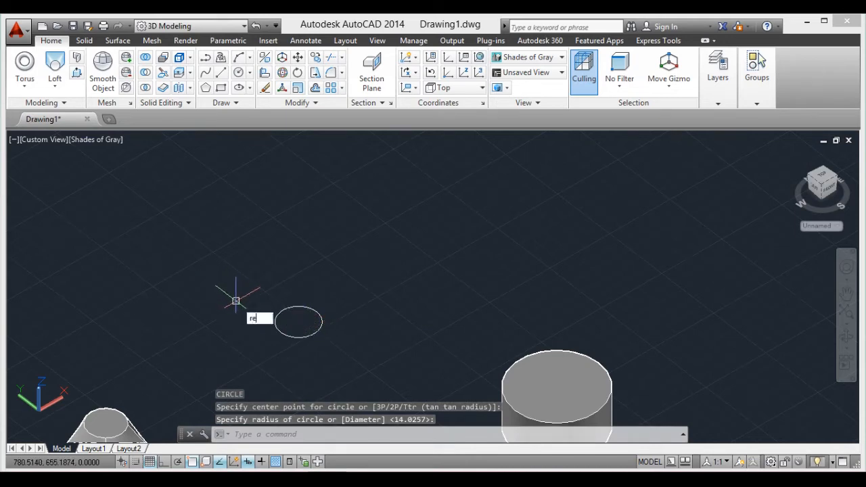
type("c")
key("Return")
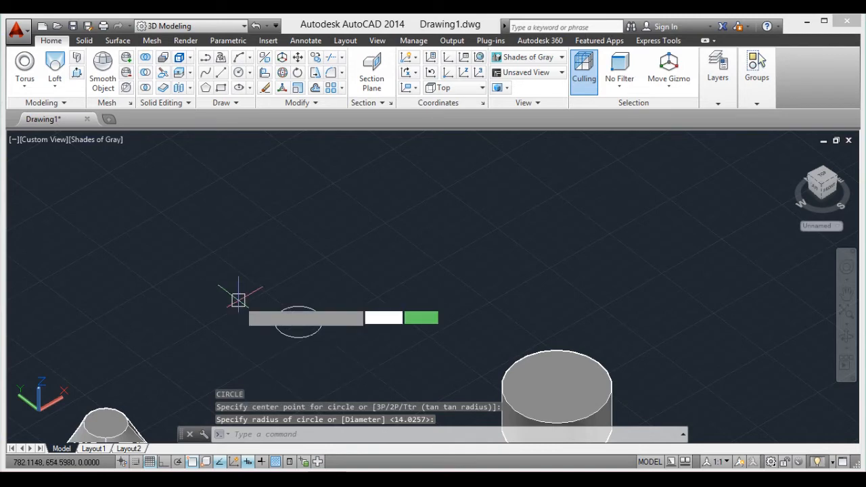
left_click(195, 311)
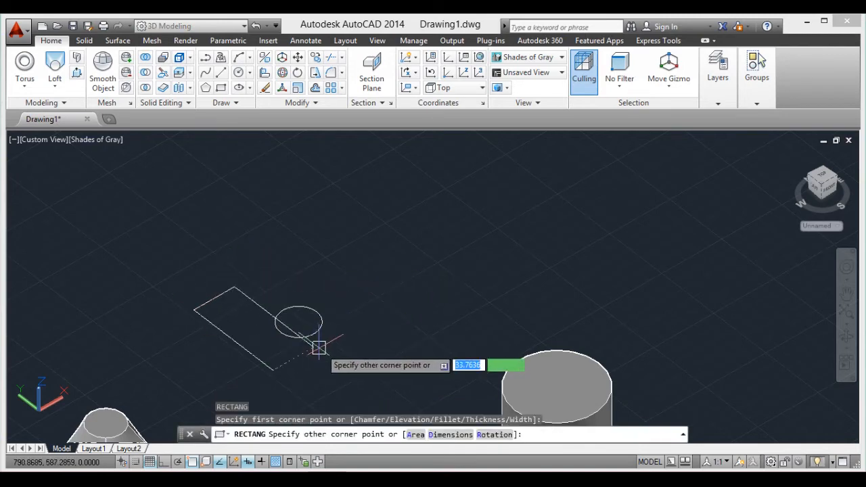
left_click(411, 334)
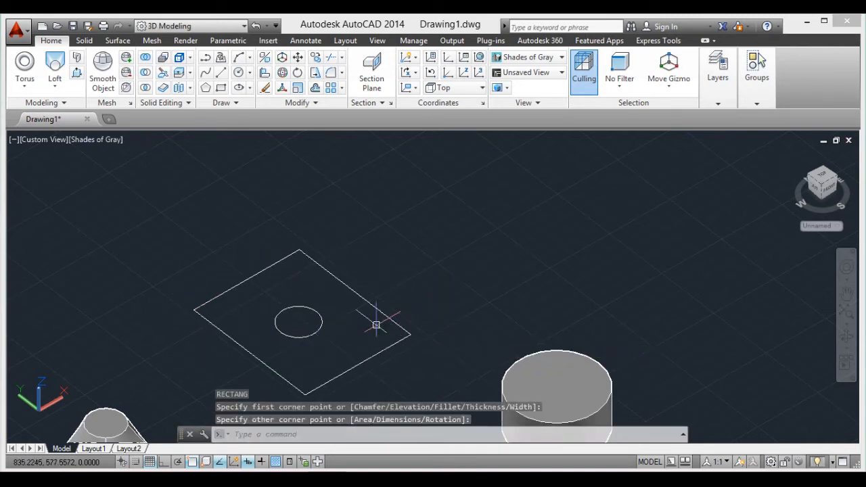
type("c")
key("Return")
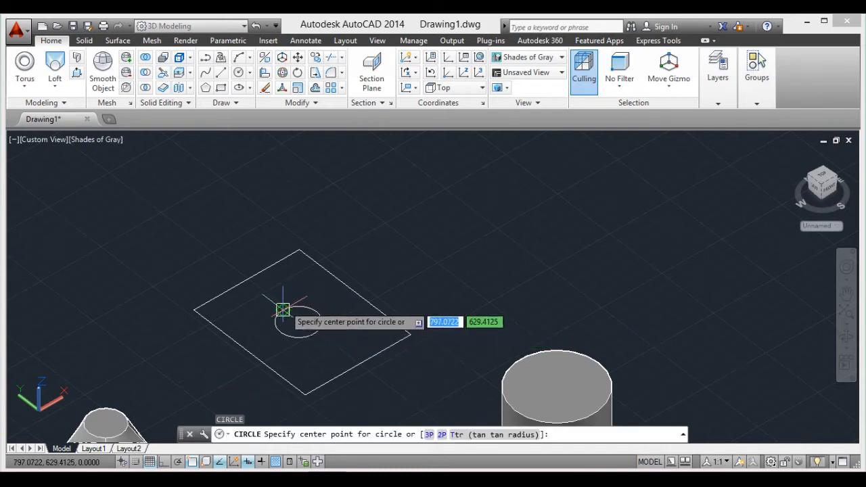
left_click(273, 292)
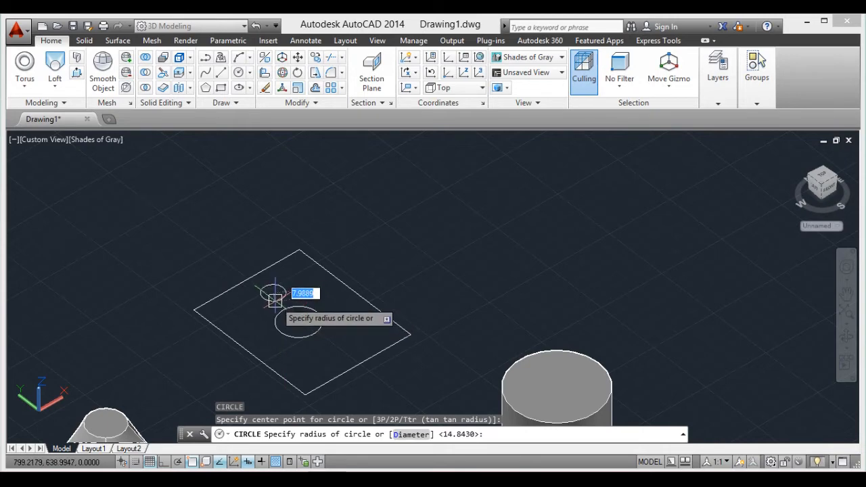
key("Escape")
Step: Draw a second circle of about 34 radius, concentric with the small circle and inside the rectangle
key("Return")
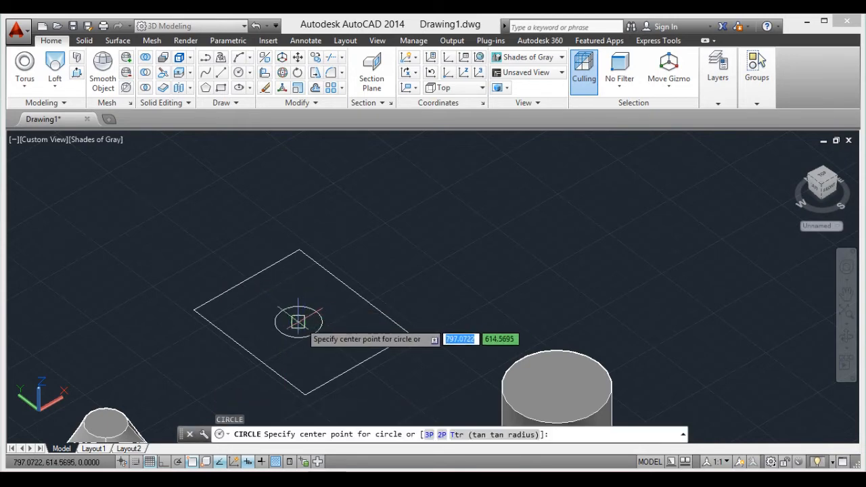
left_click(298, 322)
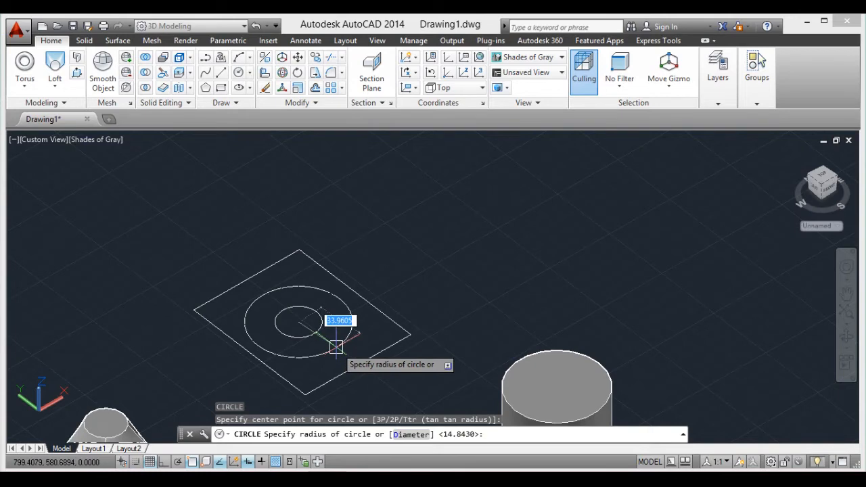
left_click(334, 346)
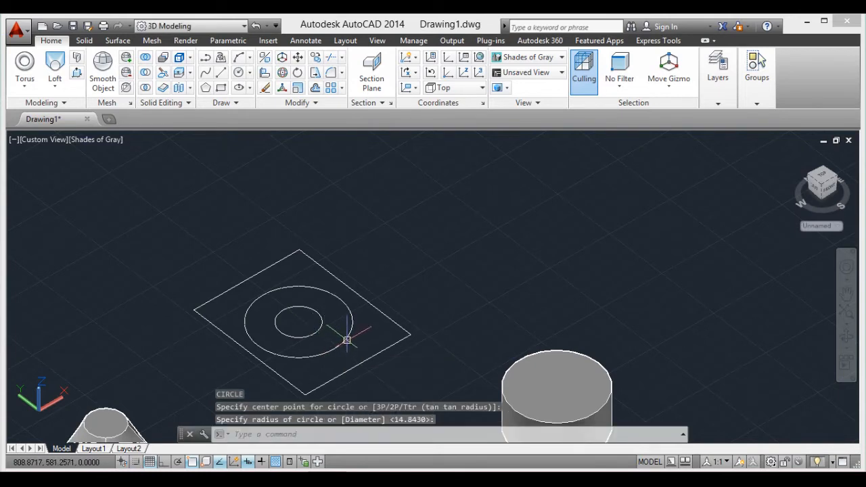
Step: Move the larger circle by its centre straight up along the Z axis, about 137 units above the small circle
left_click(347, 336)
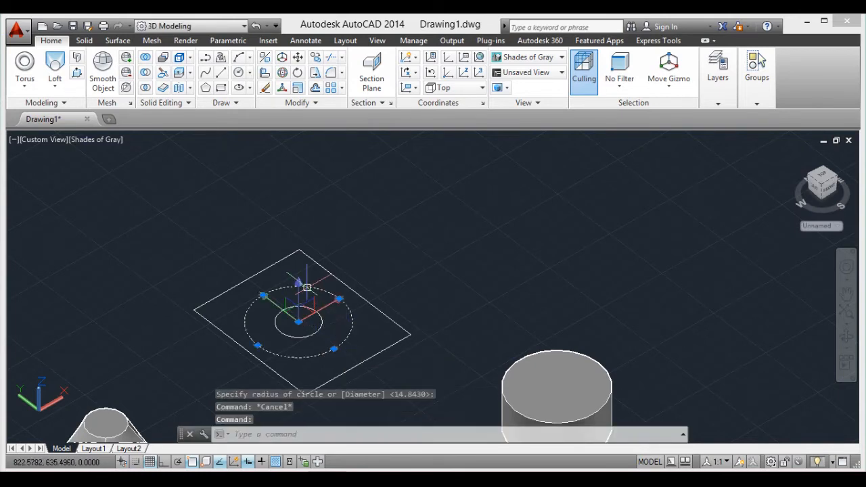
left_click(298, 322)
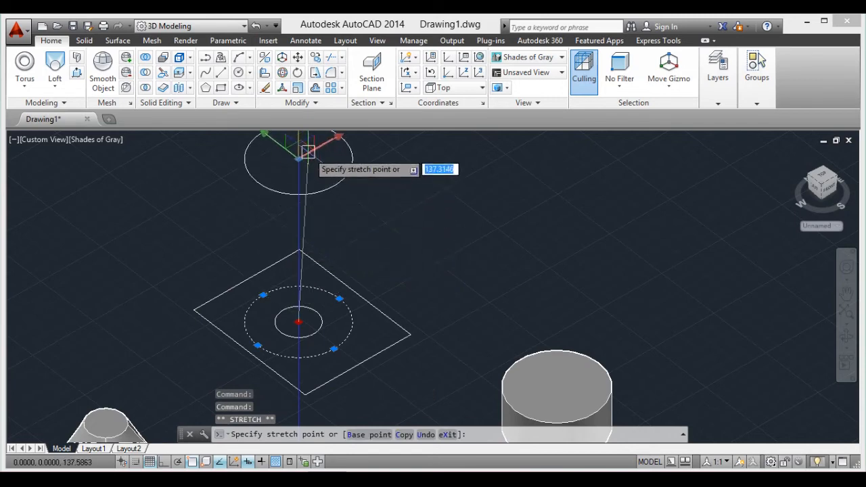
left_click(299, 158)
key("Escape")
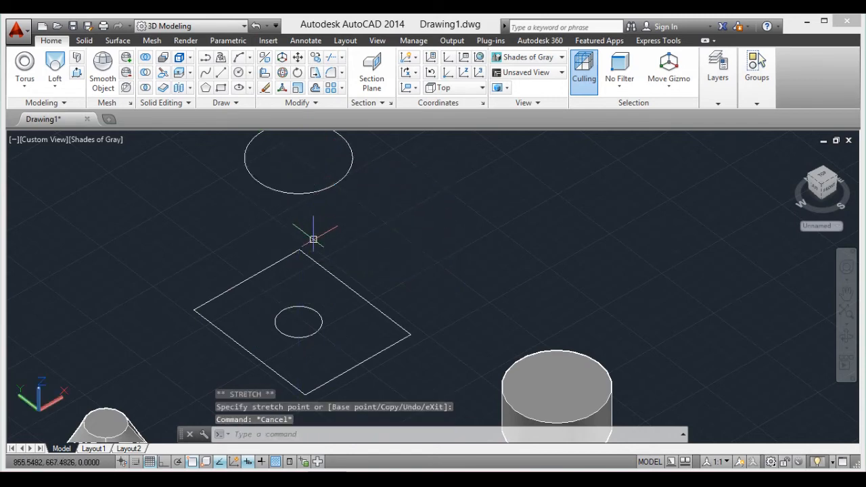
Step: Move the rectangle straight up along the Z axis, about a third of the way to the raised circle
left_click(310, 259)
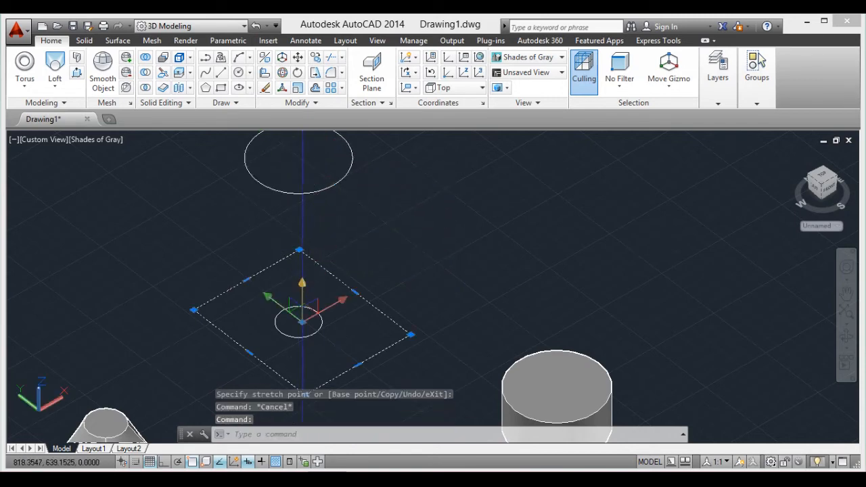
left_click(301, 322)
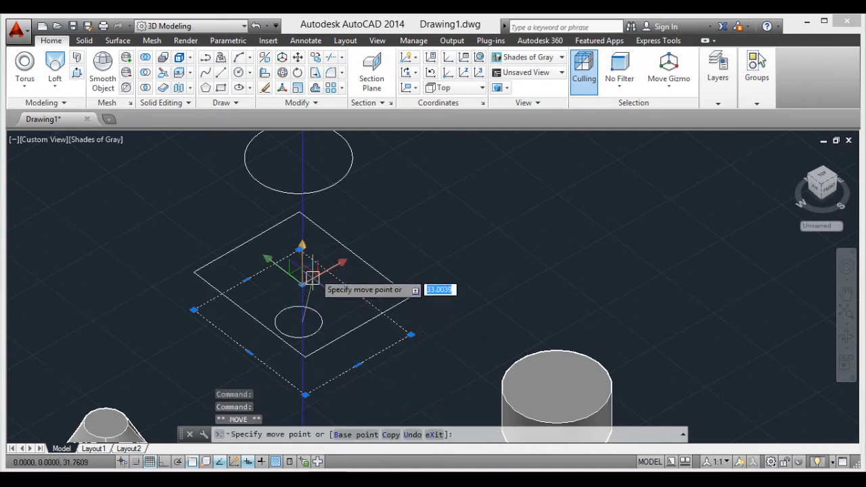
key("Escape")
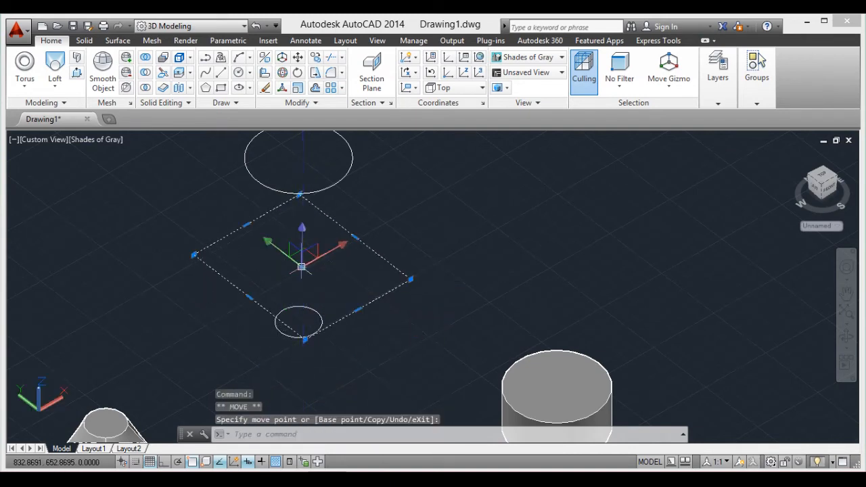
key("Escape")
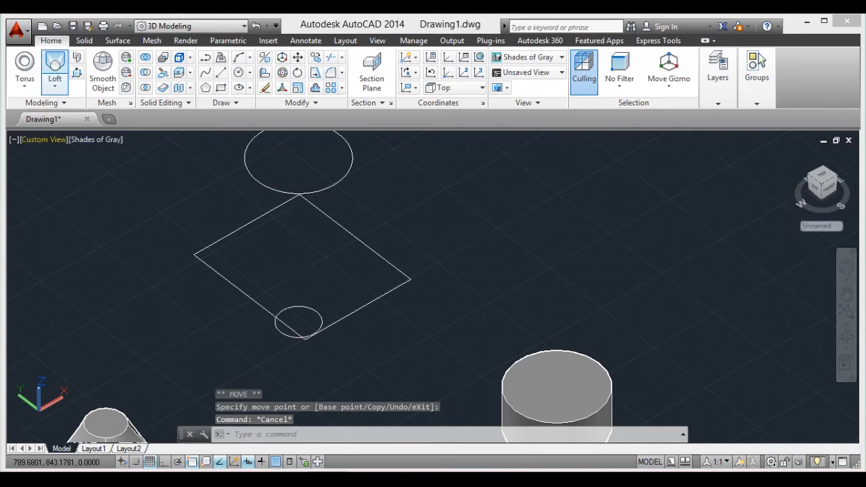
Step: Loft a solid from the small circle through the rectangle to the large raised circle, using the Cross sections only option
left_click(54, 65)
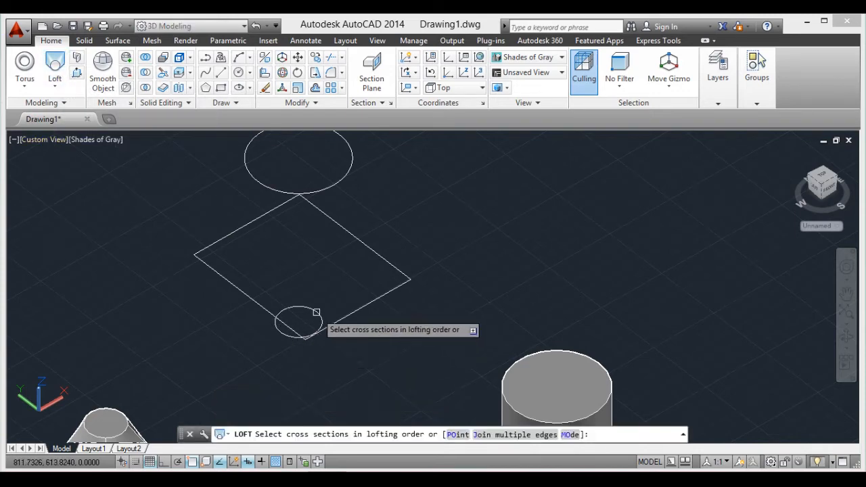
left_click(317, 312)
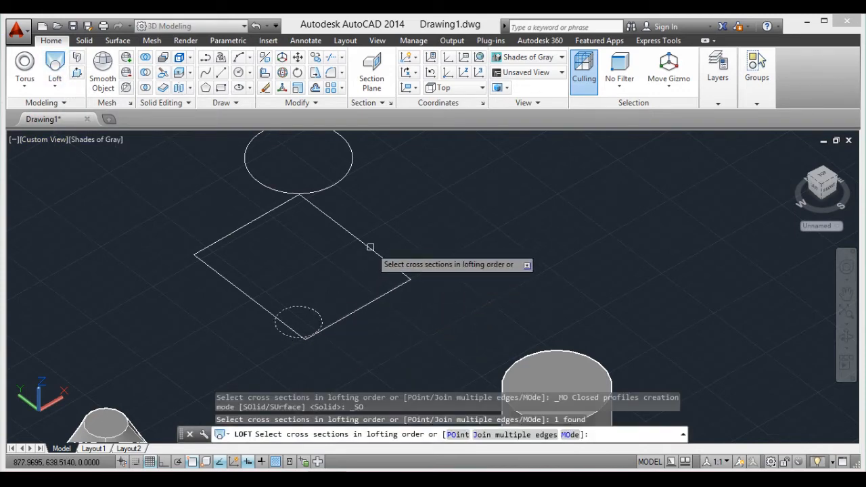
left_click(370, 248)
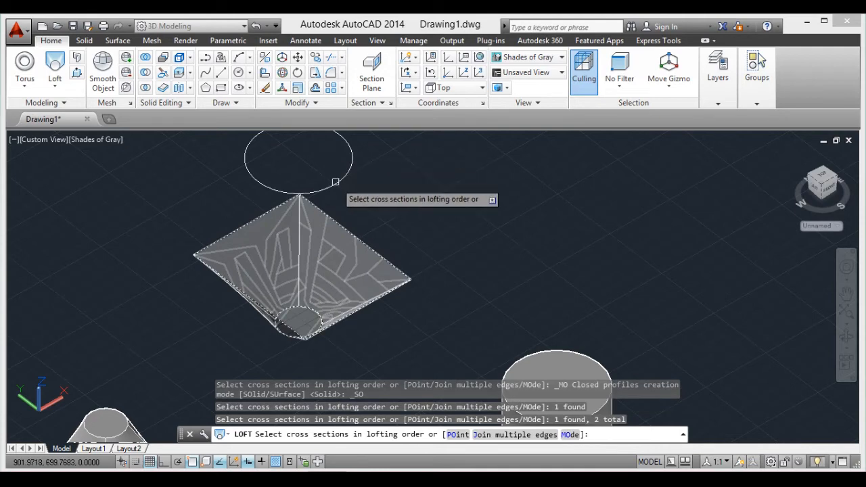
double_click(335, 183)
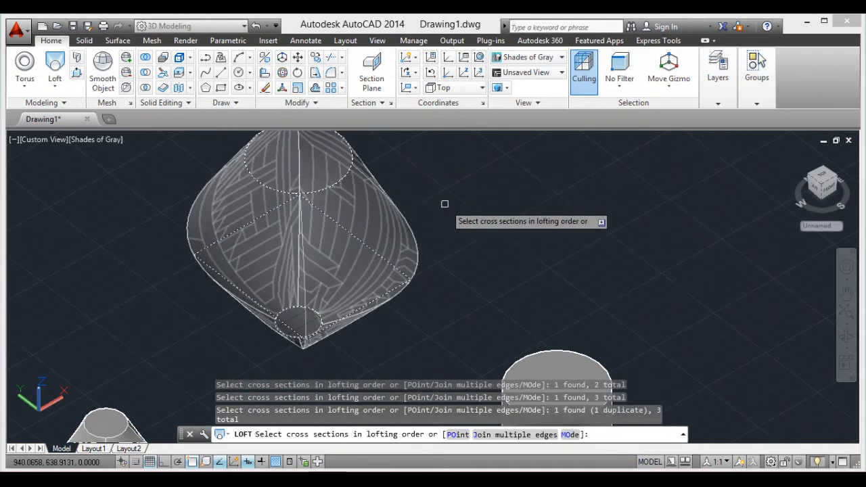
key("Return")
key("Return")
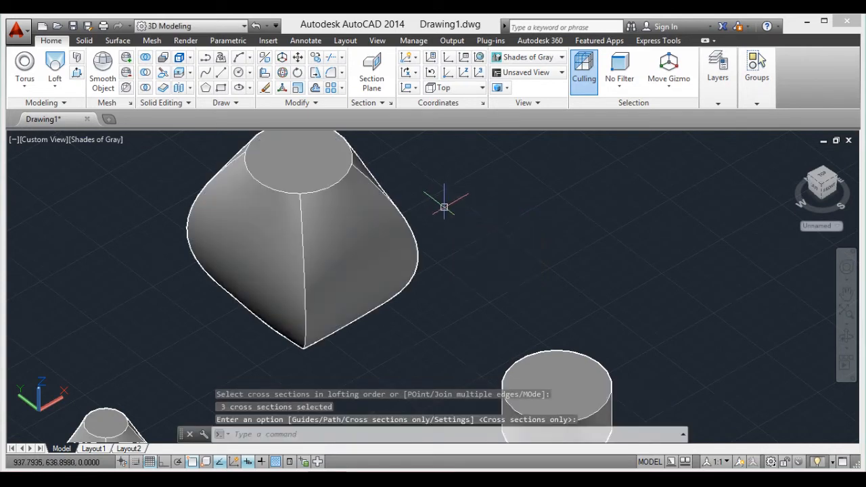
Step: Orbit slightly around the new three-section loft to examine its shape
scroll(444, 205, "down", 3)
scroll(379, 251, "up", 3)
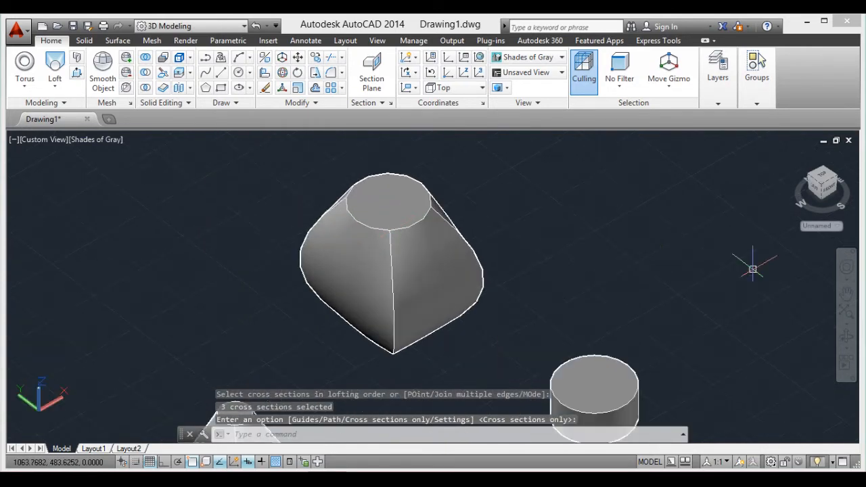
left_click(846, 337)
mouse_move(475, 421)
left_mouse_down()
mouse_move(465, 335)
mouse_move(460, 368)
mouse_move(416, 413)
mouse_move(464, 428)
mouse_move(502, 414)
mouse_move(479, 365)
mouse_move(502, 387)
mouse_move(485, 424)
mouse_move(465, 373)
mouse_move(485, 413)
mouse_move(468, 427)
left_mouse_up()
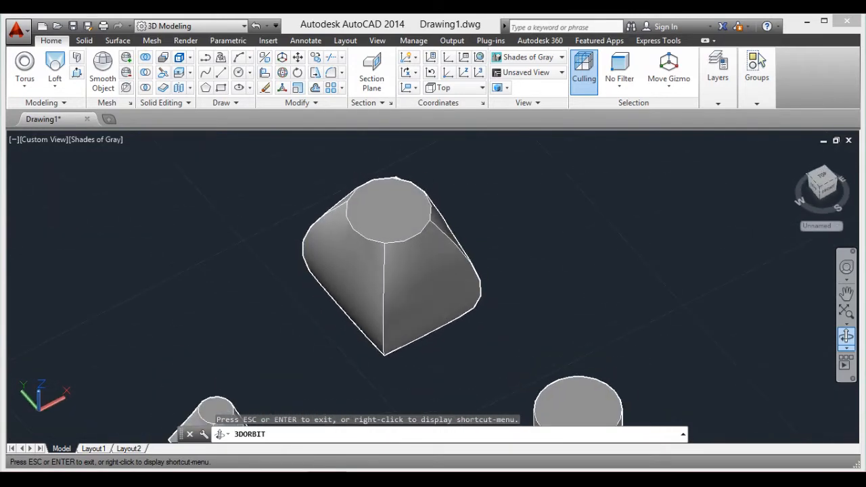
right_click(670, 37)
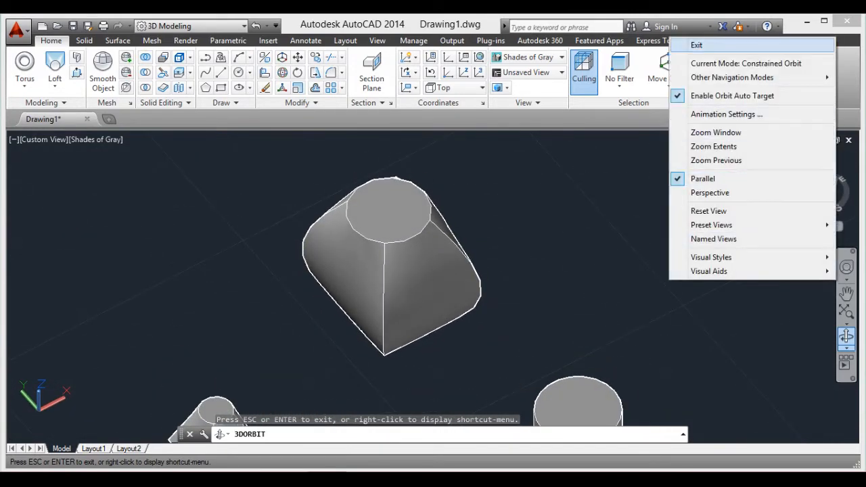
left_click(690, 42)
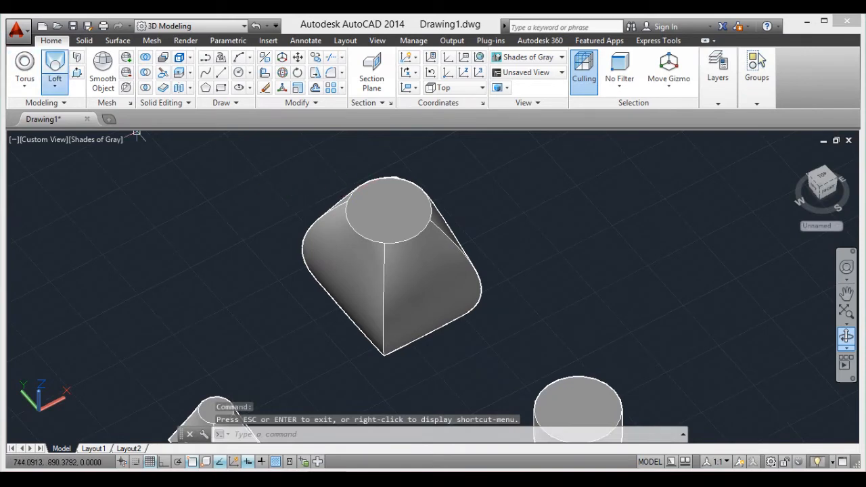
left_click(54, 86)
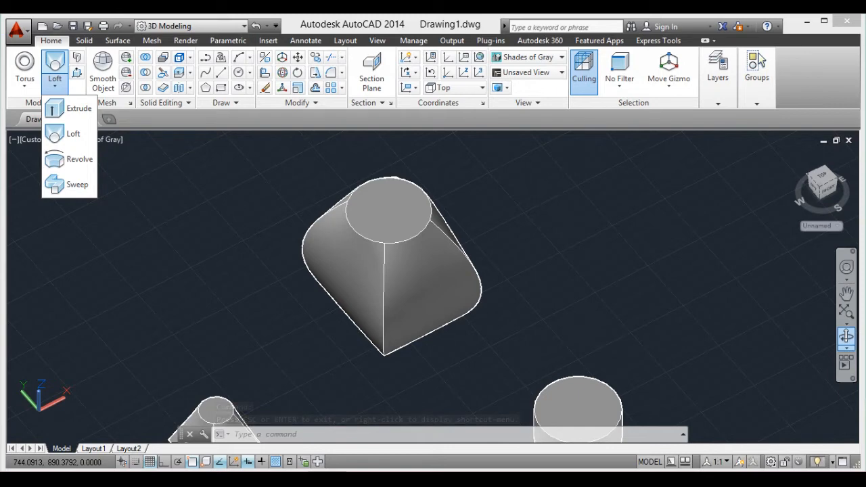
key("Escape")
Step: Draw a long, narrow rectangle about 183 by 38 units in the empty area beside the three-section loft
middle_click_drag(192, 301, 379, 259)
scroll(348, 275, "up", 3)
scroll(336, 276, "down", 2)
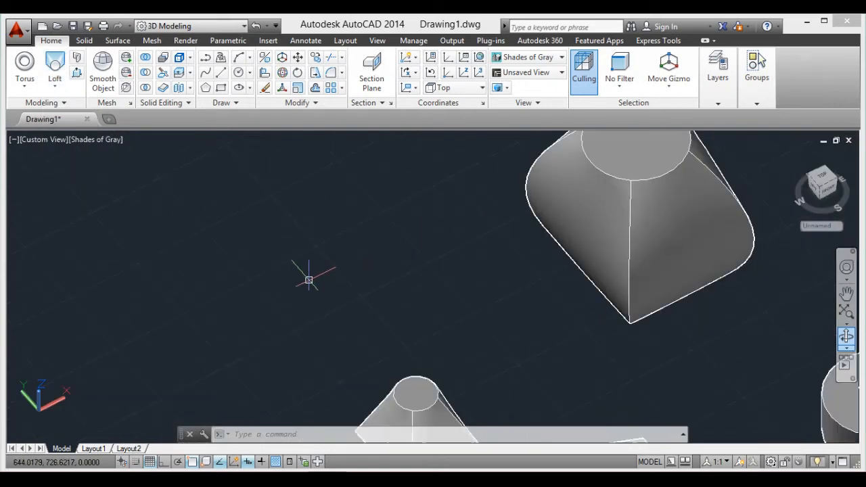
type("c")
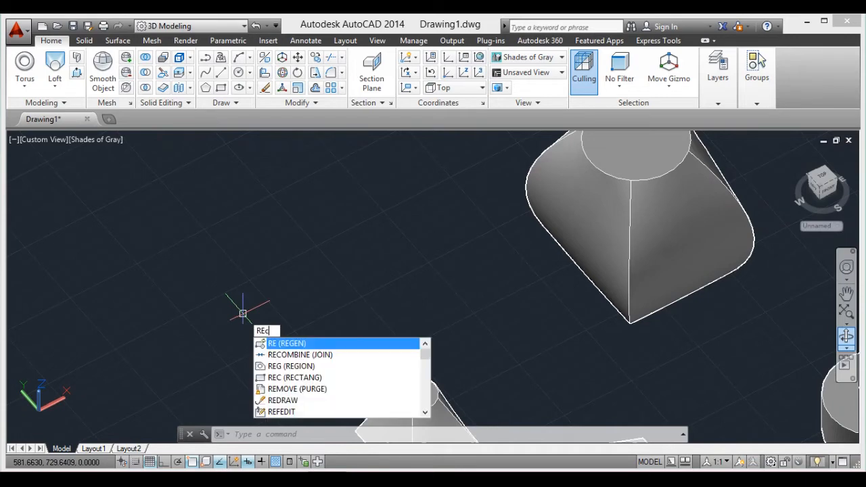
key("Return")
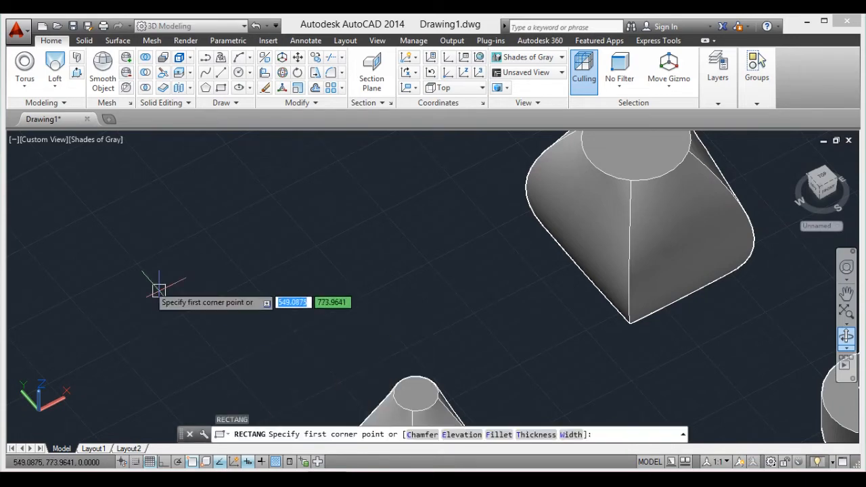
left_click(120, 273)
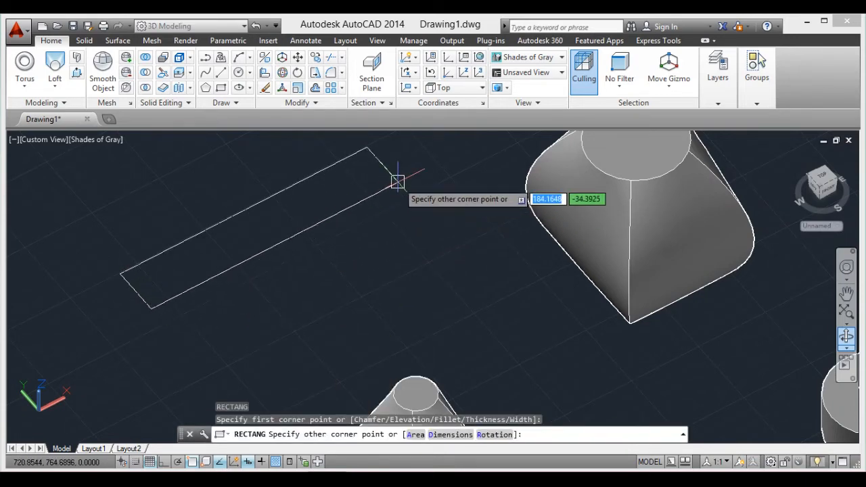
left_click(399, 183)
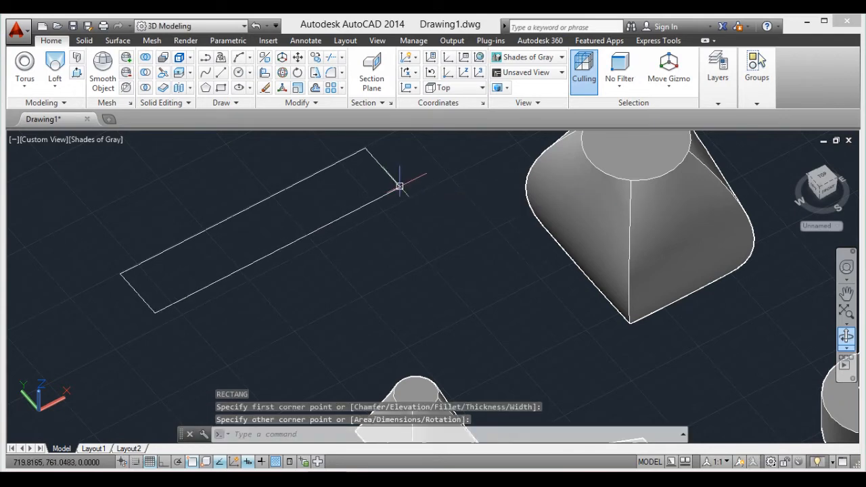
scroll(399, 184, "down", 5)
scroll(341, 250, "up", 3)
scroll(346, 247, "down", 4)
middle_click_drag(350, 239, 302, 308)
Step: Try to revolve the rectangle with the Object axis option, using the rectangle's own long edge as the axis
key("Return")
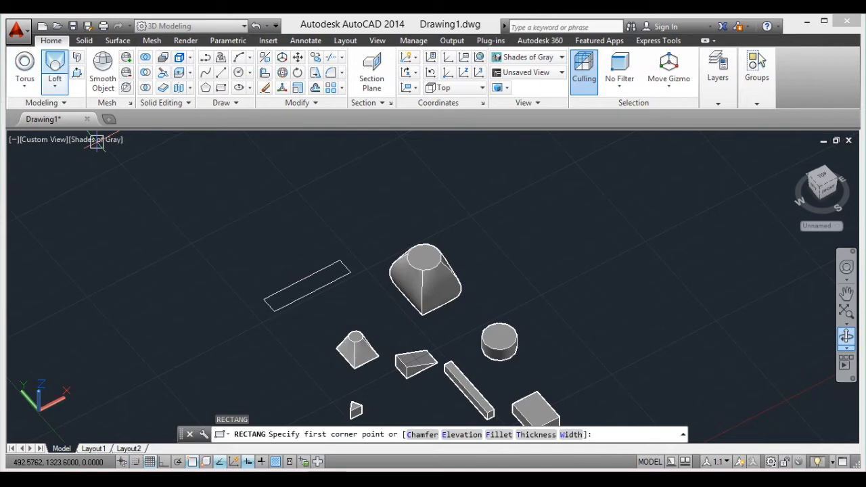
left_click(55, 86)
left_click(74, 159)
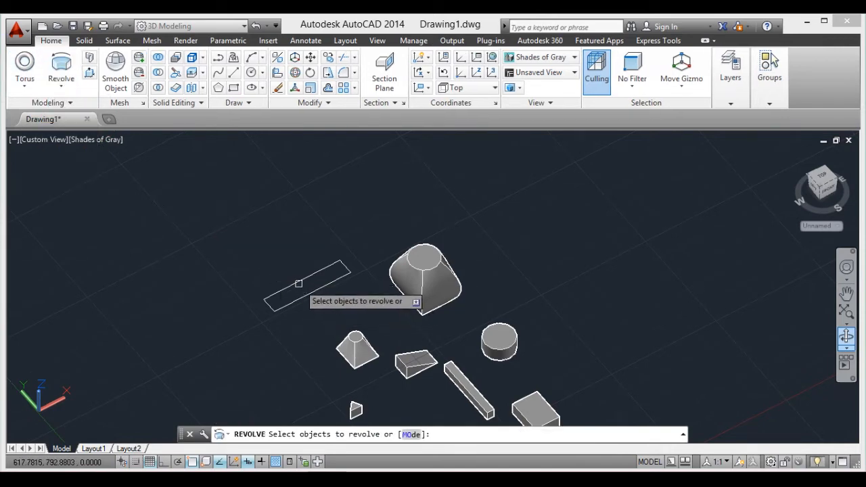
left_click(297, 283)
key("Return")
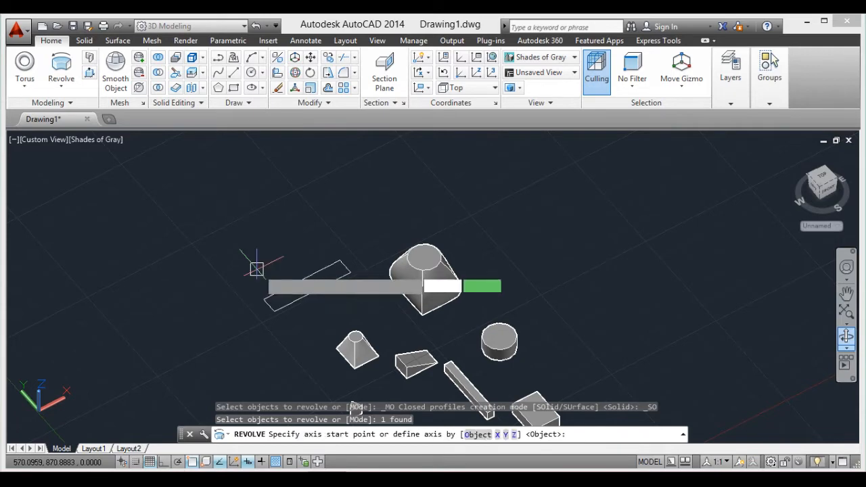
scroll(285, 298, "up", 5)
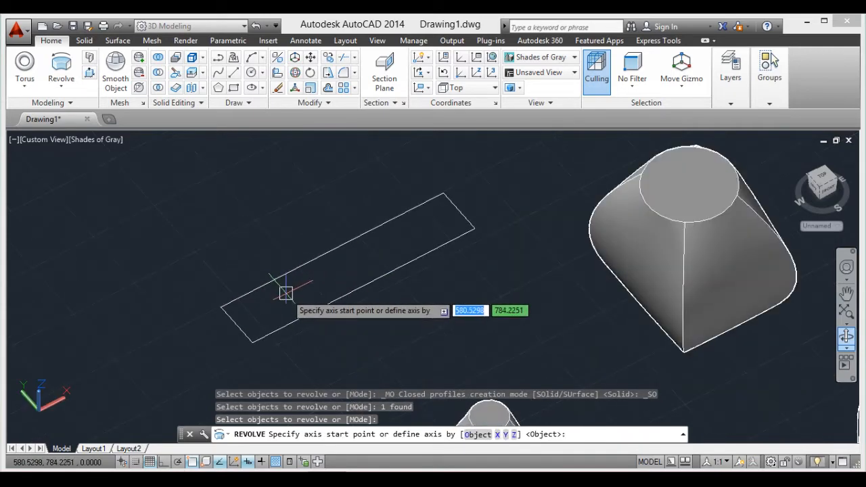
key("Return")
left_click(312, 259)
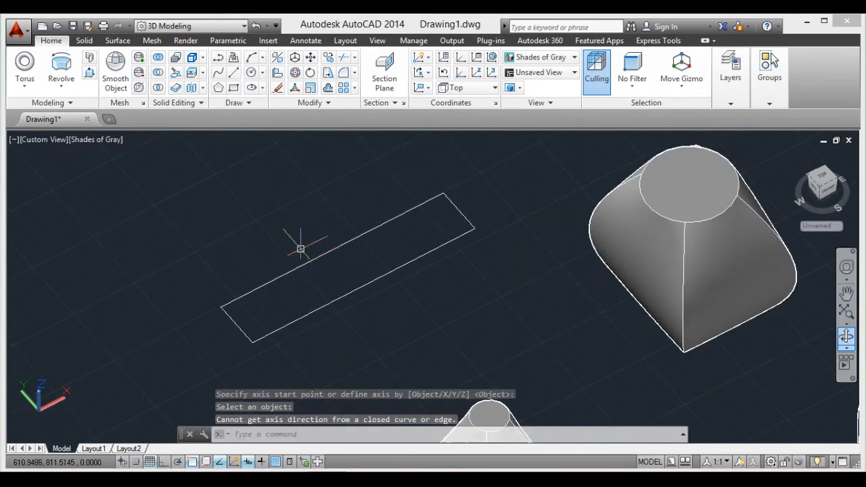
key("Escape")
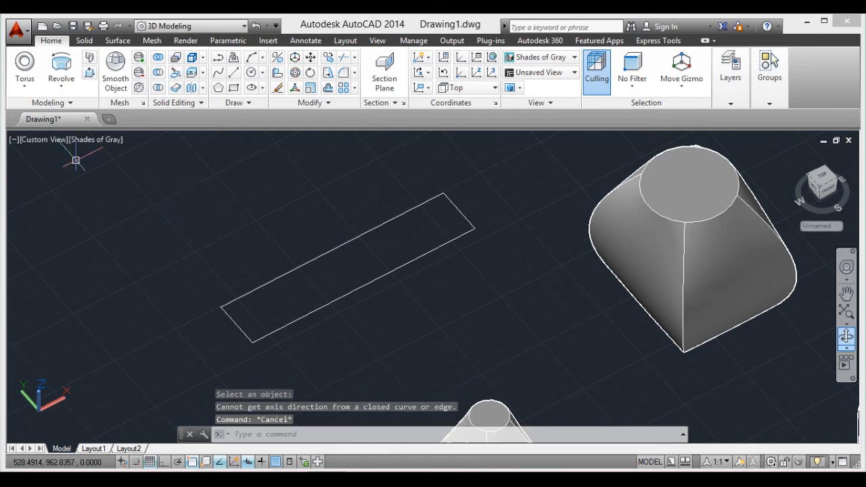
Step: Revolve the rectangle about its short edge farthest from the loft, setting a freehand angle that leaves a narrow wedge open in the disc
left_click(60, 64)
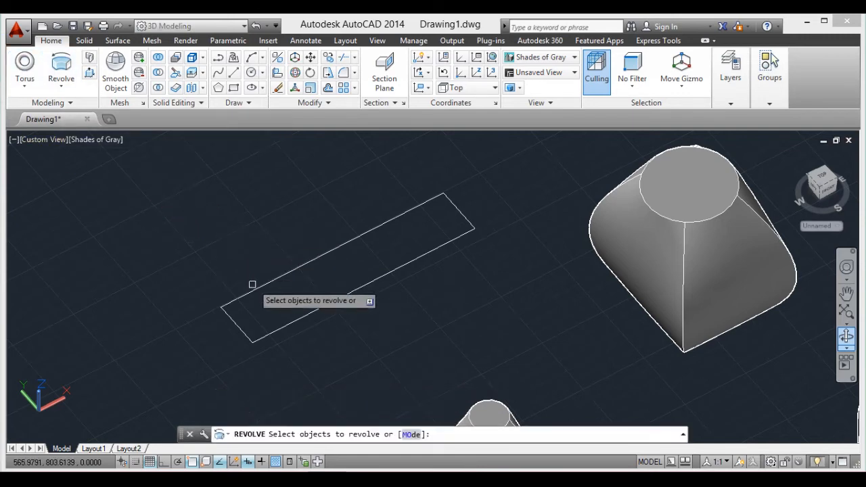
left_click(255, 288)
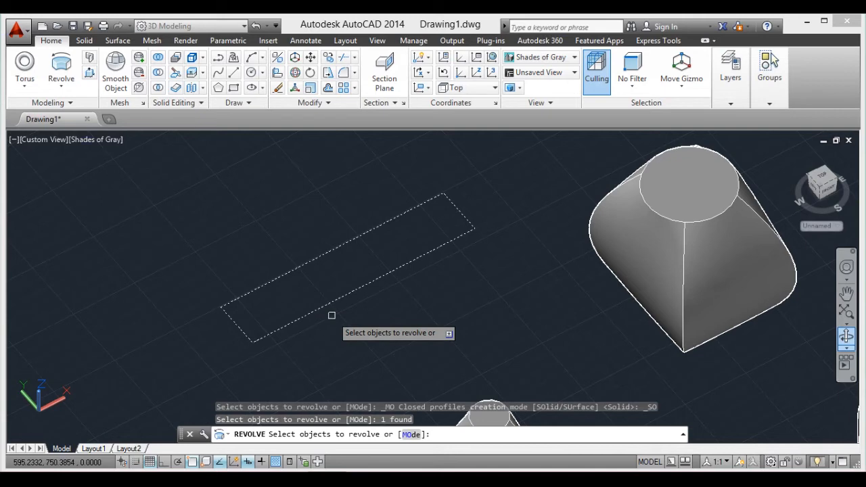
key("Return")
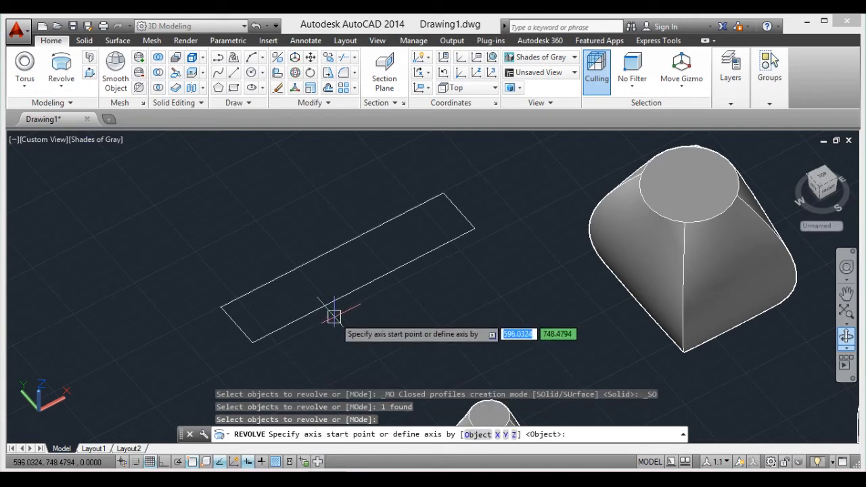
left_click(252, 343)
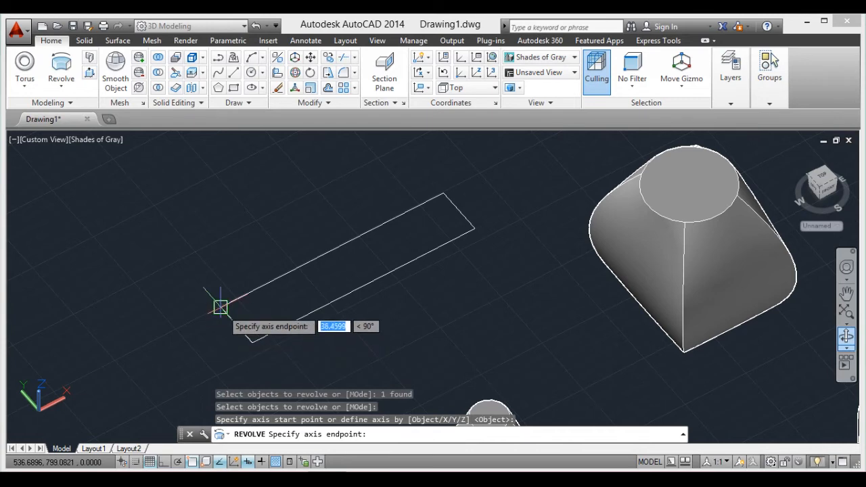
left_click(222, 309)
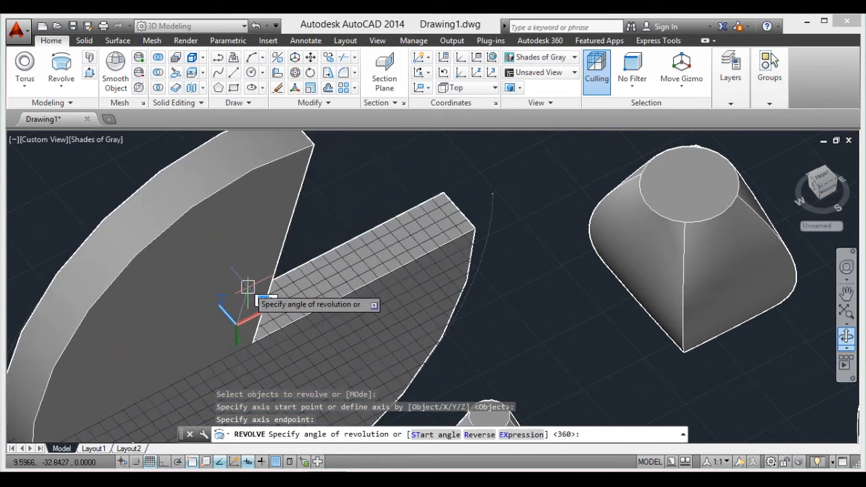
scroll(248, 287, "down", 3)
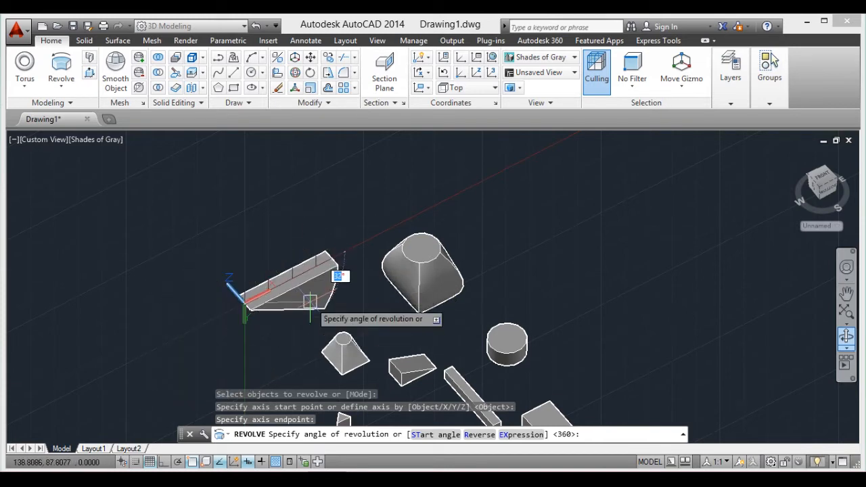
left_click(291, 251)
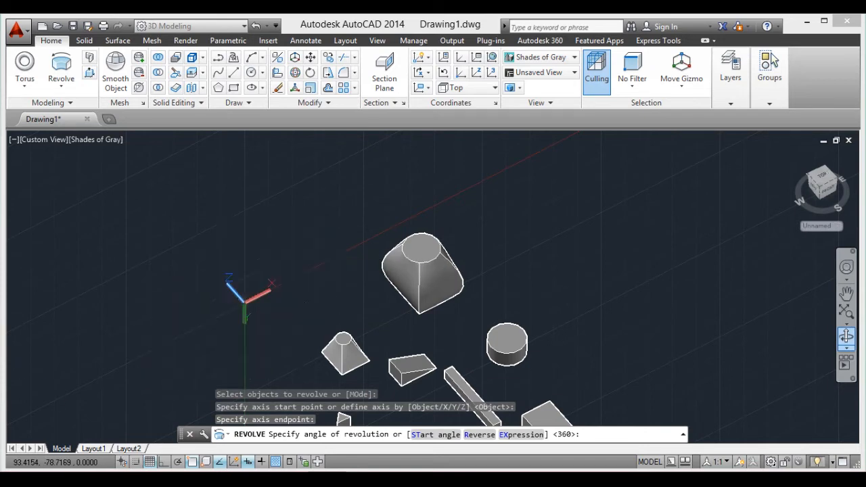
scroll(299, 255, "down", 6)
scroll(293, 256, "up", 6)
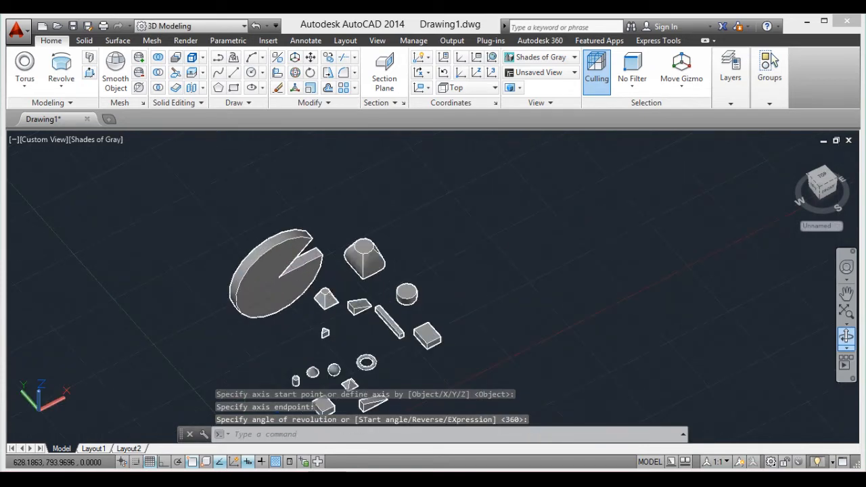
key("Escape")
key("Escape")
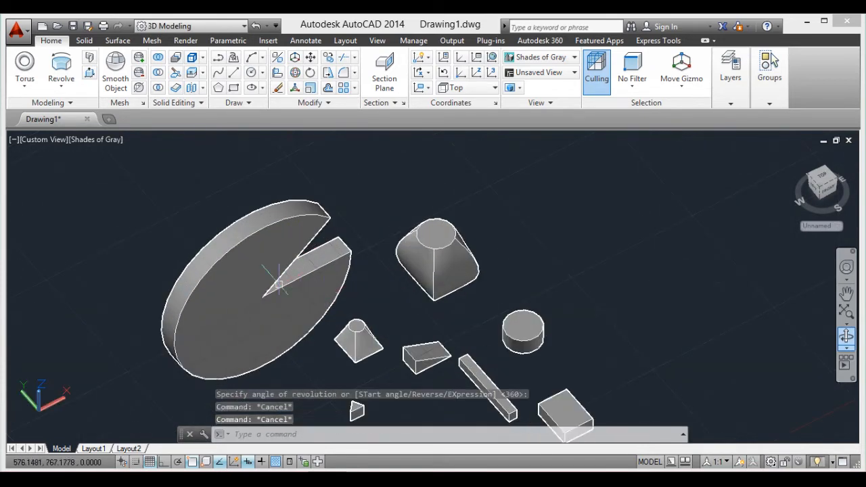
scroll(282, 255, "down", 5)
scroll(277, 252, "up", 3)
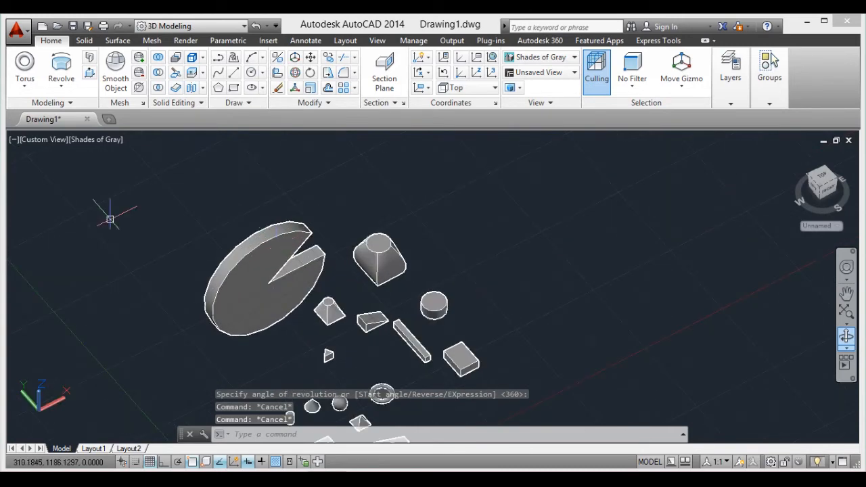
left_click(61, 85)
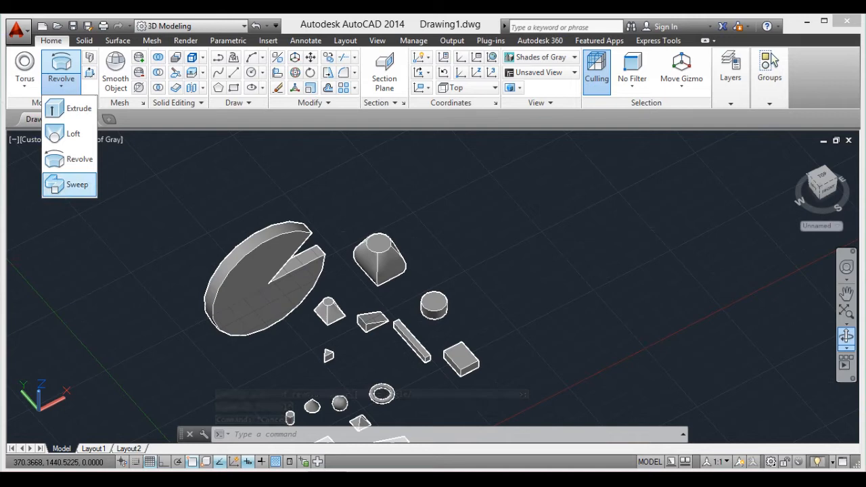
key("Escape")
Step: Draw an open zigzag path of seven connected lines with right-angle corners beyond the three-section loft, with Ortho on
scroll(478, 195, "up", 5)
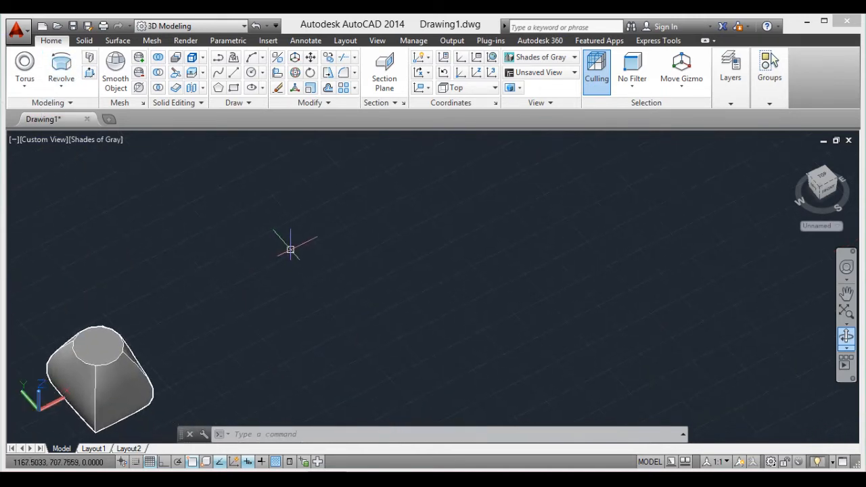
type("L")
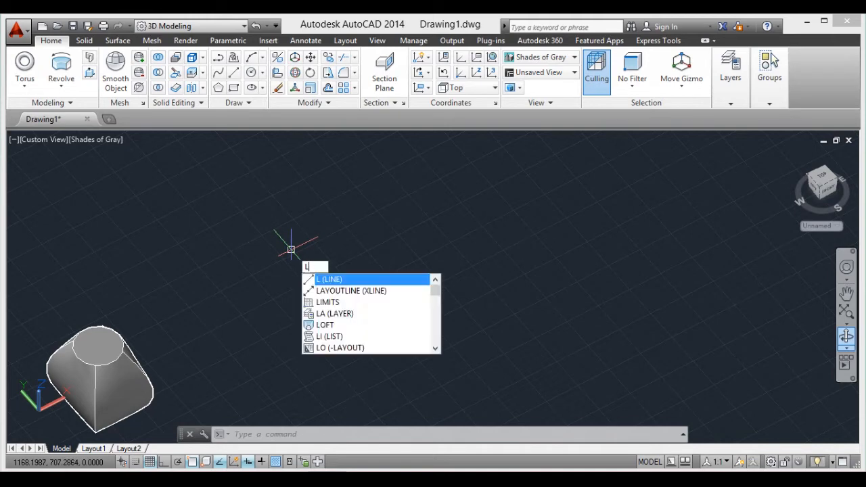
key("Return")
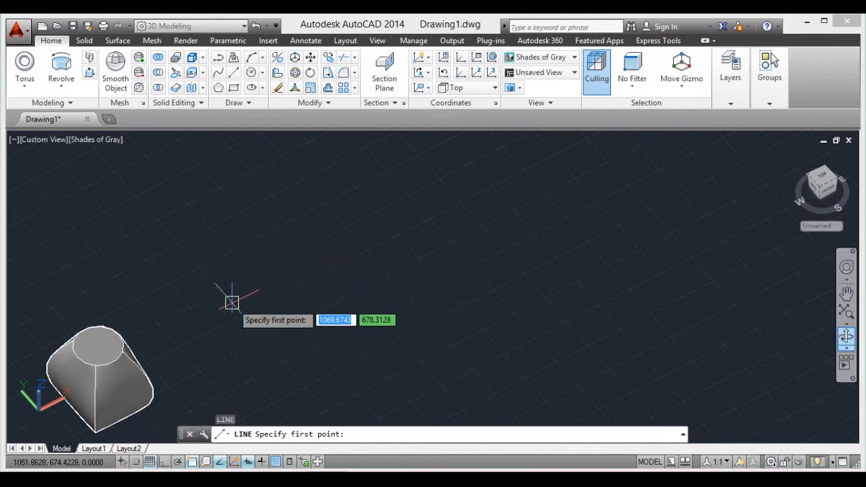
left_click(193, 307)
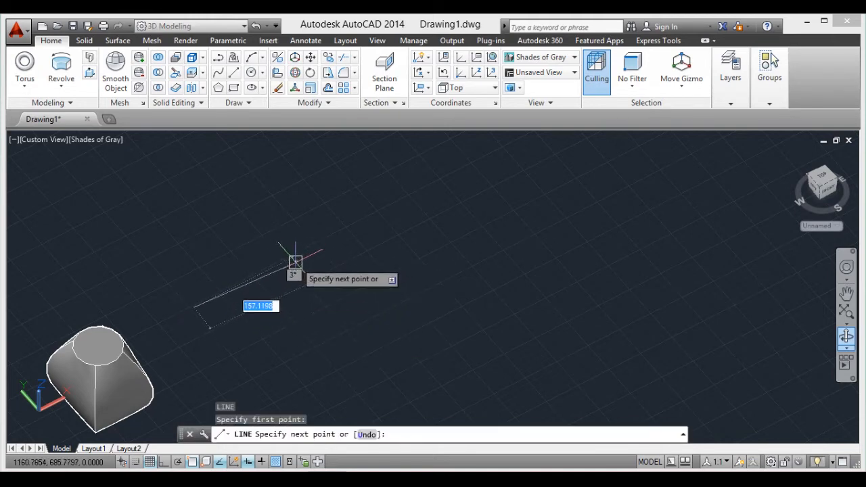
key("F8")
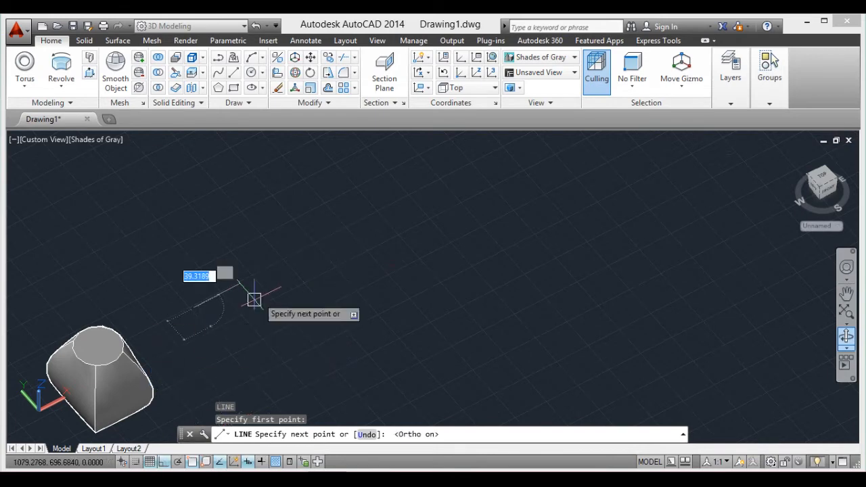
left_click(257, 275)
left_click(216, 226)
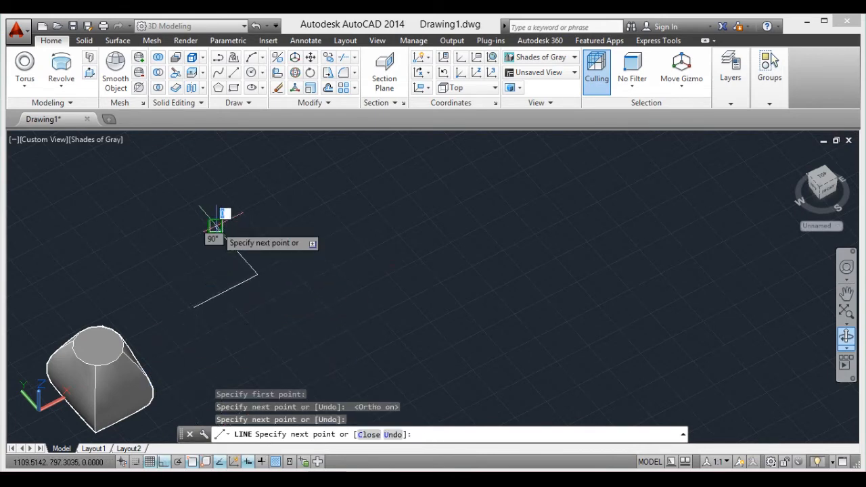
left_click(294, 184)
left_click(371, 263)
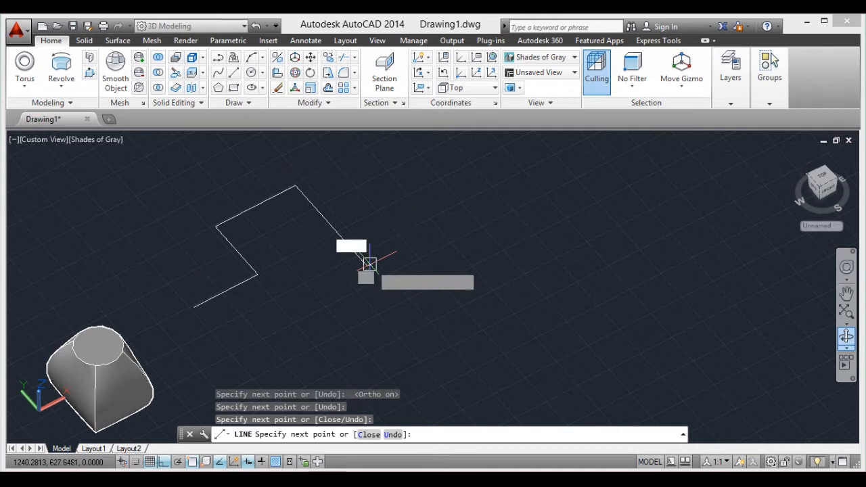
left_click(463, 244)
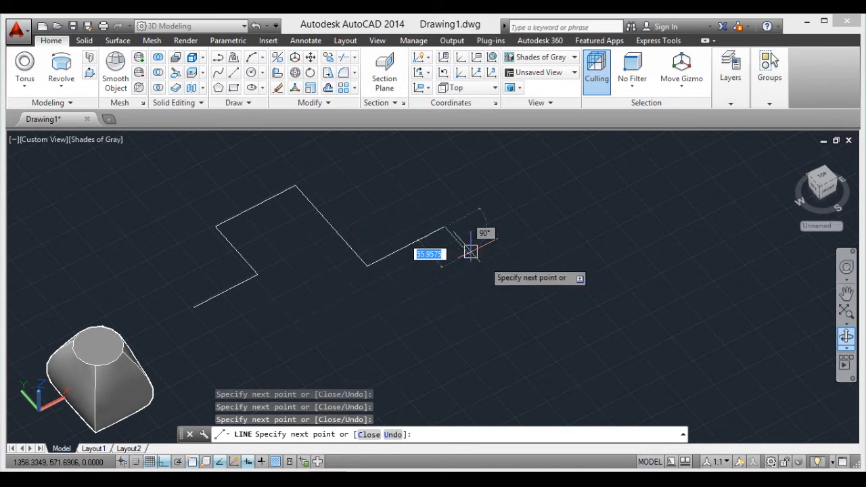
left_click(526, 310)
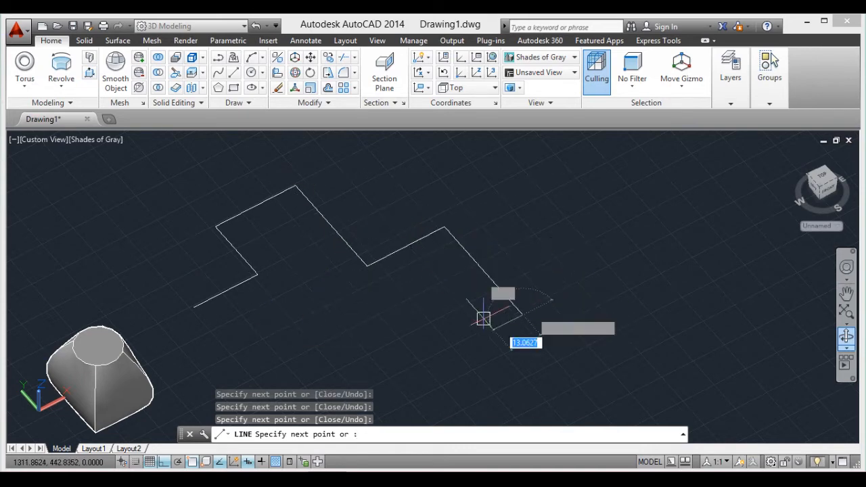
left_click(396, 343)
key("Escape")
Step: Draw a small circle of about 8.6 units radius centred on the zigzag path's free end nearest the loft
scroll(275, 339, "up", 3)
scroll(286, 319, "down", 3)
scroll(268, 303, "up", 4)
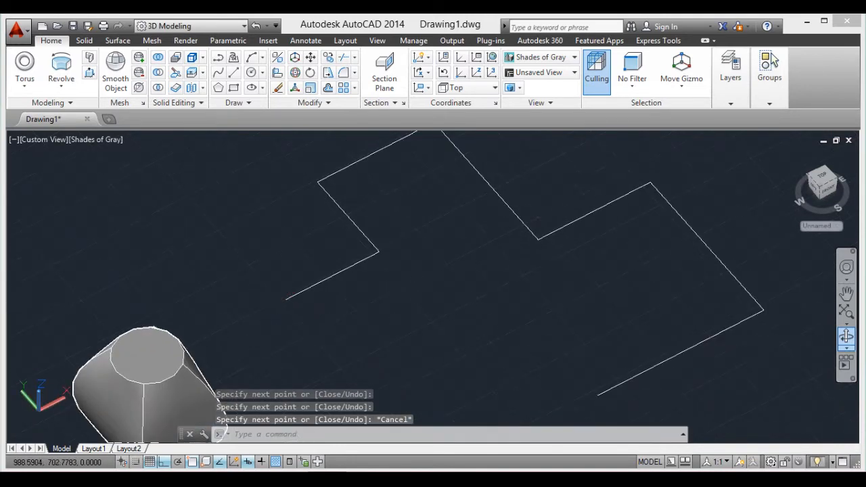
type("c")
key("Return")
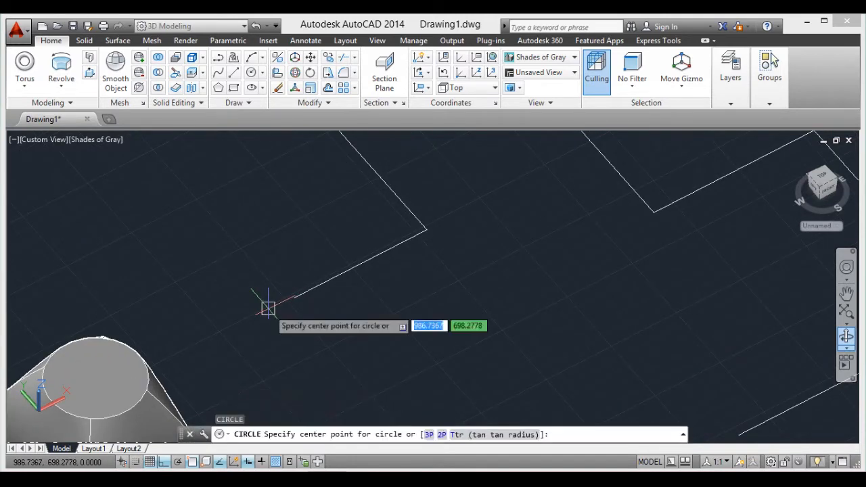
left_click(292, 298)
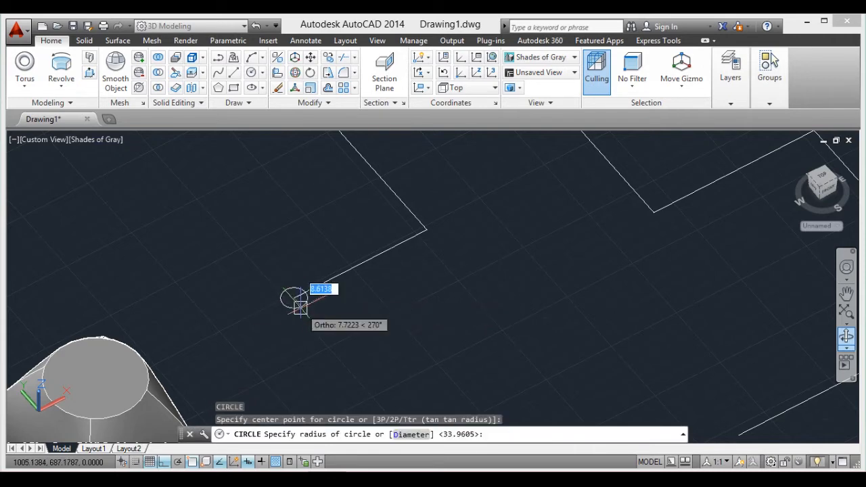
left_click(302, 308)
scroll(375, 319, "down", 4)
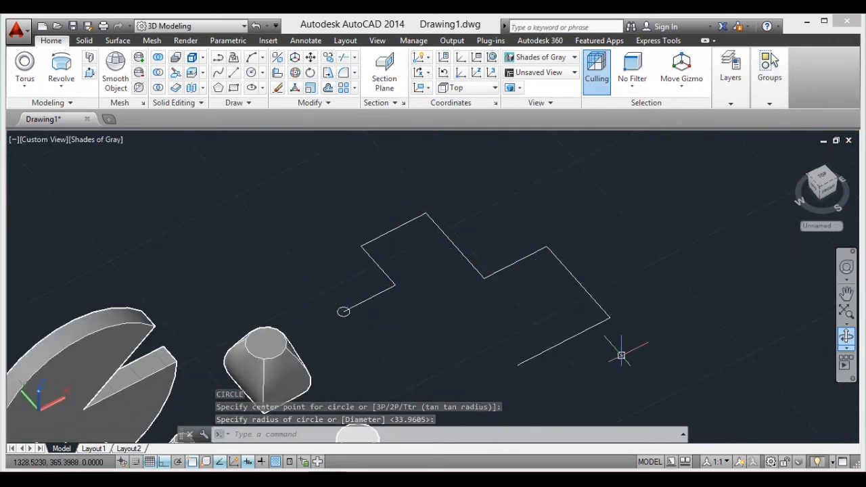
Step: Sweep the small circle along the first line of the zigzag path as a solid
scroll(388, 291, "up", 2)
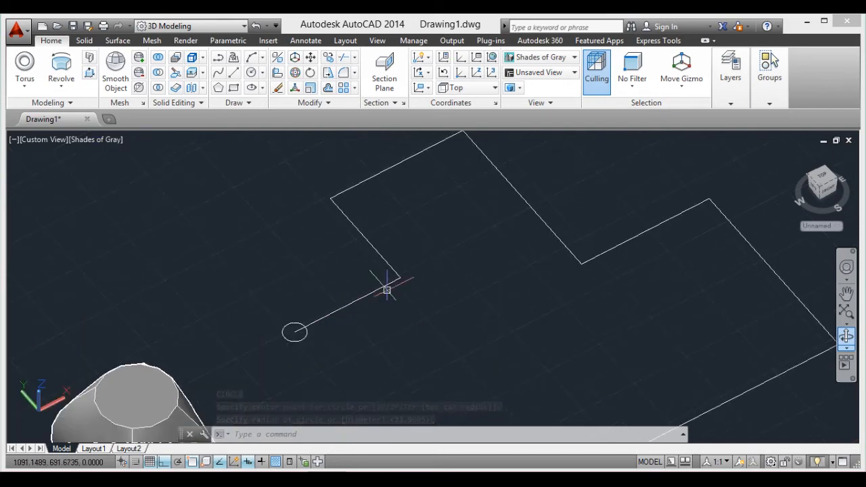
scroll(410, 247, "down", 4)
scroll(367, 274, "up", 3)
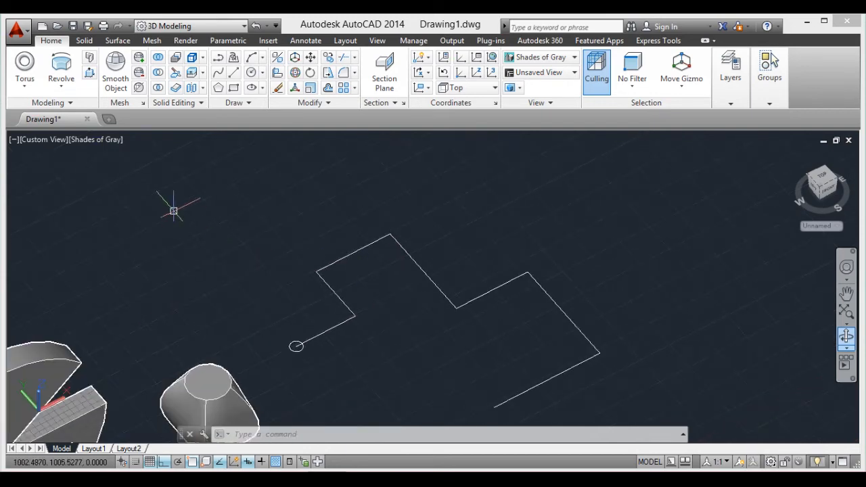
left_click(61, 86)
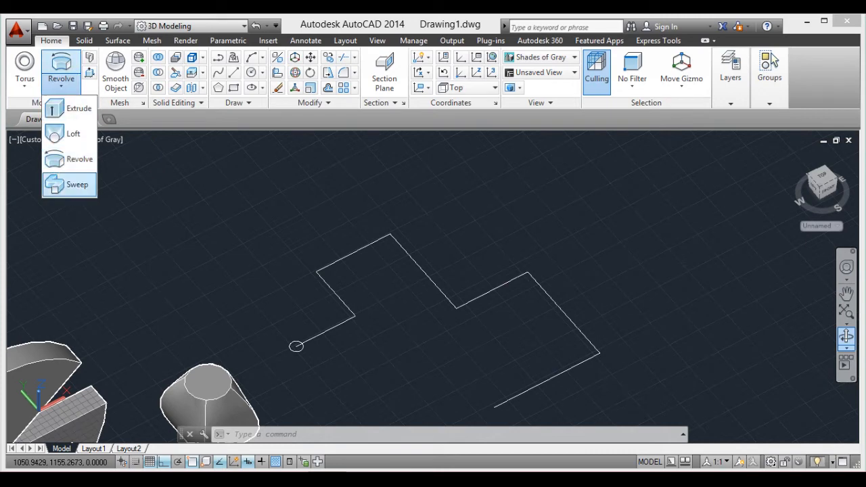
left_click(65, 182)
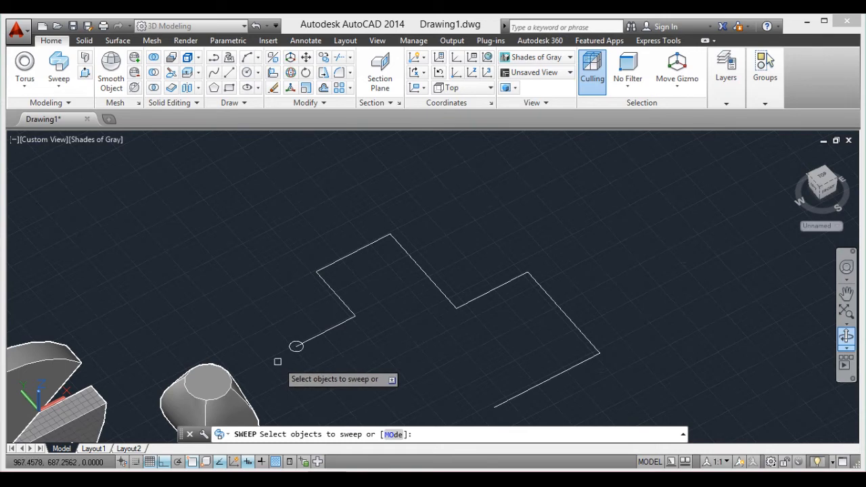
scroll(276, 359, "up", 6)
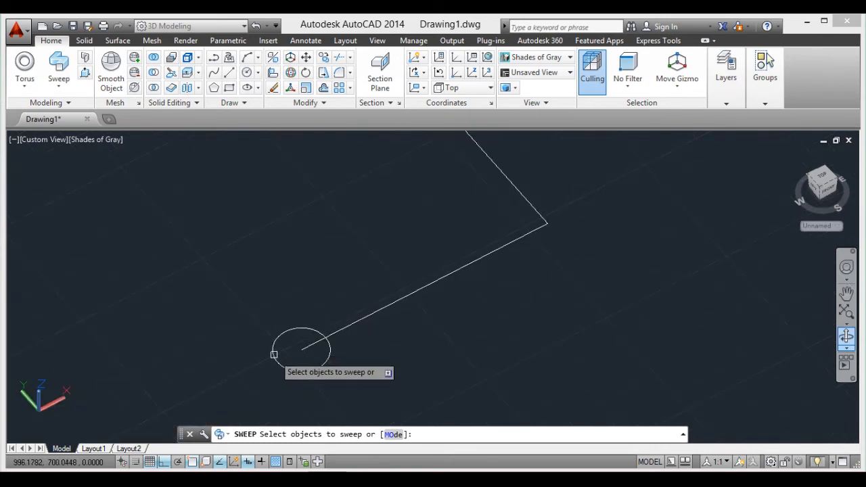
left_click(274, 354)
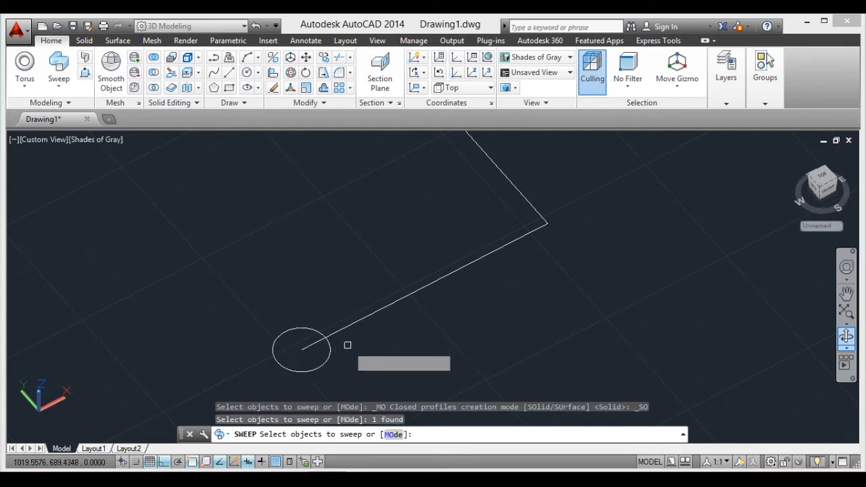
key("Return")
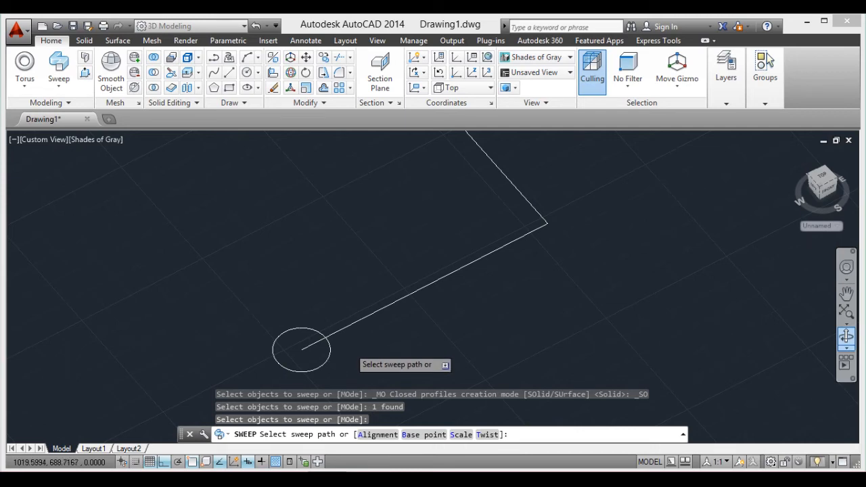
scroll(349, 345, "down", 4)
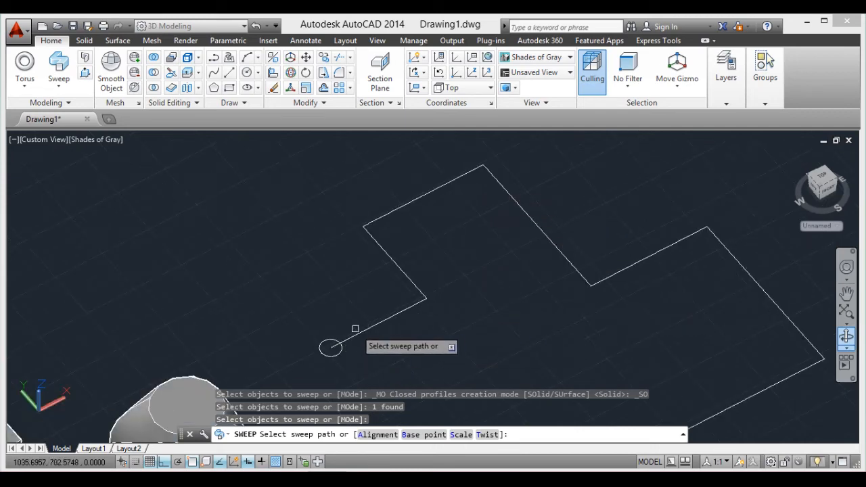
left_click(357, 334)
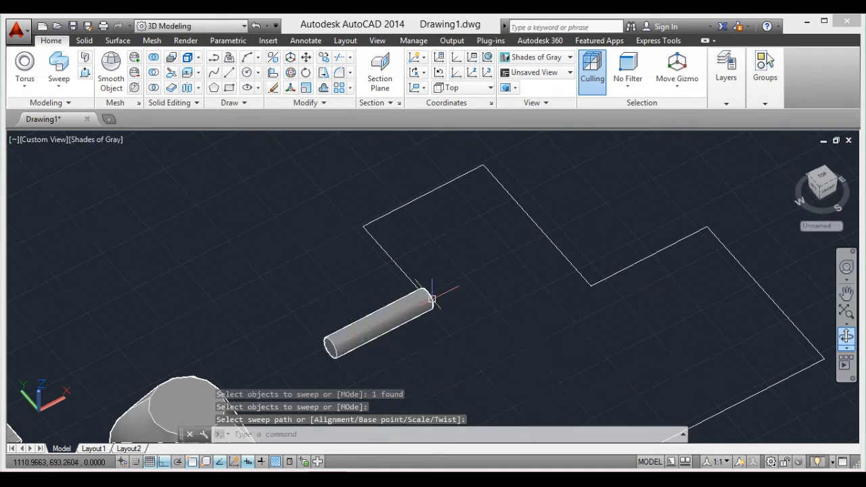
scroll(432, 298, "down", 5)
scroll(413, 277, "up", 4)
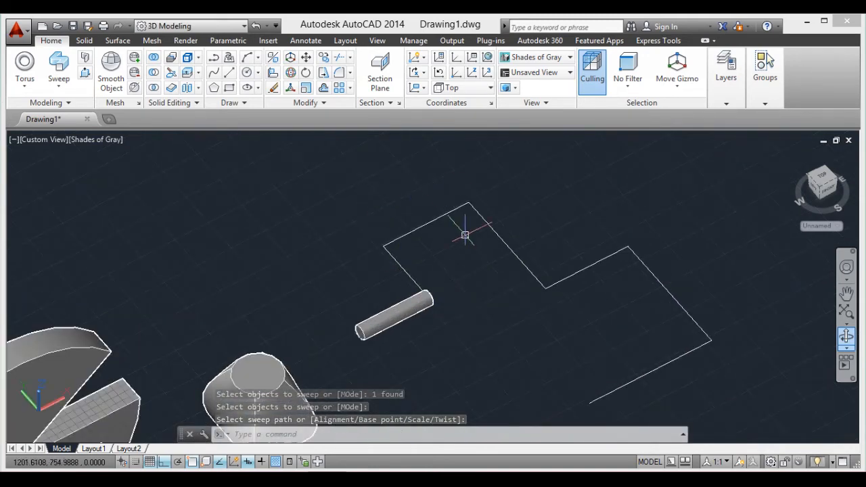
scroll(452, 274, "down", 3)
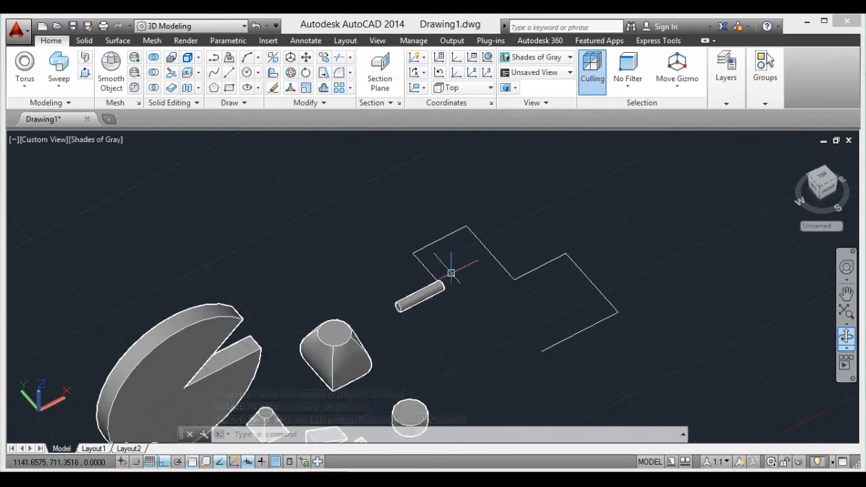
key("Escape")
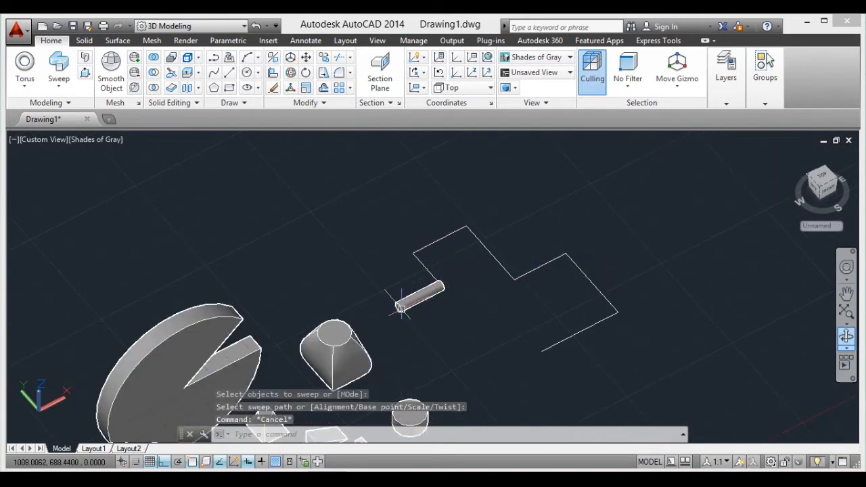
Step: Delete the short swept cylinder at the start of the zigzag path
scroll(419, 298, "up", 4)
scroll(465, 261, "down", 4)
scroll(421, 294, "up", 3)
scroll(372, 318, "down", 1)
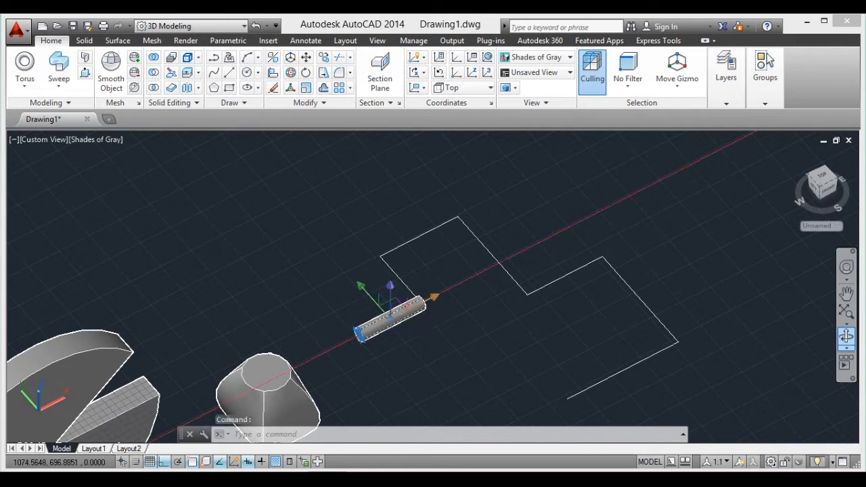
key("Delete")
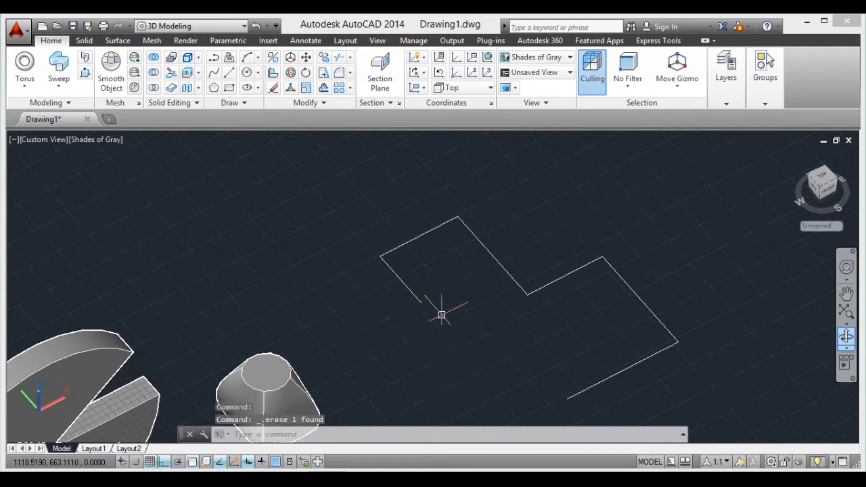
Step: Start a new line near the zigzag path's open end closest to the loft
key("Return")
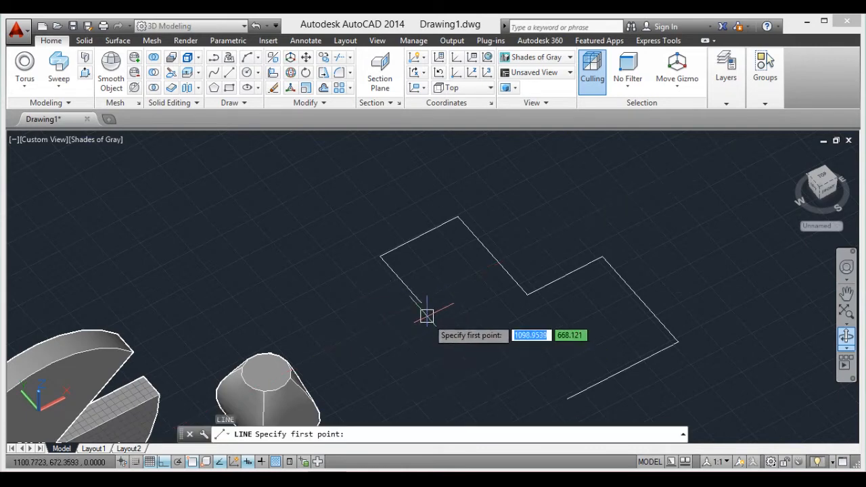
Step: Draw one more line segment from the open upper-left branch of the zigzag outline and finish the Line command
left_click(420, 303)
left_click(364, 332)
key("Return")
scroll(406, 331, "down", 5)
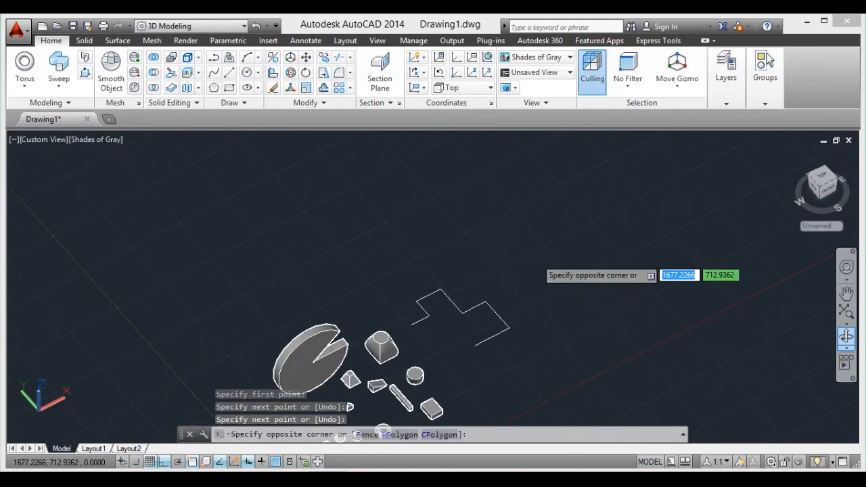
left_click(534, 258)
key("Escape")
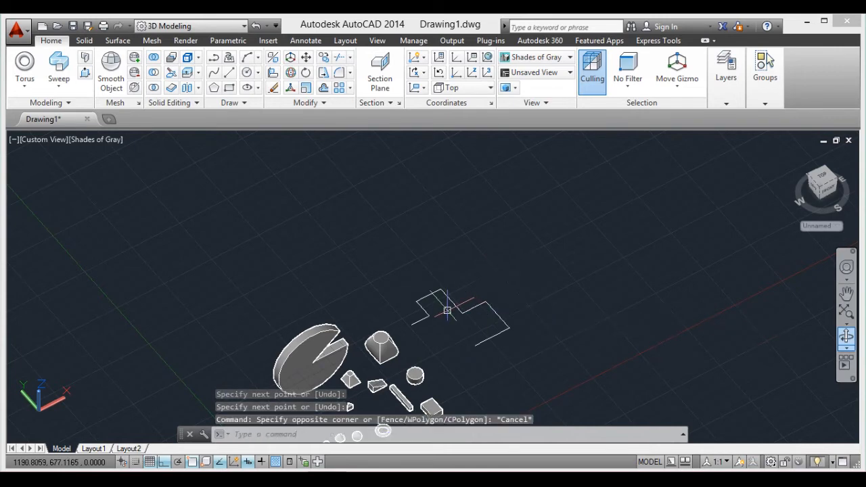
Step: Select two segments of the zigzag outline to check whether they are separate objects, and clear the selection
left_click(453, 301)
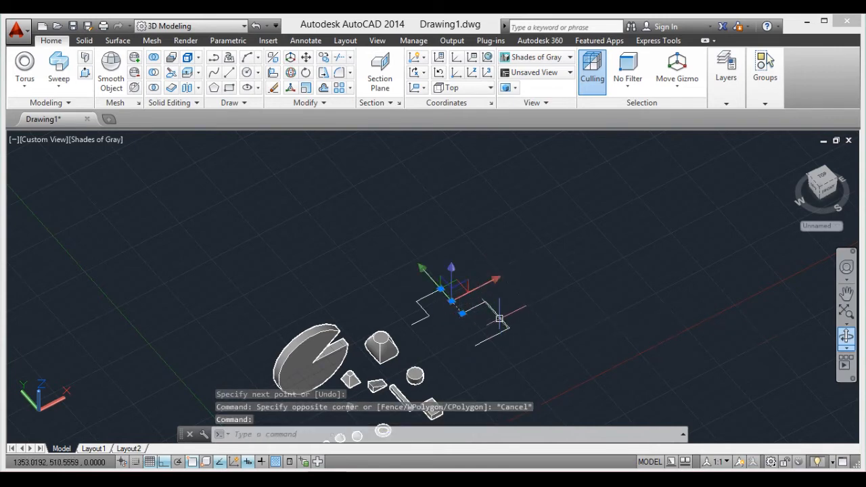
left_click(499, 318)
scroll(542, 353, "up", 3)
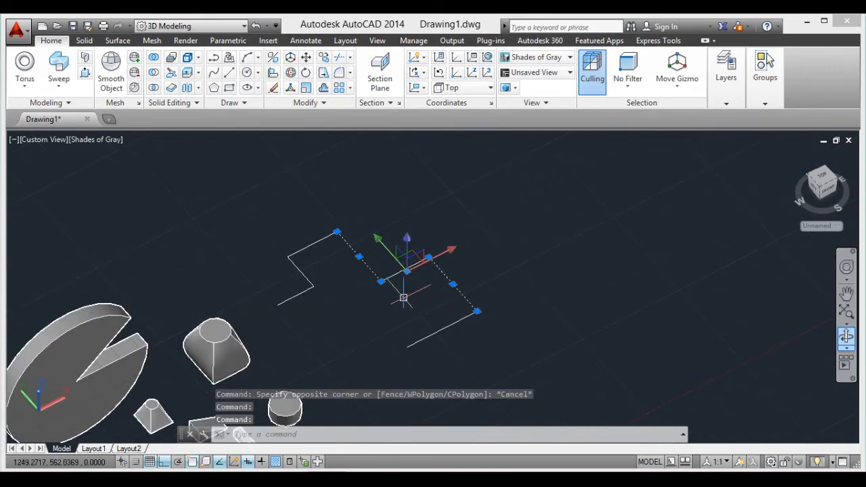
key("Escape")
scroll(450, 311, "down", 5)
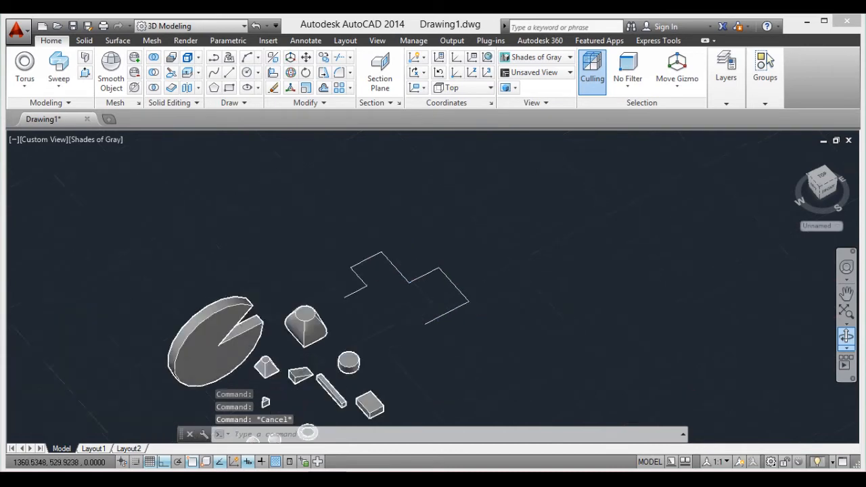
Step: Join all seven lines of the zigzag outline into a single polyline
left_click(494, 239)
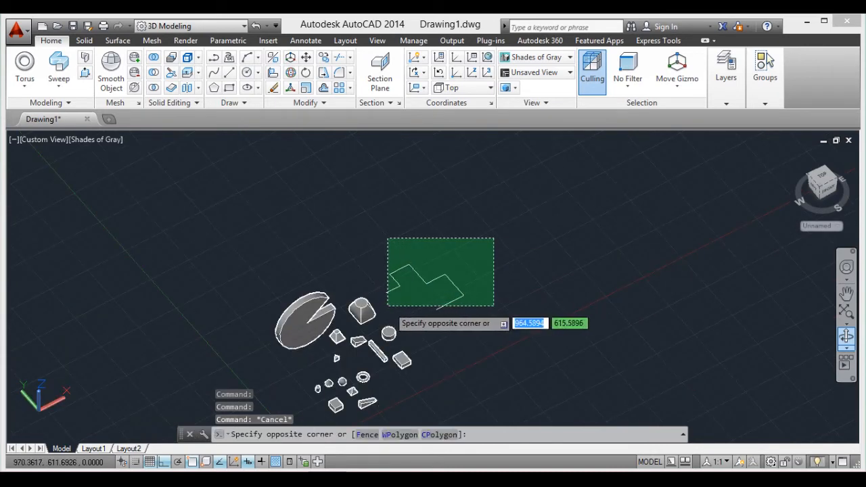
left_click(387, 306)
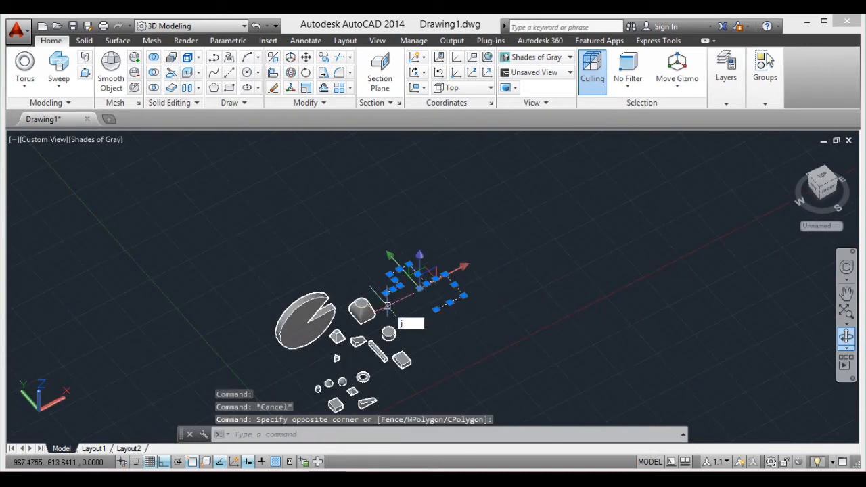
key("Return")
scroll(424, 277, "up", 3)
left_click(420, 288)
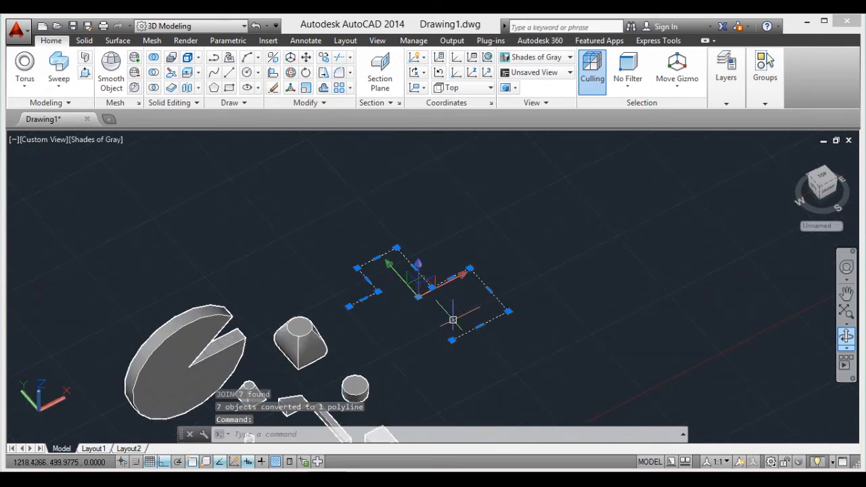
key("Escape")
Step: Draw a small circle centred on the open end of the zigzag polyline nearest the rounded loft solid
scroll(351, 294, "up", 4)
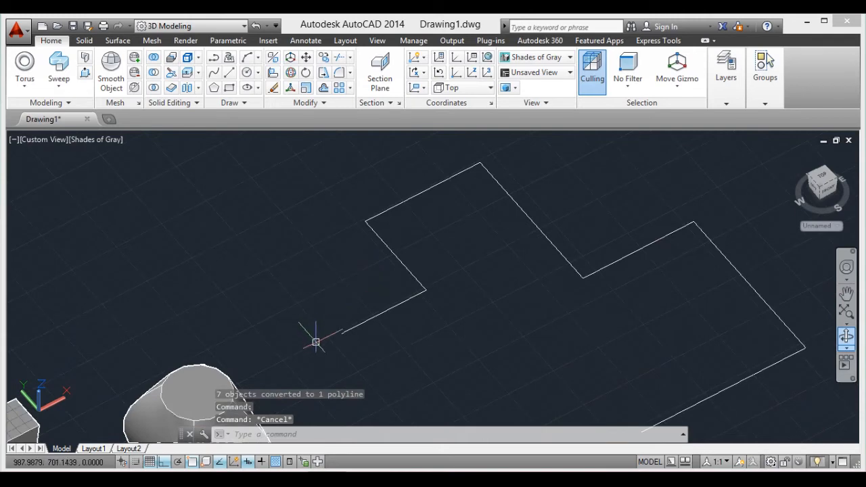
type("c")
key("Return")
left_click(340, 333)
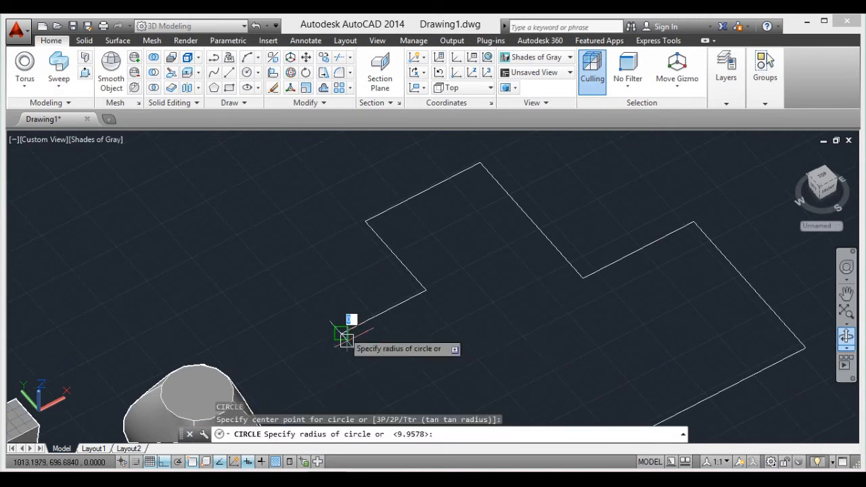
left_click(349, 339)
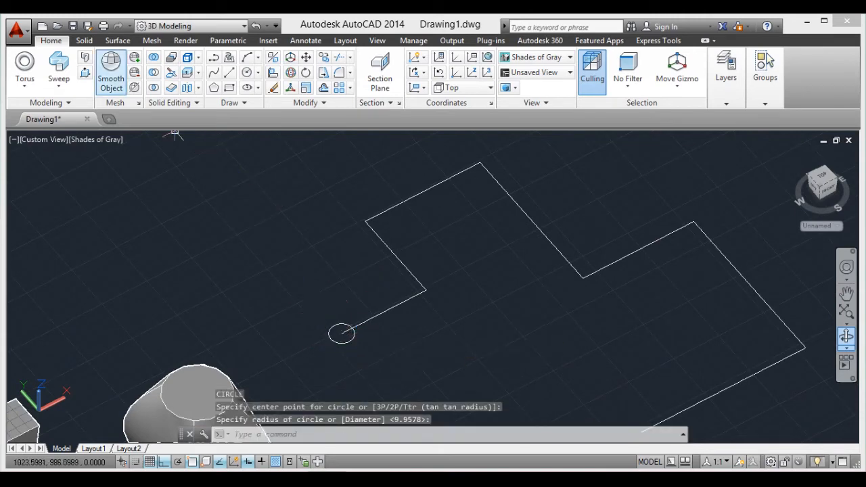
Step: Sweep the small circle along the zigzag polyline to form a solid pipe
left_click(59, 68)
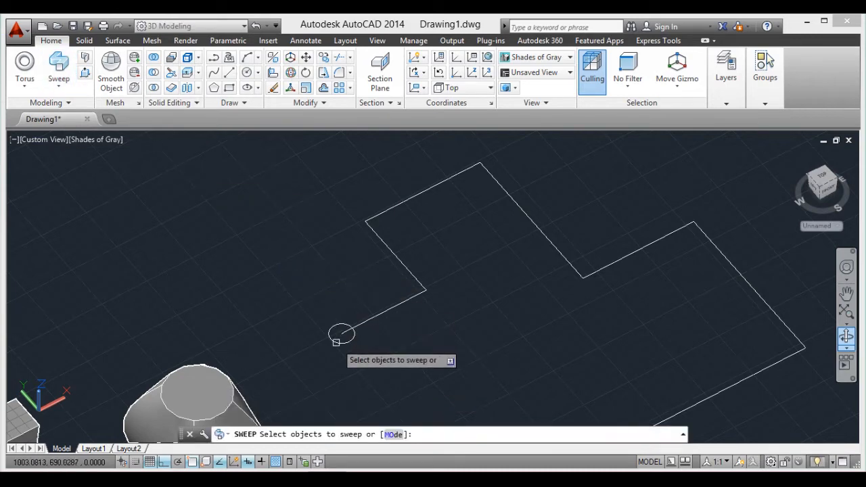
left_click(336, 343)
key("Return")
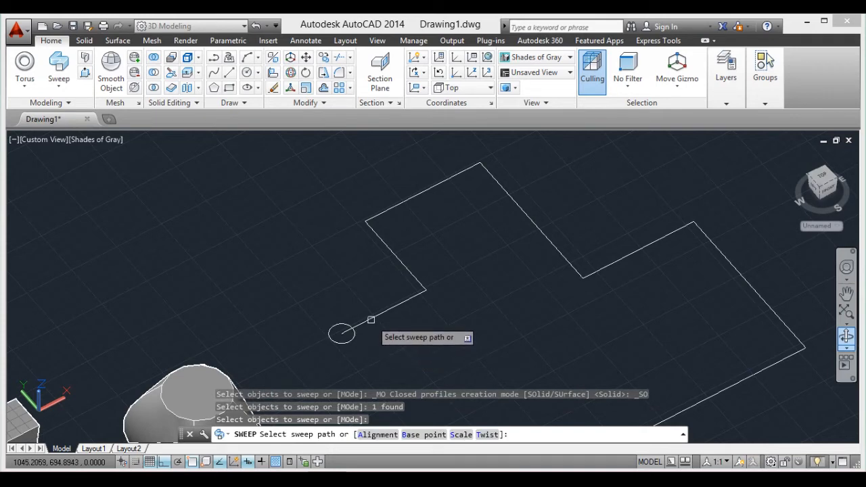
left_click(370, 319)
scroll(376, 322, "down", 5)
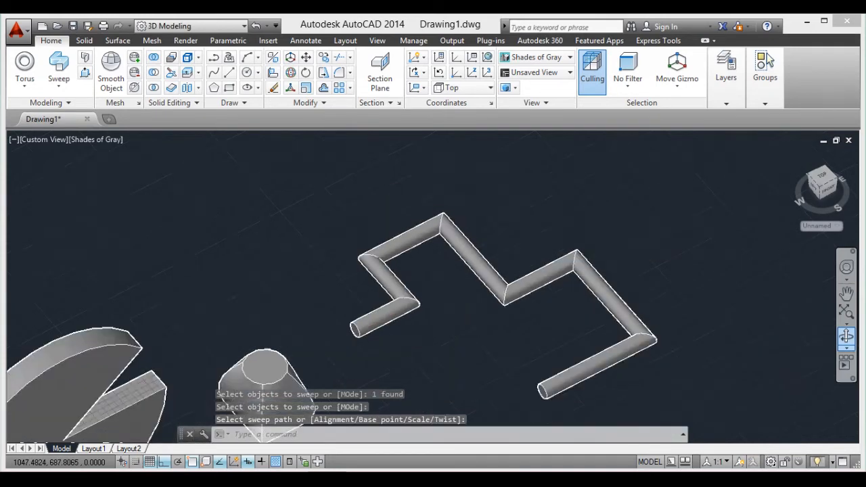
scroll(419, 340, "up", 3)
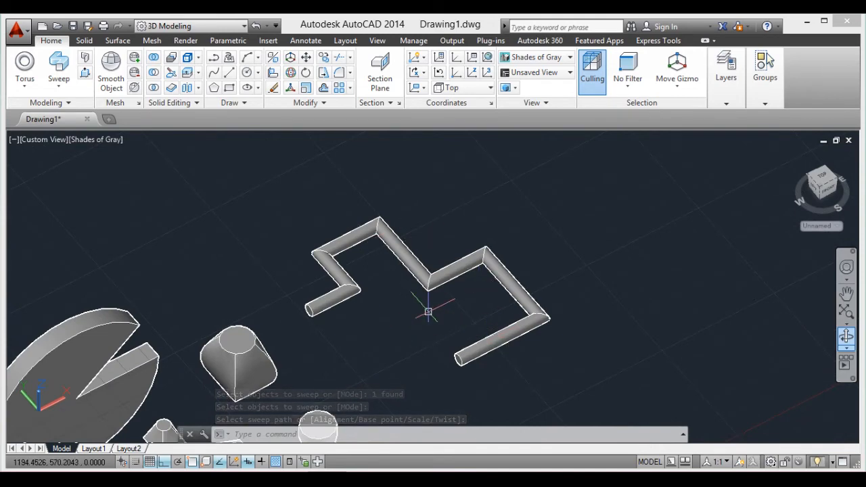
scroll(428, 312, "down", 3)
scroll(428, 312, "up", 3)
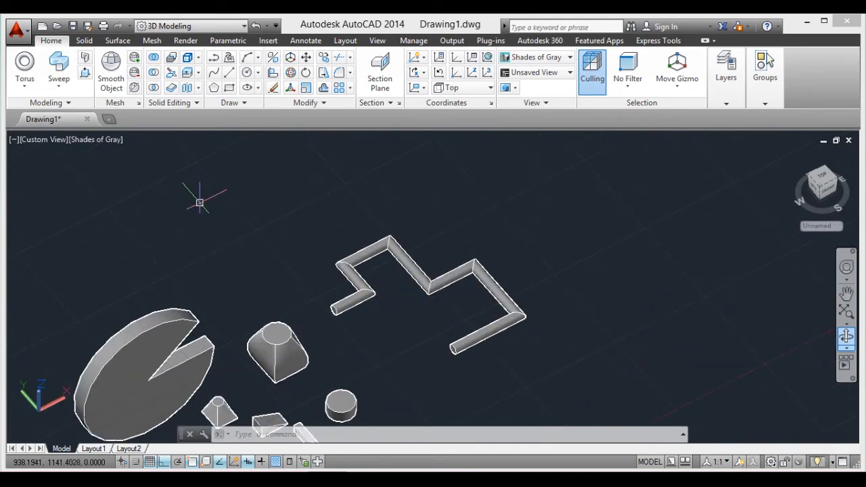
scroll(290, 248, "up", 2)
middle_click_drag(305, 250, 332, 301)
scroll(332, 301, "down", 5)
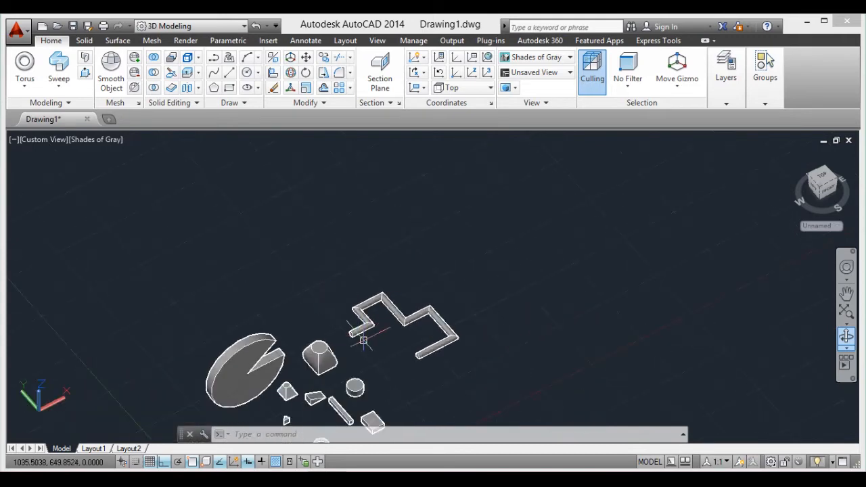
scroll(404, 377, "up", 3)
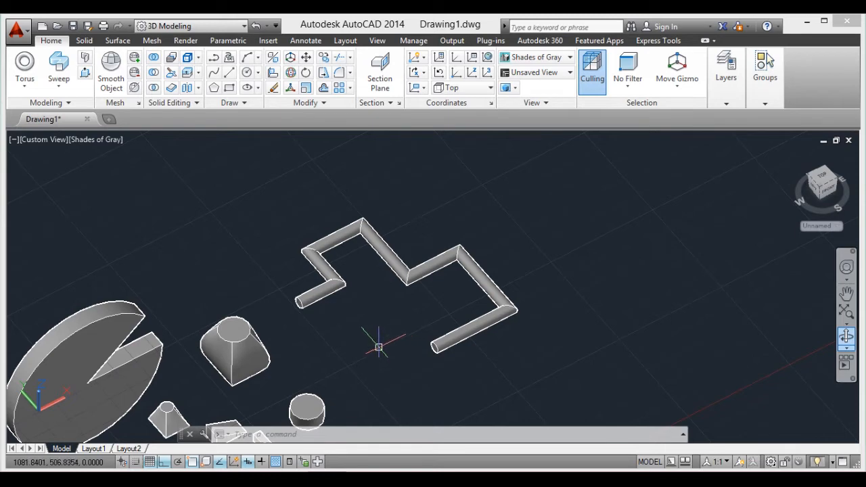
left_click(59, 83)
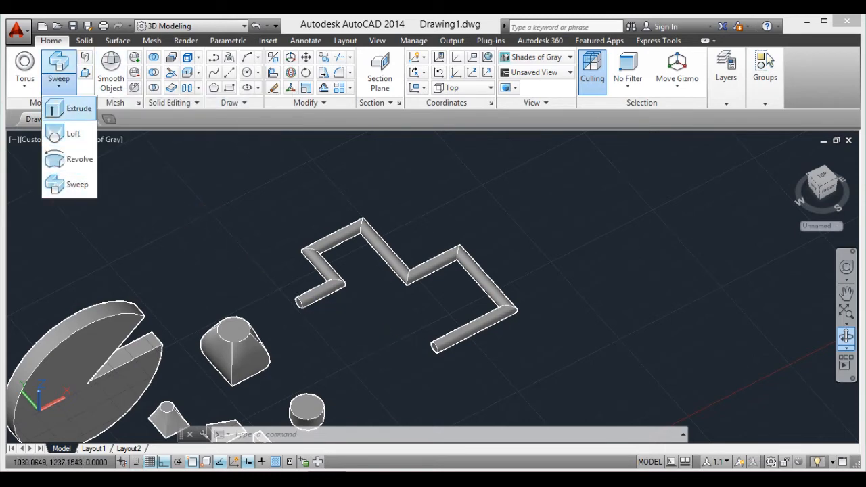
left_click(73, 109)
left_click(59, 85)
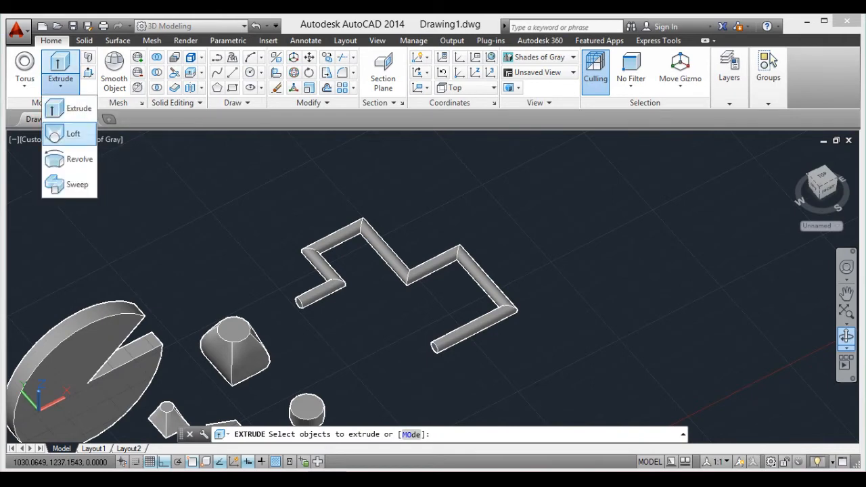
left_click(136, 163)
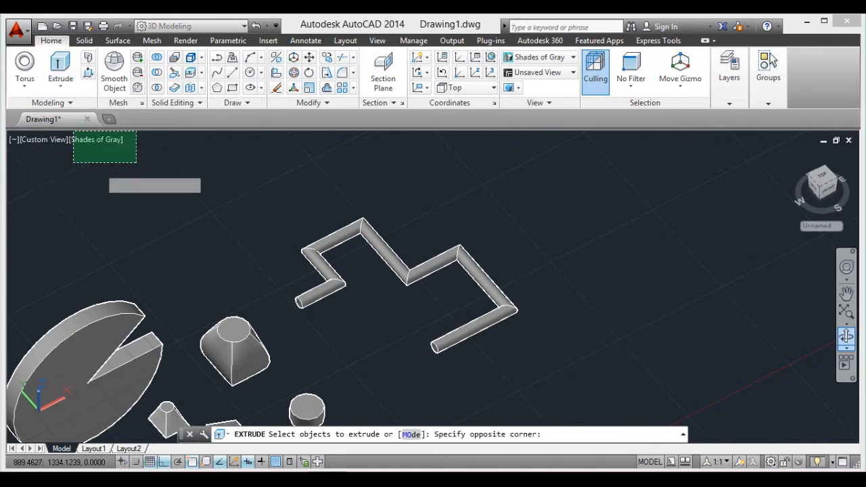
key("Escape")
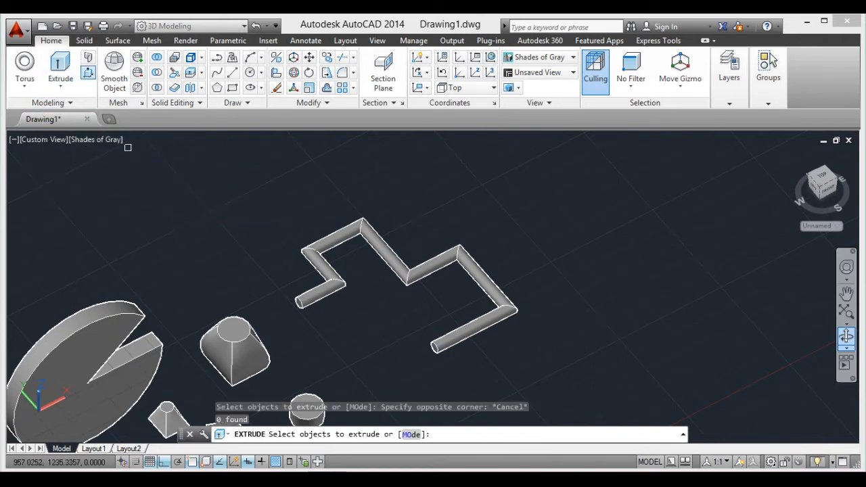
scroll(382, 203, "down", 5)
scroll(379, 203, "up", 3)
scroll(379, 203, "down", 4)
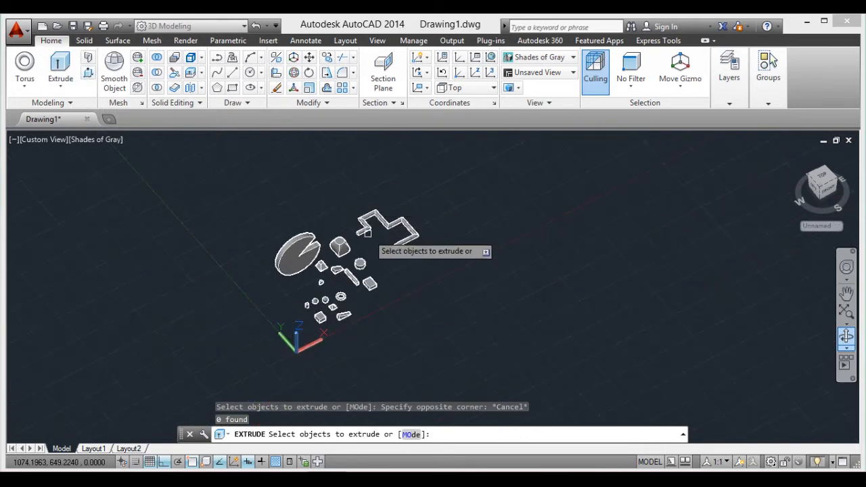
scroll(369, 235, "up", 2)
scroll(369, 232, "up", 2)
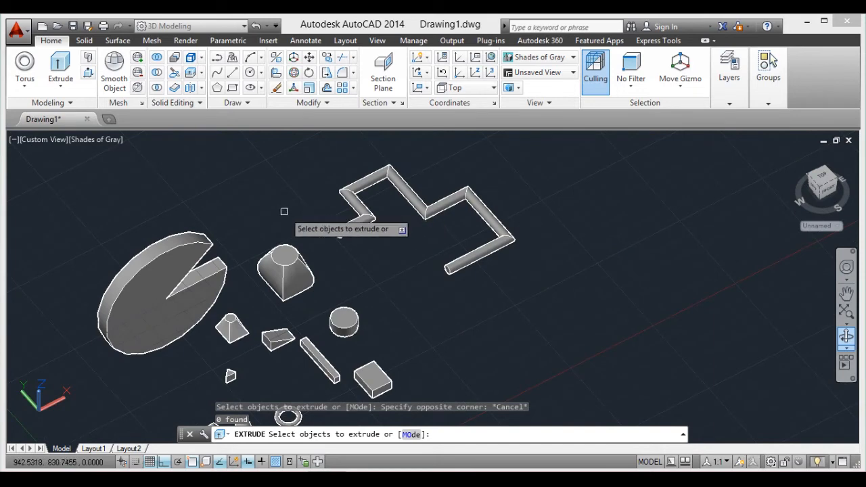
scroll(341, 231, "down", 4)
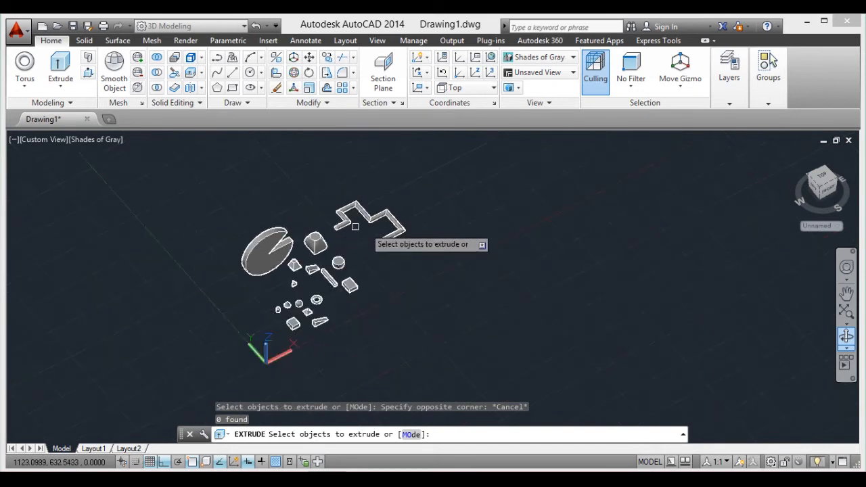
scroll(282, 272, "up", 3)
scroll(273, 266, "up", 4)
scroll(273, 272, "down", 4)
scroll(259, 258, "up", 4)
scroll(260, 257, "down", 2)
scroll(349, 248, "up", 3)
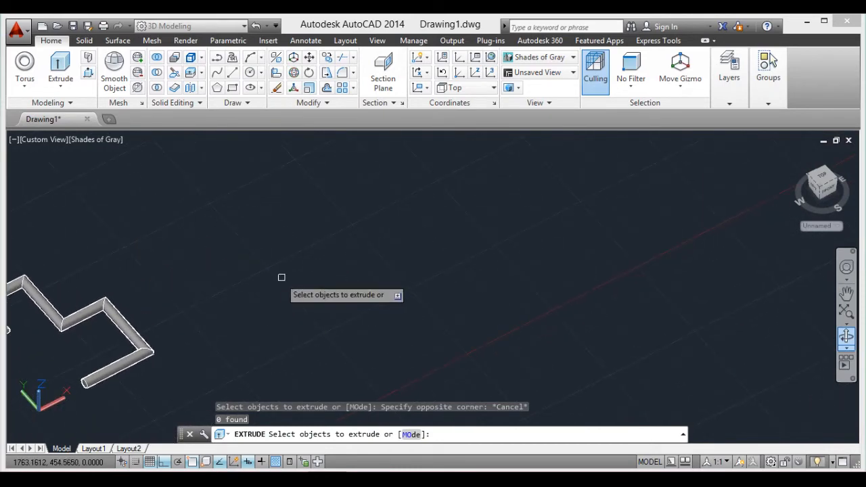
scroll(213, 291, "up", 2)
scroll(212, 292, "up", 1)
key("Escape")
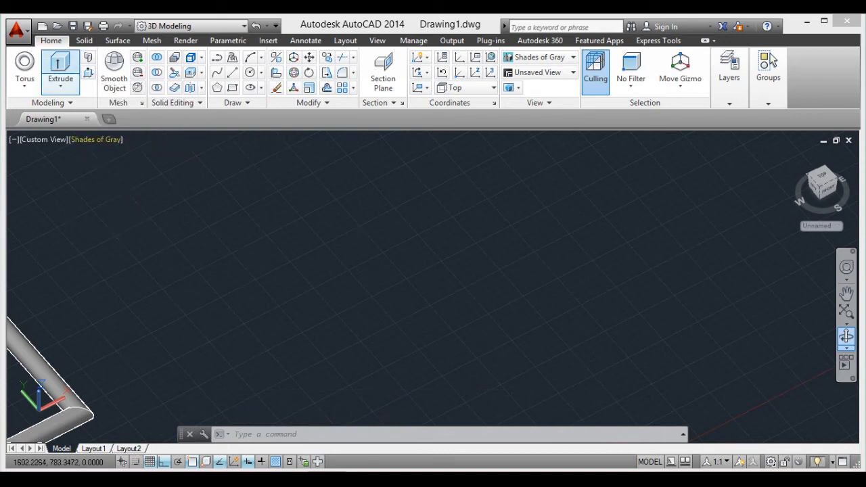
Step: Draw a small rectangle in the empty area away from the existing solids
scroll(132, 299, "up", 4)
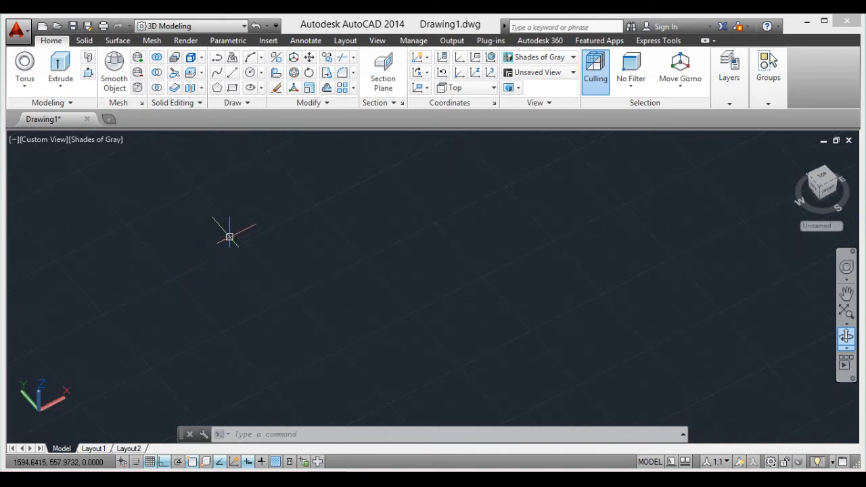
type("c")
key("Return")
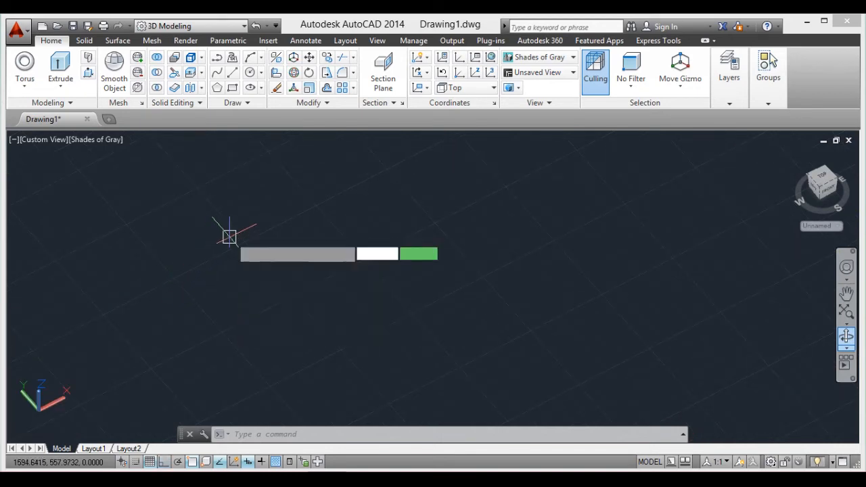
left_click(209, 262)
left_click(276, 279)
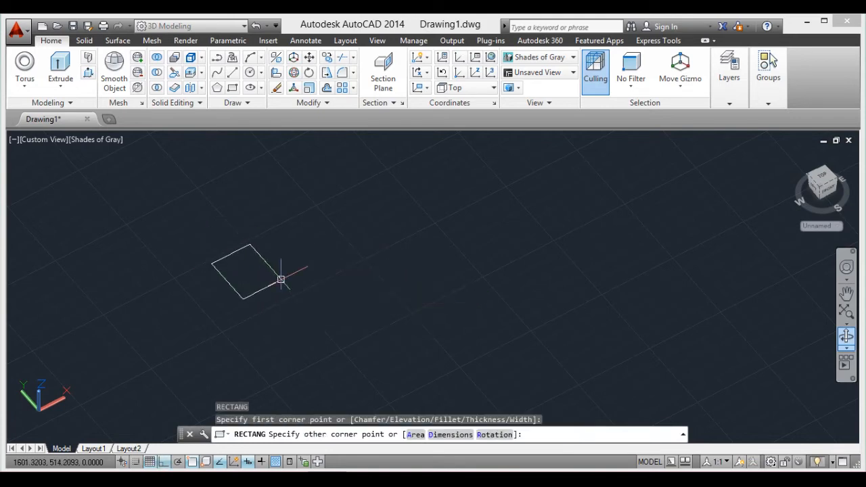
Step: Draw a second, larger rectangle beside the small one
key("Return")
left_click(326, 211)
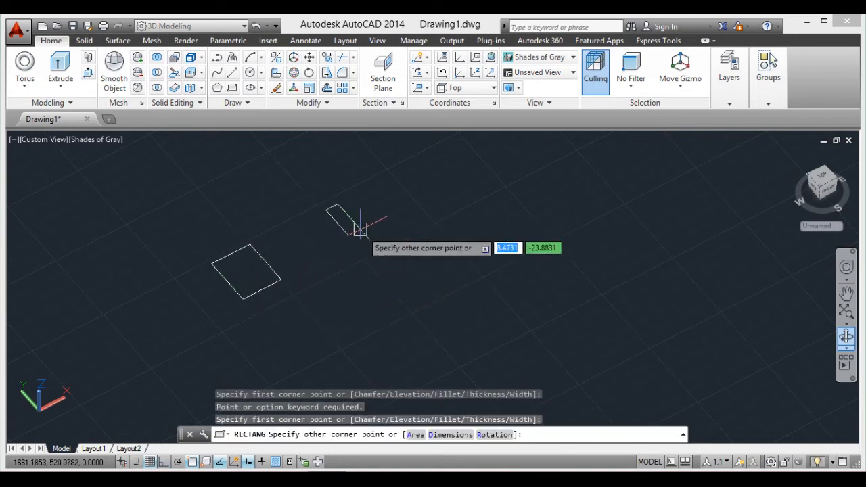
left_click(441, 219)
key("Return")
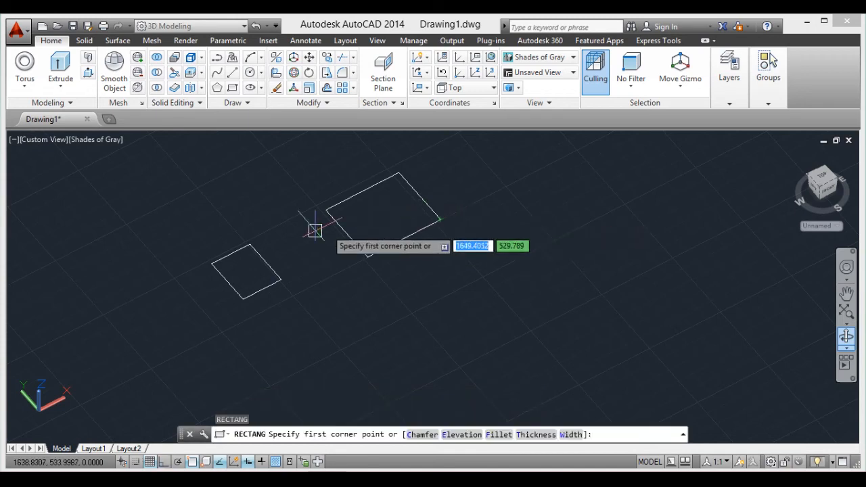
Step: Extrude the smaller rectangle to a height of 20 to form a solid box
scroll(215, 248, "up", 3)
scroll(213, 246, "down", 4)
scroll(213, 247, "up", 3)
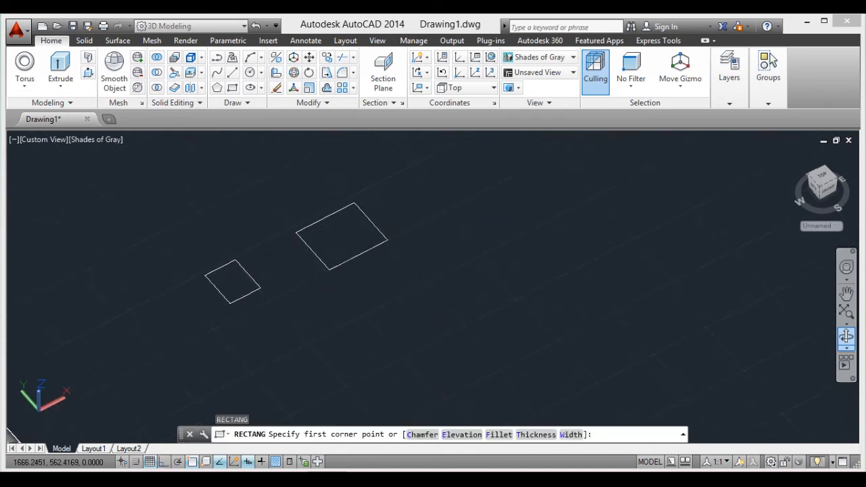
middle_click_drag(195, 262, 210, 229)
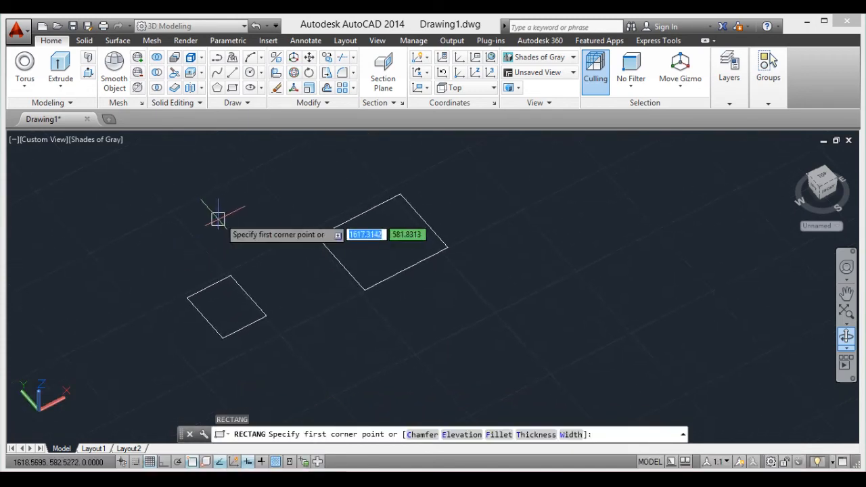
left_click(60, 68)
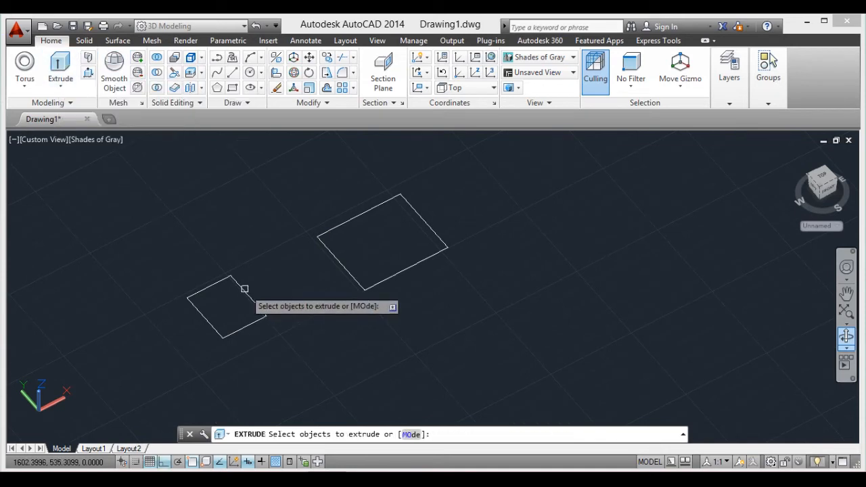
left_click(244, 289)
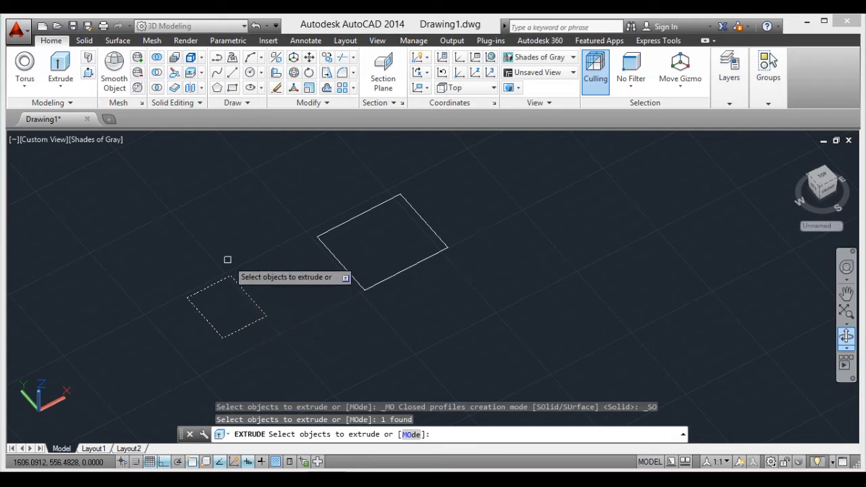
key("Return")
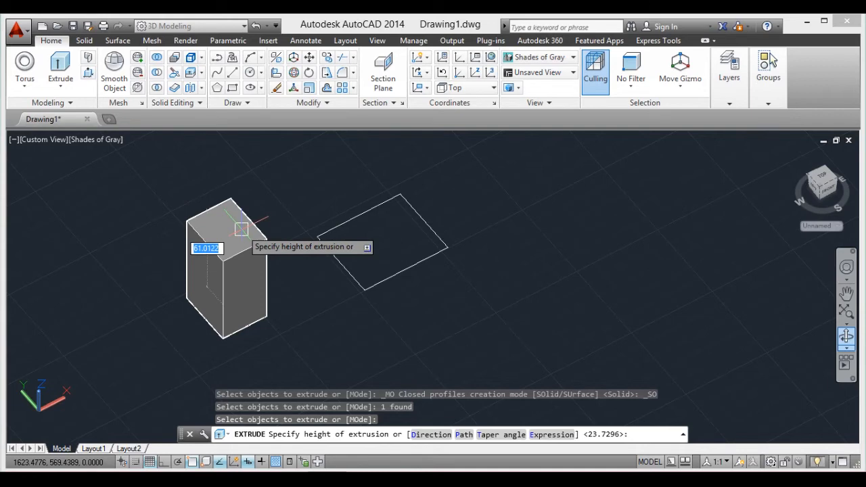
type("20")
key("Return")
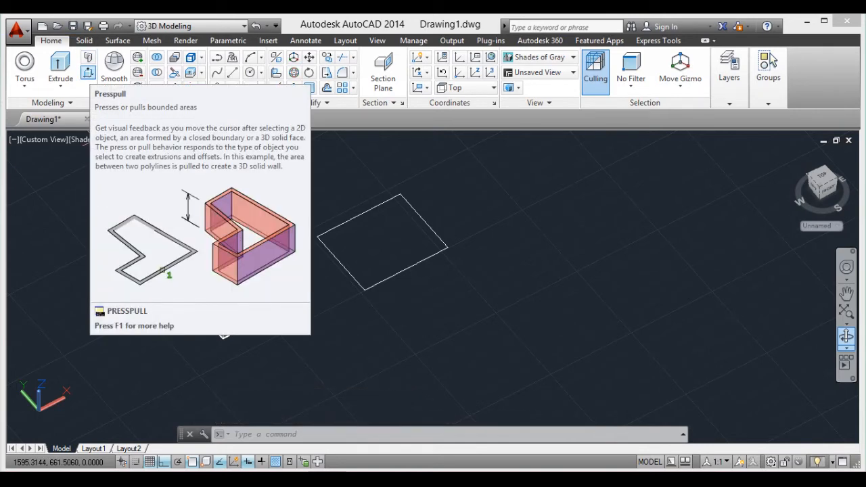
Step: Presspull the larger rectangle's bounded area to a height of 30
left_click(88, 72)
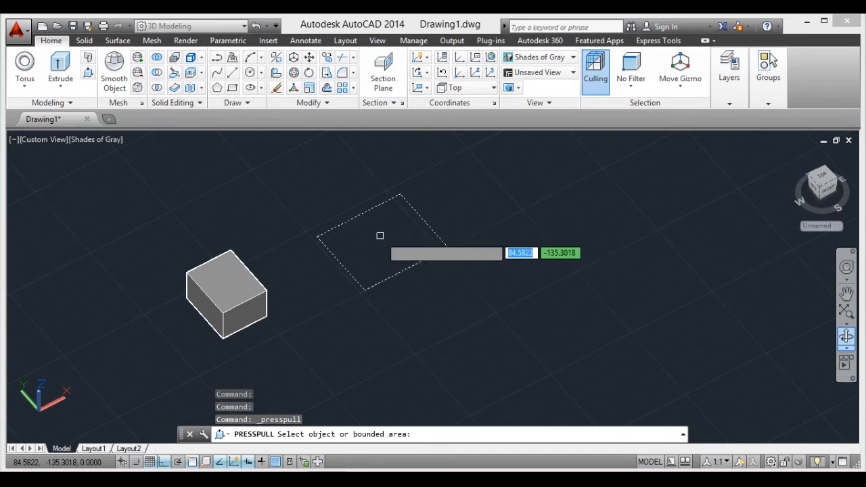
left_click(380, 236)
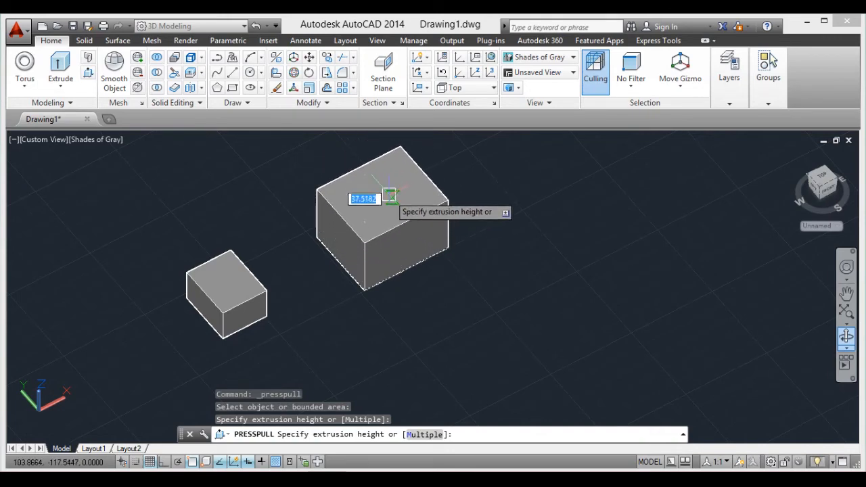
type("30")
key("Return")
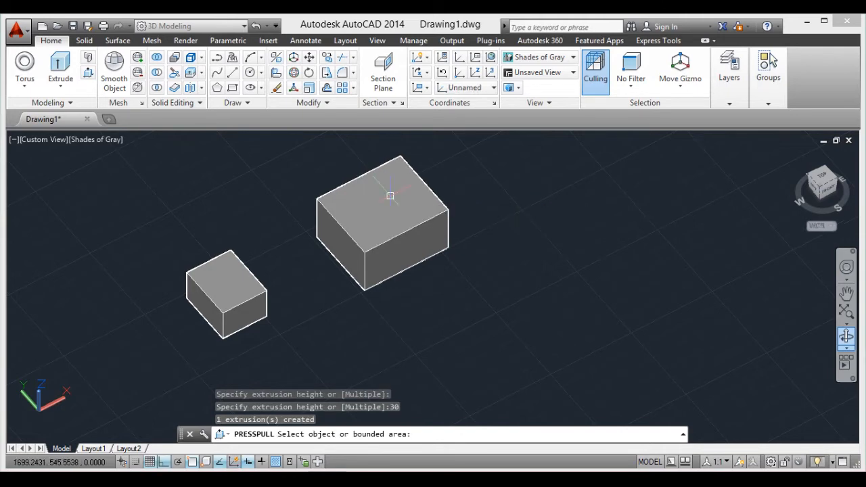
key("Return")
Step: Draw a four-sided outline of line segments, about 60 units deep, between the pipe and the boxes, running the last segment just past the start corner
scroll(389, 193, "down", 6)
scroll(386, 190, "up", 5)
scroll(164, 215, "down", 2)
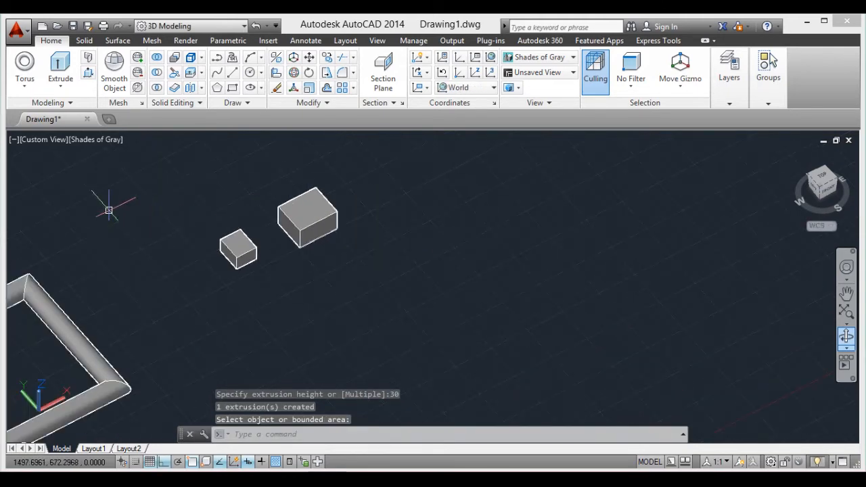
middle_click_drag(75, 210, 155, 256)
scroll(156, 255, "up", 3)
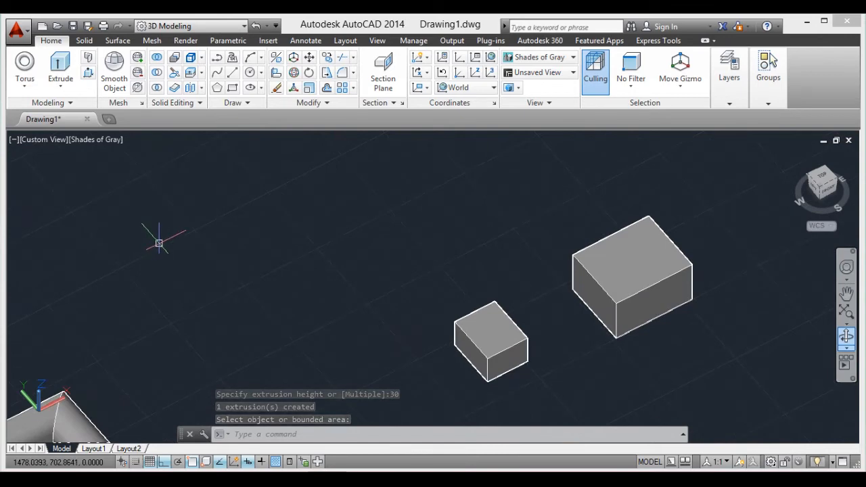
type("1")
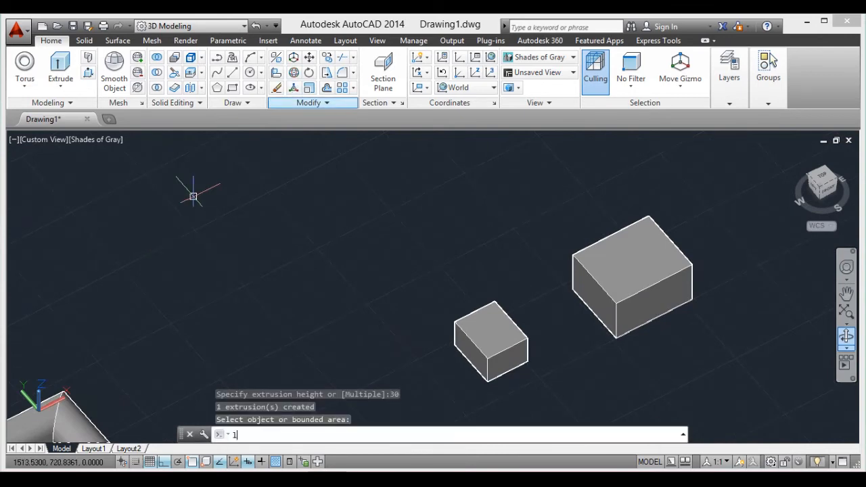
key("BackSpace")
type("l")
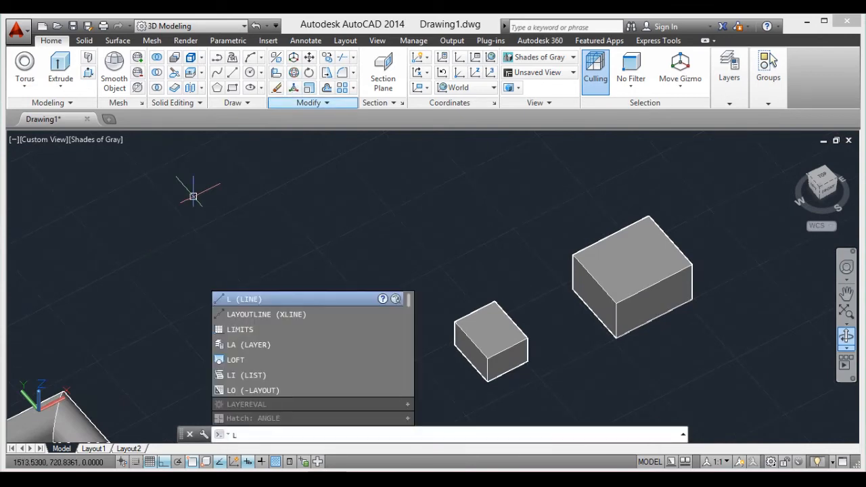
key("Return")
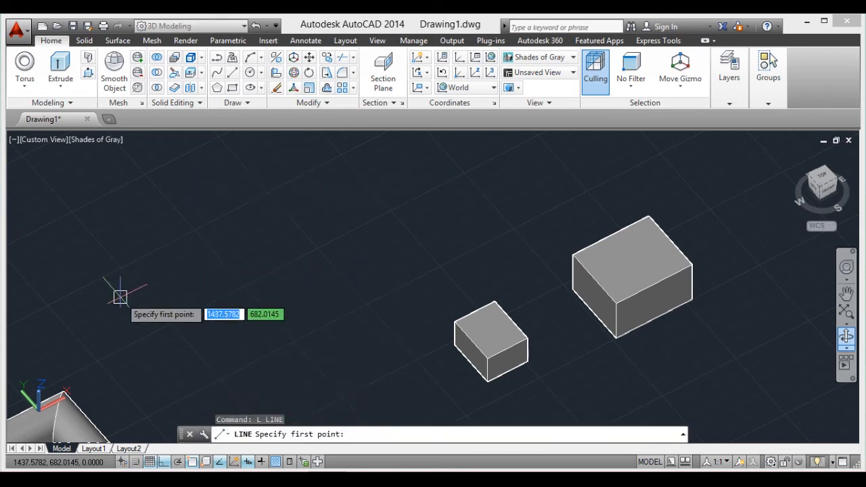
left_click(160, 263)
left_click(219, 332)
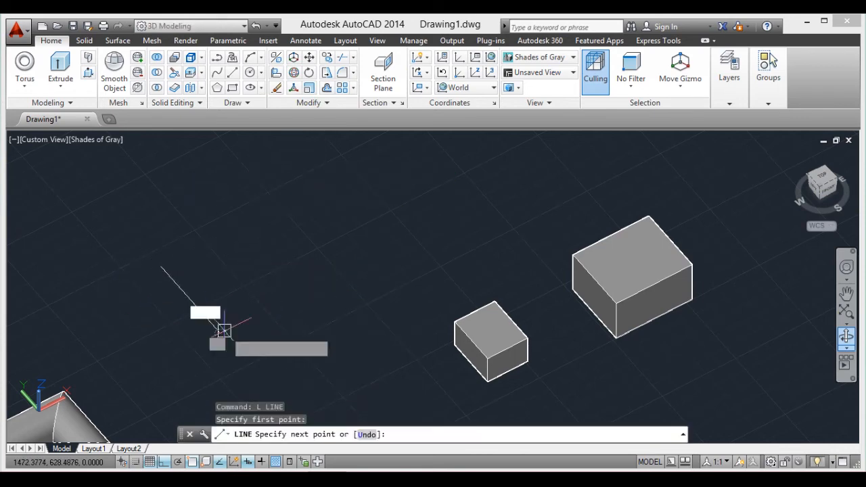
left_click(314, 284)
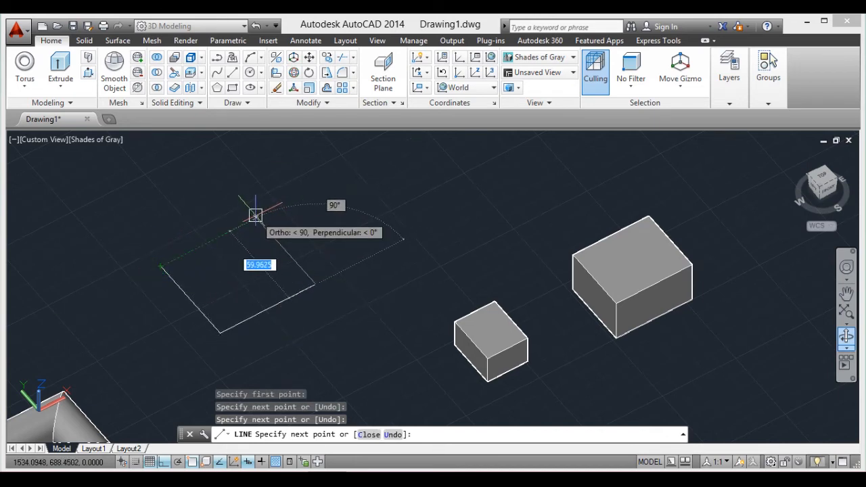
left_click(255, 216)
left_click(154, 270)
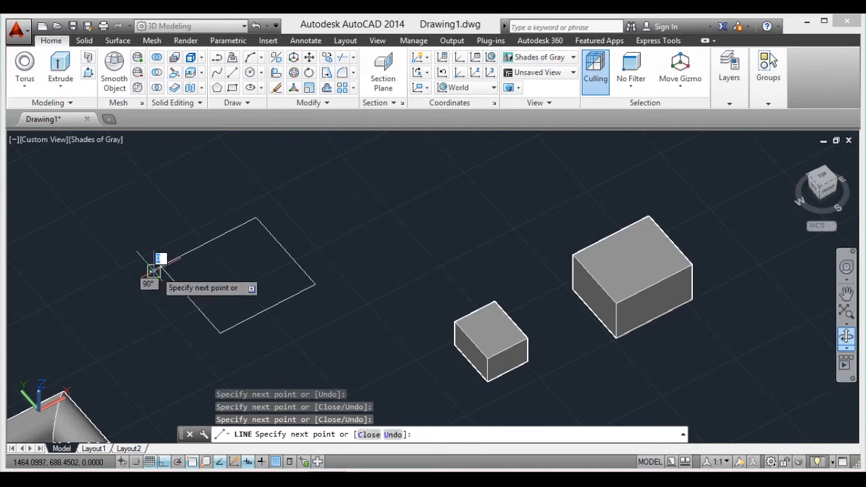
key("Return")
Step: Draw a dividing line across the middle of the four-sided outline, splitting it into two closed areas
key("Return")
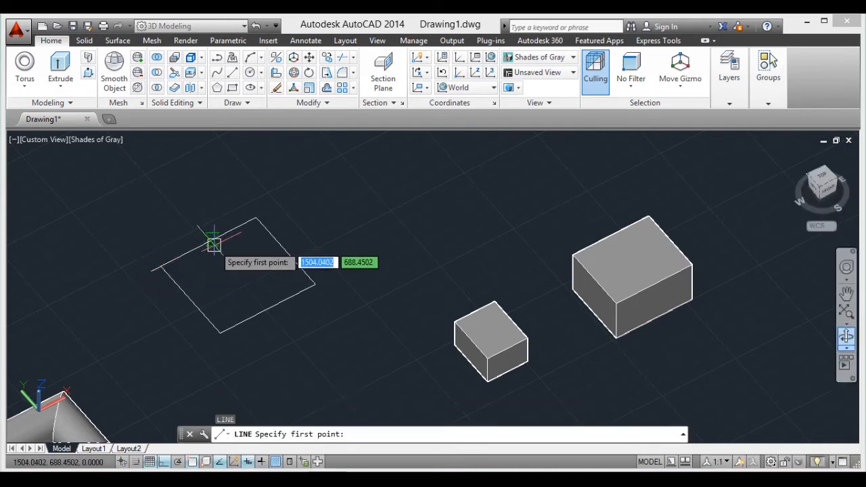
left_click(212, 242)
left_click(262, 309)
key("Return")
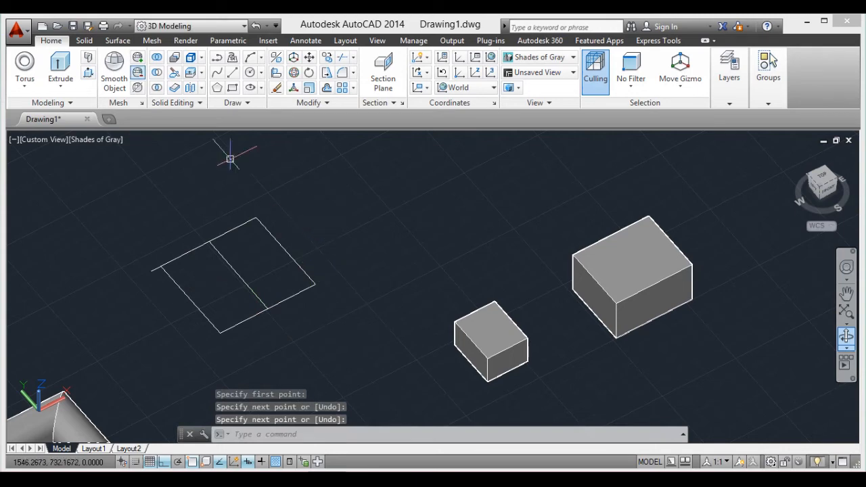
Step: Presspull the half of the divided outline nearest the overshooting line end upward by about 28 units
left_click(88, 73)
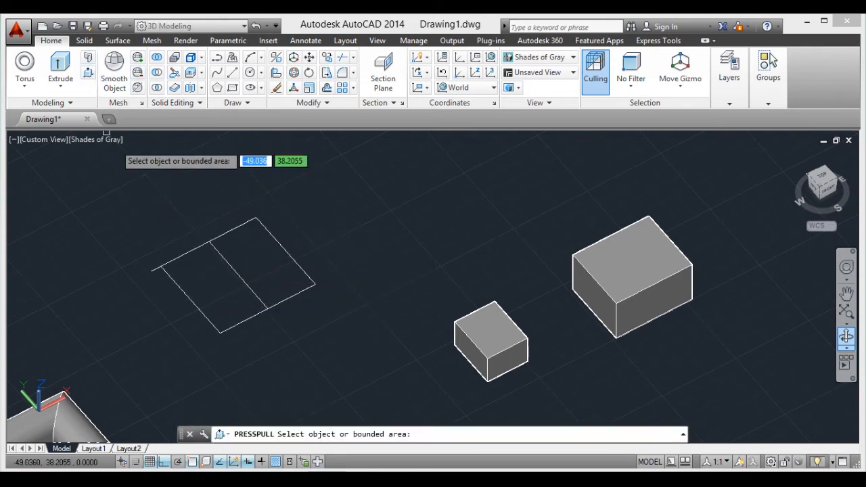
key("Return")
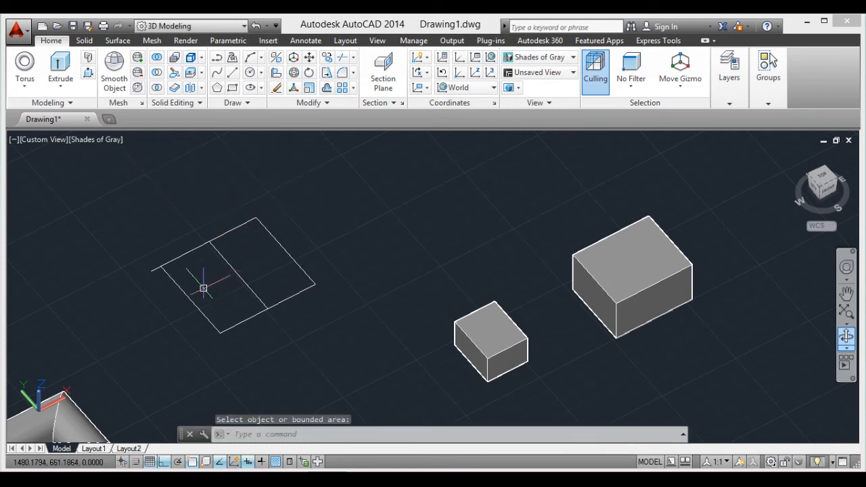
scroll(196, 282, "up", 3)
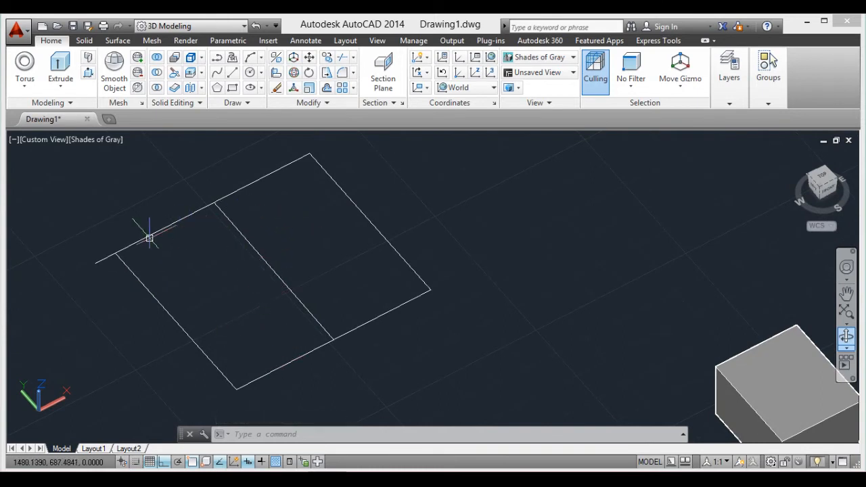
scroll(270, 216, "down", 2)
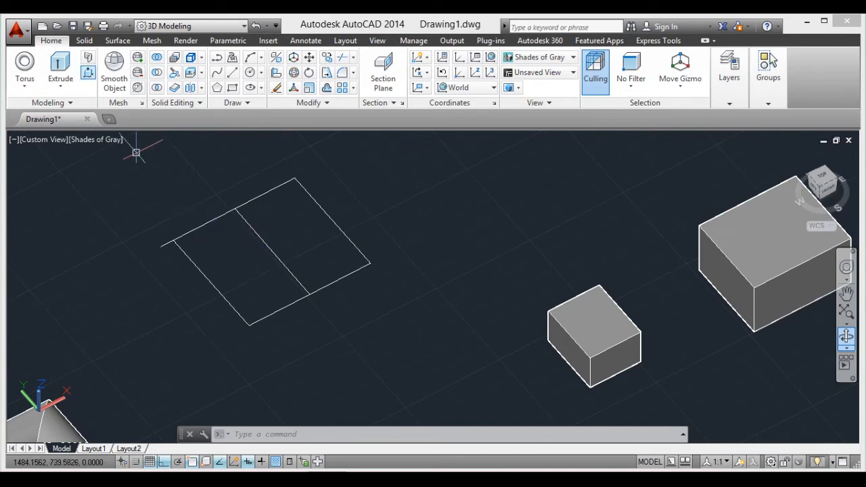
left_click(88, 72)
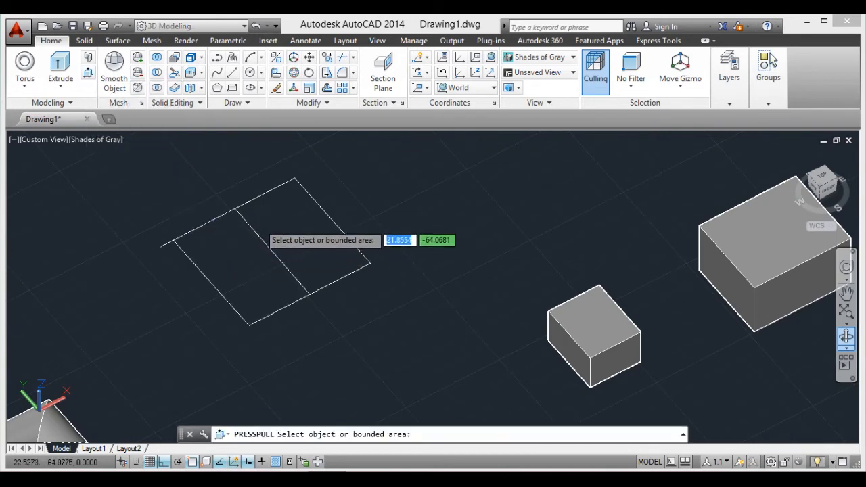
left_click(255, 259)
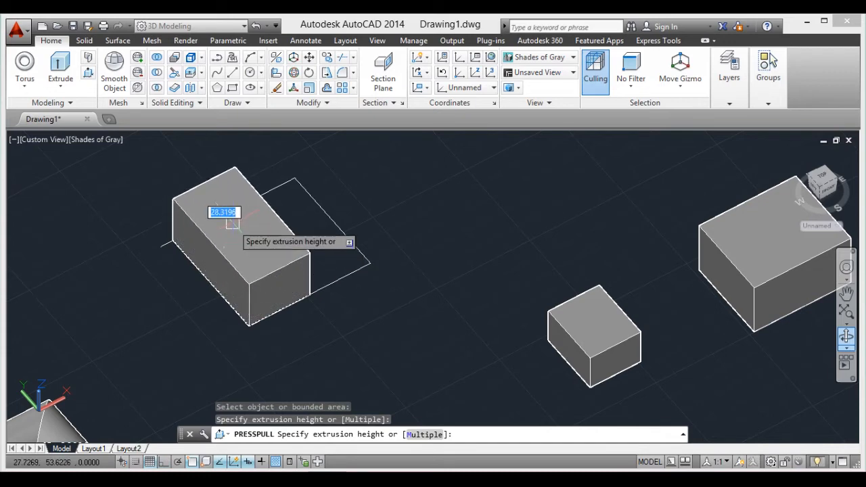
left_click(232, 215)
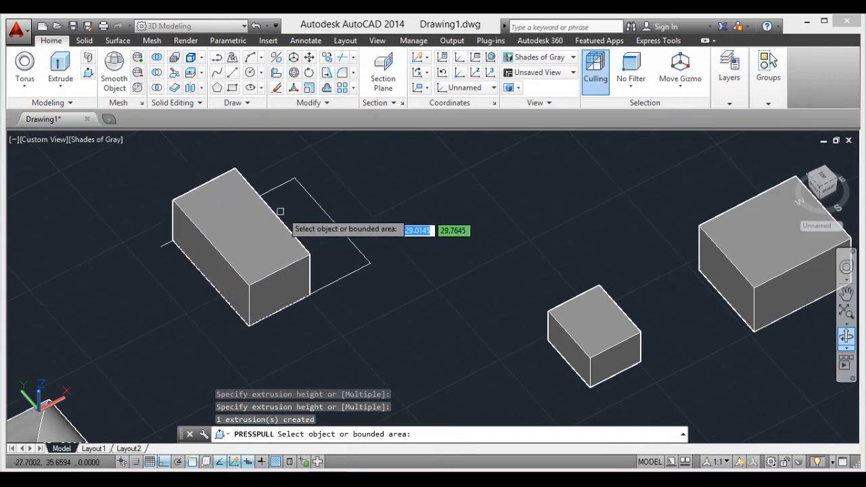
Step: Presspull the remaining half of the divided outline upward by about 50 units, forming a taller block beside the first
left_click(302, 229)
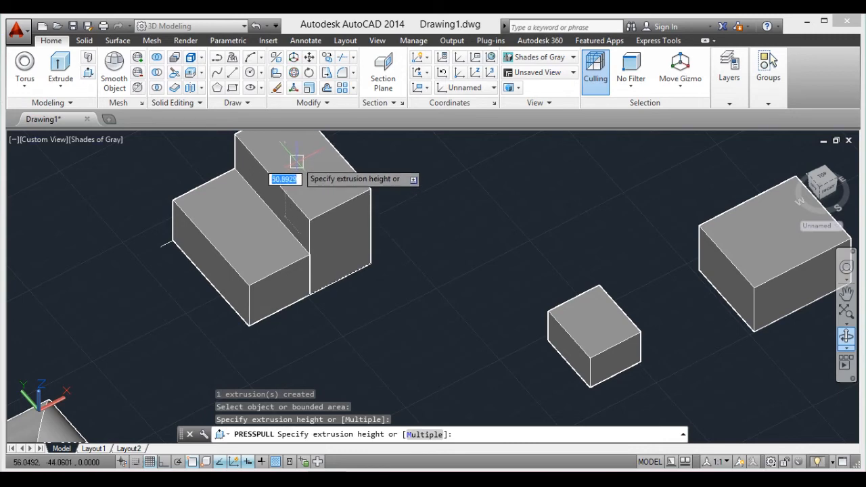
left_click(298, 168)
scroll(308, 182, "down", 5)
middle_click_drag(291, 153, 301, 187)
scroll(300, 187, "up", 3)
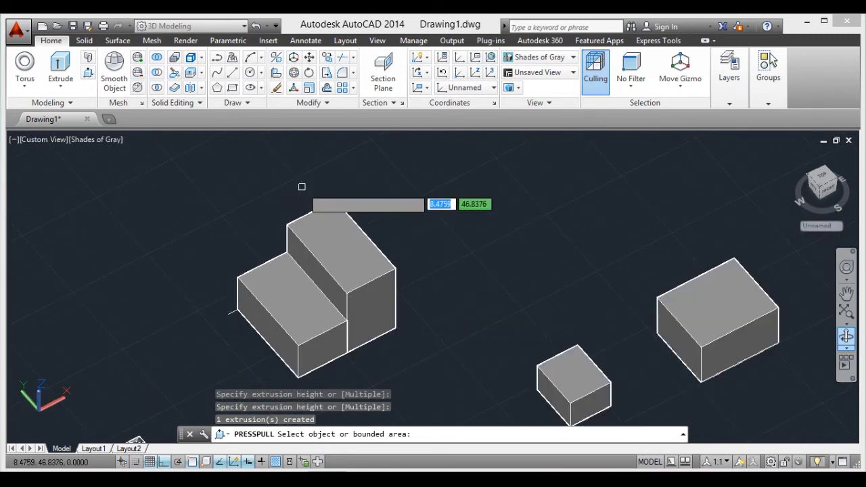
key("Return")
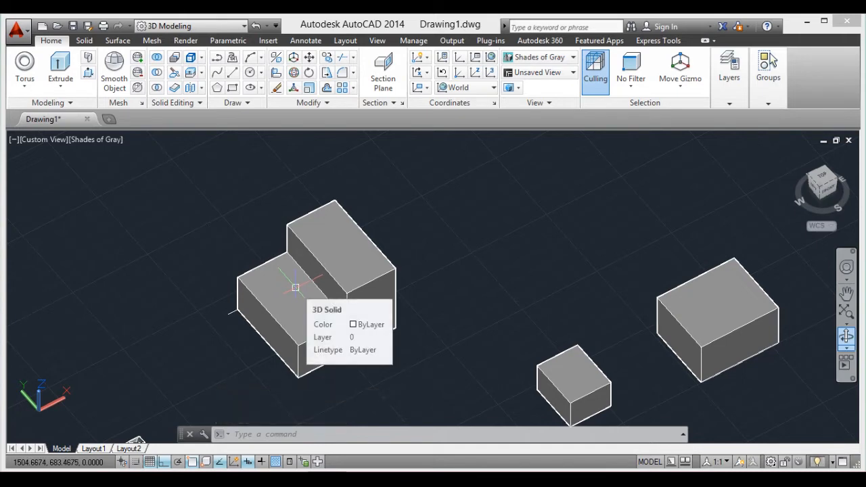
key("Escape")
Step: Draw a smaller four-sided outline from separate line segments, about 40 units deep, in the empty area between the pipe and the stepped blocks
scroll(190, 257, "down", 5)
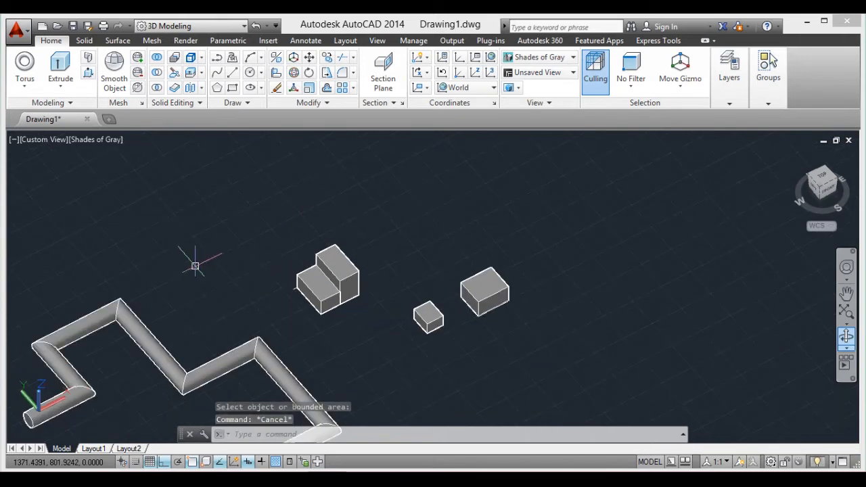
scroll(193, 261, "up", 4)
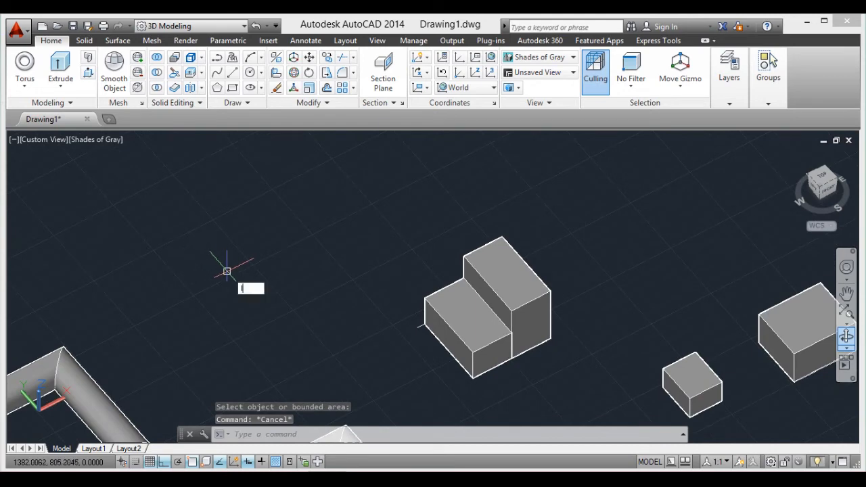
type("L")
key("Return")
left_click(227, 271)
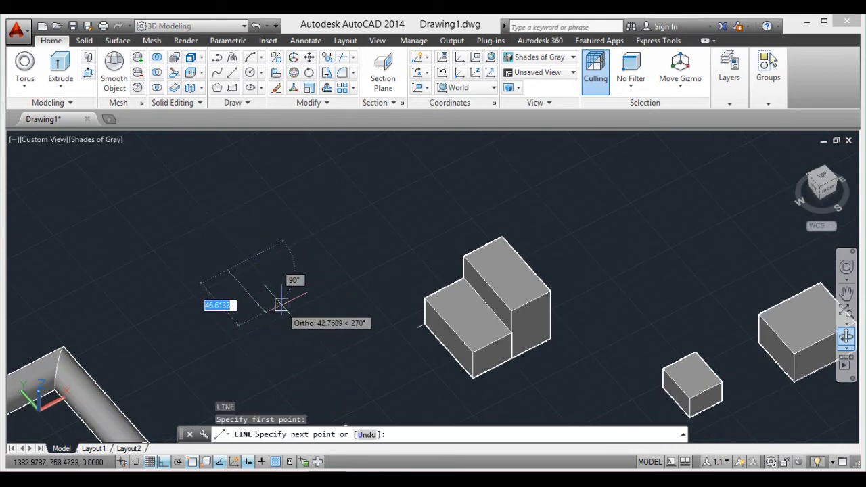
left_click(260, 305)
left_click(308, 283)
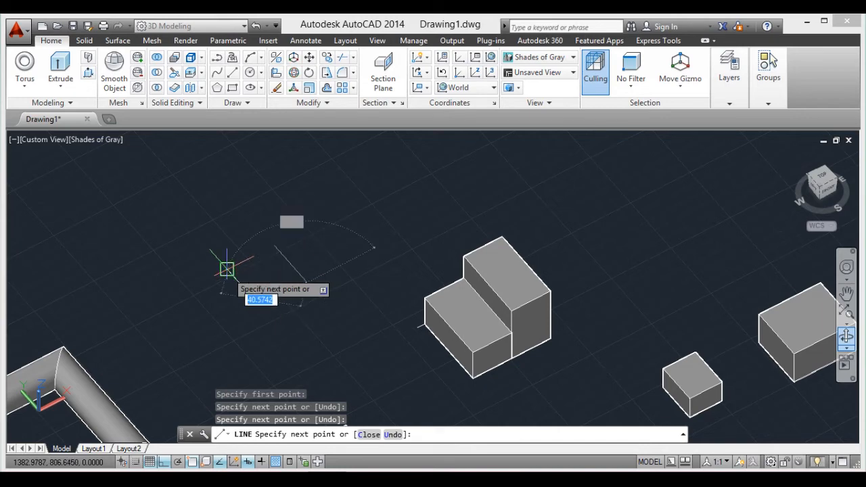
left_click(273, 245)
left_click(228, 272)
key("Return")
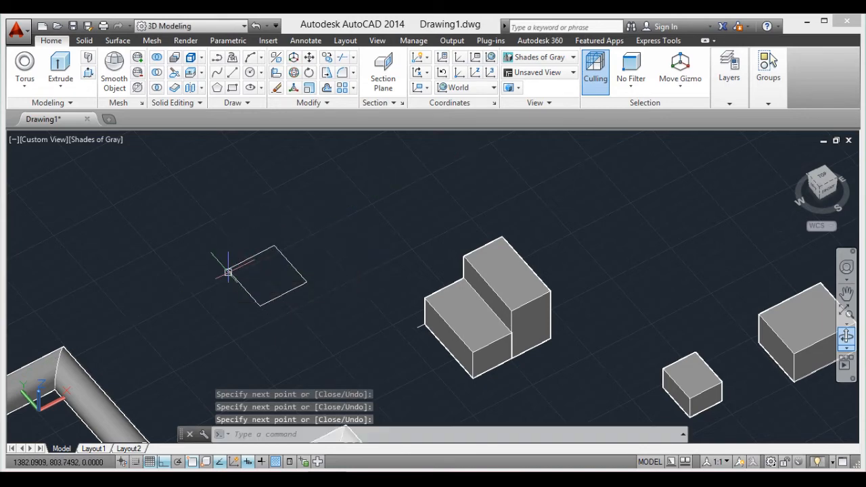
scroll(228, 271, "up", 4)
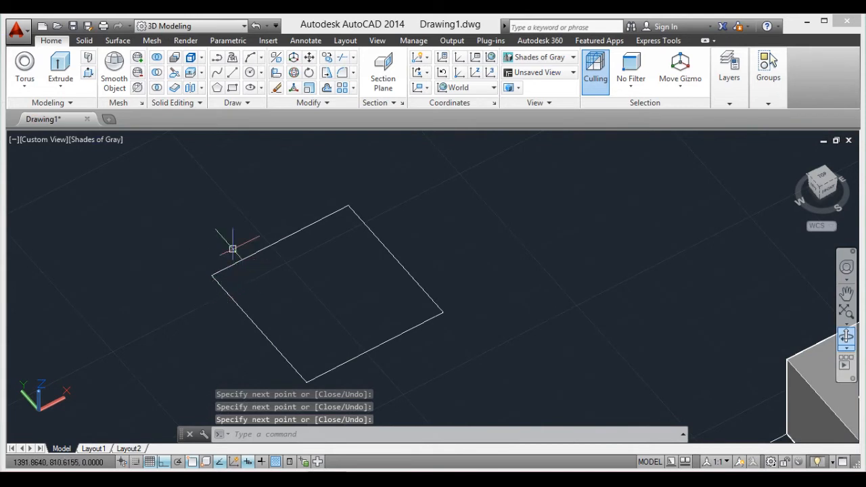
Step: Presspull the smaller closed four-sided outline upward by about 22 units into a block
scroll(251, 275, "down", 2)
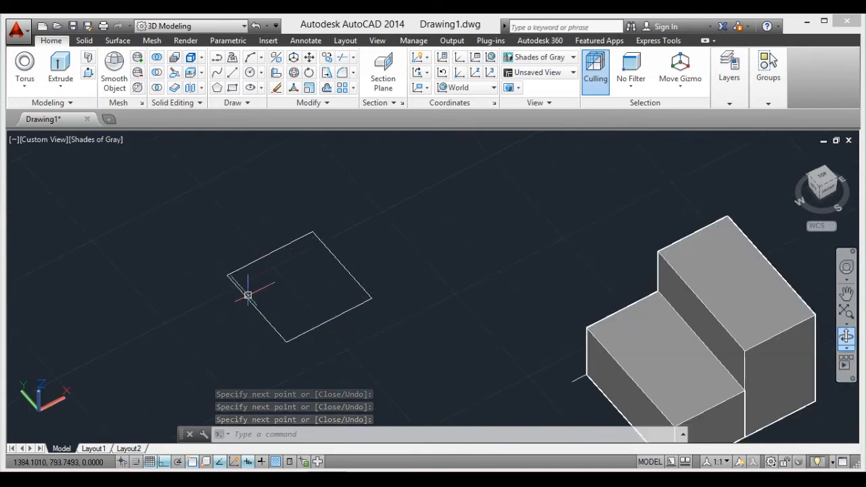
scroll(324, 244, "up", 2)
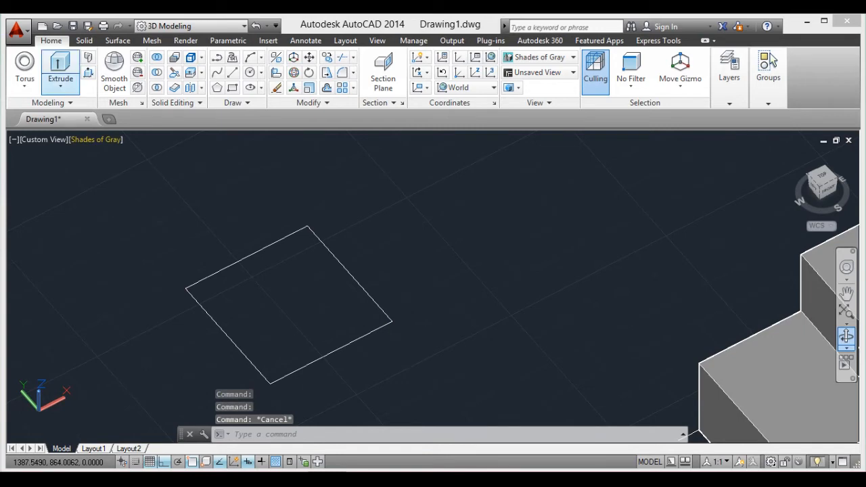
left_click(87, 72)
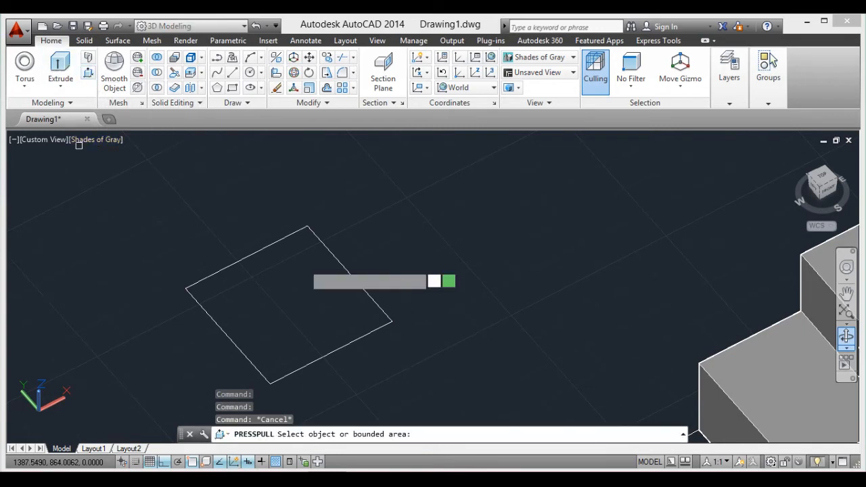
left_click(281, 300)
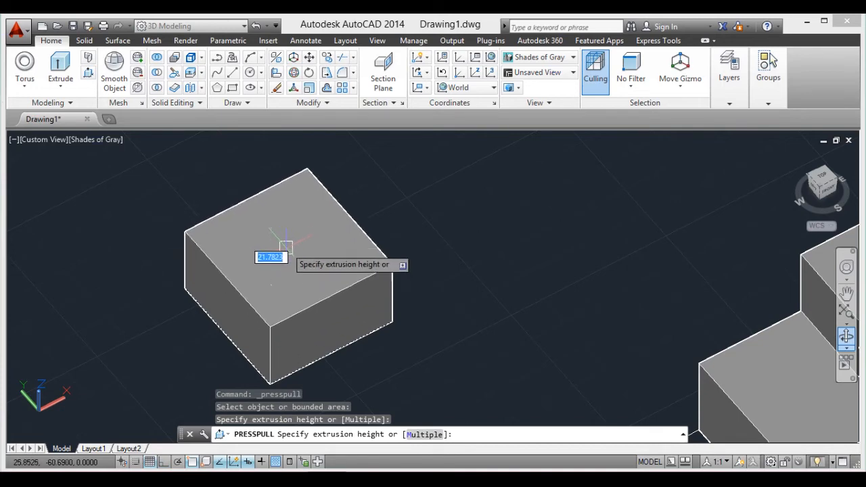
left_click(289, 254)
scroll(297, 257, "down", 4)
key("Escape")
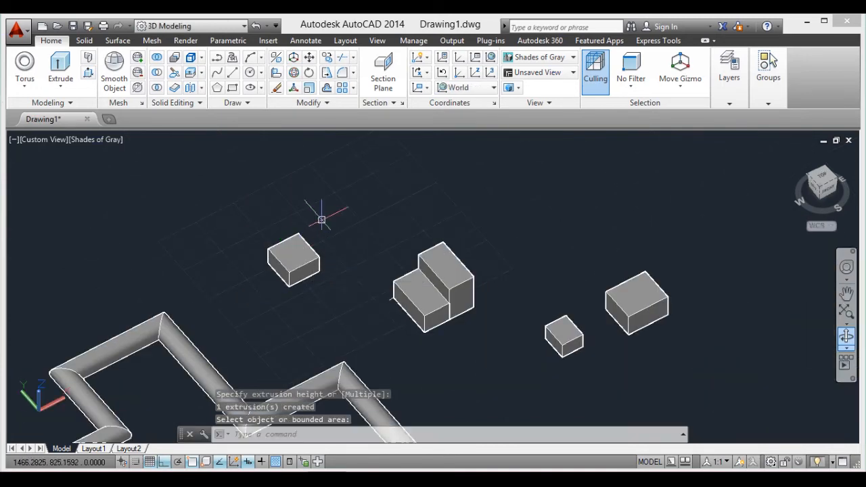
Step: Draw a four-sided outline about 27 units wide from separate line segments beyond the new block, leaving a small gap at the last corner
scroll(327, 219, "up", 6)
scroll(330, 254, "down", 3)
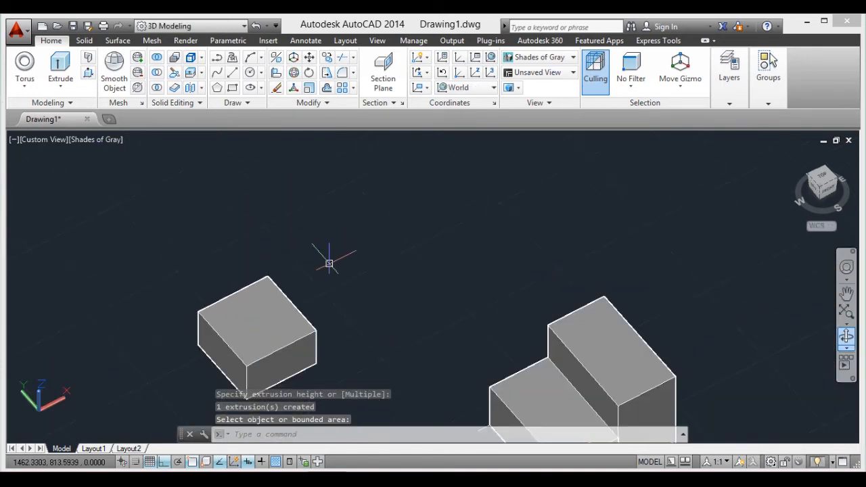
type("l")
key("Return")
left_click(358, 238)
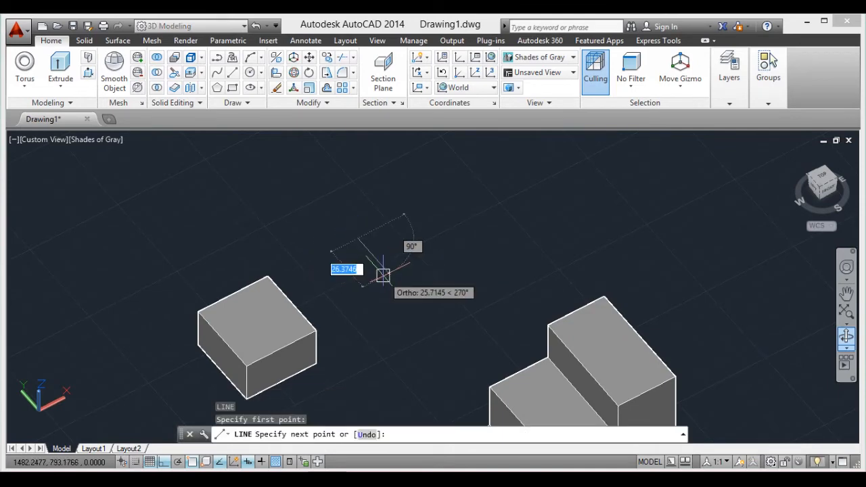
left_click(436, 250)
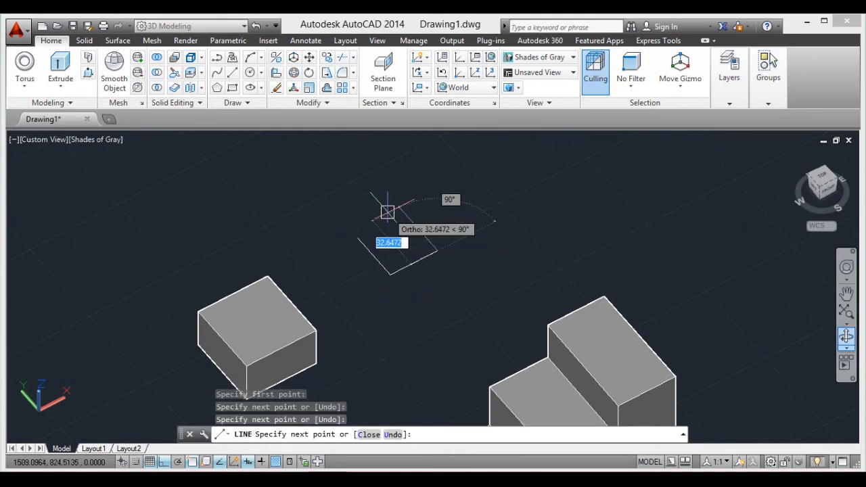
left_click(398, 209)
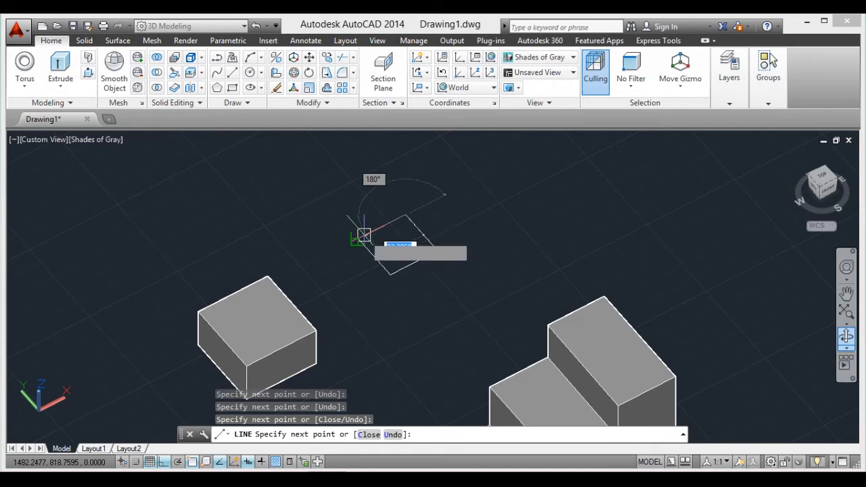
scroll(364, 237, "up", 3)
scroll(357, 235, "up", 5)
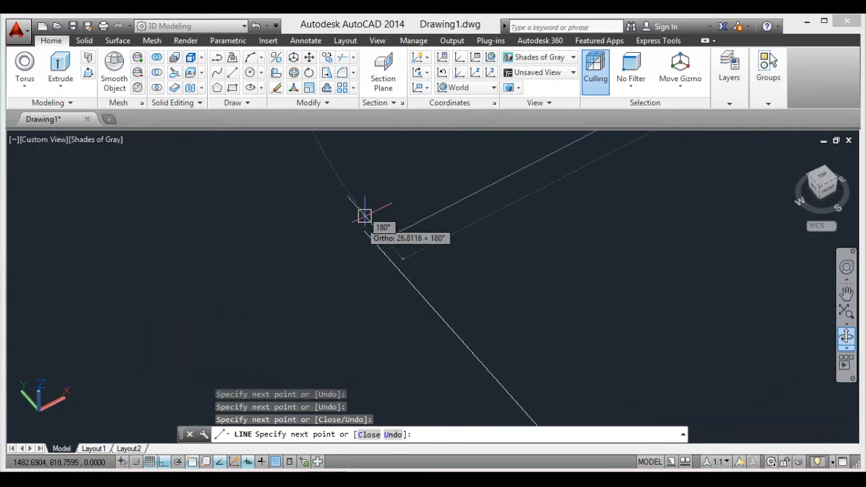
left_click(382, 228)
scroll(382, 236, "down", 8)
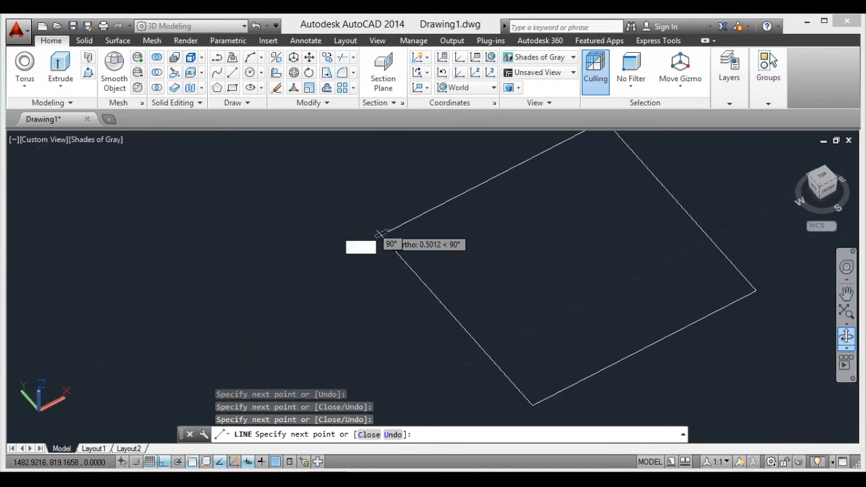
key("Escape")
Step: Try to Presspull the area inside the four-sided outline with the open corner, and examine the gap
scroll(501, 226, "up", 5)
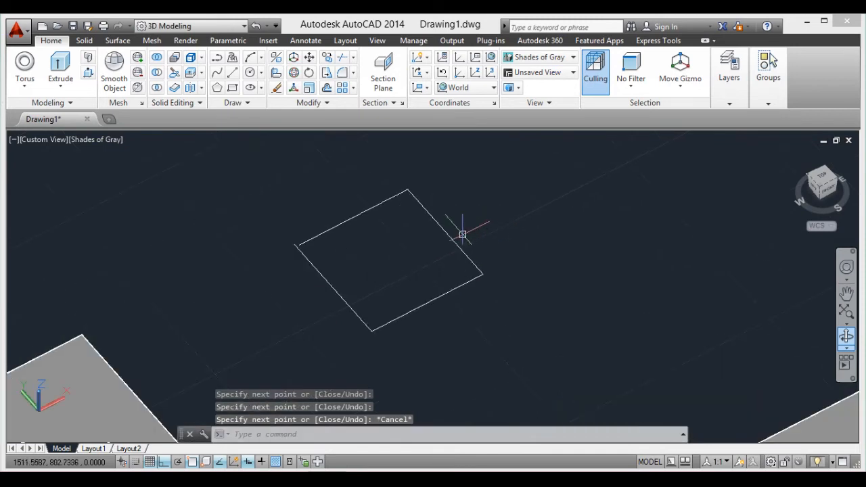
scroll(227, 226, "down", 3)
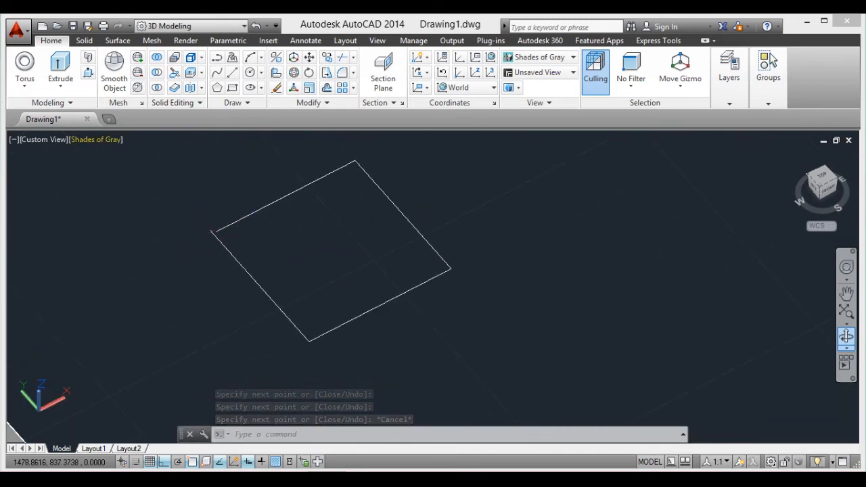
left_click(88, 72)
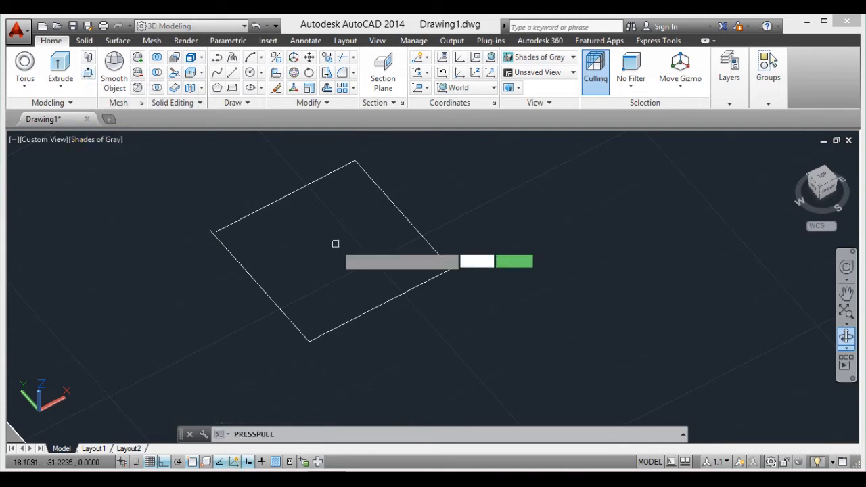
left_click(291, 226)
left_click(295, 225)
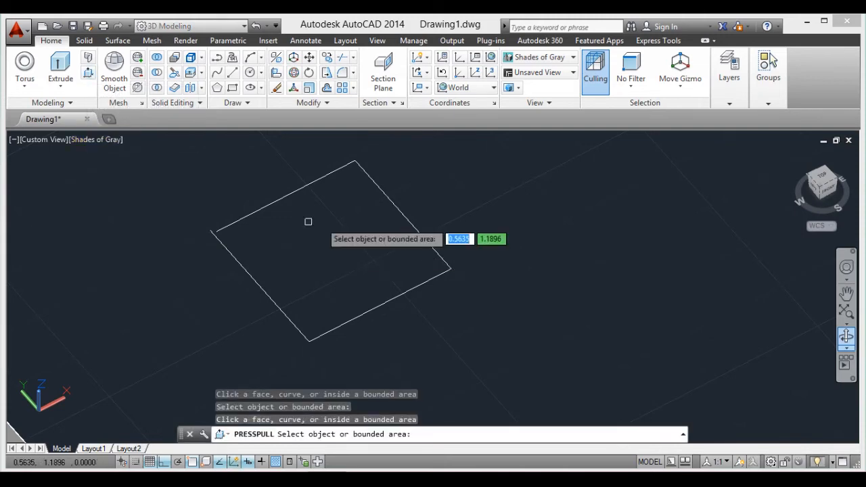
left_click(338, 237)
left_click(320, 233)
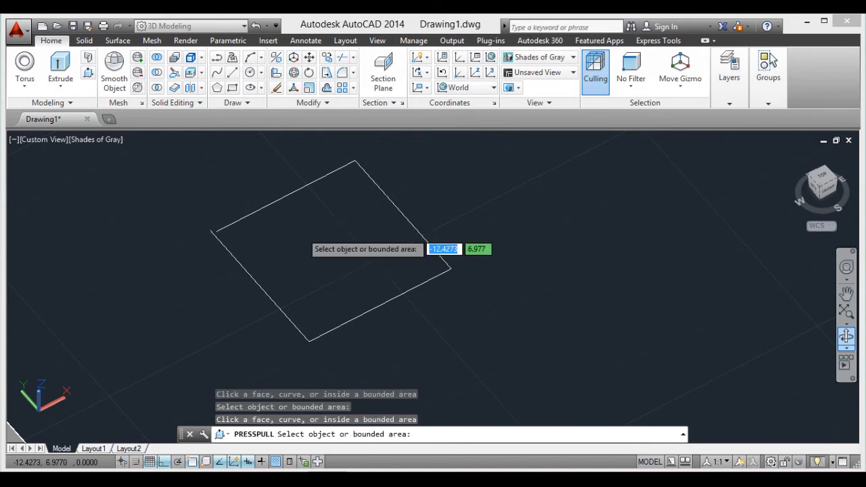
key("Return")
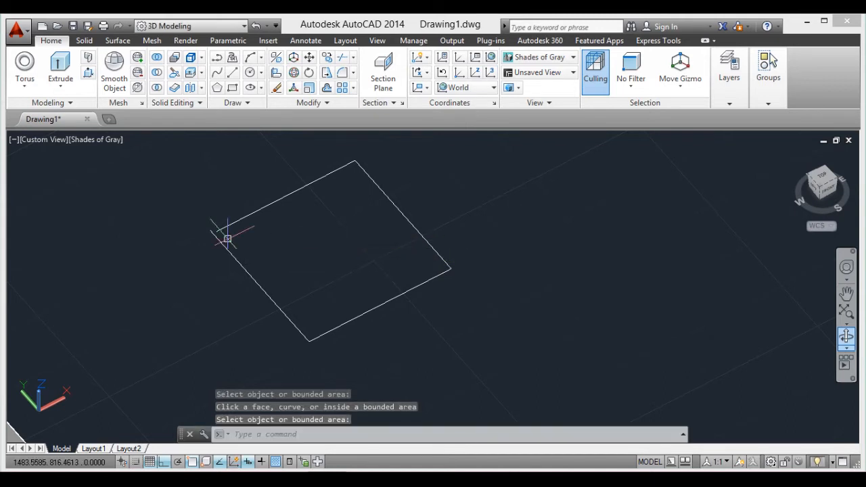
scroll(227, 239, "up", 5)
scroll(188, 208, "down", 4)
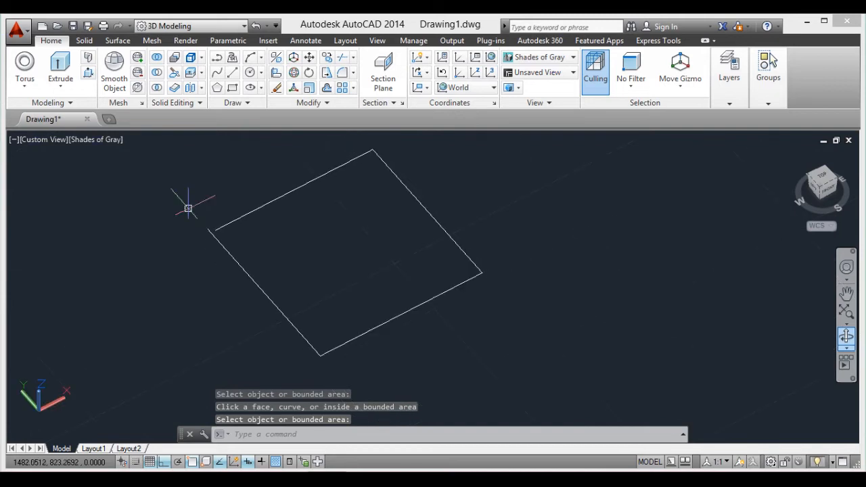
Step: Presspull the front end face of the taller stepped block outward by about 50 units
scroll(188, 209, "down", 5)
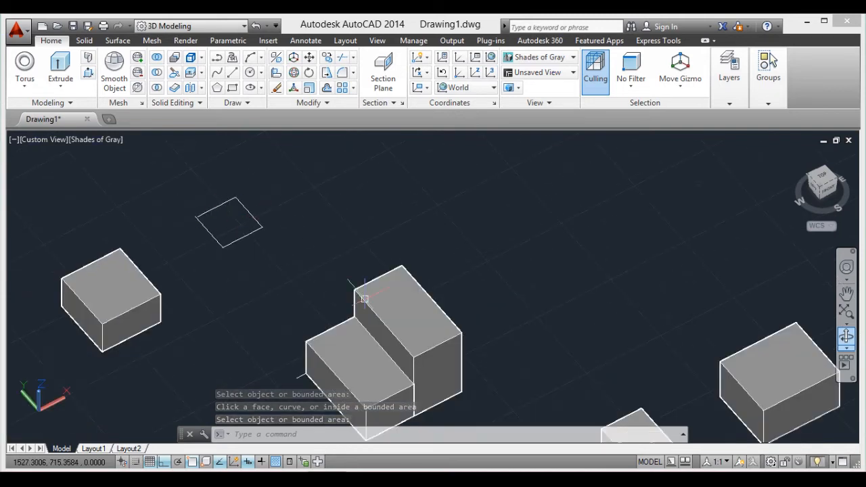
scroll(297, 251, "down", 4)
scroll(474, 359, "up", 2)
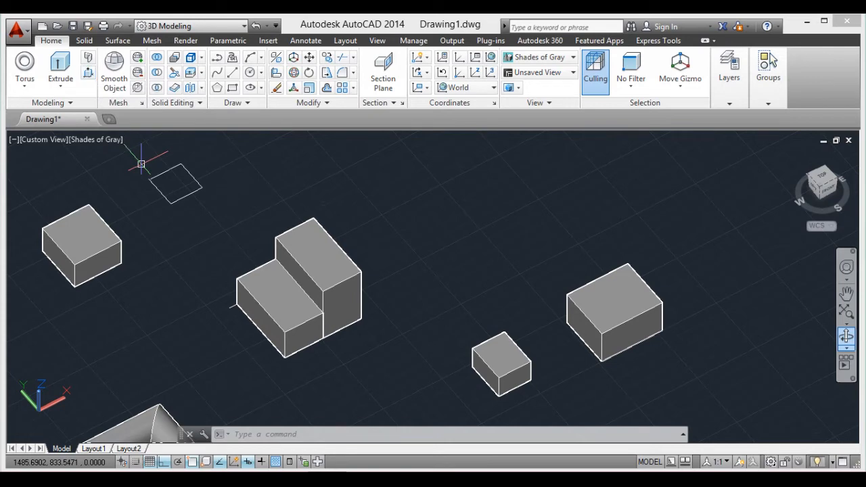
left_click(88, 72)
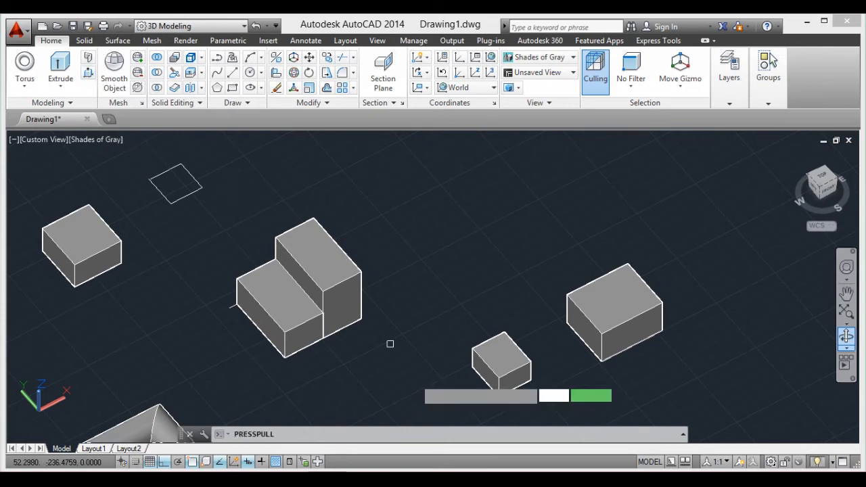
left_click(340, 301)
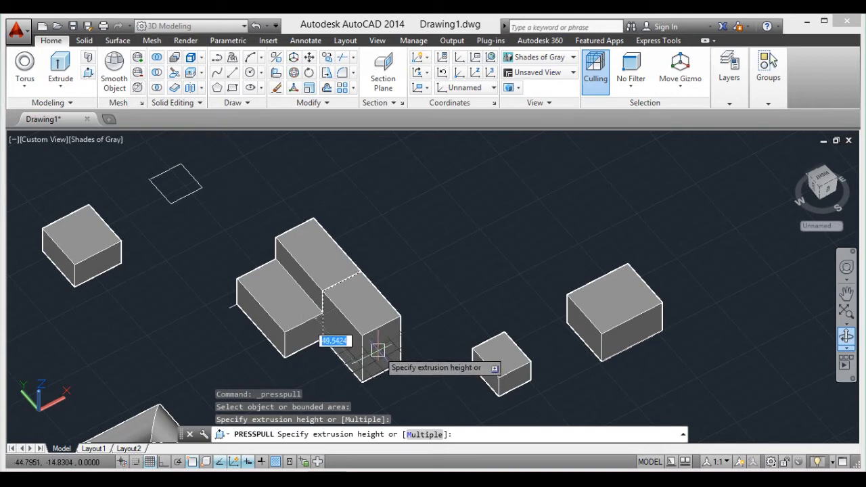
left_click(377, 348)
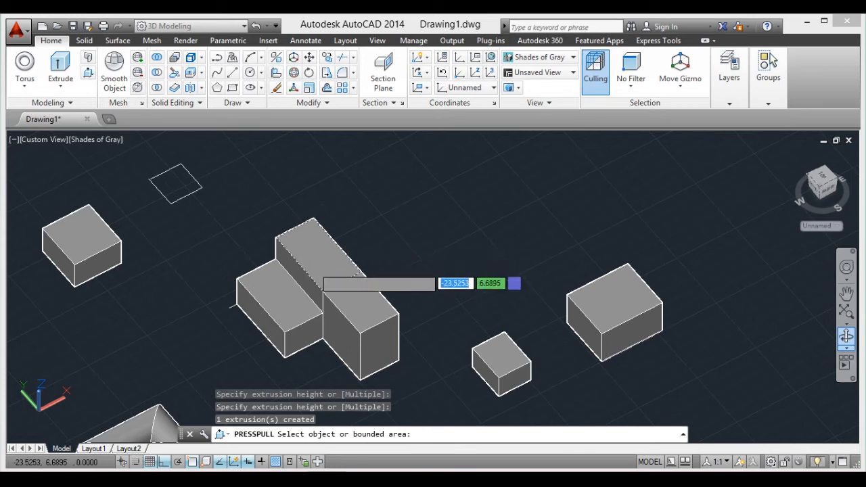
Step: Presspull the taller block's original top face upward by about 19 units and pick its long side face for another Presspull
left_click(313, 264)
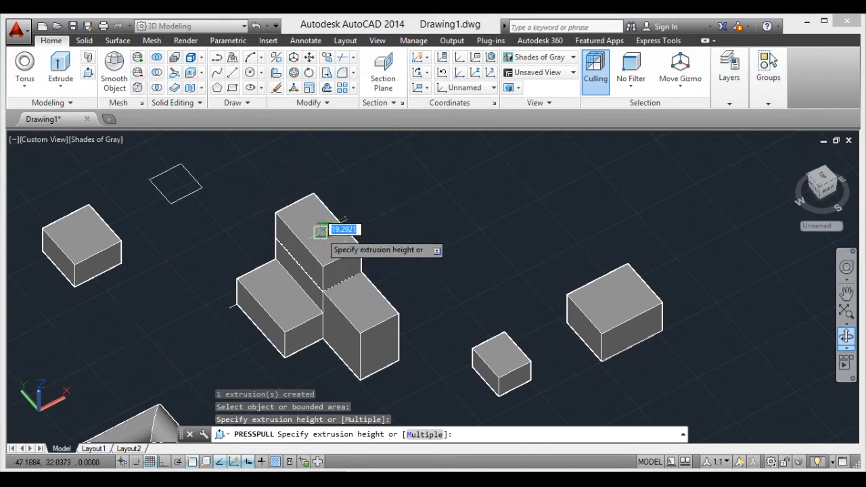
left_click(343, 222)
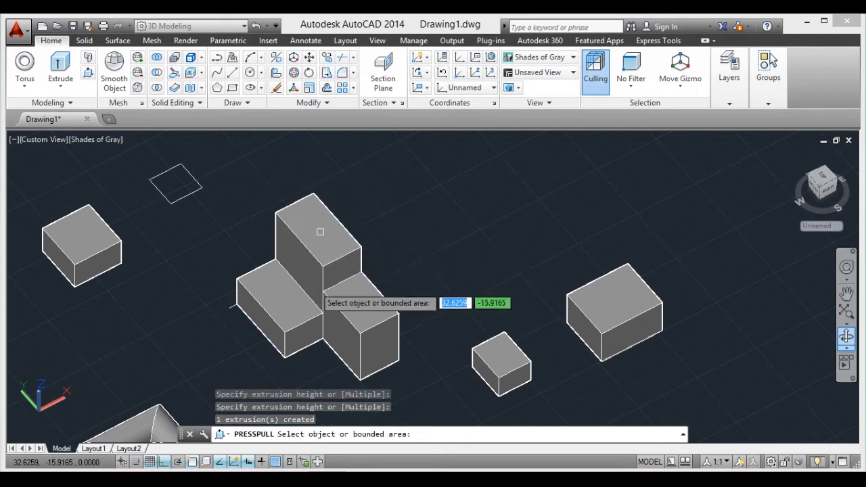
left_click(302, 266)
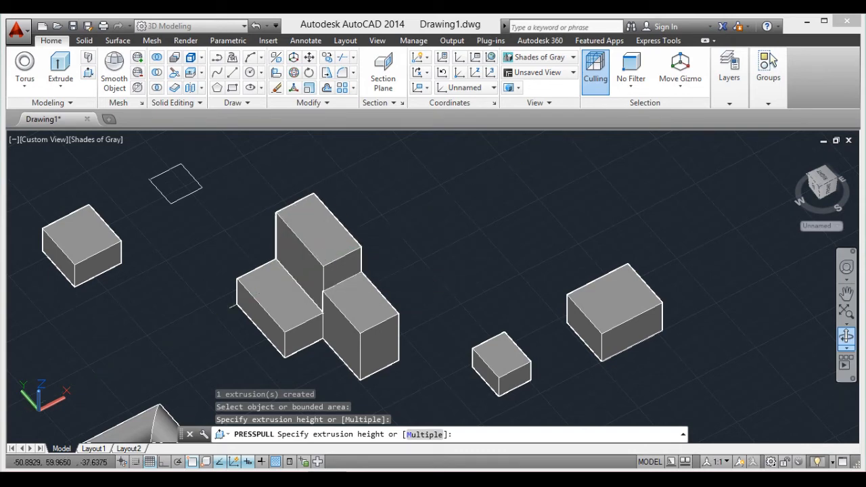
left_click(426, 262)
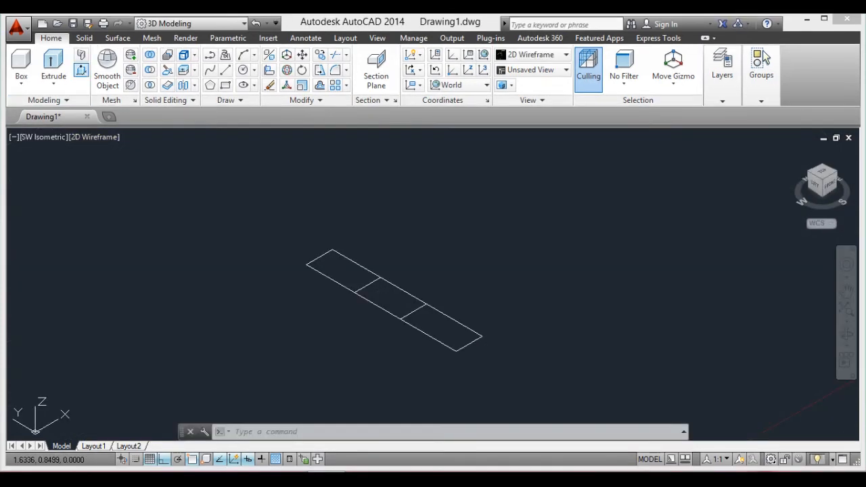
Step: Presspull the far end area of the three-part rectangular strip upward by about 0.07 units
left_click(81, 70)
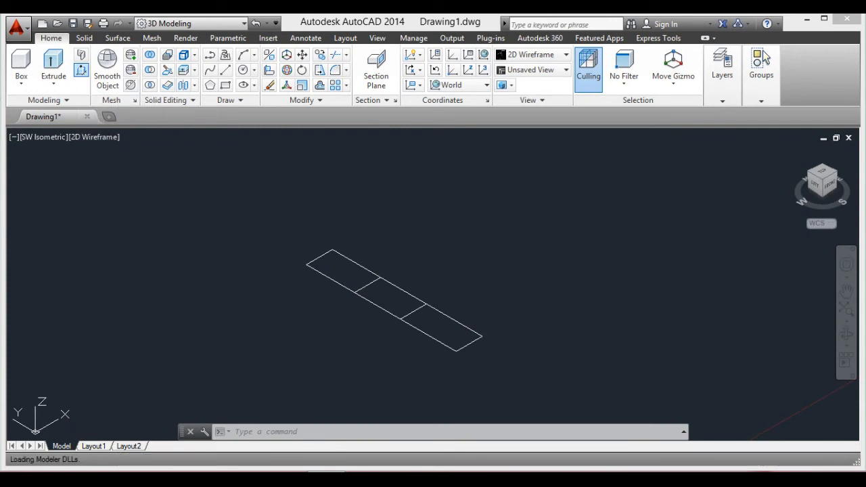
left_click(341, 268)
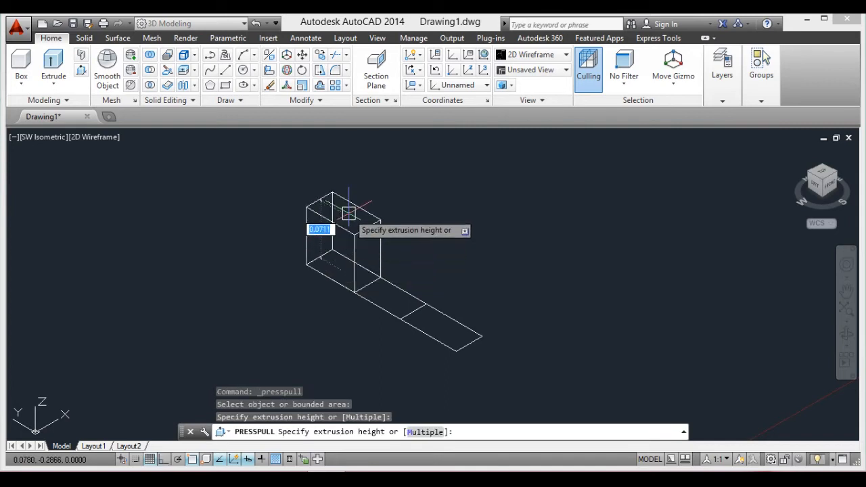
left_click(348, 213)
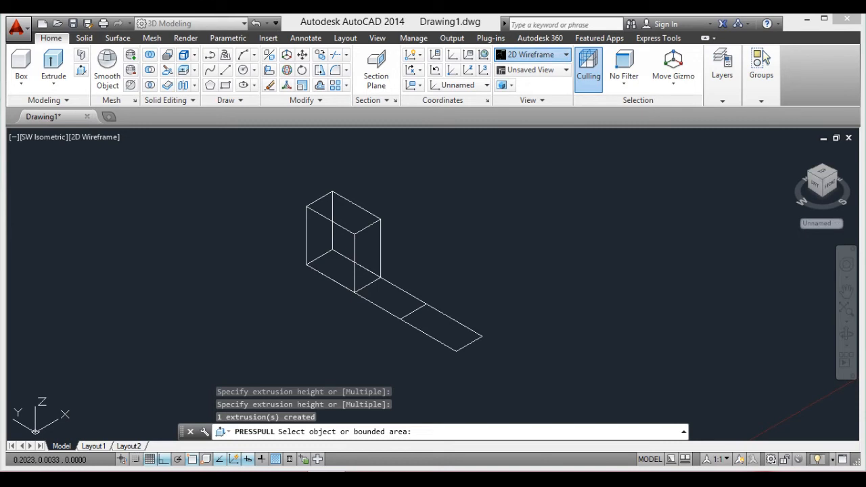
Step: Set the visual style to Shades of Gray
left_click(535, 54)
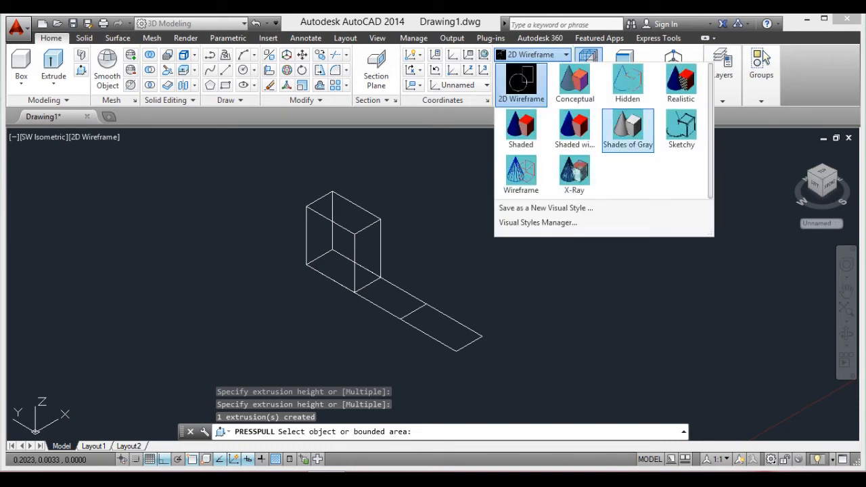
left_click(628, 129)
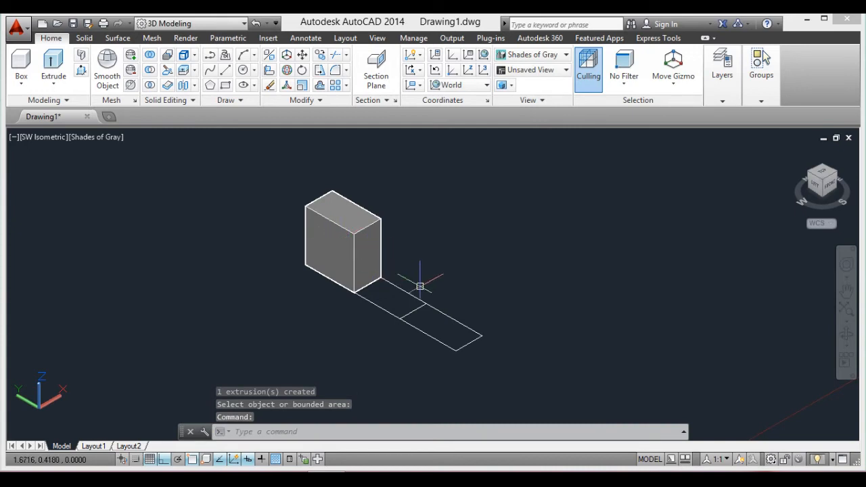
key("Return")
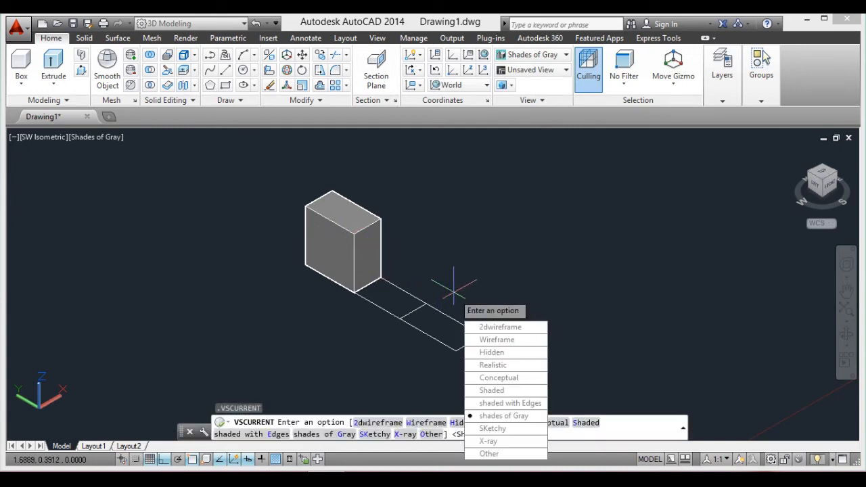
key("Escape")
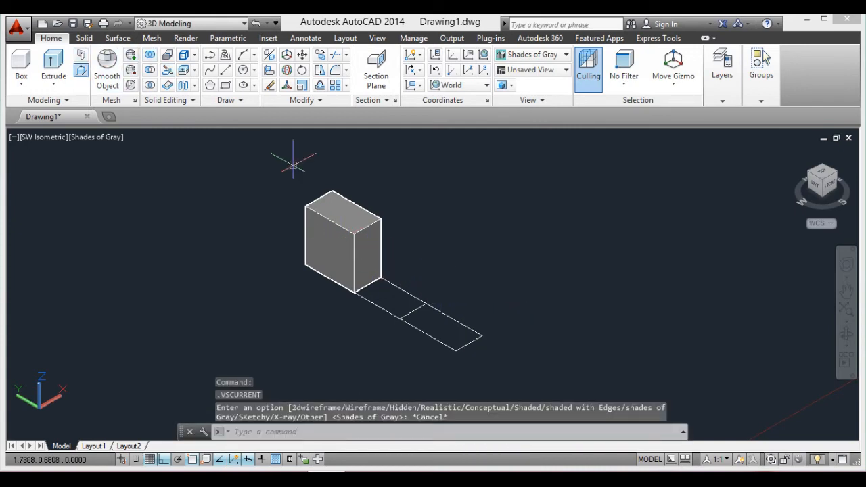
Step: Presspull the near end area of the three-part strip upward to roughly the height of the far end block
key("ctrl+shift+e")
left_click(435, 319)
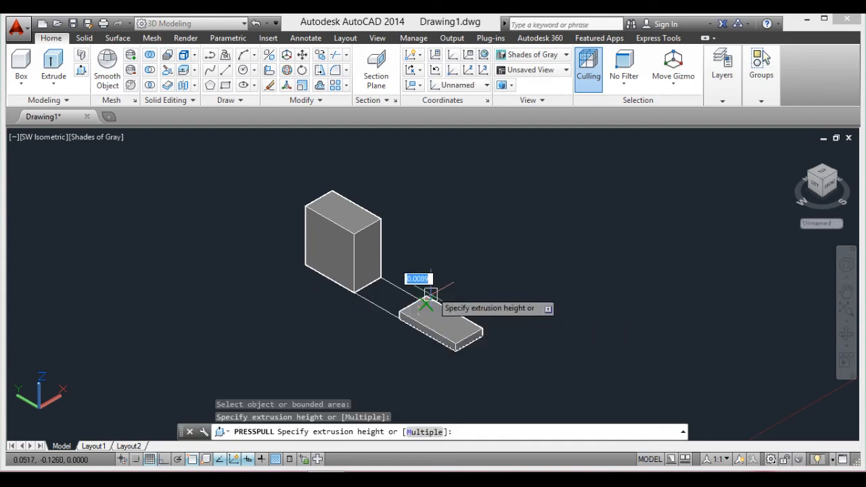
left_click(437, 256)
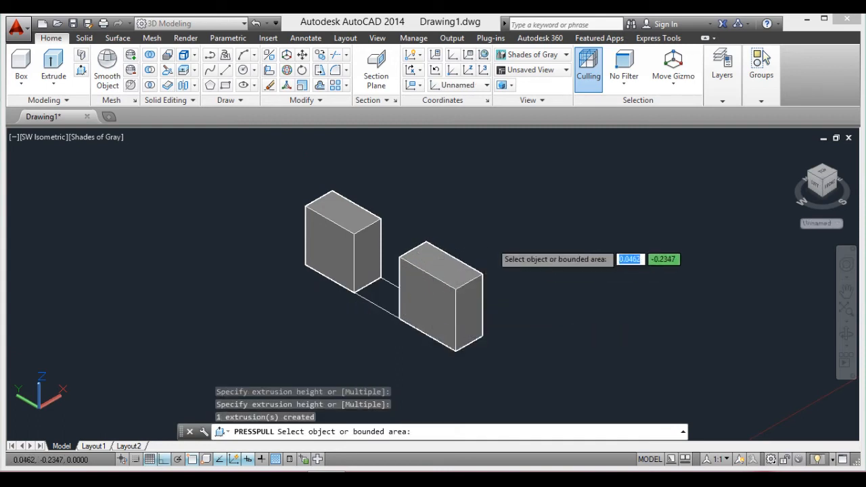
key("Return")
scroll(366, 252, "up", 1)
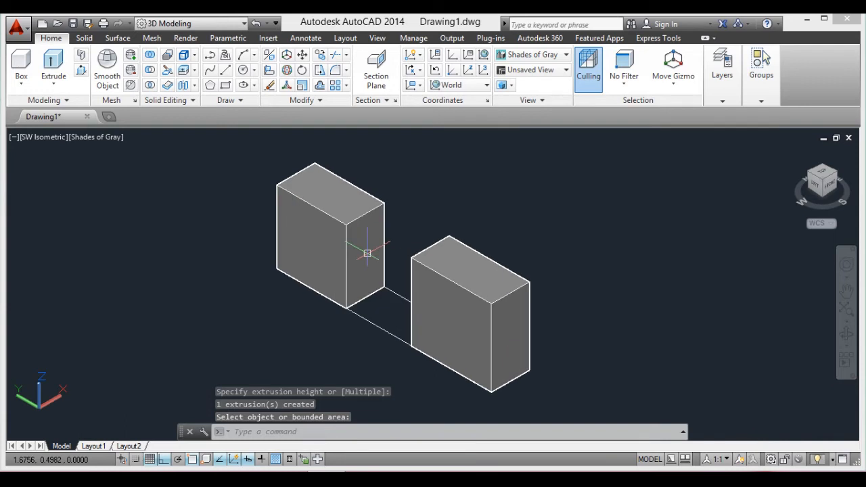
Step: Presspull the middle area of the strip upward to well below the tops of the two end blocks
scroll(367, 255, "down", 2)
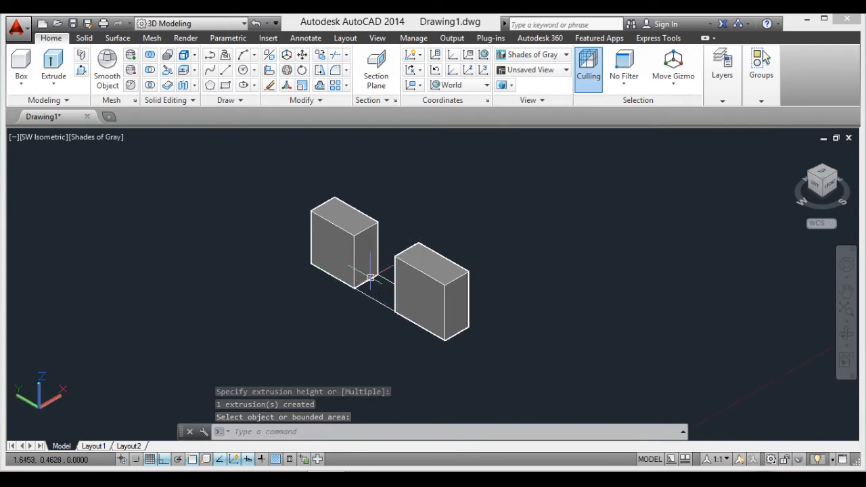
scroll(379, 282, "up", 3)
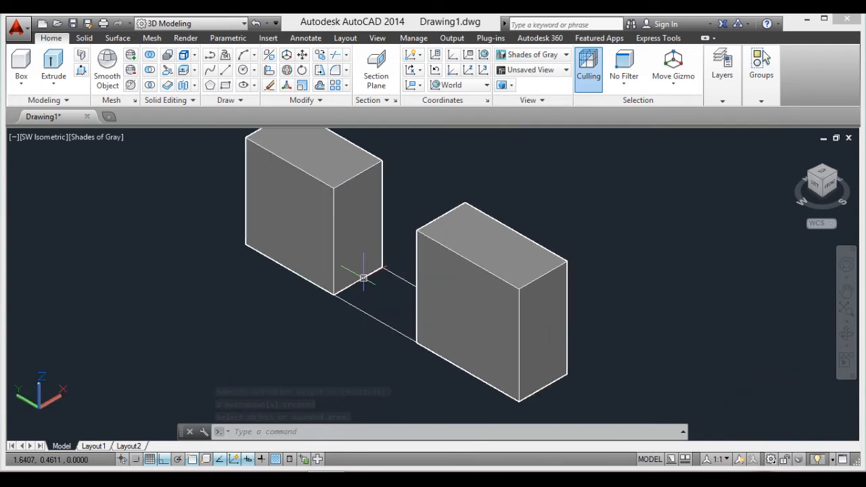
scroll(365, 278, "down", 3)
scroll(376, 287, "up", 2)
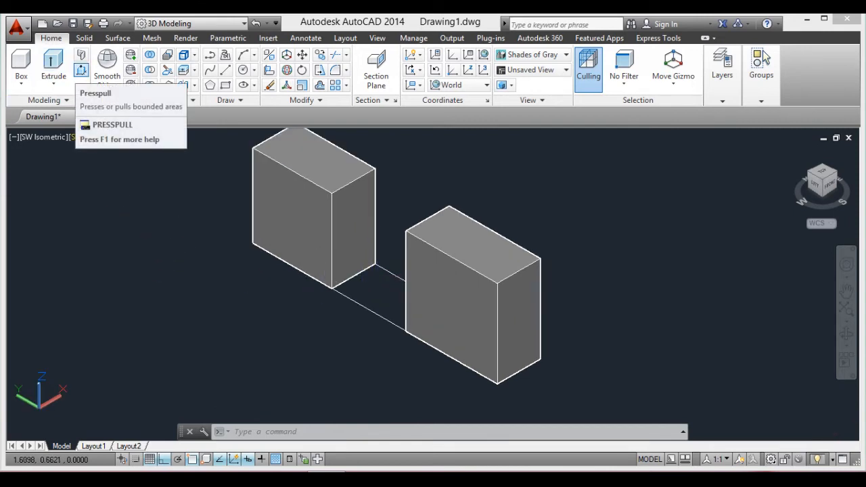
left_click(81, 70)
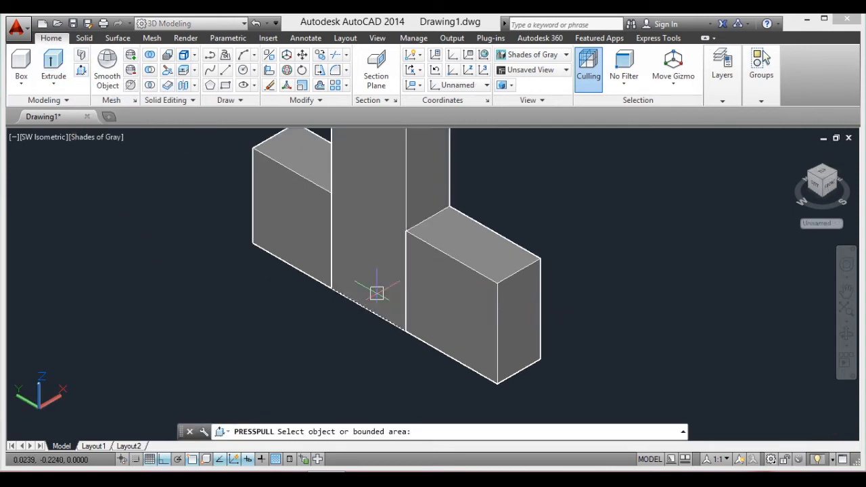
left_click(376, 291)
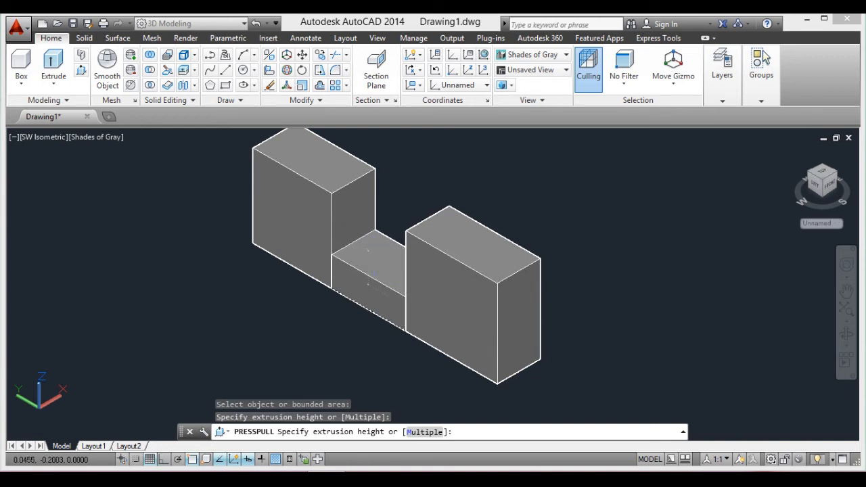
left_click(374, 274)
scroll(404, 215, "down", 2)
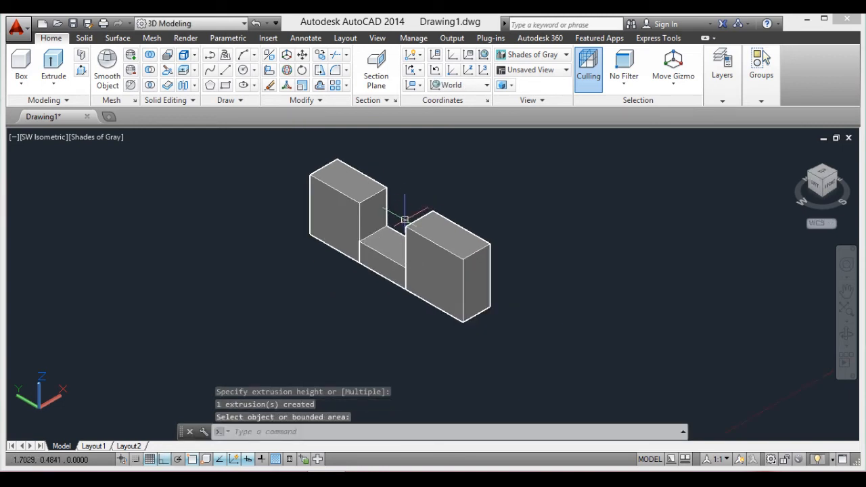
Step: Examine the three joined blocks from the Top view and return to the SW Isometric view
scroll(397, 178, "up", 3)
scroll(383, 244, "down", 2)
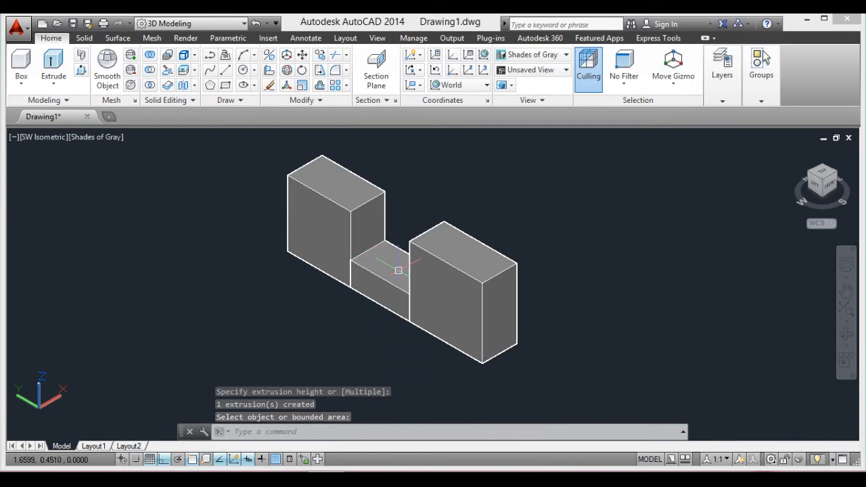
scroll(424, 218, "down", 4)
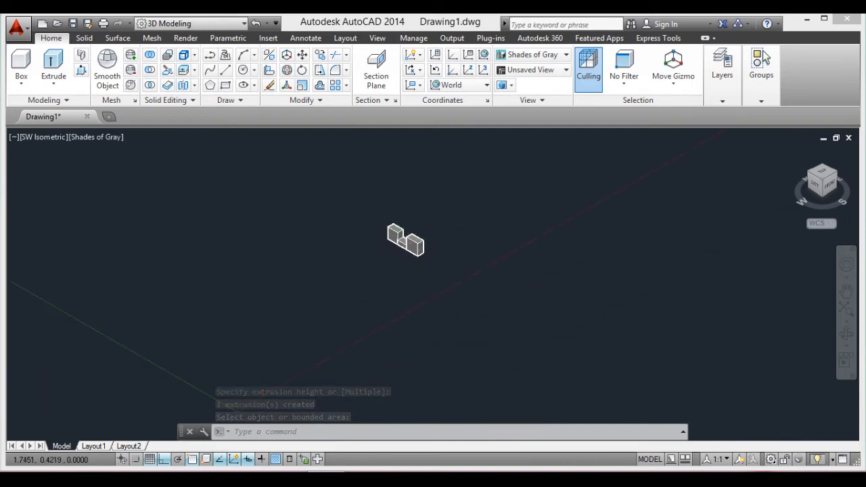
scroll(424, 218, "up", 2)
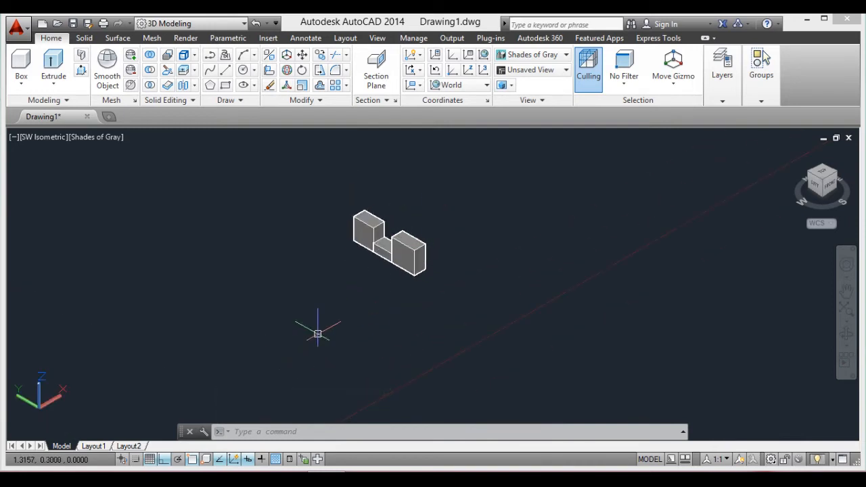
left_click(822, 177)
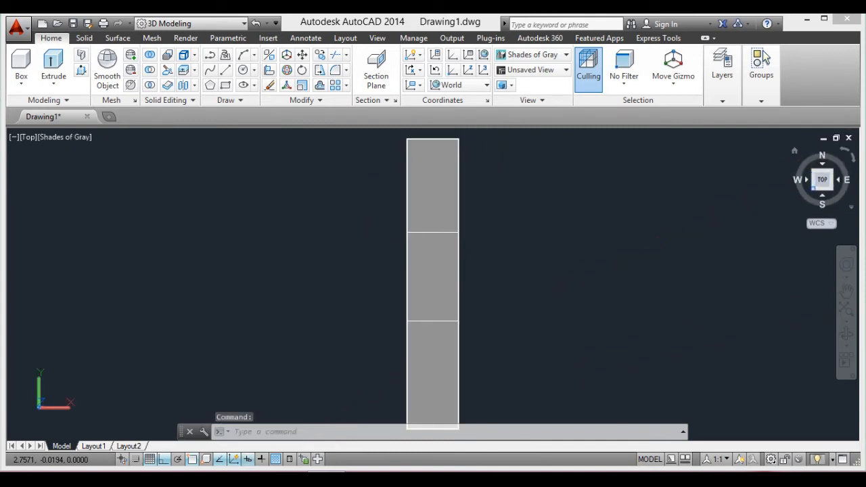
left_click(813, 188)
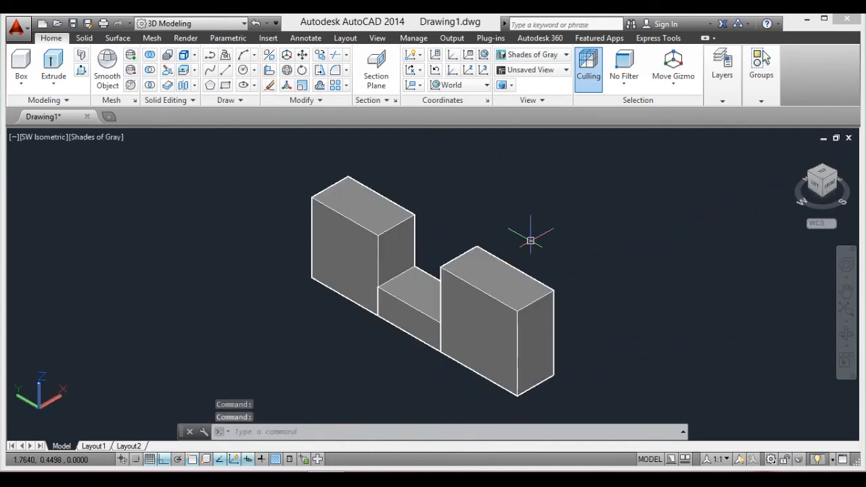
scroll(531, 243, "up", 2)
scroll(531, 243, "down", 3)
scroll(534, 244, "down", 2)
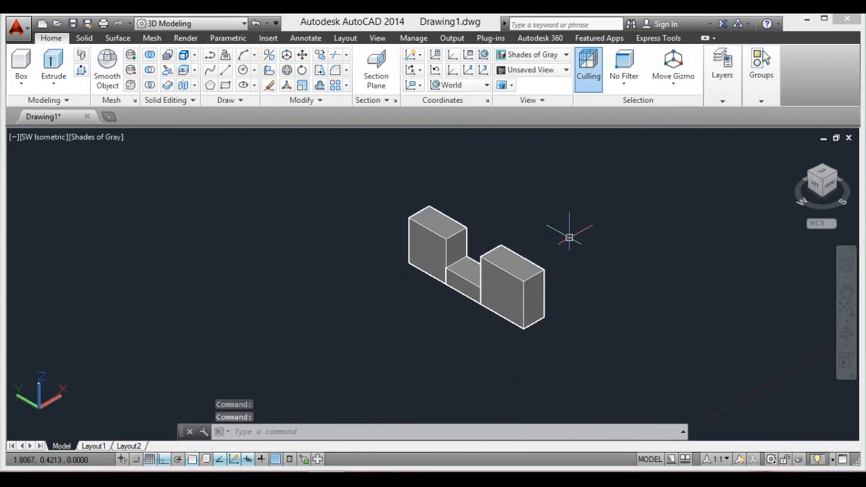
middle_click_drag(569, 237, 492, 237)
scroll(525, 230, "up", 2)
middle_click_drag(430, 220, 283, 207)
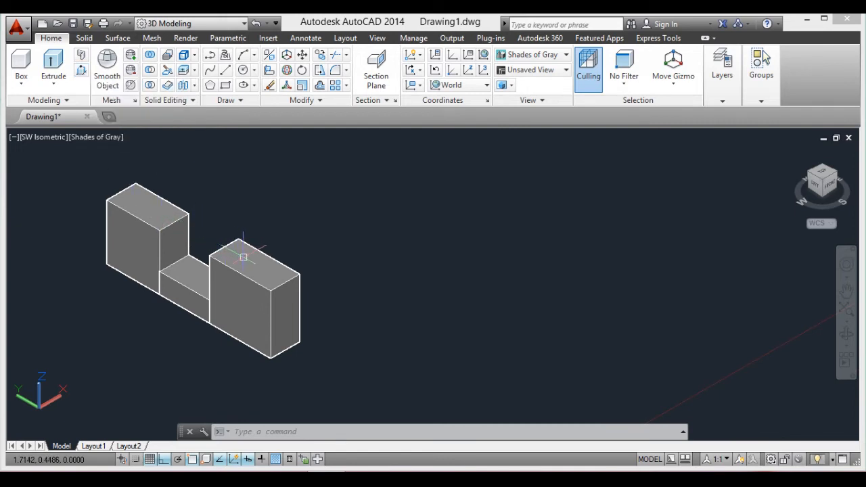
Step: Presspull the long side face of the near end block outward, so that it projects beyond the middle block
left_click(80, 70)
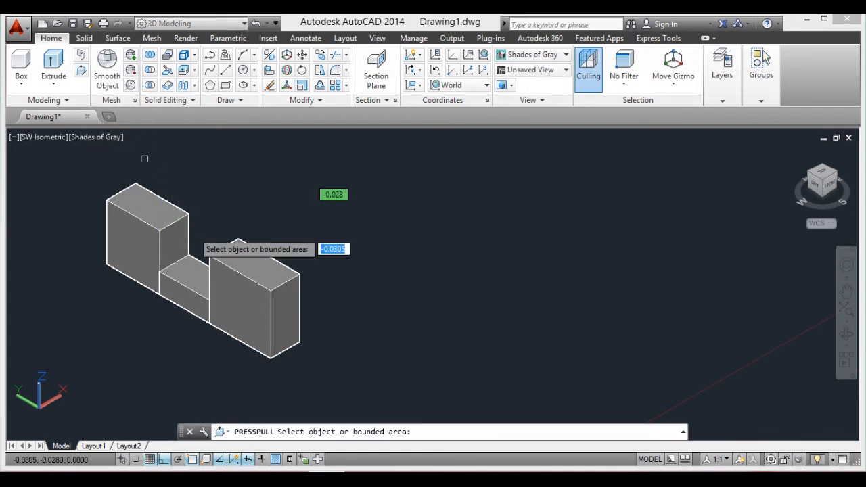
left_click(197, 252)
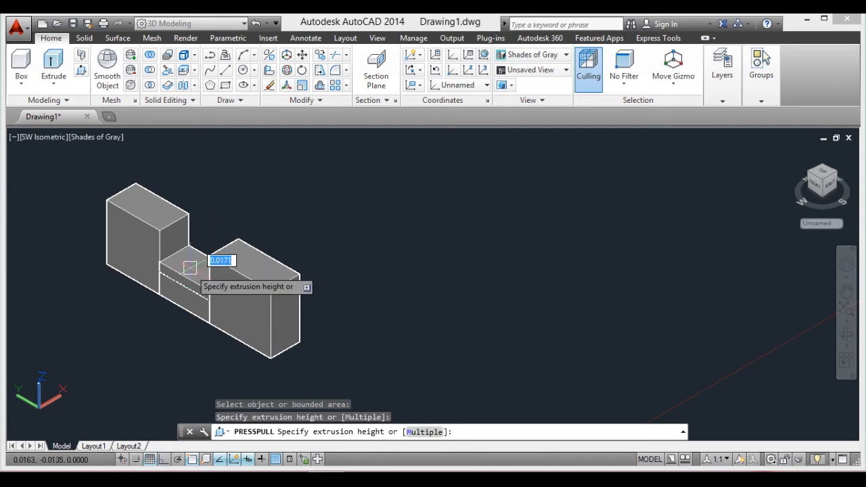
left_click(221, 265)
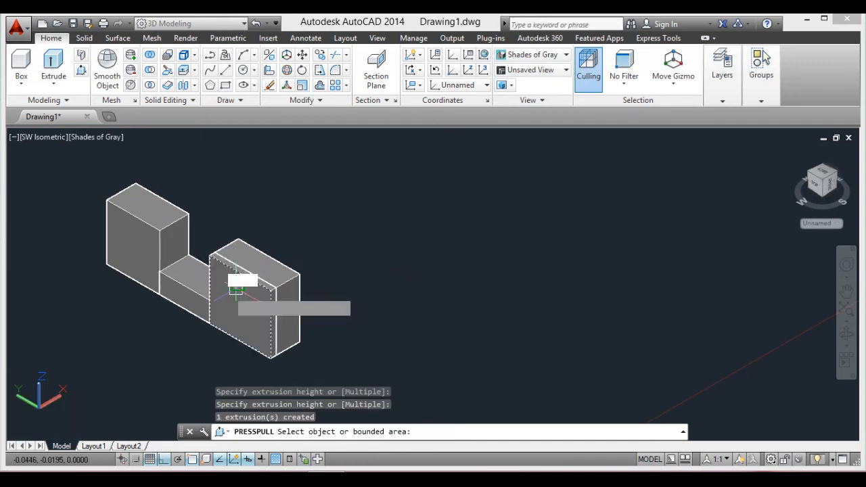
left_click(229, 296)
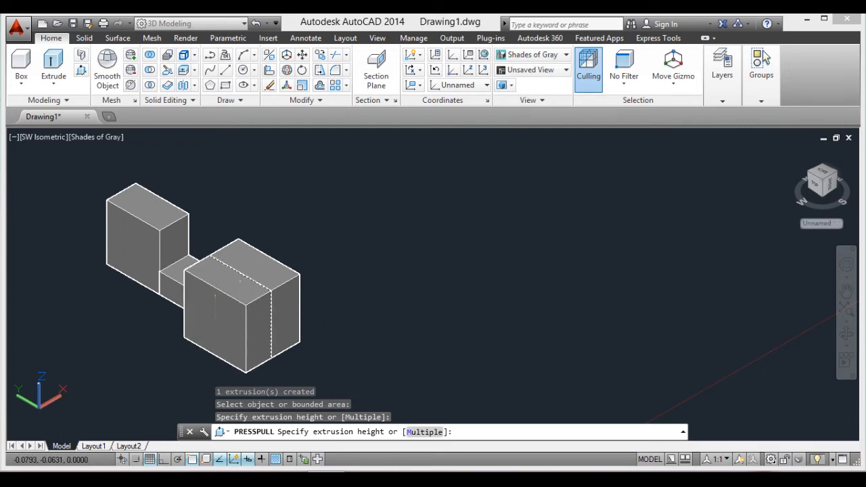
left_click(263, 312)
Step: Presspull the near block's front end face outward and its top face slightly upward
left_click(274, 322)
left_click(295, 328)
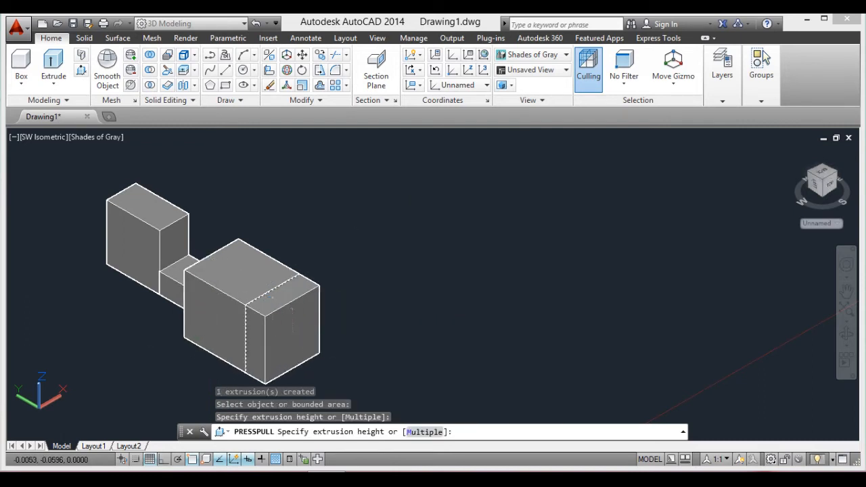
left_click(271, 289)
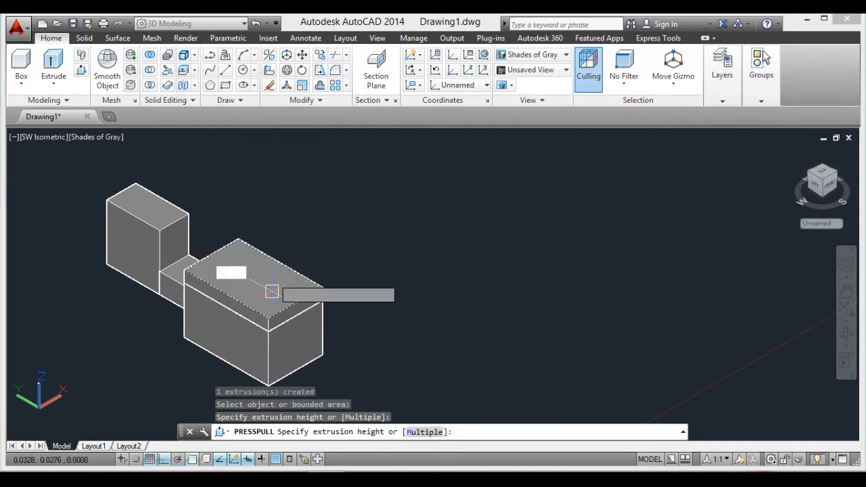
left_click(274, 256)
scroll(298, 241, "down", 3)
scroll(308, 233, "up", 2)
key("Return")
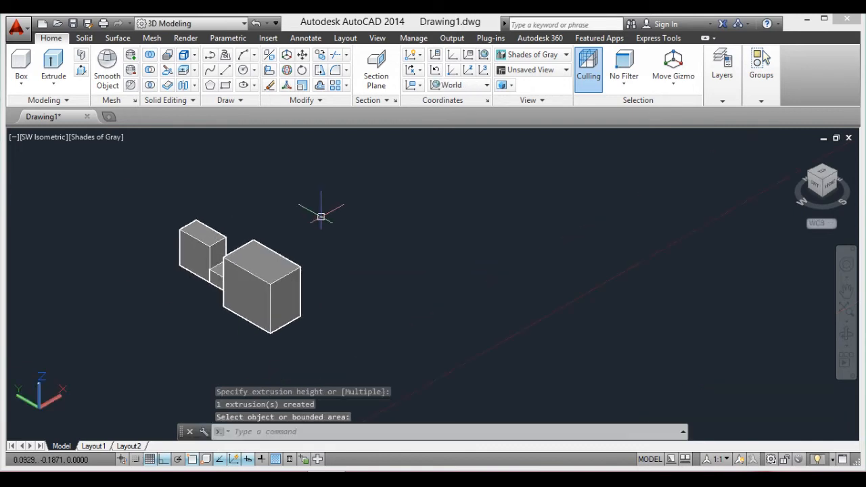
scroll(336, 165, "down", 3)
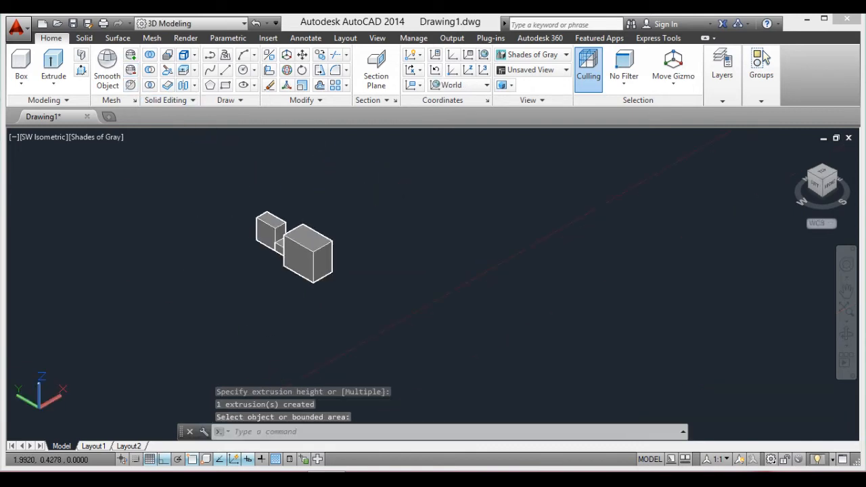
middle_click_drag(433, 189, 357, 261)
type("l")
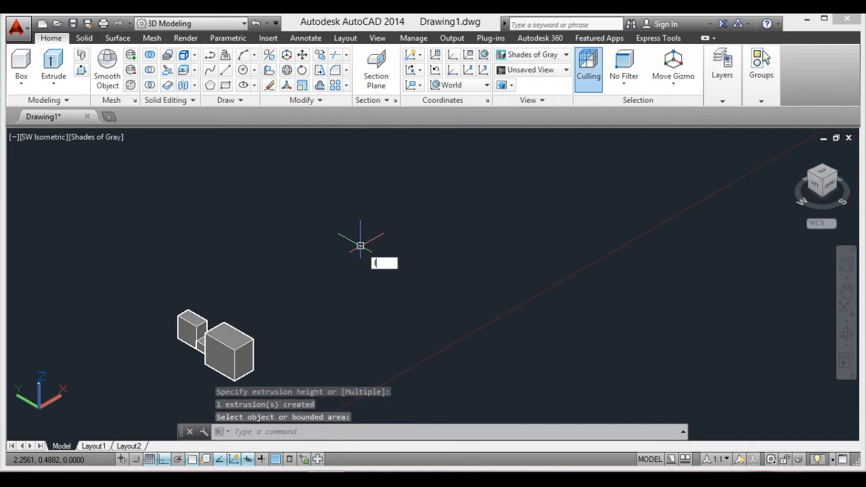
key("Return")
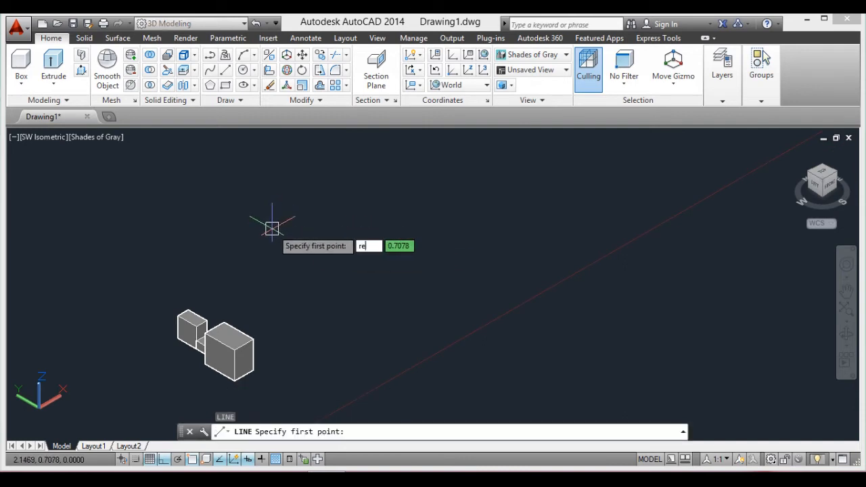
key("Escape")
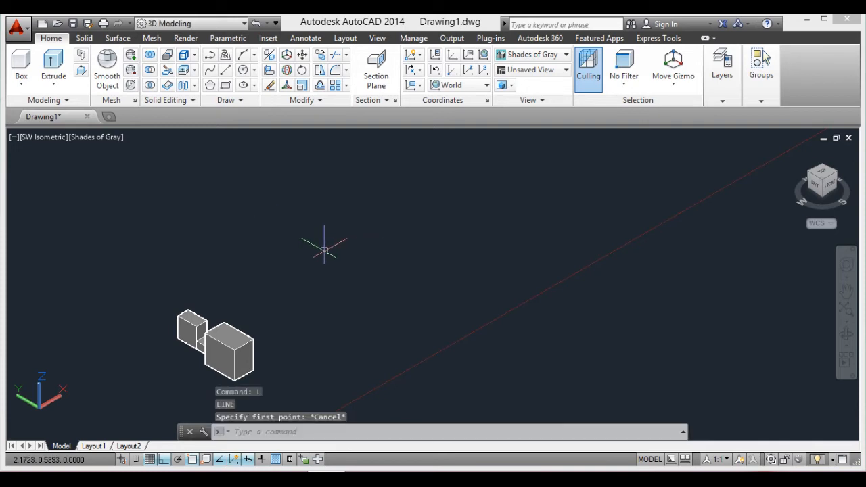
Step: Draw a large closed rectangle from four orthogonal lines in the empty area beyond the blocks
type("L")
key("Return")
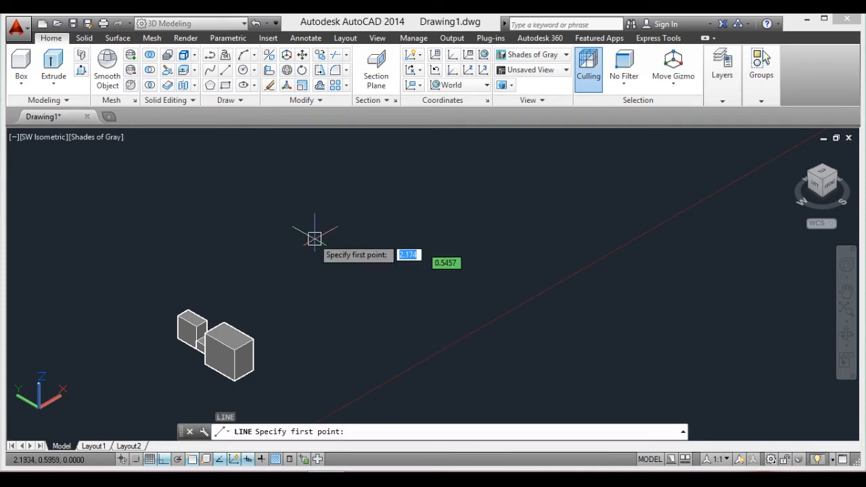
left_click(257, 213)
left_click(409, 298)
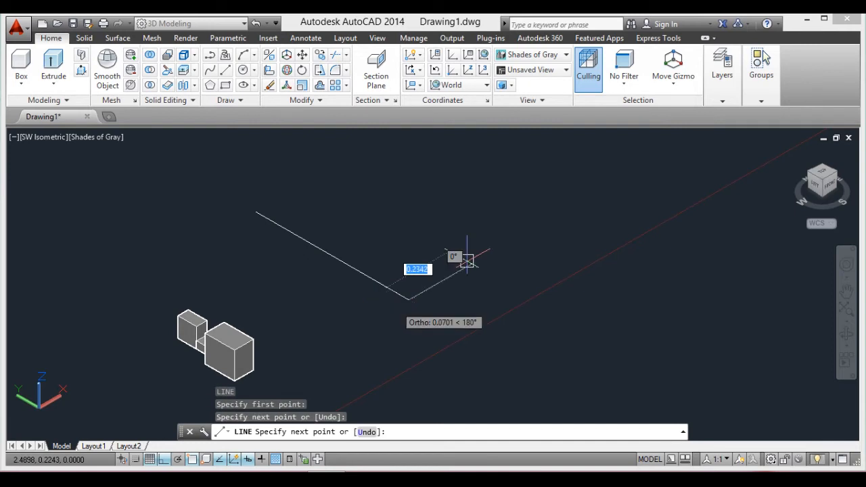
left_click(551, 217)
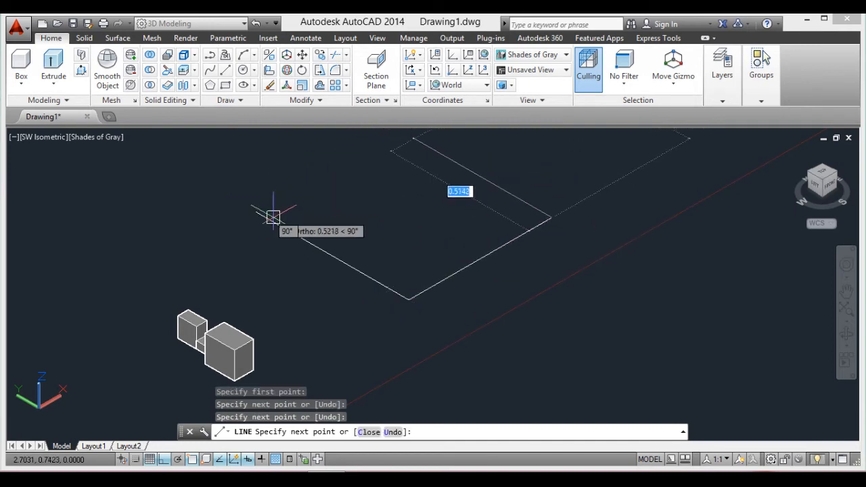
left_click(398, 129)
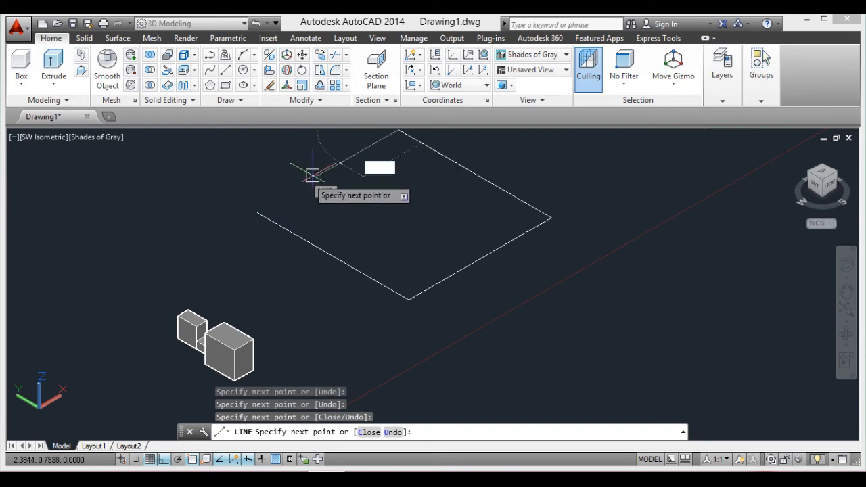
left_click(256, 212)
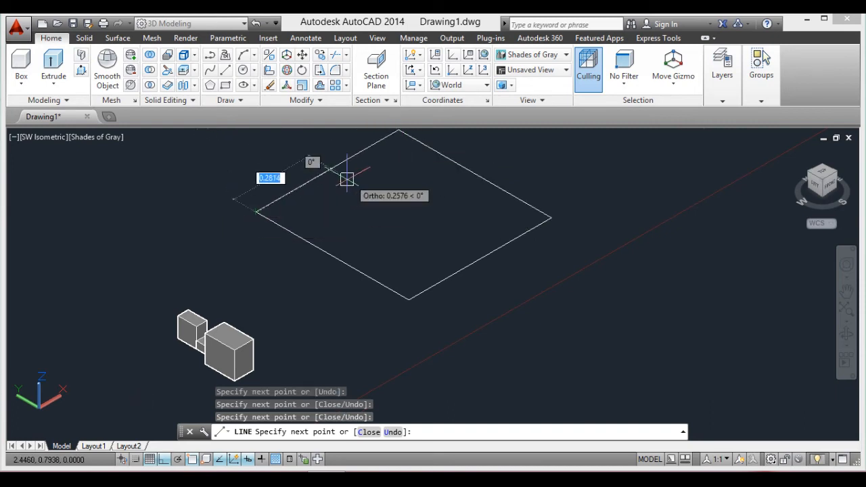
key("Return")
Step: Draw two connected orthogonal lines, about 0.45 and 0.49 long, just inside the rectangle's upper-left and lower-left sides
middle_click_drag(380, 168, 344, 226)
key("Return")
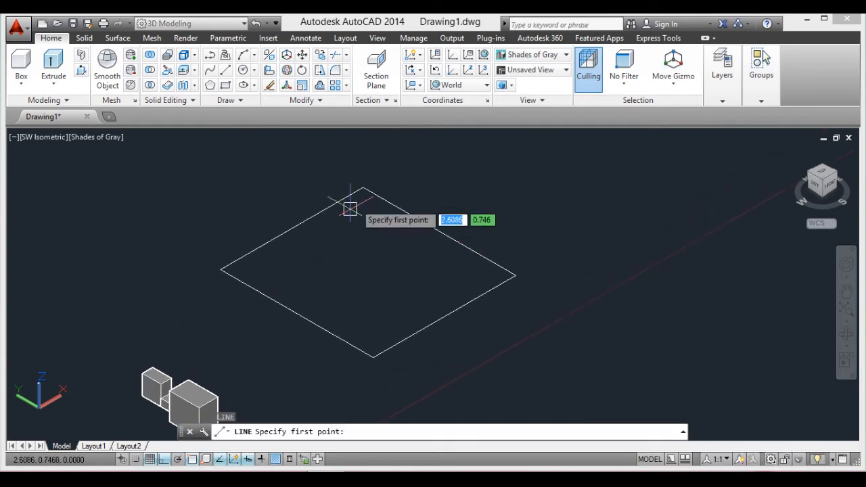
left_click(363, 199)
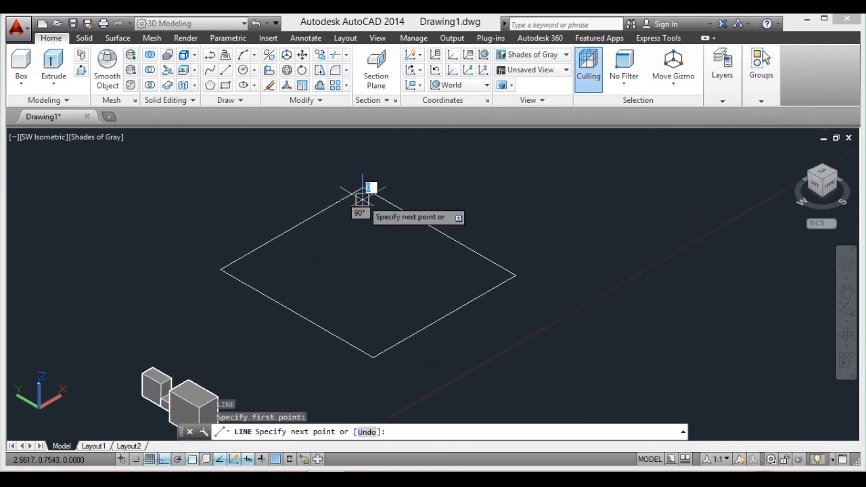
left_click(242, 267)
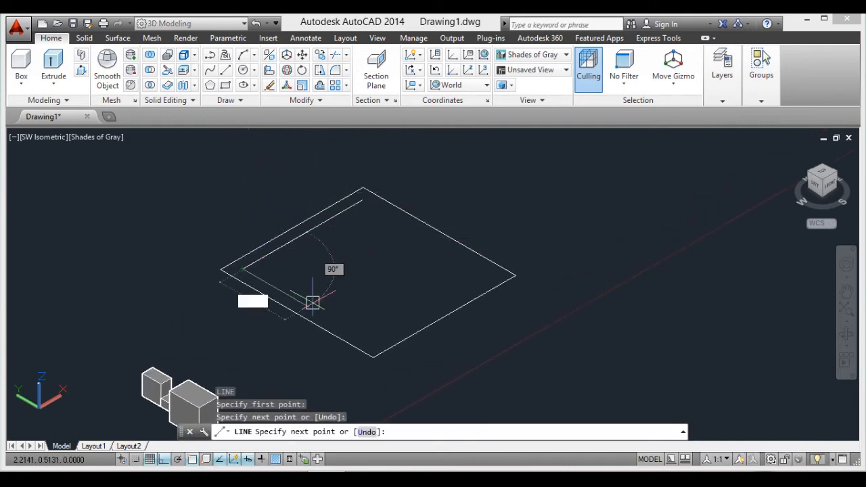
left_click(374, 347)
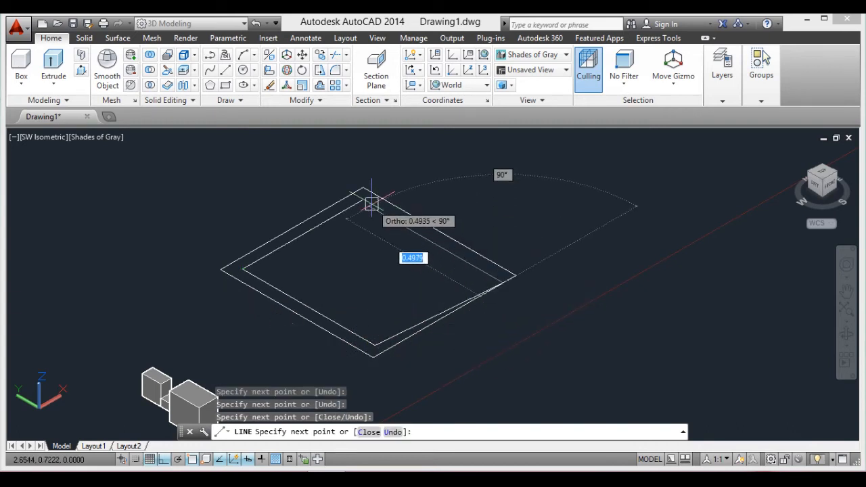
Step: Draw a third inner line toward the rectangle's right corner and erase the skewed segment
left_click(499, 285)
key("Return")
left_click(452, 307)
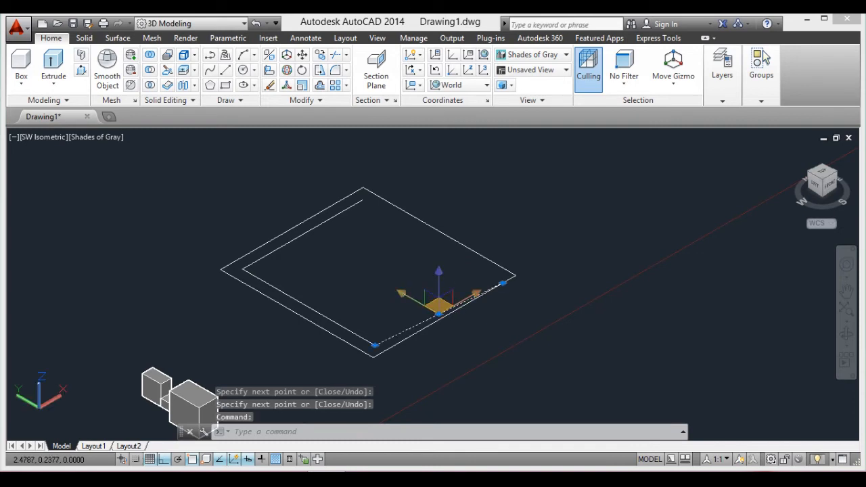
key("Delete")
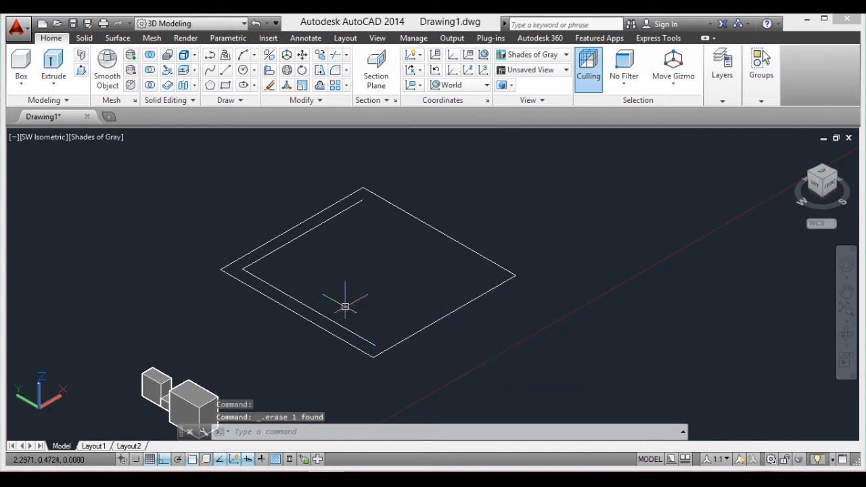
Step: Complete the inner rectangle with two lines from the open upper end, the first about 0.49 long, finishing at the open lower end
type("l")
key("Return")
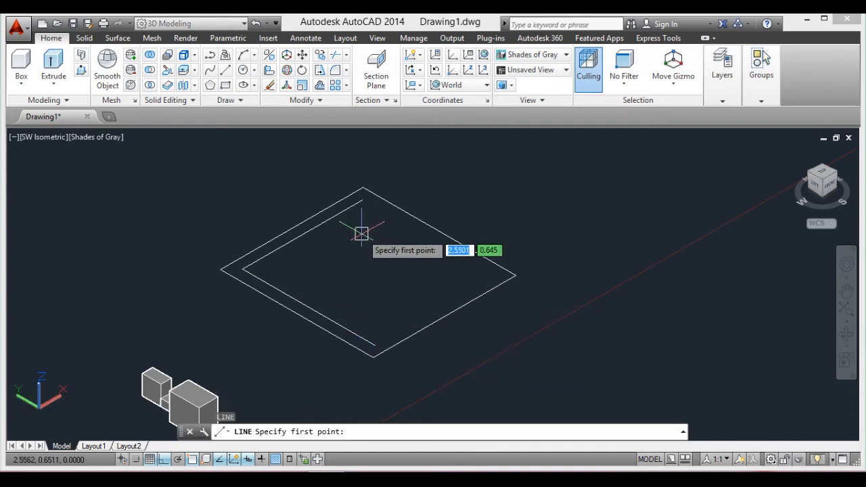
left_click(363, 201)
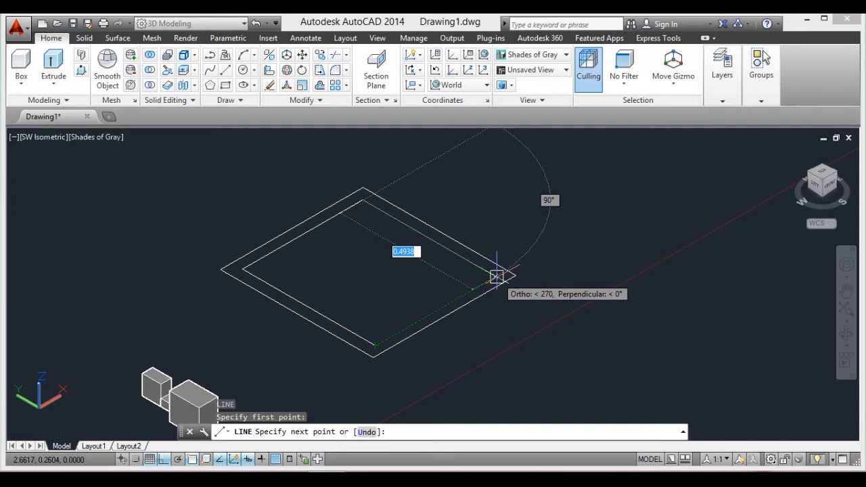
left_click(496, 276)
left_click(375, 344)
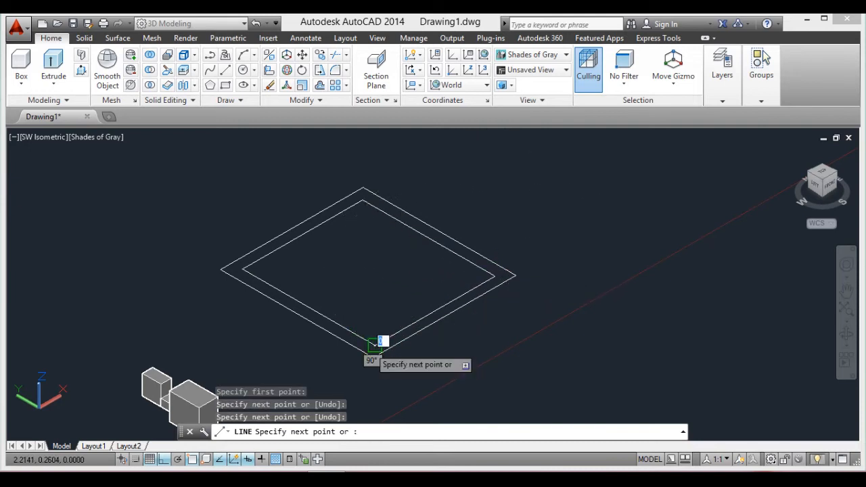
key("Return")
scroll(381, 311, "up", 5)
key("Escape")
type("l")
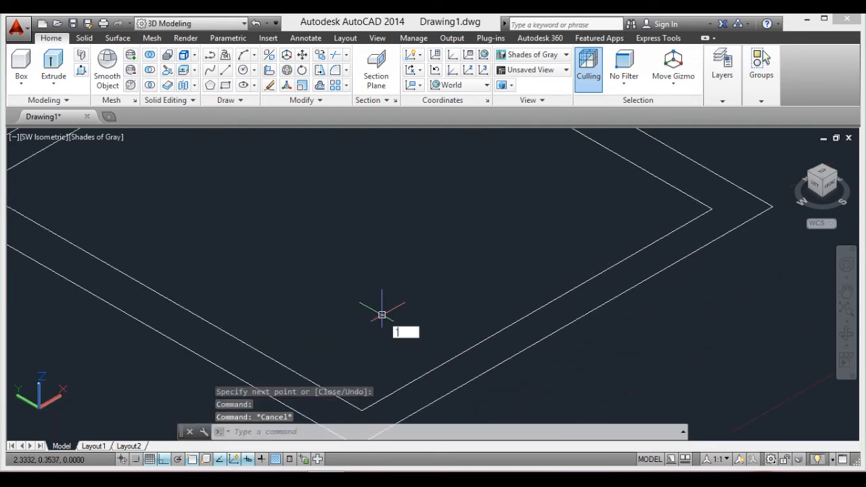
key("Return")
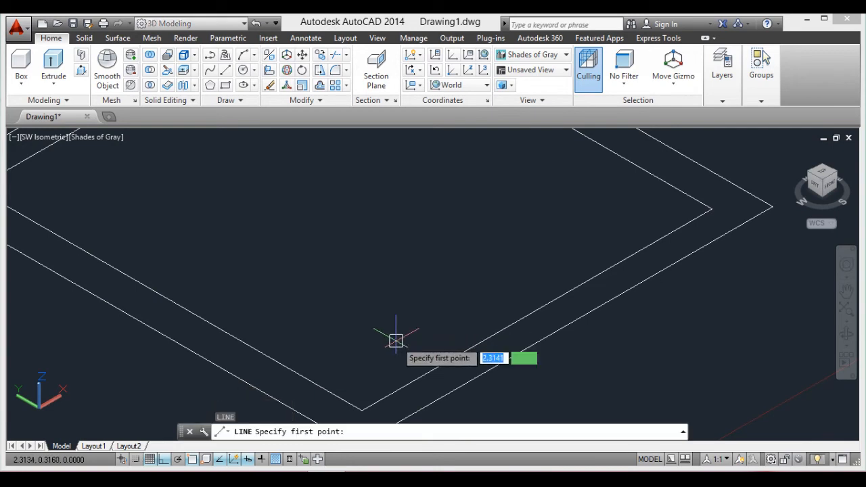
scroll(377, 374, "down", 4)
scroll(368, 395, "up", 2)
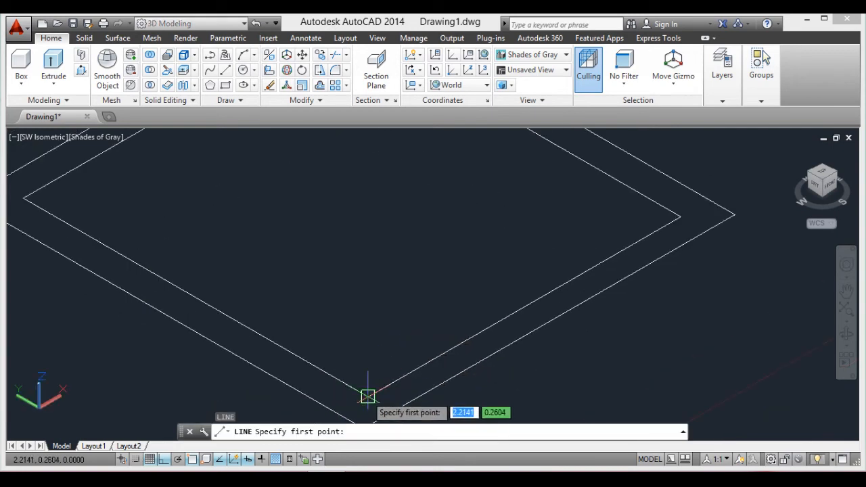
scroll(378, 406, "down", 2)
scroll(194, 271, "up", 2)
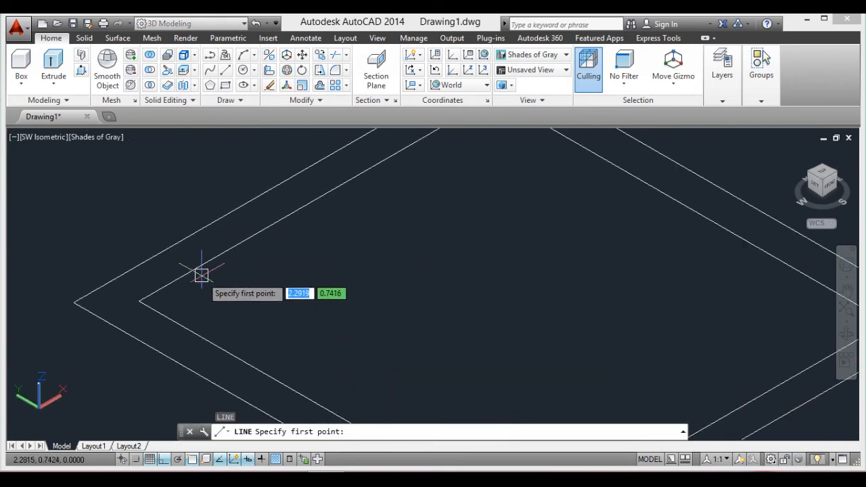
scroll(237, 265, "down", 3)
left_click(242, 257)
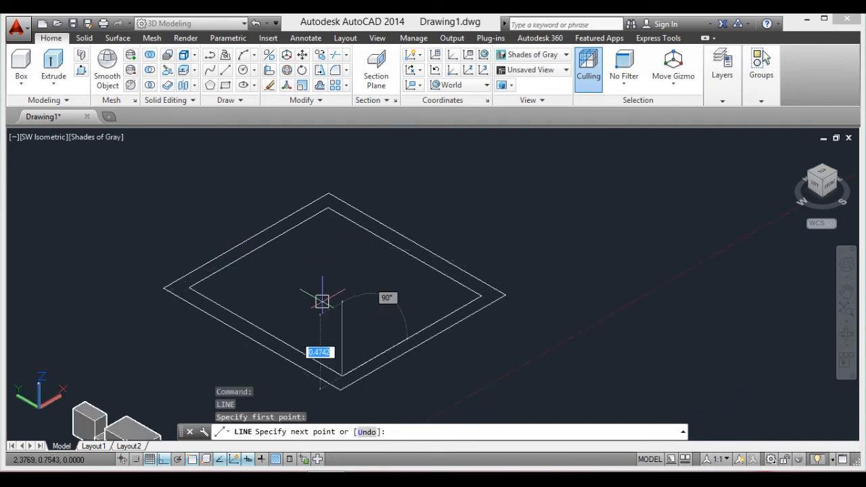
key("Escape")
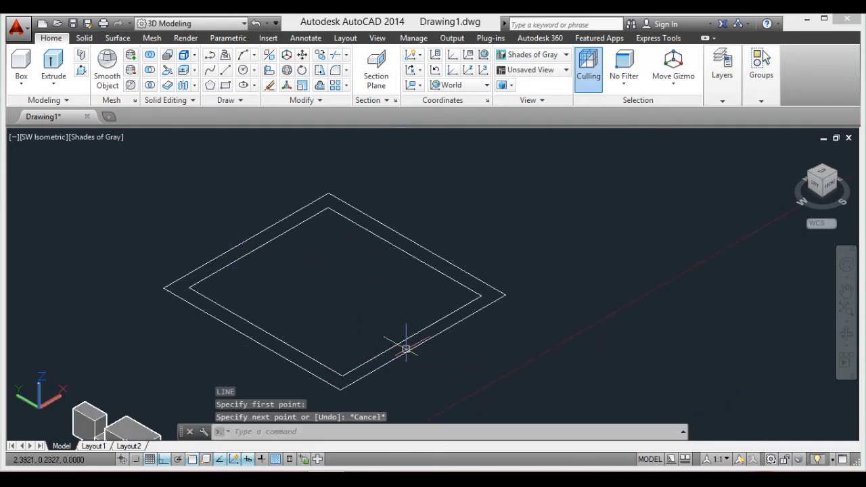
Step: Draw two short parallel lines, the second about 0.036 long, across the strip between the rectangles on the lower-right side
type("l")
key("Return")
scroll(387, 353, "up", 1)
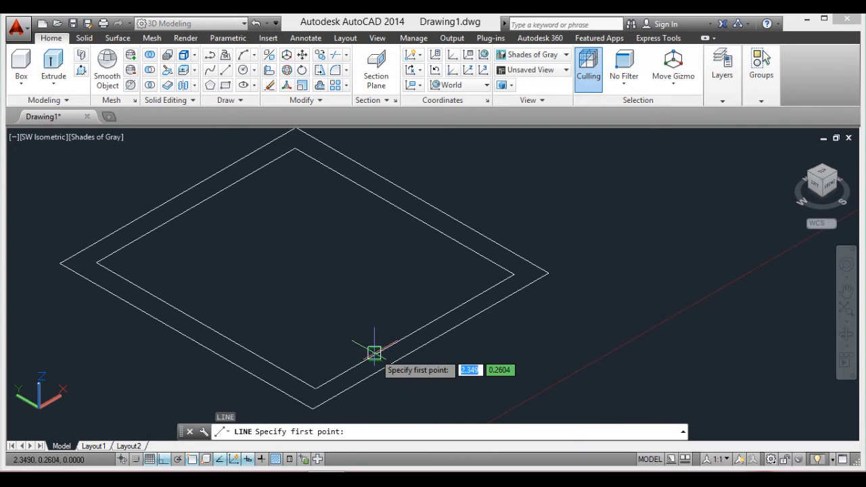
left_click(374, 353)
left_click(391, 363)
key("Return")
key("Return")
left_click(433, 322)
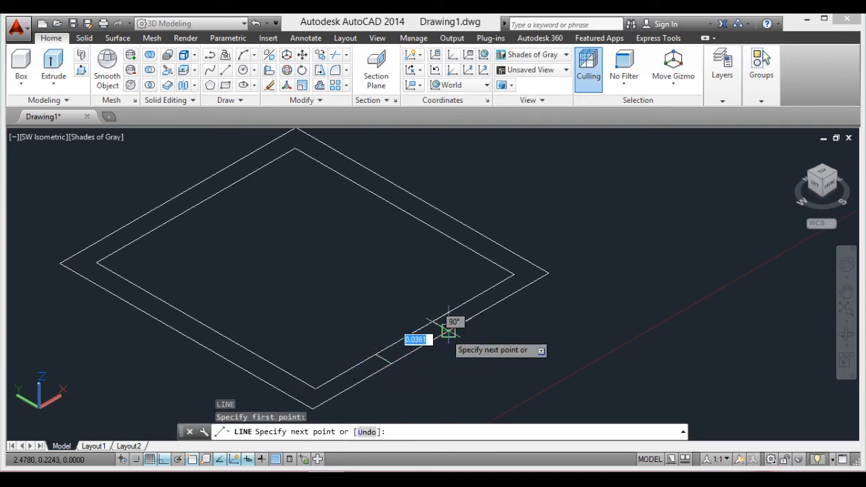
left_click(448, 331)
key("Return")
Step: Draw two short parallel lines across the strip between the inner and outer rectangles on the upper-left side
scroll(456, 339, "down", 5)
scroll(500, 304, "up", 2)
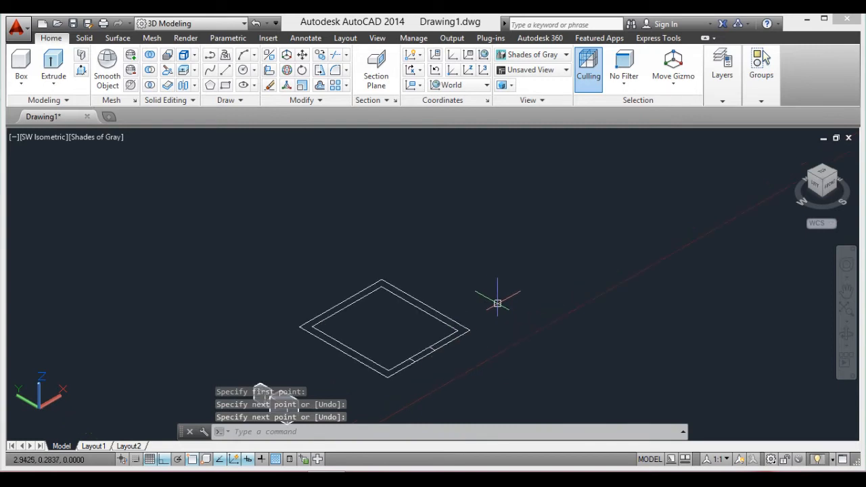
scroll(372, 298, "up", 4)
key("Return")
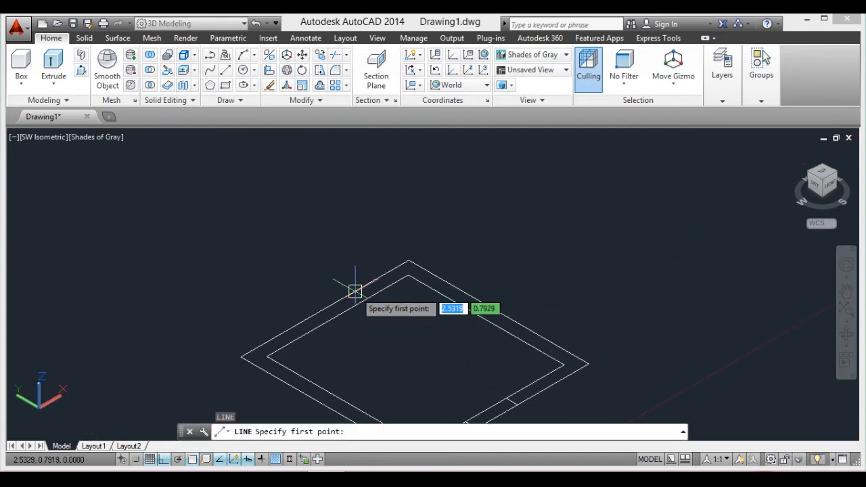
left_click(356, 291)
key("Escape")
key("Return")
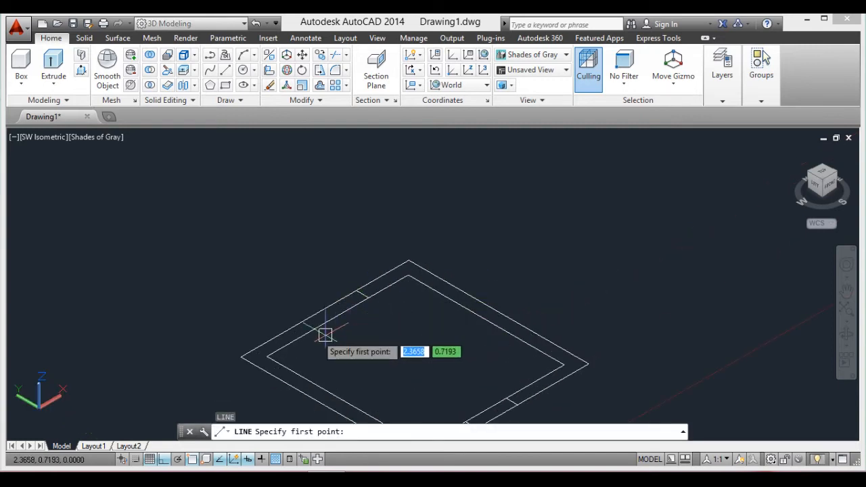
left_click(317, 329)
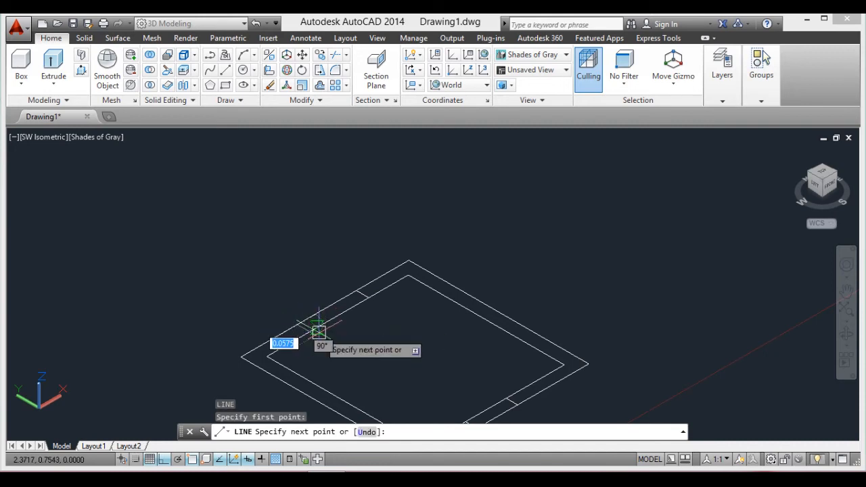
left_click(297, 325)
key("Return")
Step: Presspull the U-shaped strip area left of the short dividing lines upward by about 0.33 to form a wall
scroll(327, 332, "down", 4)
scroll(371, 328, "up", 3)
scroll(371, 329, "down", 2)
scroll(415, 272, "down", 2)
middle_click_drag(399, 294, 406, 231)
scroll(406, 230, "up", 3)
scroll(402, 226, "up", 2)
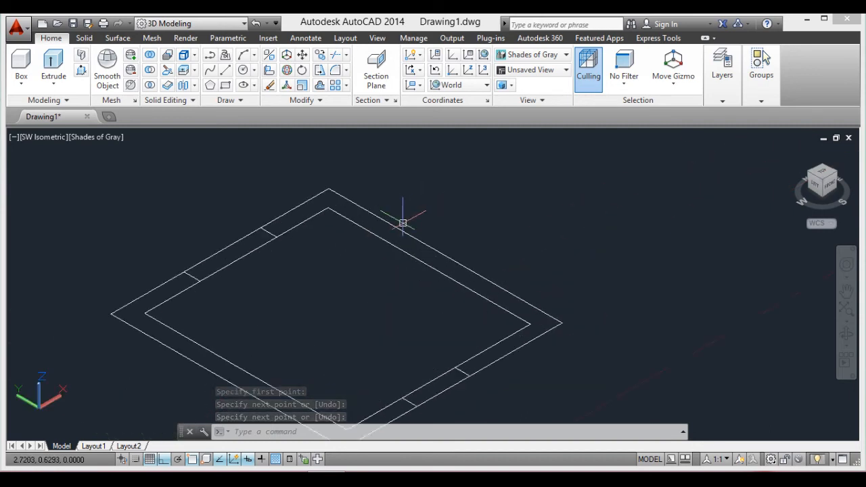
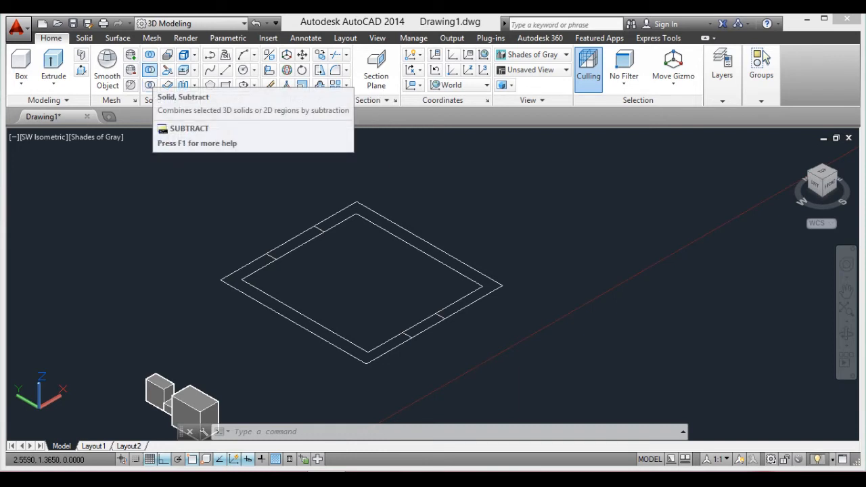
scroll(310, 259, "up", 2)
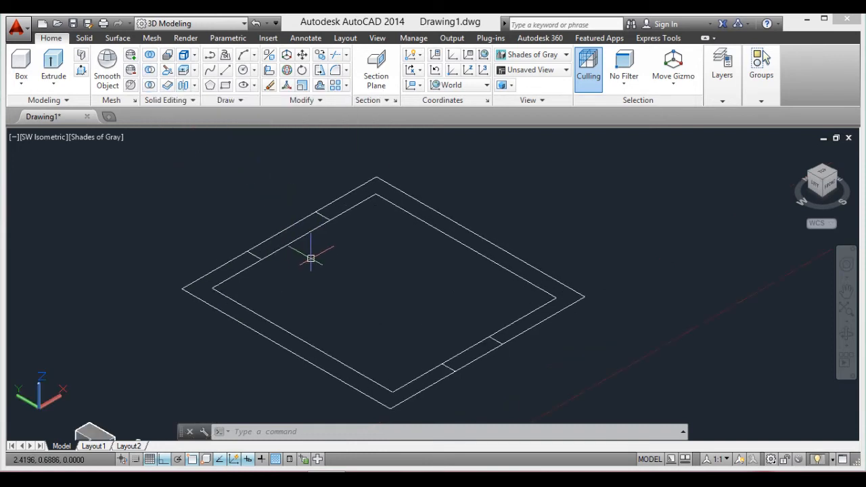
middle_click_drag(323, 283, 329, 296)
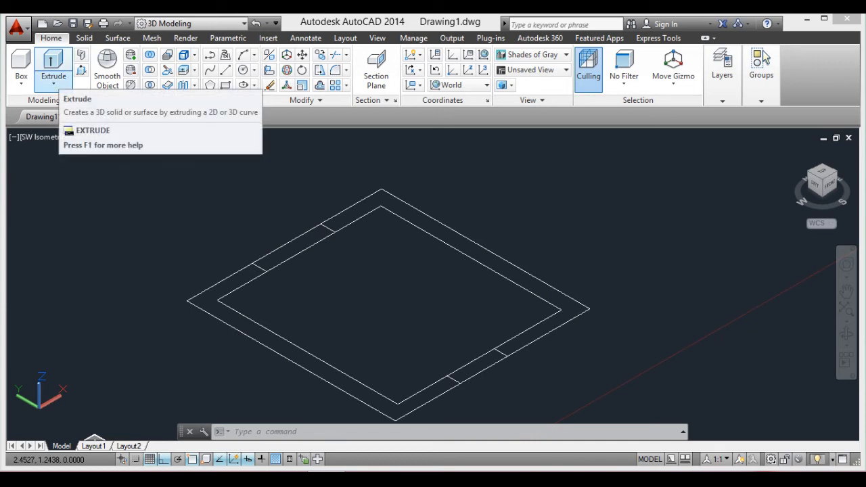
left_click(81, 70)
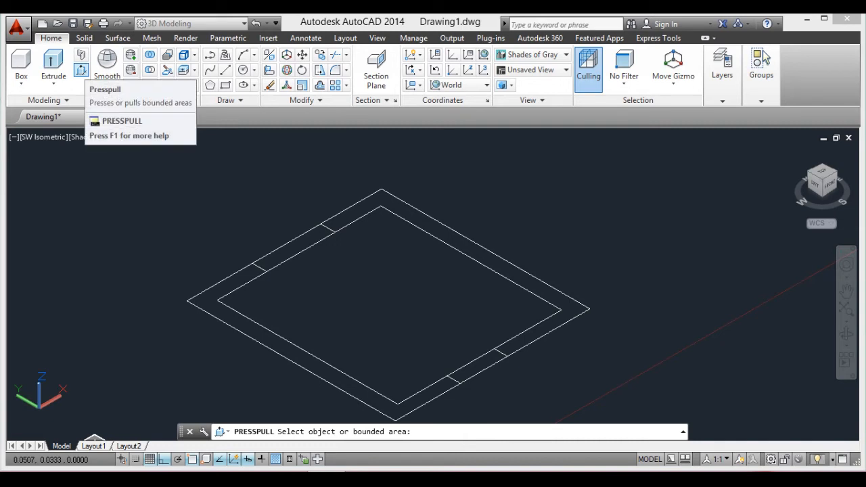
left_click(238, 278)
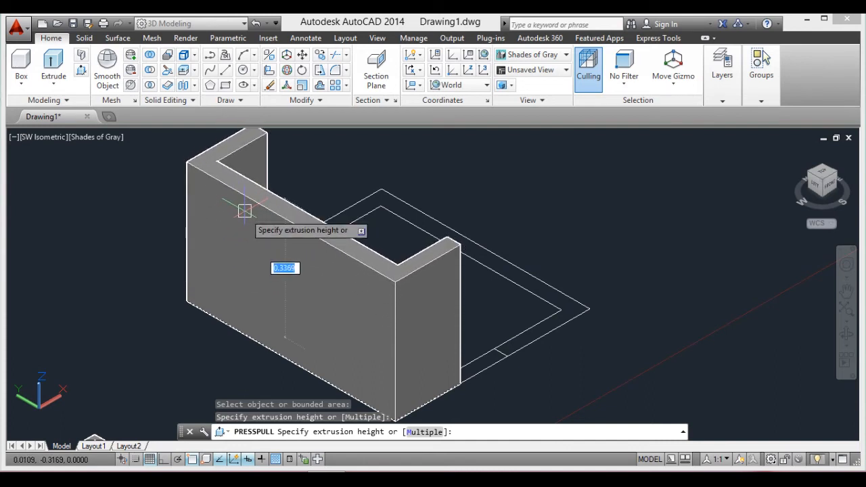
left_click(244, 212)
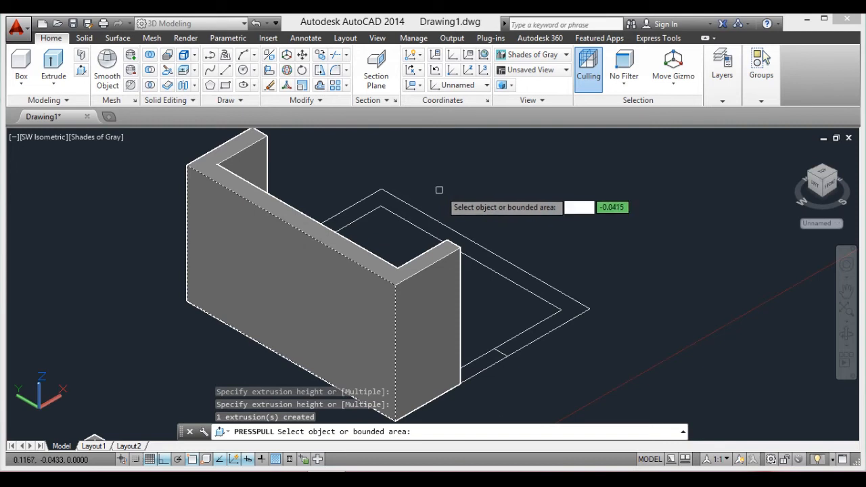
key("Return")
scroll(391, 259, "down", 3)
scroll(298, 260, "up", 1)
scroll(299, 260, "down", 2)
scroll(241, 257, "up", 3)
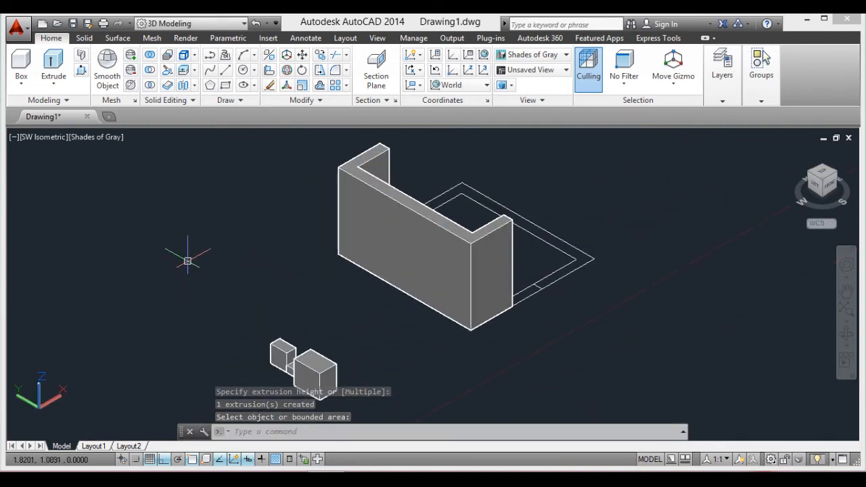
scroll(238, 257, "down", 1)
scroll(178, 286, "up", 3)
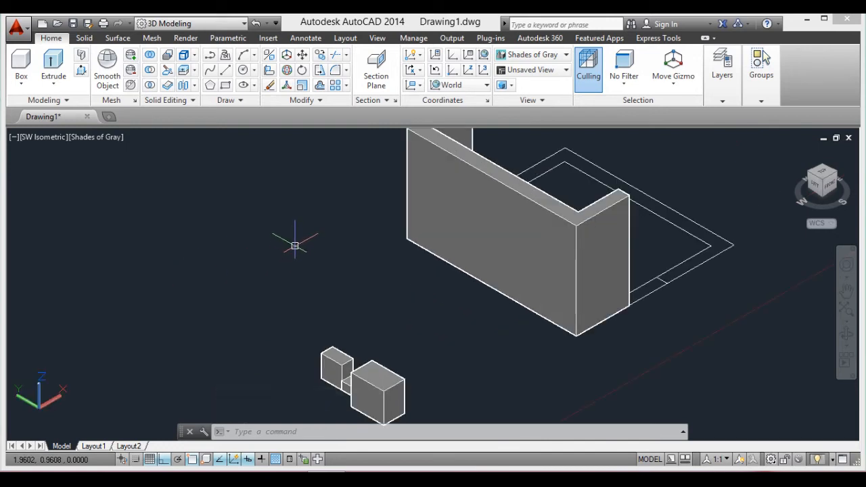
scroll(296, 242, "down", 2)
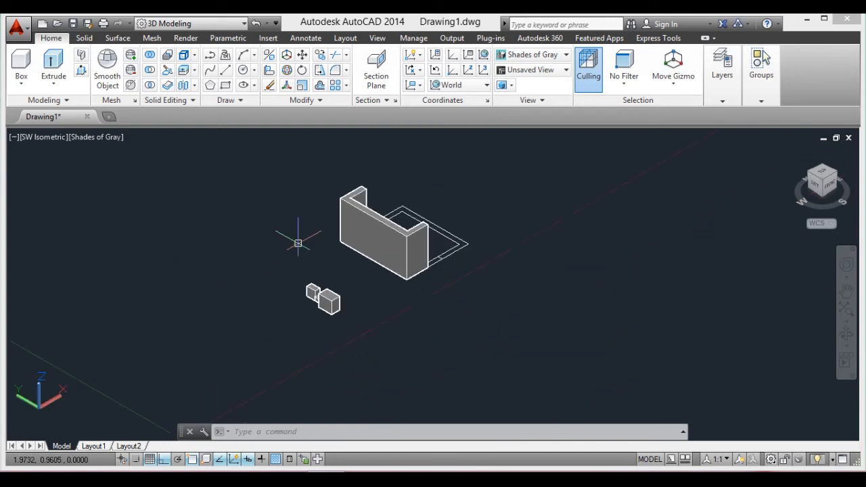
scroll(493, 211, "up", 3)
scroll(375, 220, "down", 2)
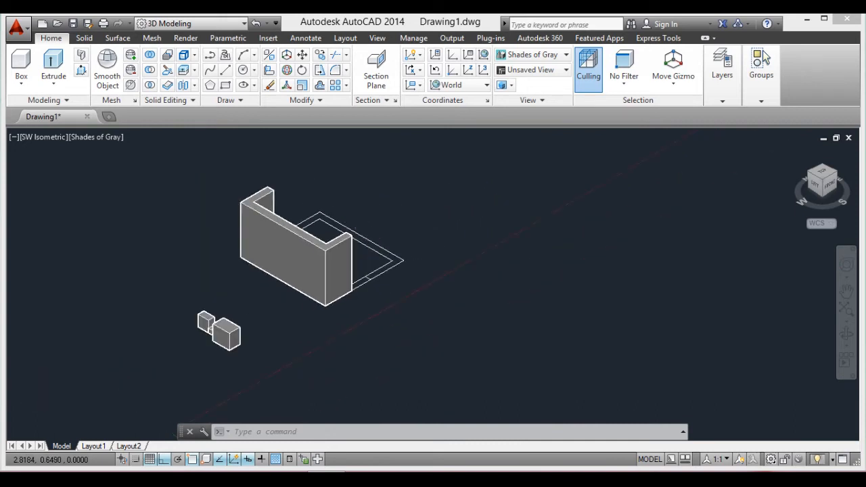
scroll(362, 217, "up", 4)
scroll(362, 228, "down", 3)
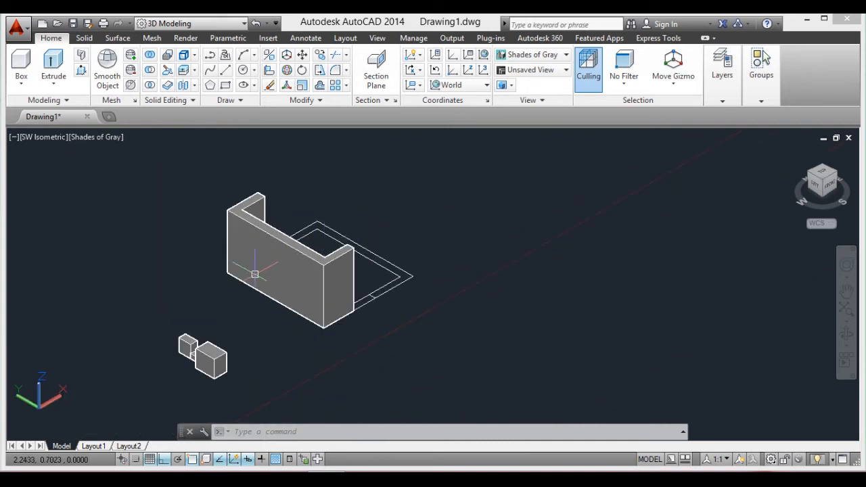
scroll(254, 274, "up", 3)
scroll(223, 308, "down", 4)
scroll(267, 244, "up", 3)
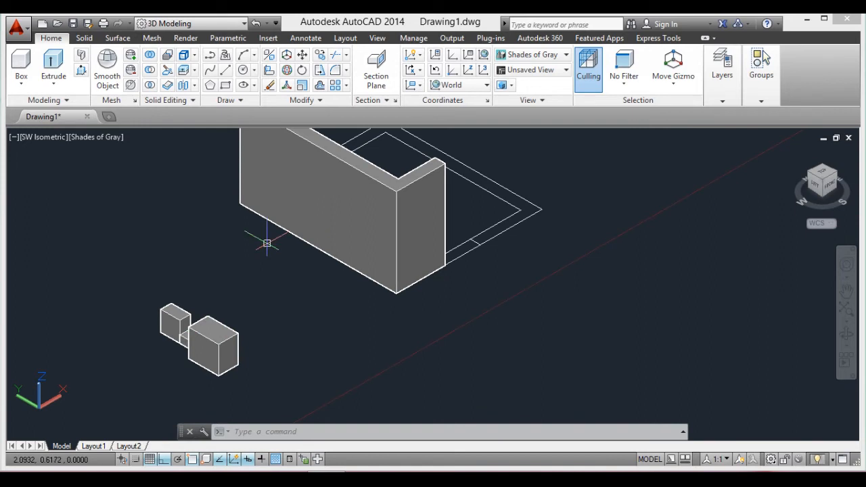
scroll(359, 213, "down", 3)
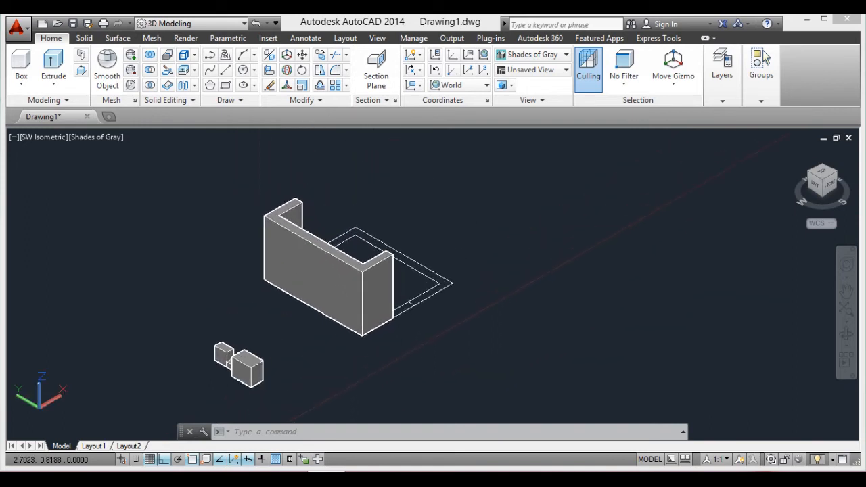
scroll(258, 320, "up", 4)
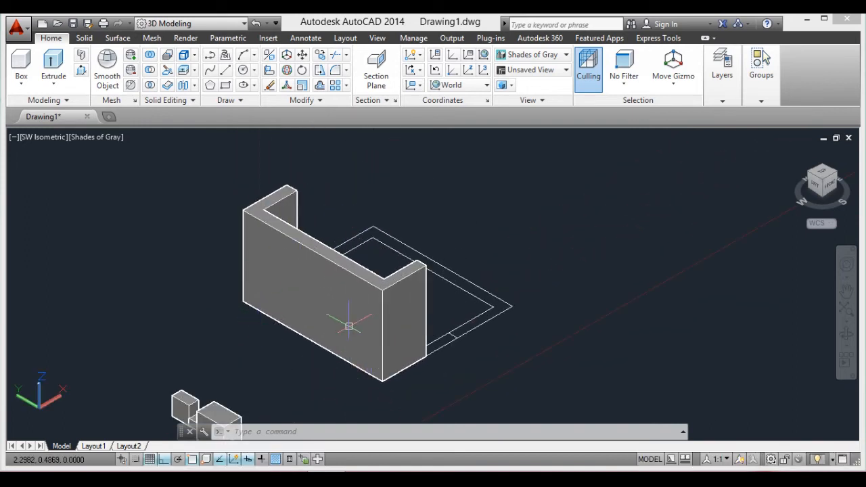
scroll(299, 308, "up", 2)
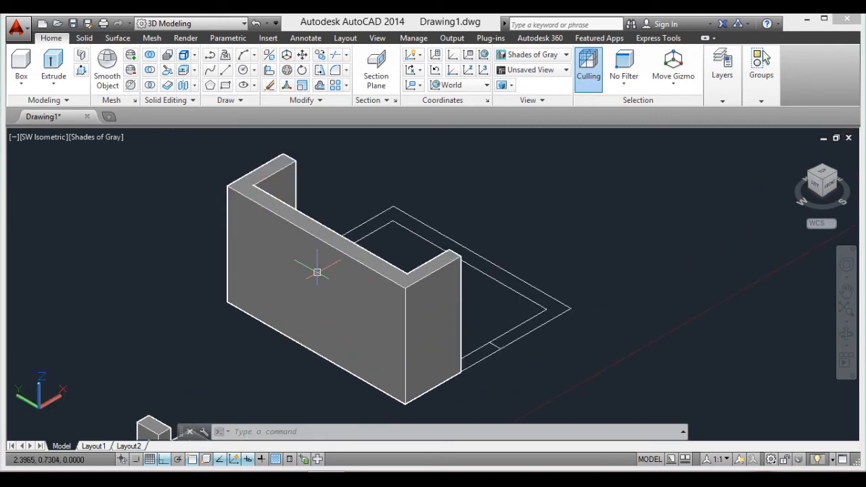
scroll(284, 369, "down", 3)
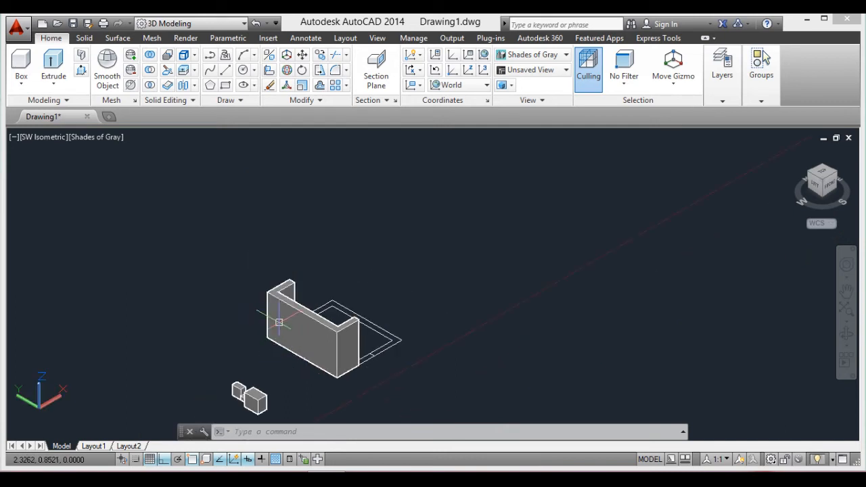
middle_click_drag(285, 377, 276, 330)
scroll(251, 352, "up", 3)
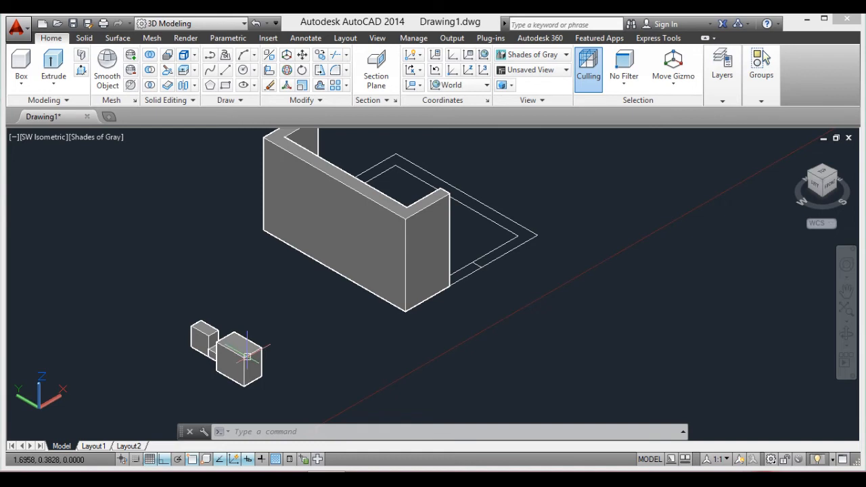
scroll(255, 344, "up", 2)
scroll(253, 338, "down", 5)
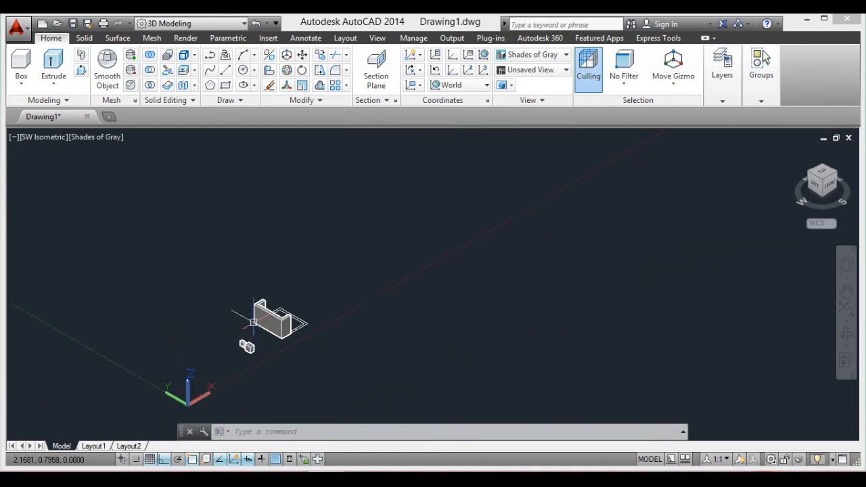
Step: Draw a narrow rectangle in the empty area outside the long face of the U-shaped wall, lengthwise parallel to it
scroll(250, 325, "up", 3)
scroll(251, 320, "up", 4)
type("ec")
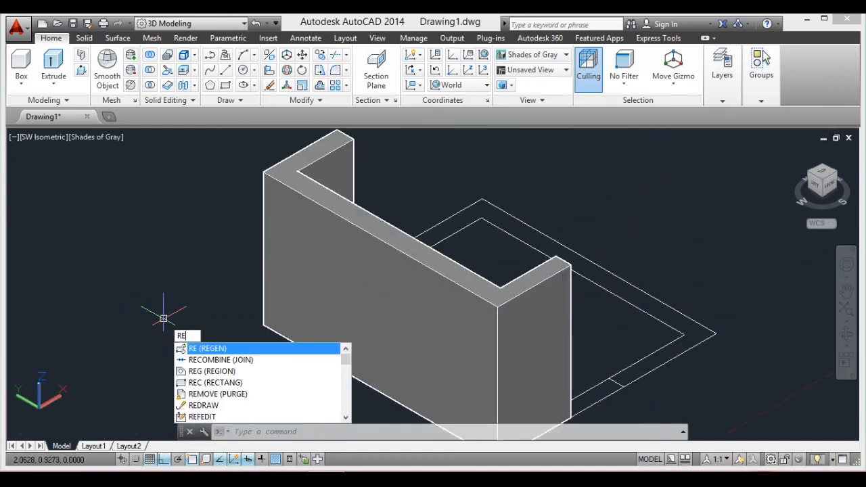
key("Return")
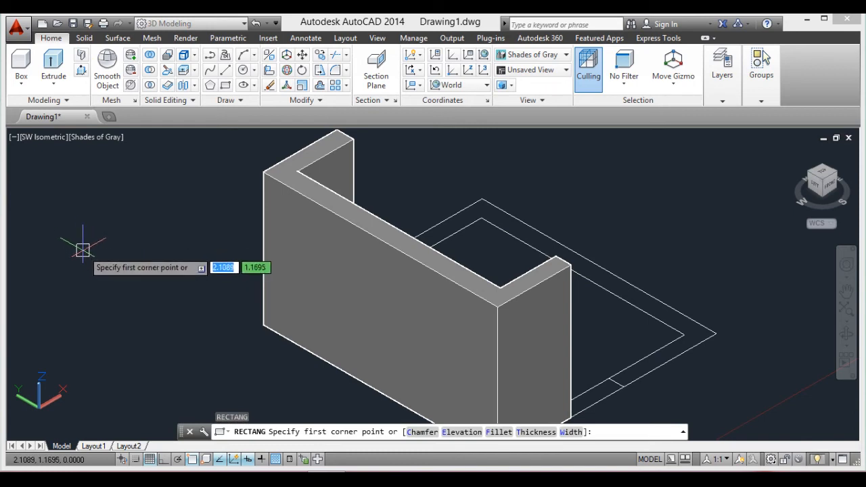
left_click(77, 255)
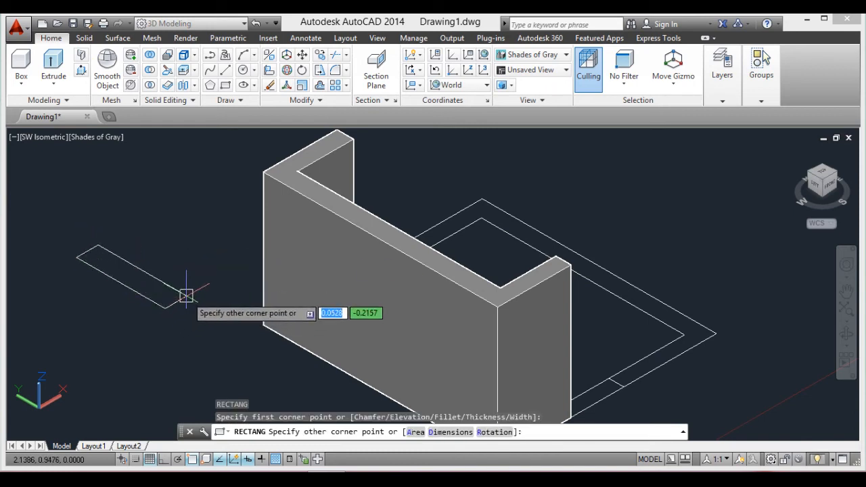
left_click(207, 293)
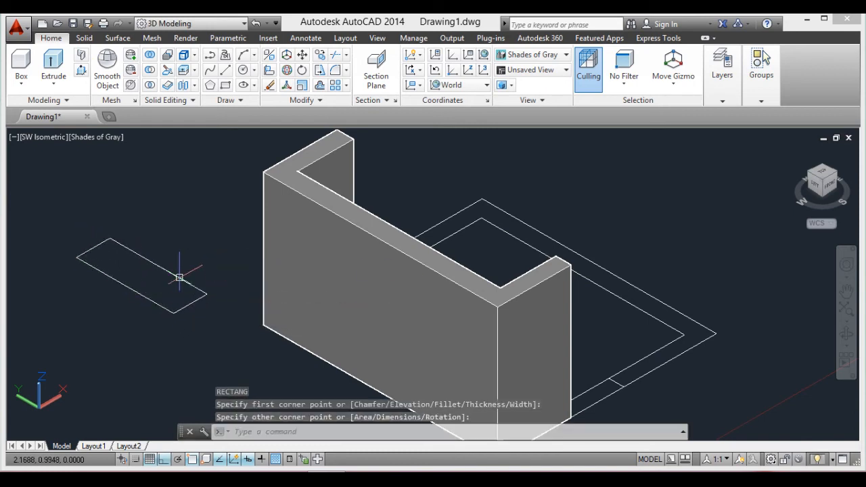
Step: Presspull the new rectangle upward by about 0.13 to form a block
left_click(81, 70)
left_click(129, 265)
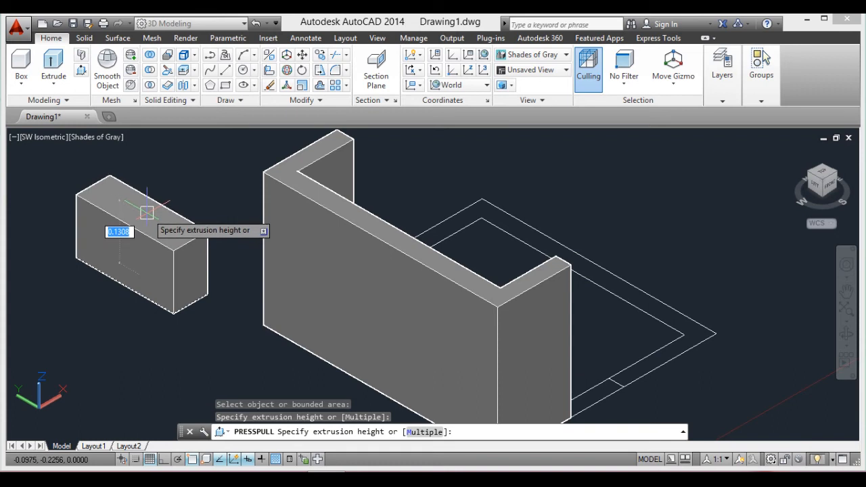
left_click(147, 212)
scroll(214, 272, "down", 3)
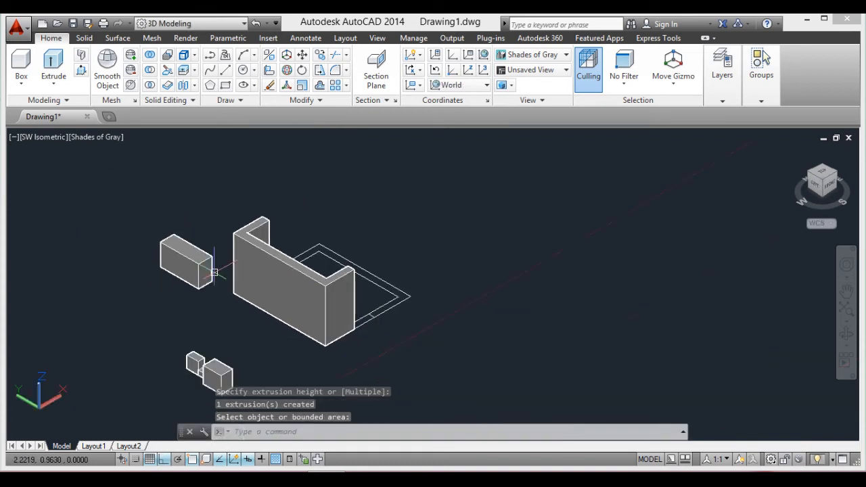
scroll(214, 272, "up", 2)
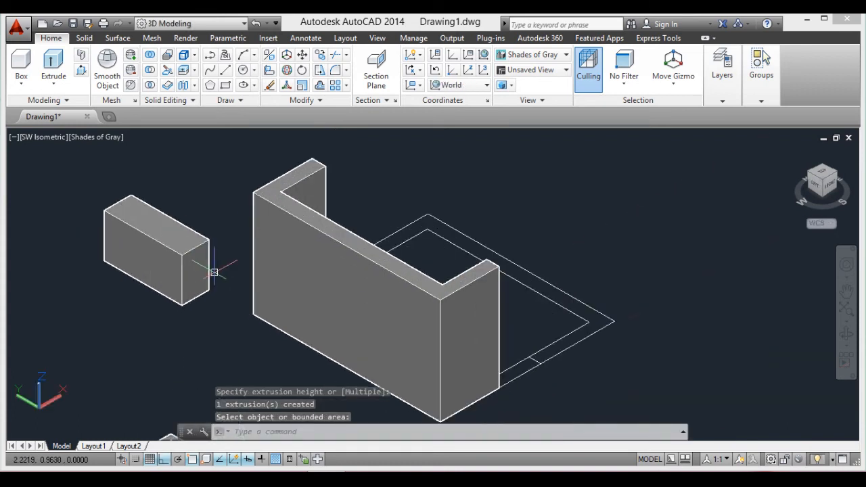
key("Return")
Step: Move the block along the Y axis until it stands in front of the wall's long outer face
left_click(172, 240)
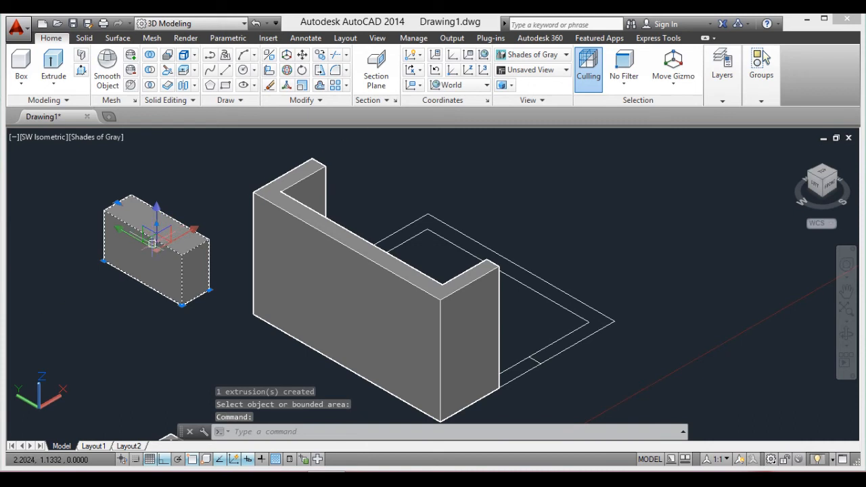
left_click(154, 244)
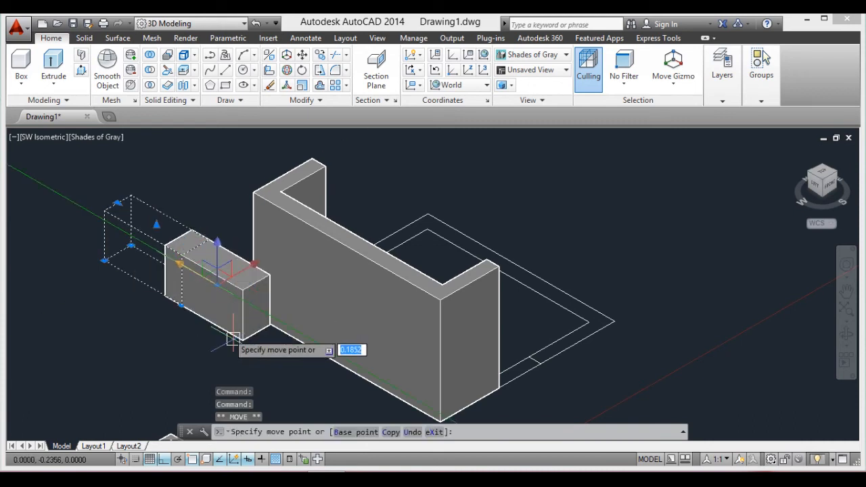
left_click(323, 403)
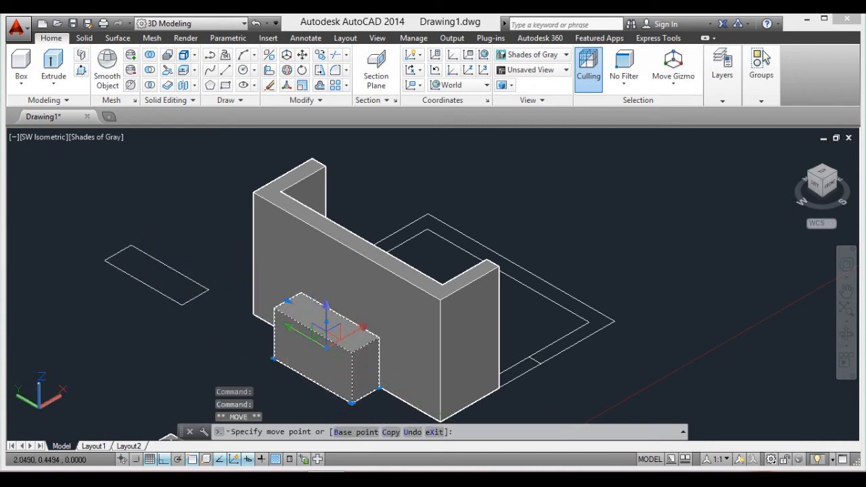
key("Escape")
key("Escape")
Step: Raise the block along the Z axis so that it sits above the base of the wall
left_click(329, 335)
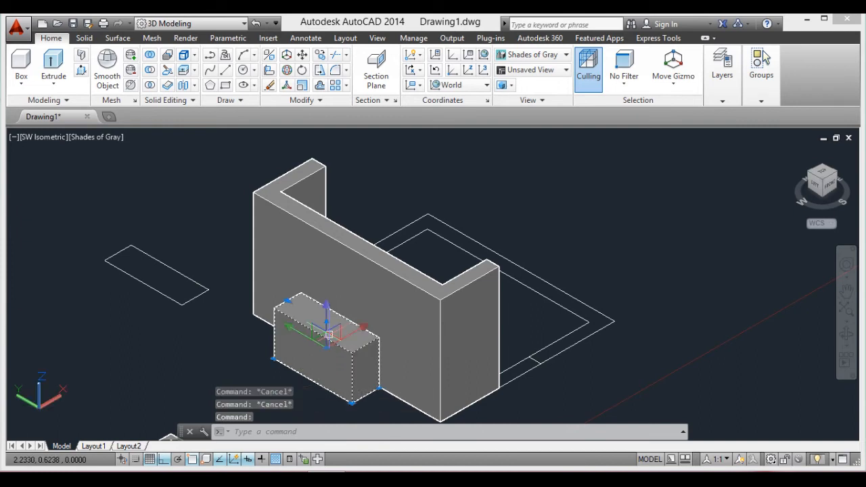
left_click(326, 308)
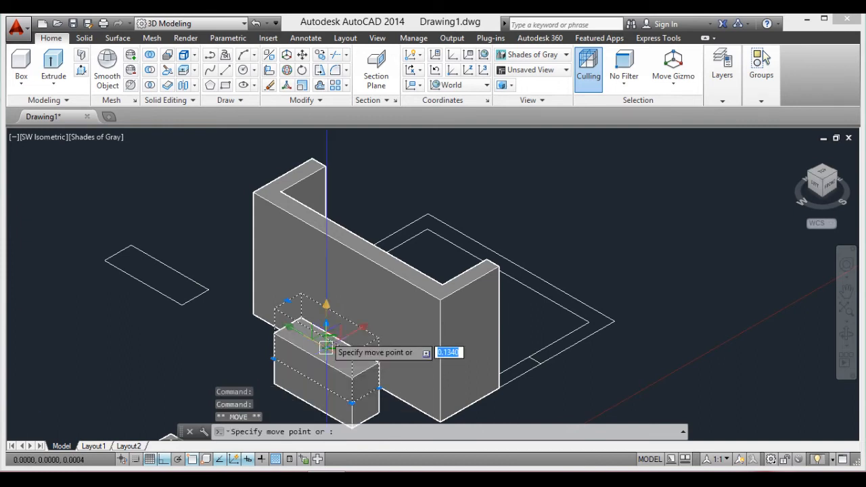
left_click(338, 315)
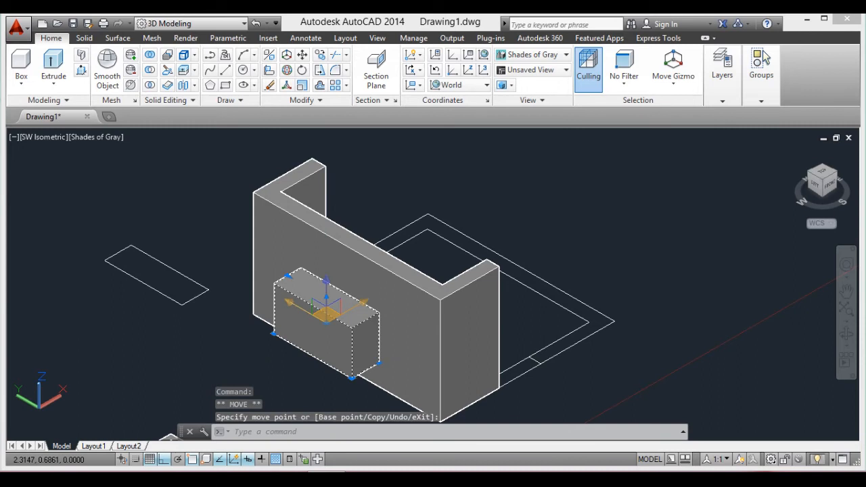
key("Escape")
key("Escape")
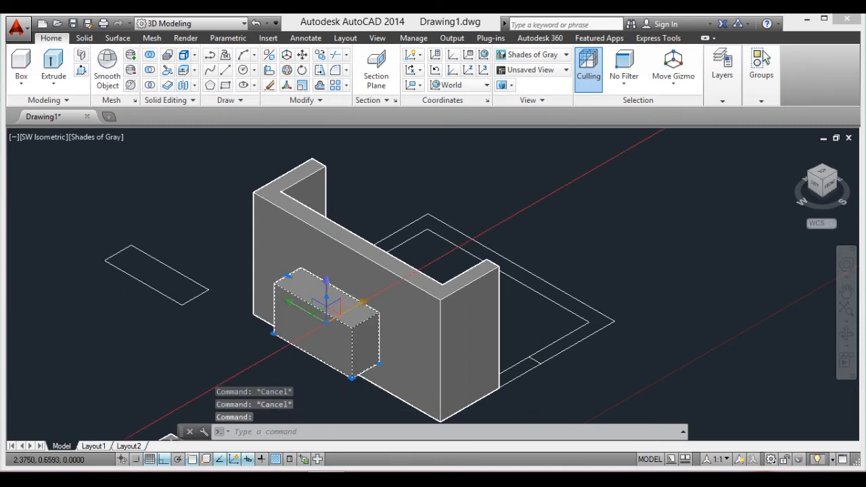
Step: Move the block along the X axis so that it sinks partly into the wall's long outer face
left_click(349, 306)
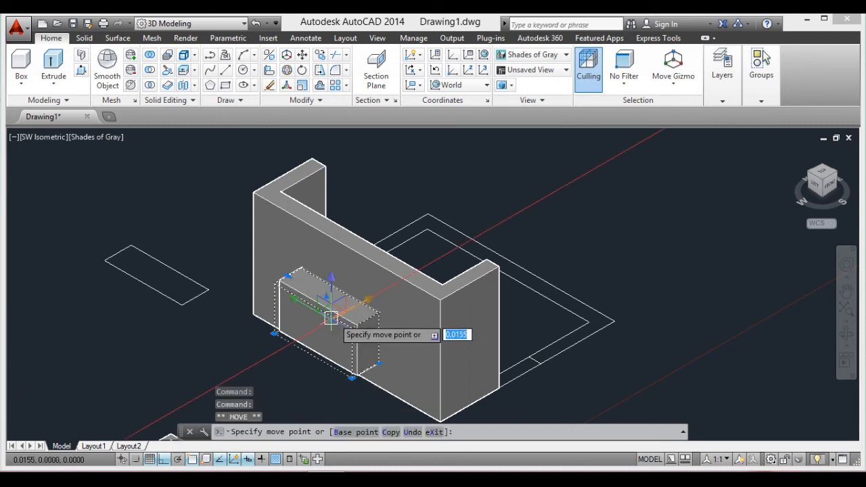
left_click(363, 304)
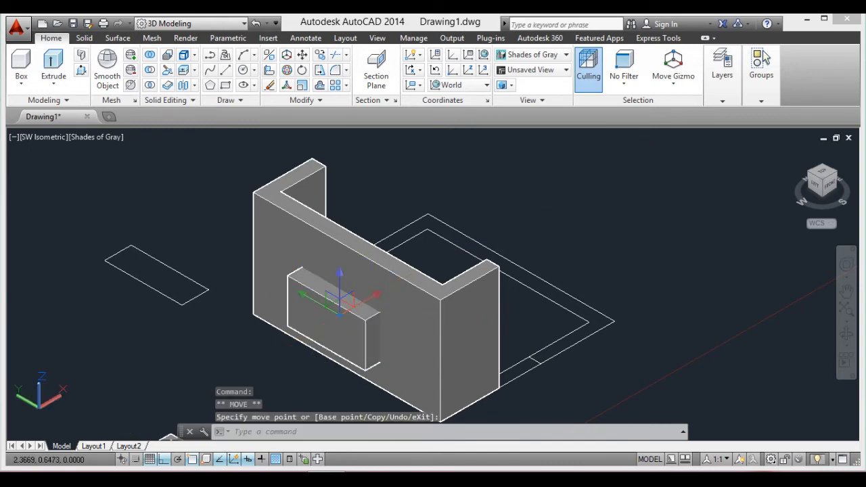
key("Escape")
scroll(367, 320, "down", 2)
scroll(347, 329, "up", 5)
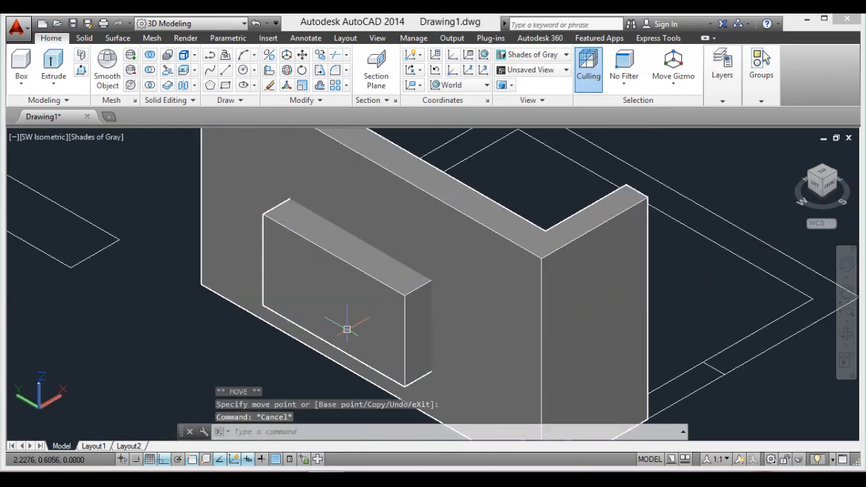
Step: Slide the block along the X axis out of the wall and back to its partly embedded position
left_click(390, 274)
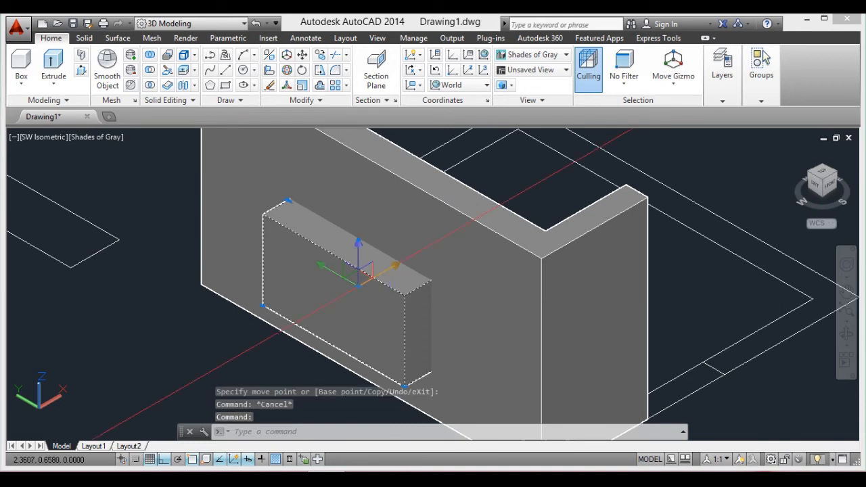
left_click(390, 269)
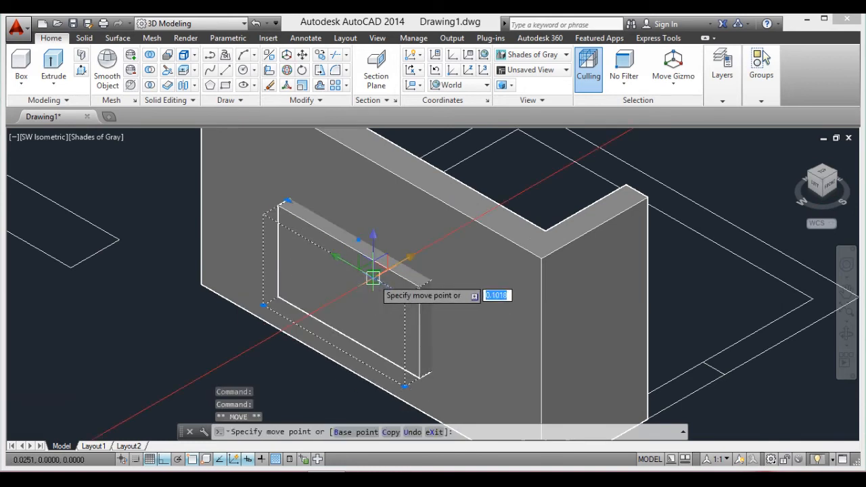
left_click(366, 282)
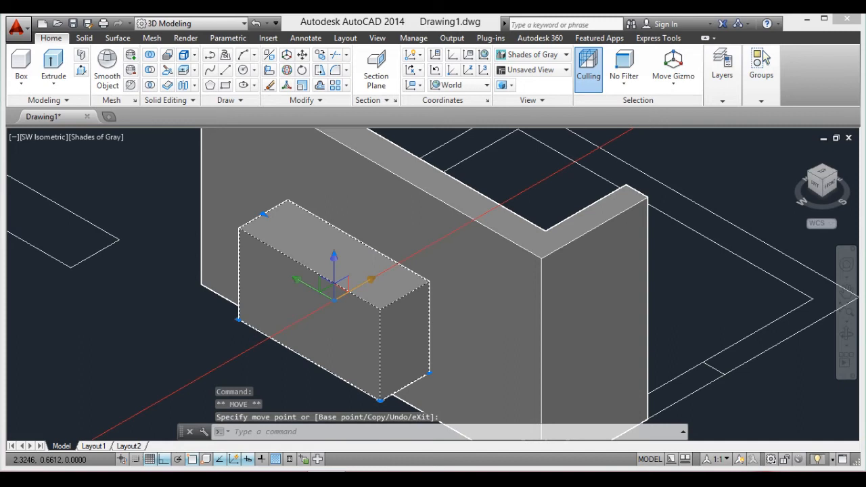
left_click(344, 291)
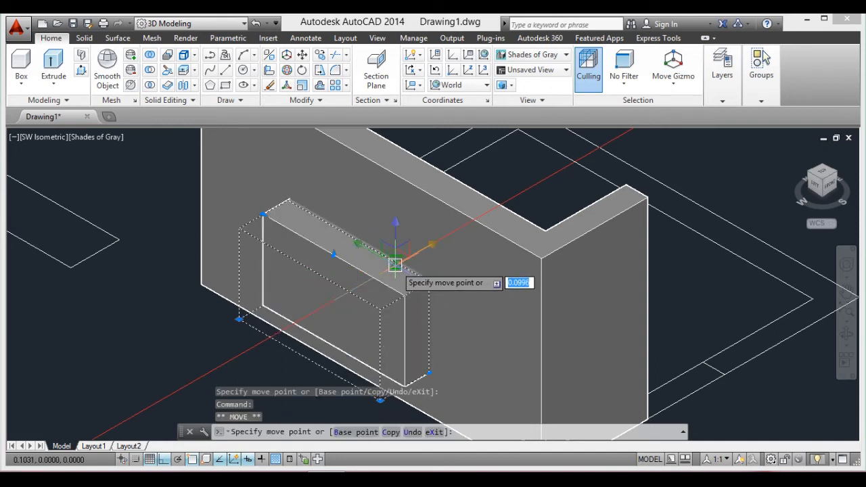
left_click(392, 269)
Step: Push the block further along the X axis until it no longer protrudes from the wall's outer face
left_click(359, 284)
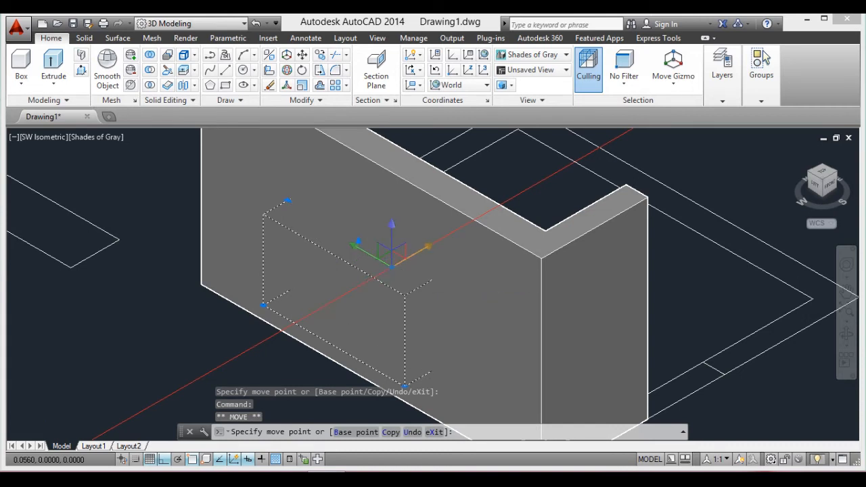
left_click(393, 267)
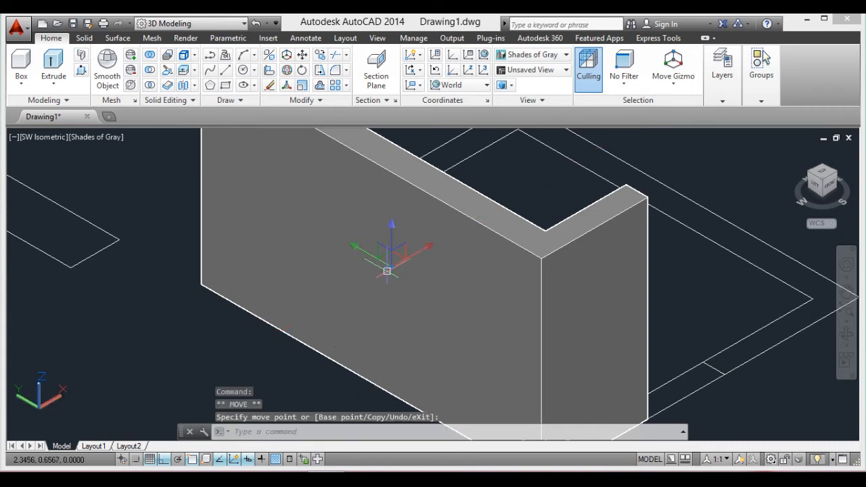
left_click(391, 265)
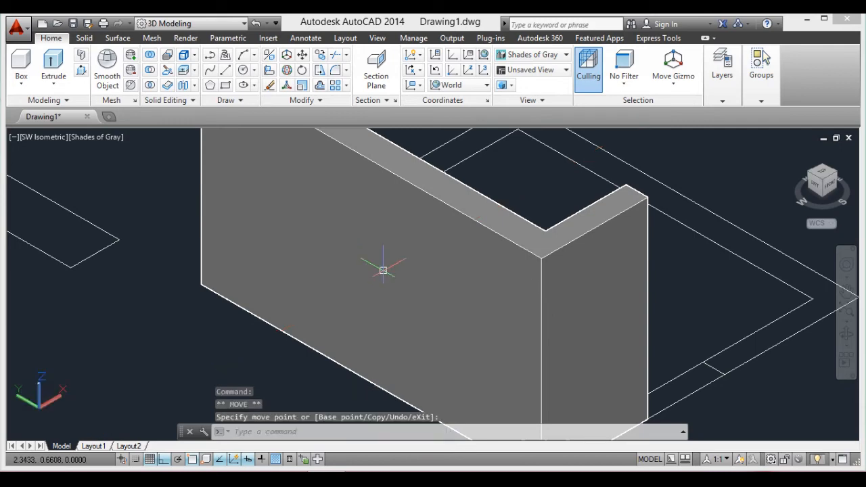
key("Escape")
scroll(369, 279, "down", 3)
scroll(362, 296, "up", 3)
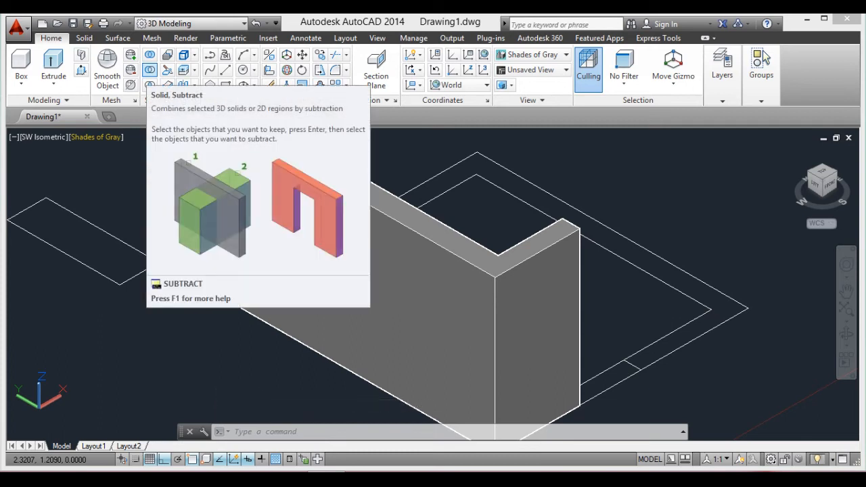
left_click(149, 69)
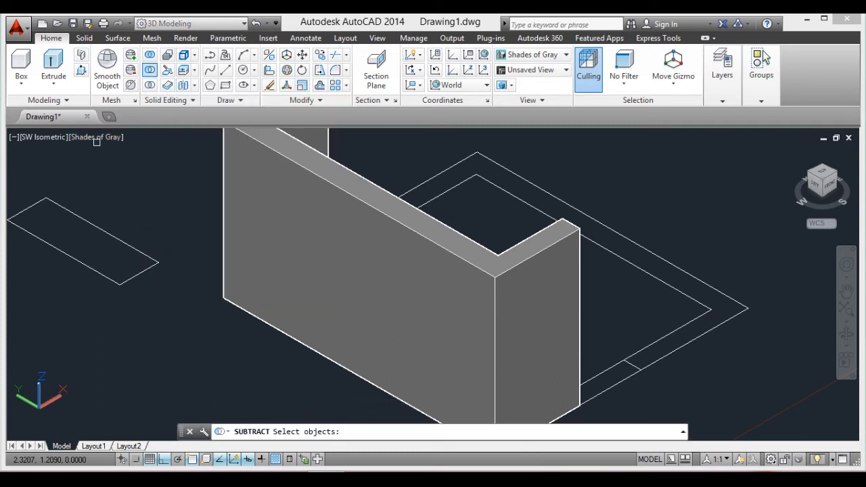
left_click(346, 194)
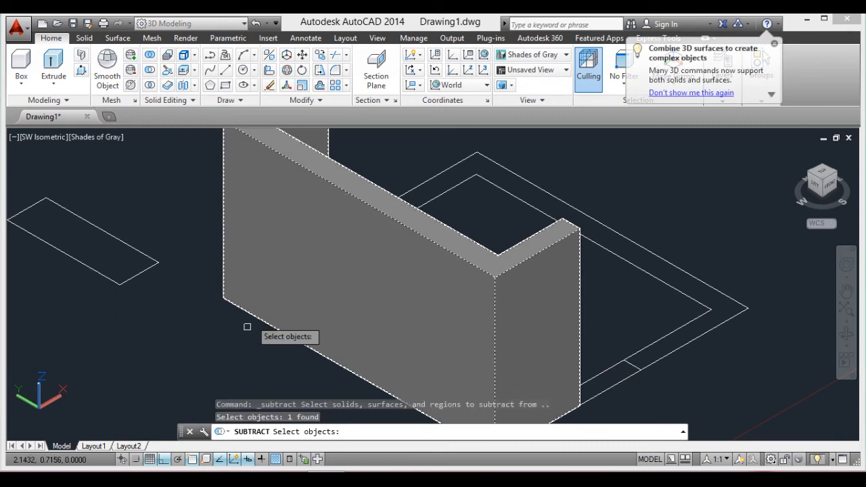
key("Return")
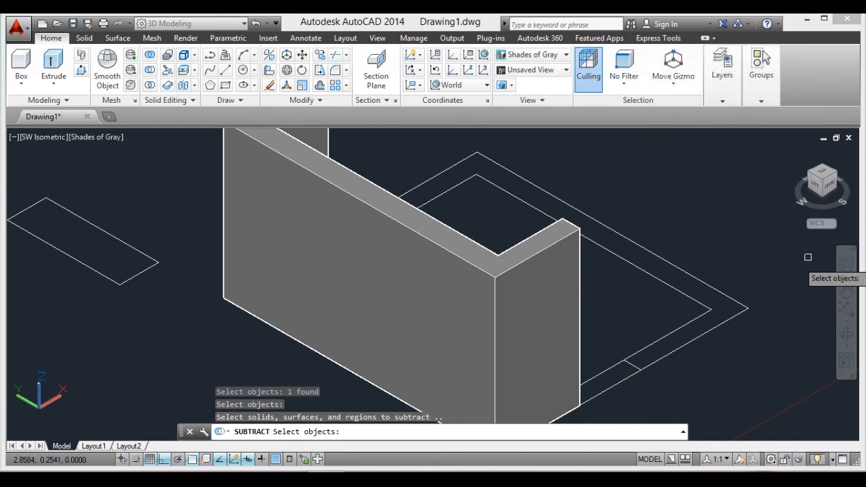
Step: Orbit to the inner side of the wall and examine the block embedded in it
left_click(846, 334)
left_click_drag(636, 291, 446, 271)
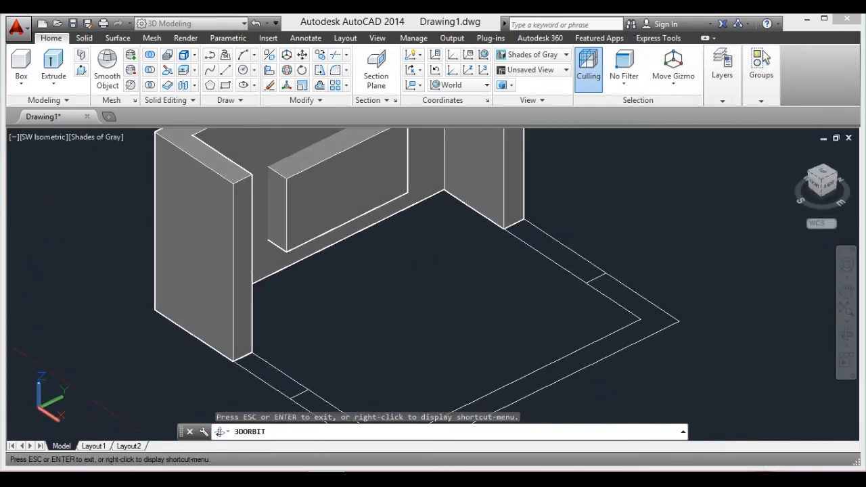
middle_click_drag(419, 276, 454, 334)
scroll(454, 334, "down", 4)
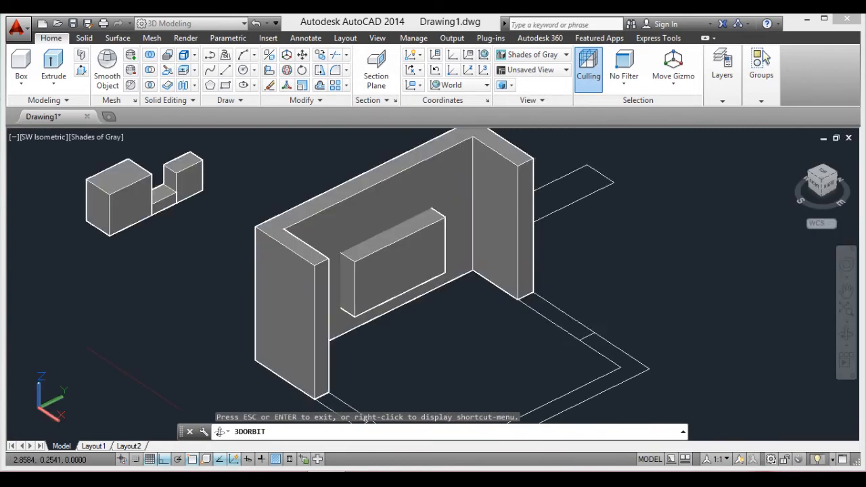
key("Escape")
key("Escape")
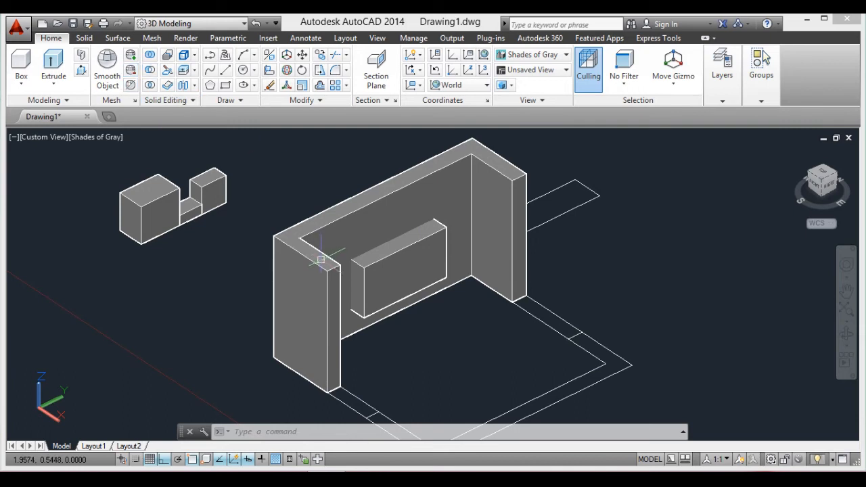
left_click(325, 223)
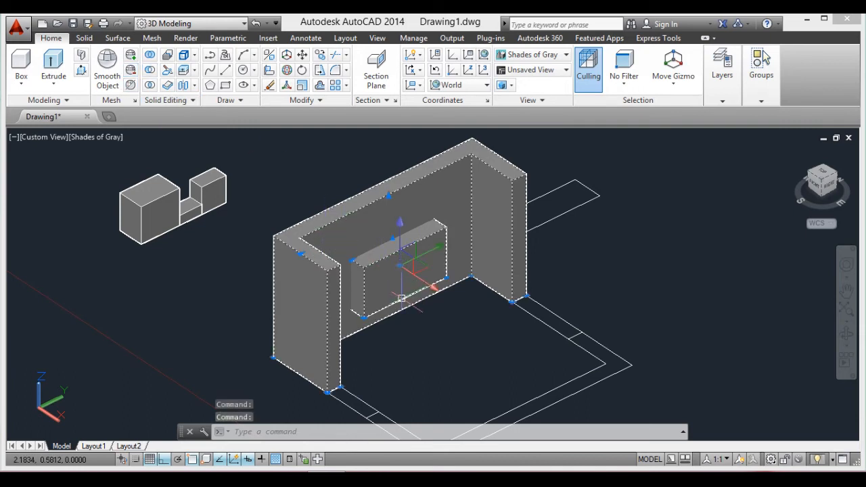
key("Escape")
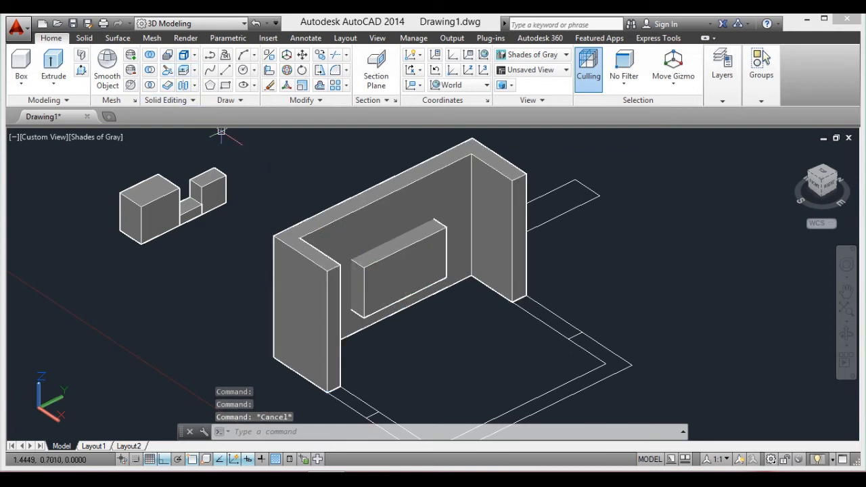
Step: Subtract the embedded block from the wall solid to cut a rectangular window opening
left_click(150, 70)
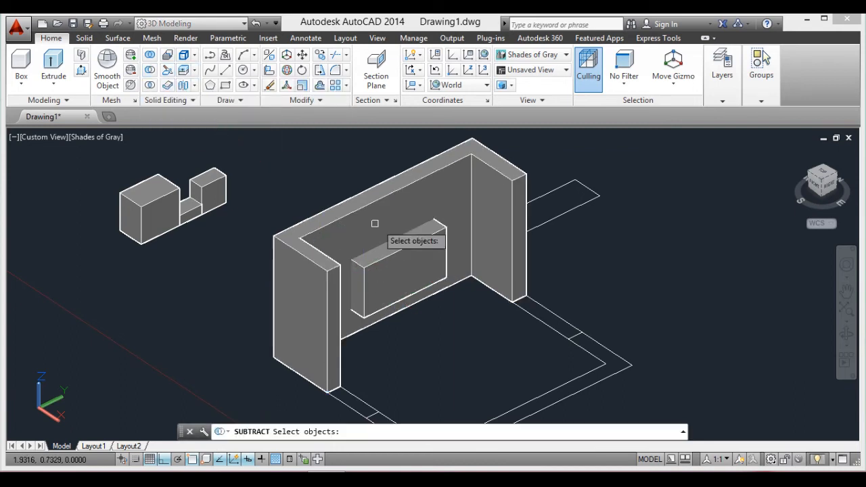
left_click(374, 194)
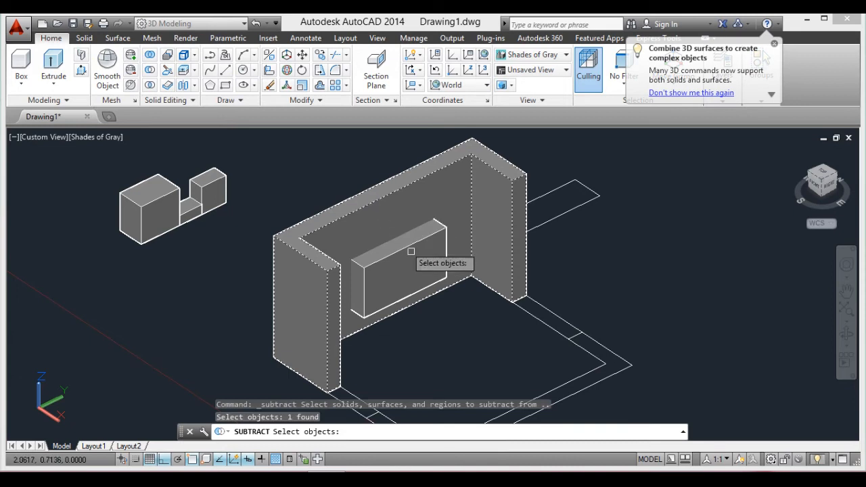
key("Return")
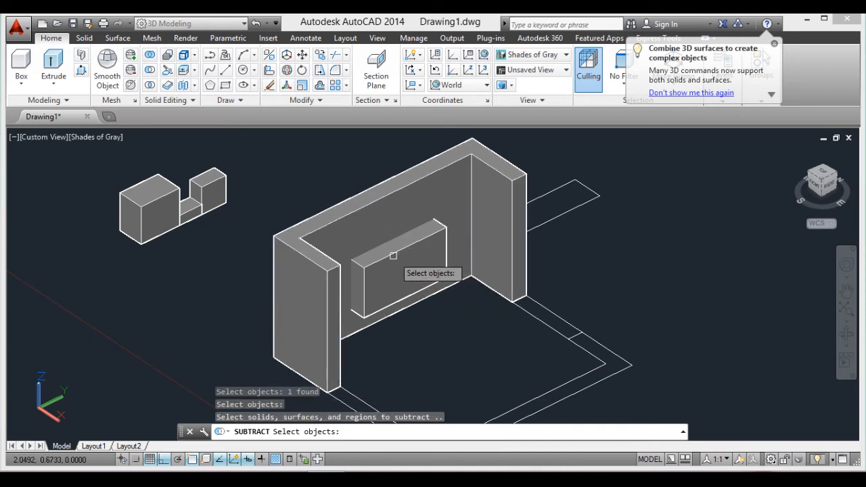
left_click(387, 255)
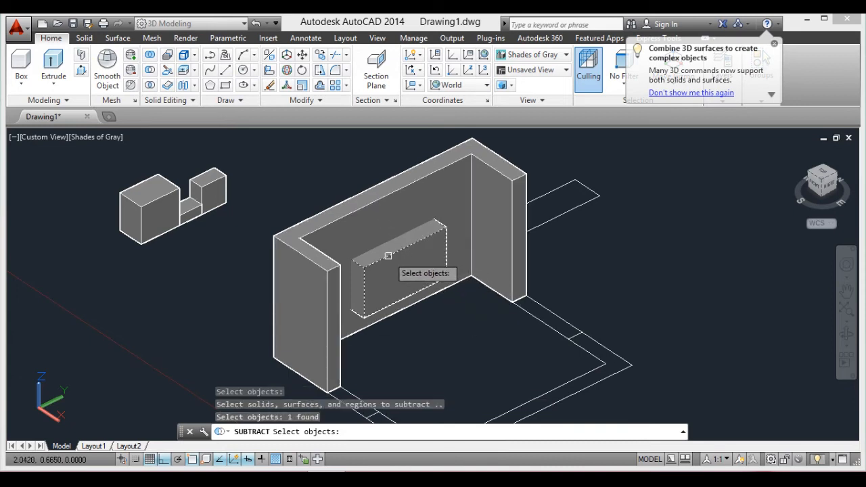
key("Return")
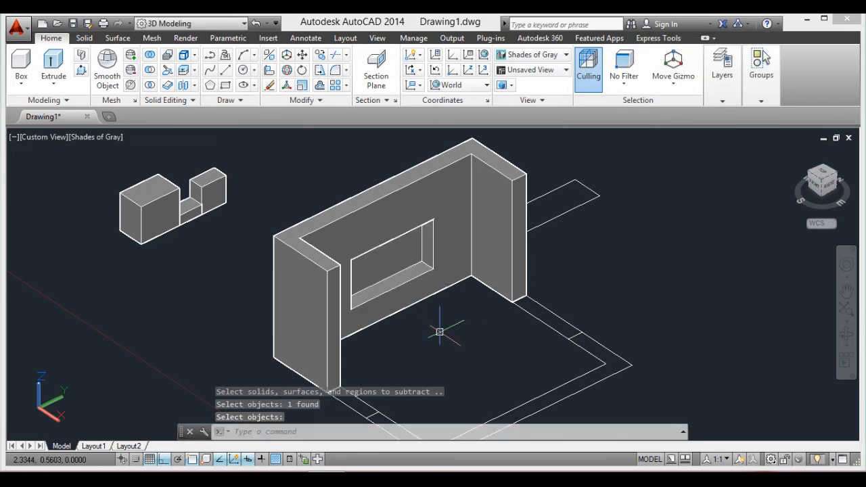
Step: Examine the window opening in the wall from near and far with a slightly orbited view
scroll(410, 253, "down", 4)
scroll(410, 253, "up", 5)
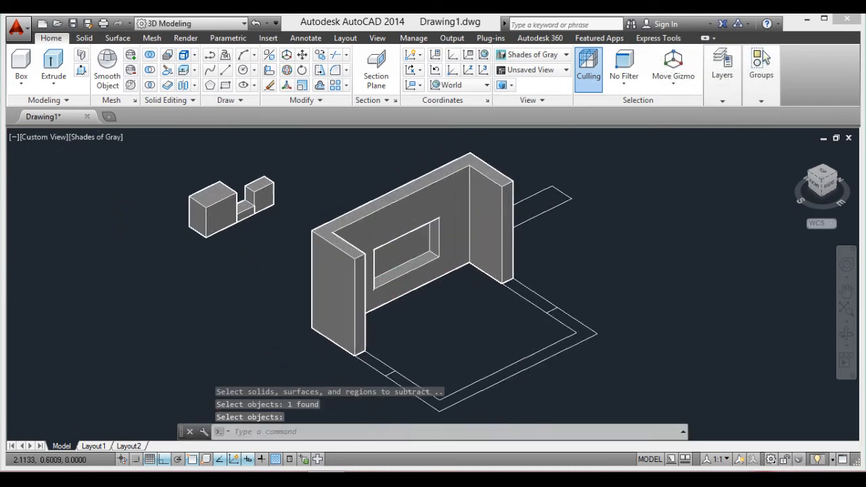
scroll(407, 228, "down", 5)
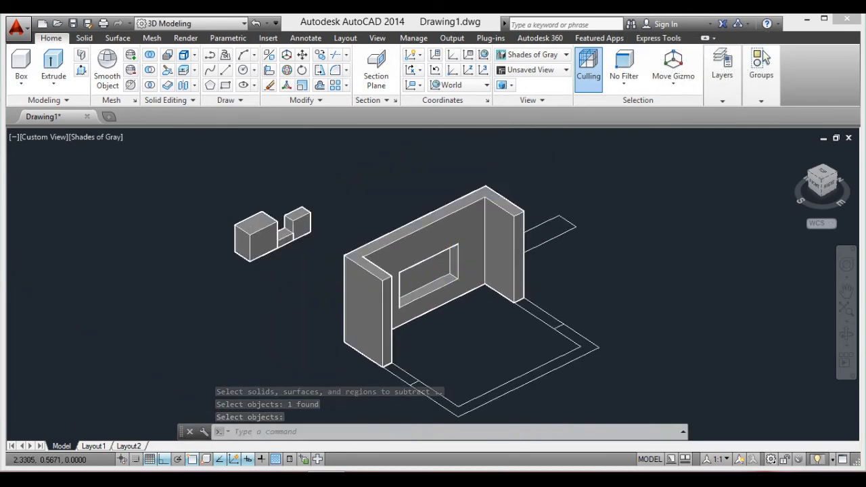
left_click(846, 334)
left_click_drag(386, 284, 402, 276)
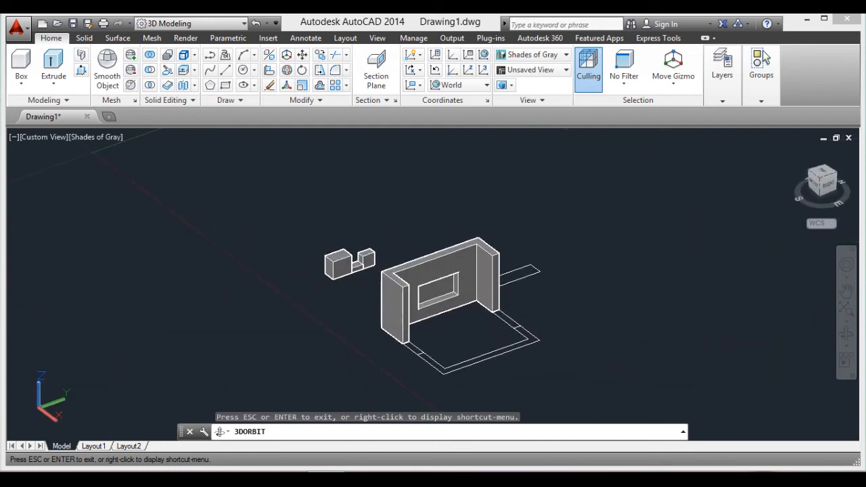
scroll(438, 299, "up", 3)
scroll(438, 300, "down", 4)
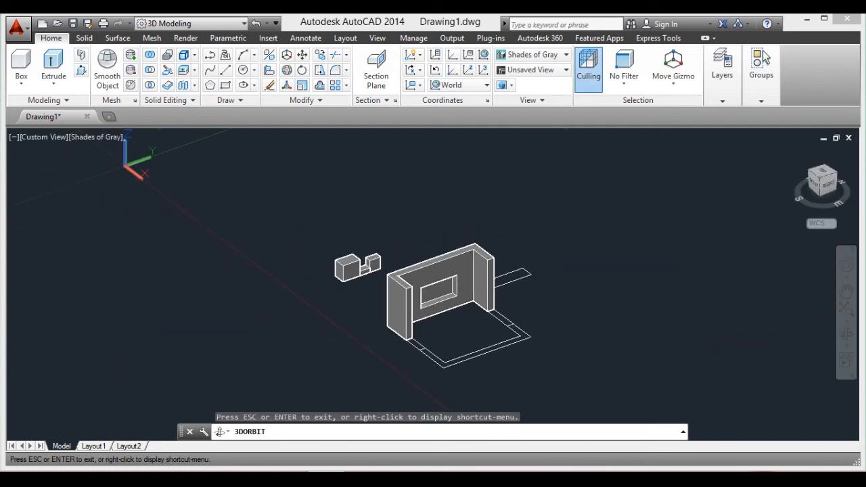
key("Escape")
Step: Draw a large rectangle on the ground plane in the empty area beyond the wall
middle_click_drag(564, 243, 345, 303)
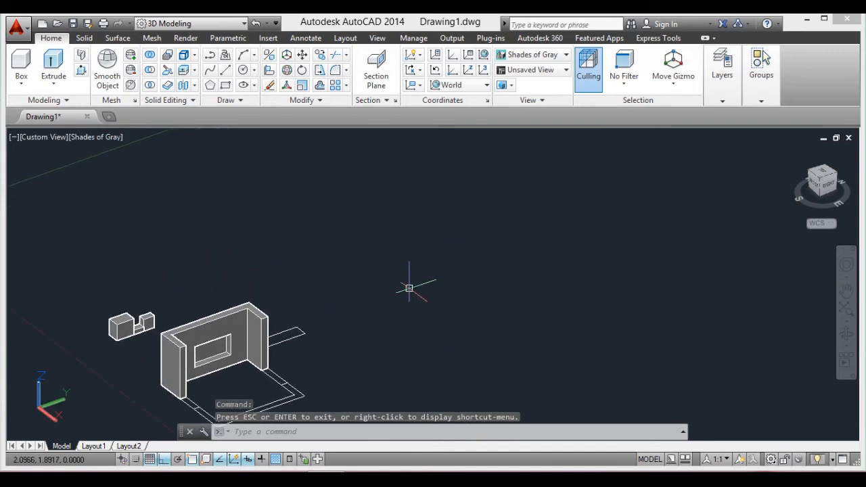
scroll(397, 218, "up", 2)
middle_click_drag(424, 246, 360, 266)
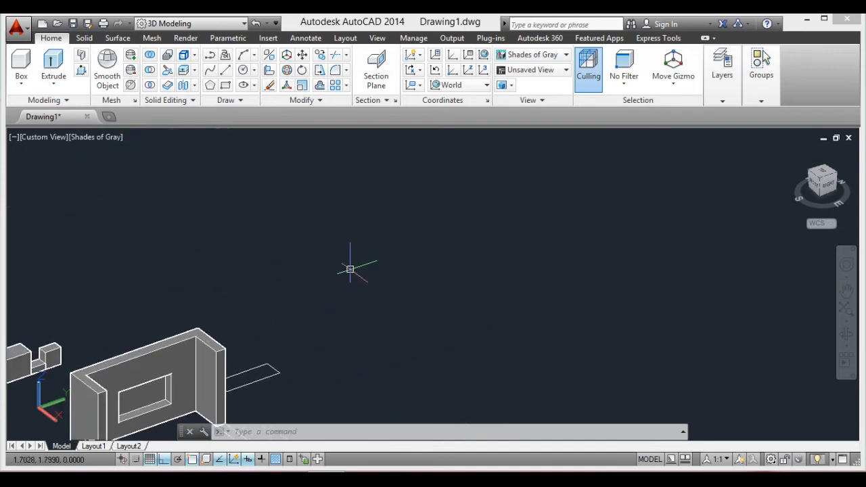
key("Escape")
type("rect")
key("Return")
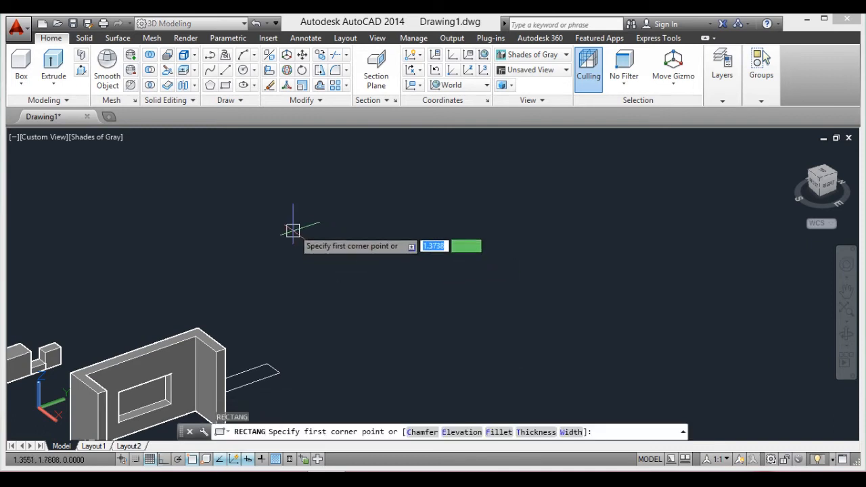
left_click(298, 228)
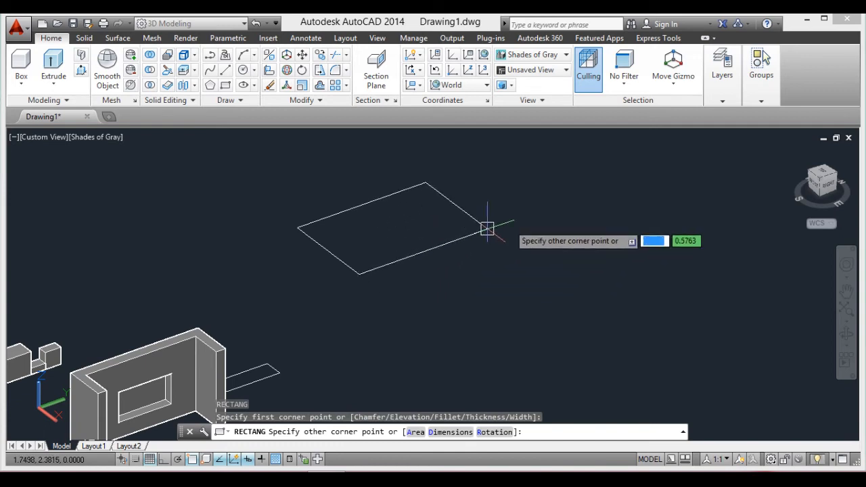
left_click(521, 221)
Step: Presspull the new rectangle upward into a tall rectangular block
middle_click_drag(520, 220, 442, 332)
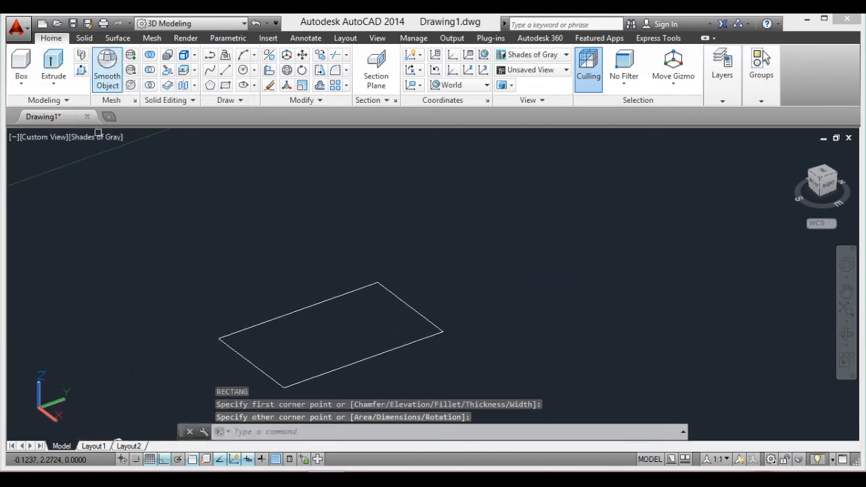
left_click(81, 70)
left_click(328, 342)
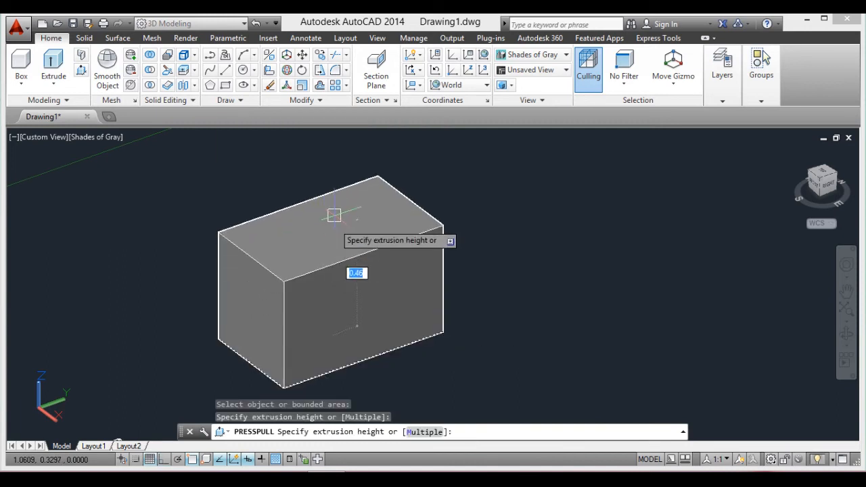
left_click(336, 193)
key("Return")
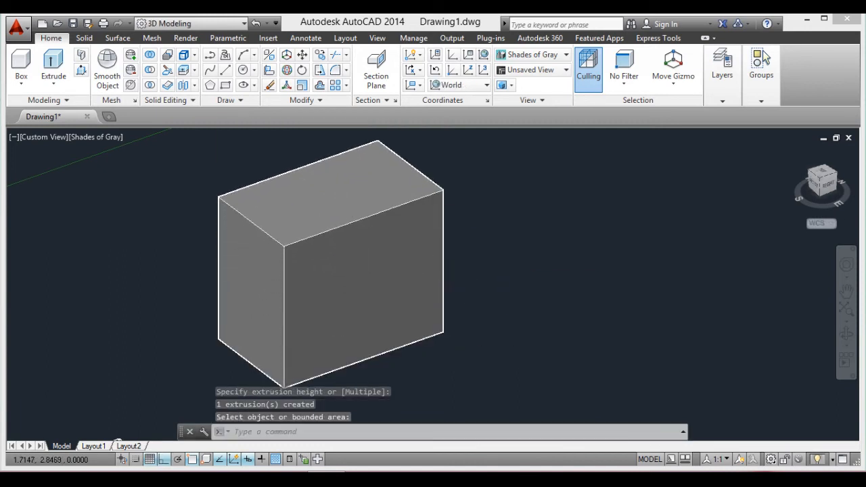
Step: Draw a long narrow rectangle about 1.84 by 0.24 beside the large block, with its long side along the X axis
scroll(508, 294, "down", 4)
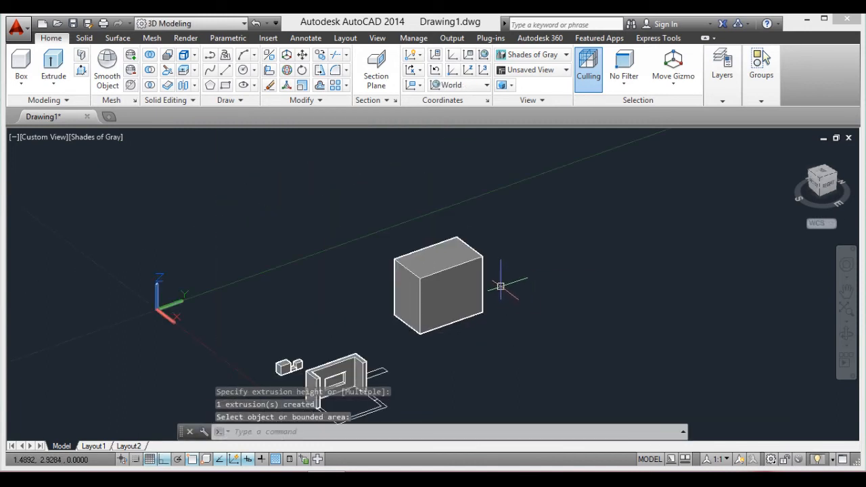
type("rec")
key("Return")
left_click(555, 287)
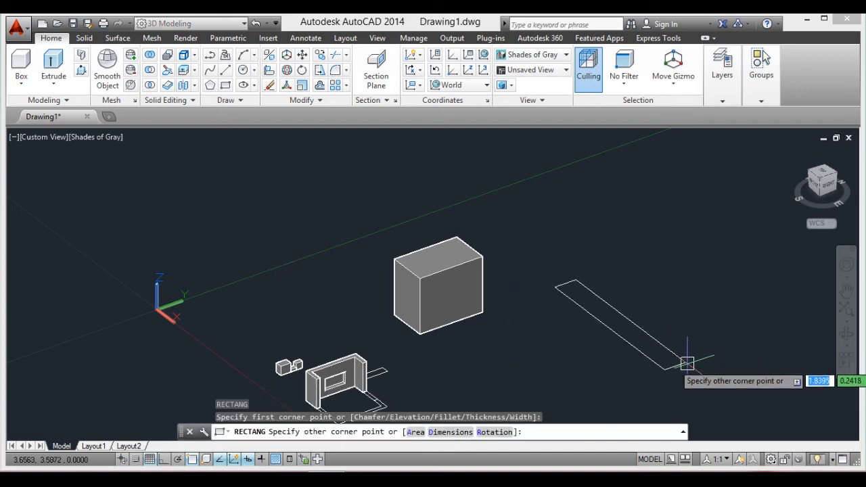
left_click(688, 364)
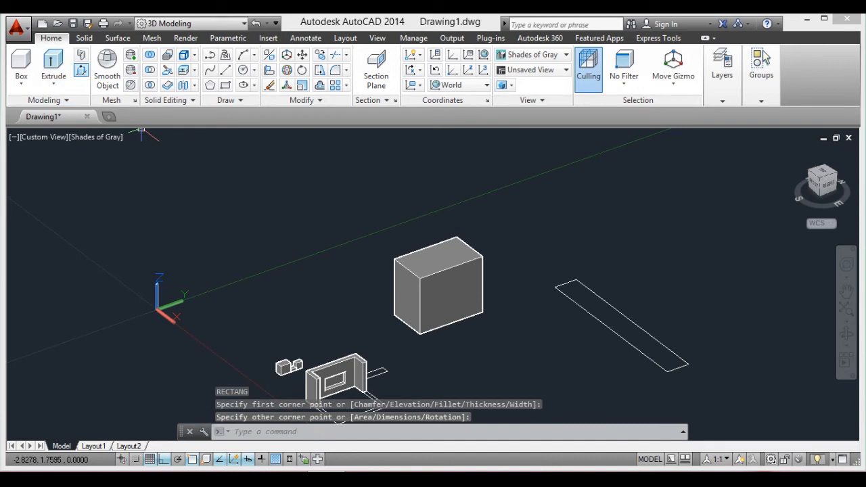
Step: Presspull the narrow rectangle upward into a long, low bar
left_click(81, 70)
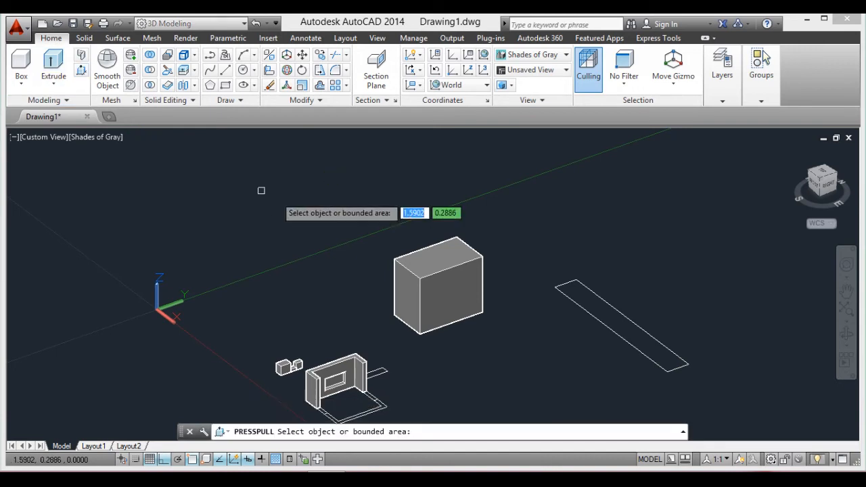
left_click(575, 290)
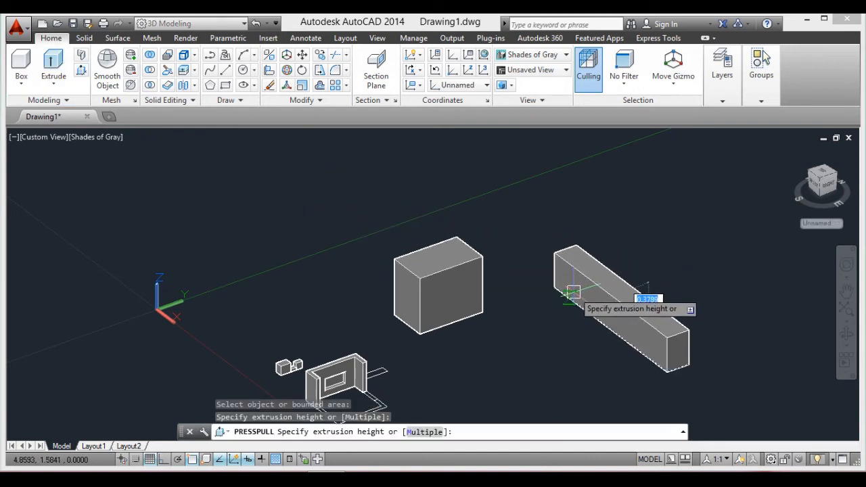
left_click(575, 299)
key("Return")
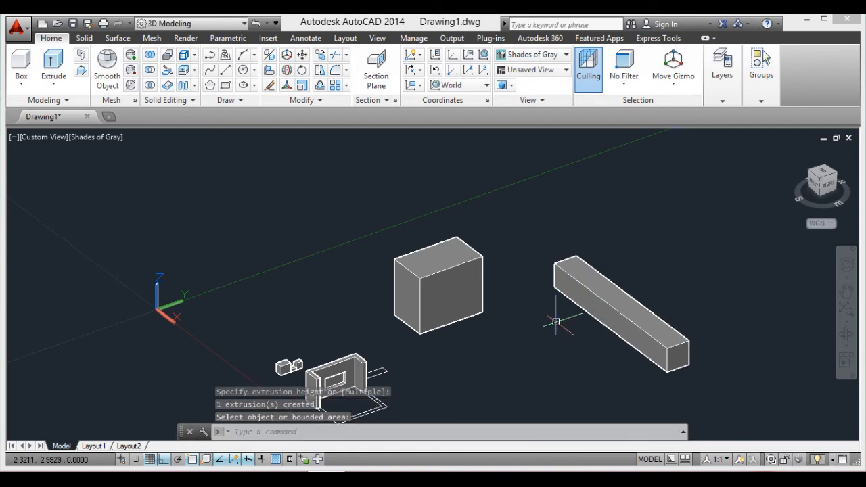
Step: Move the bar backward along the X axis and about 1.28 along the negative Y axis so that it passes through the large block
key("Escape")
left_click(595, 304)
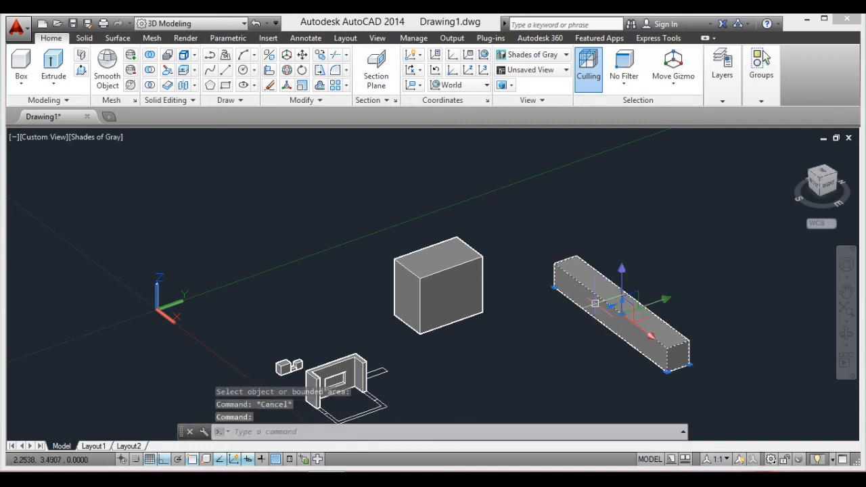
left_click(626, 308)
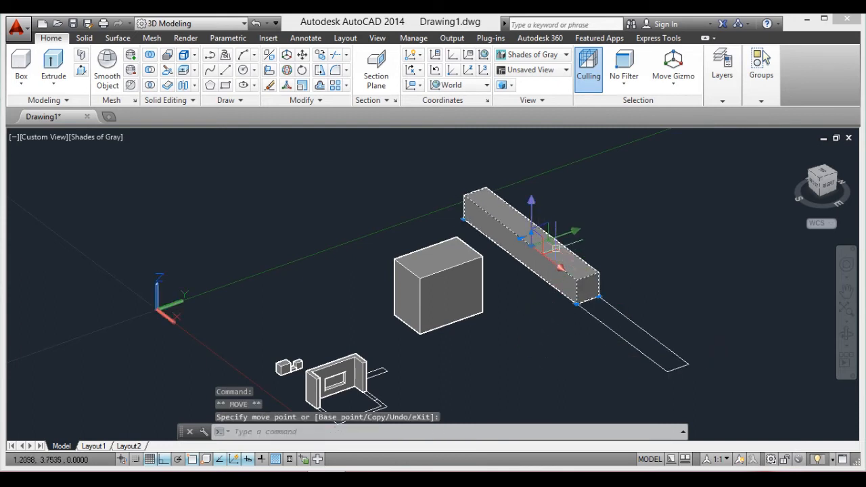
left_click(555, 234)
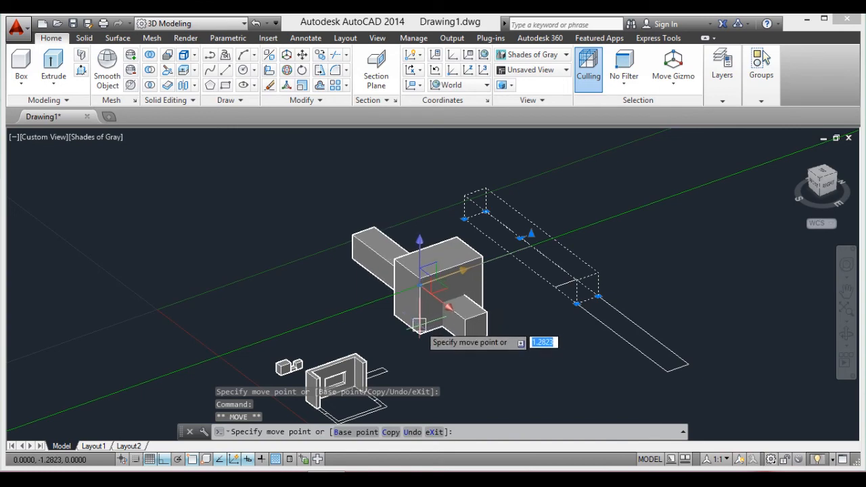
left_click(420, 325)
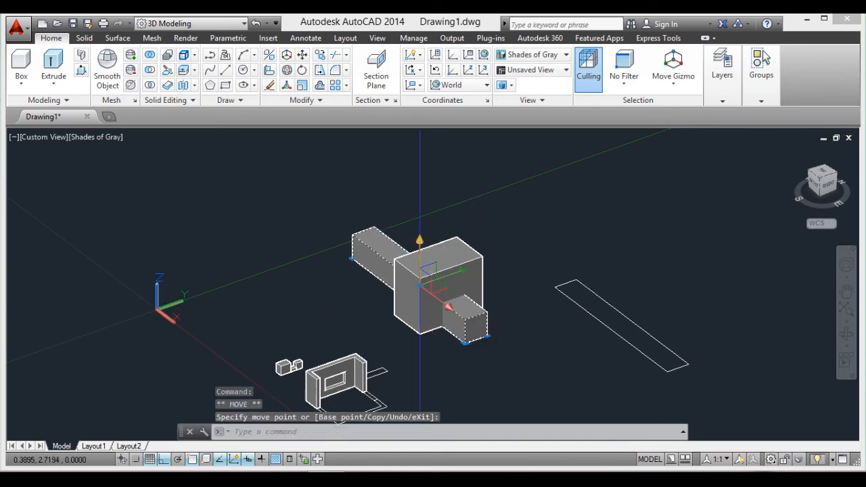
Step: Raise the bar along the Z axis so that it passes through the large block above its base
left_click(419, 283)
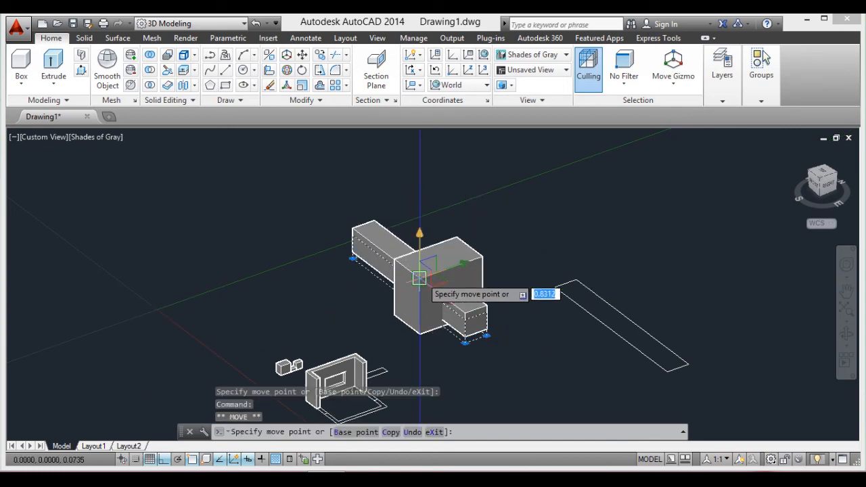
scroll(420, 278, "up", 4)
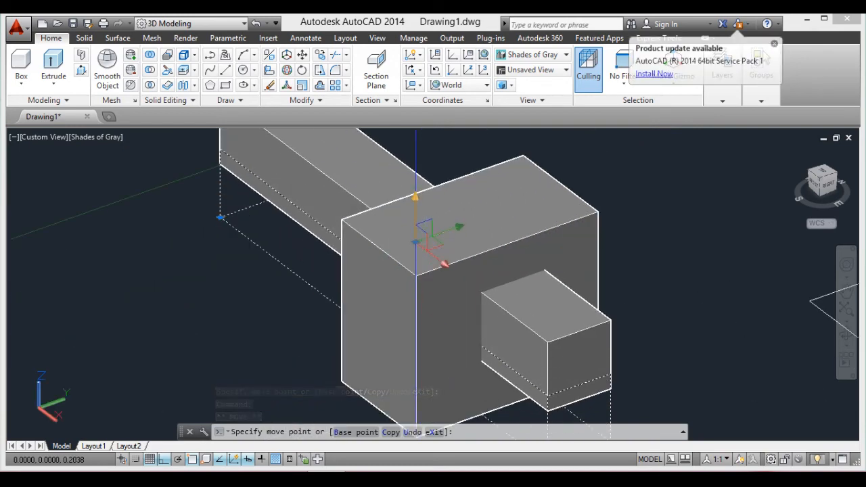
scroll(508, 268, "down", 6)
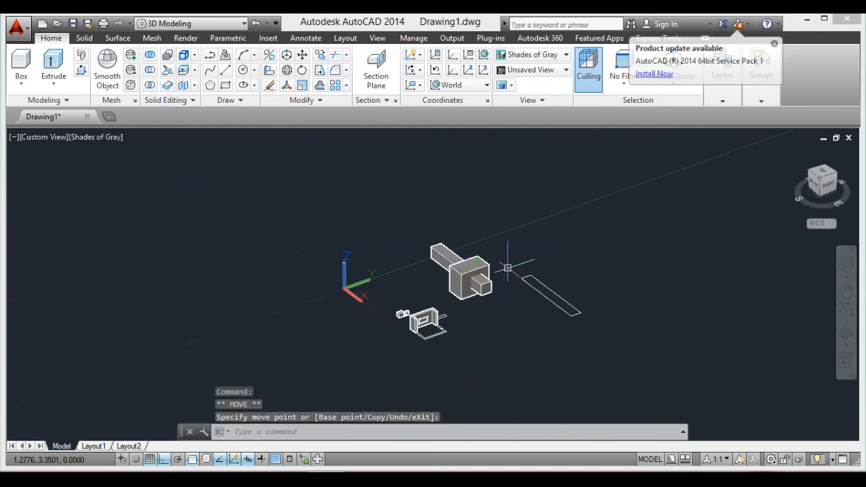
key("Escape")
Step: Subtract the bar from the large block to cut a rectangular opening through it, and check the opening from the opposite side
scroll(507, 268, "up", 6)
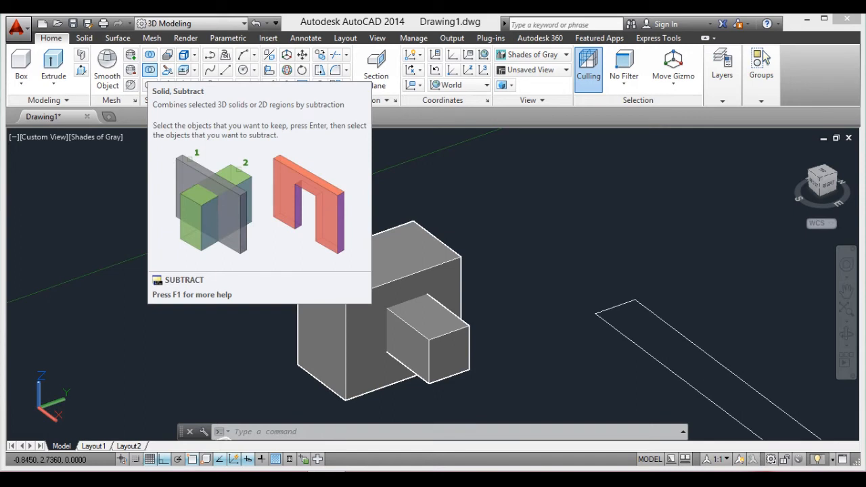
left_click(149, 69)
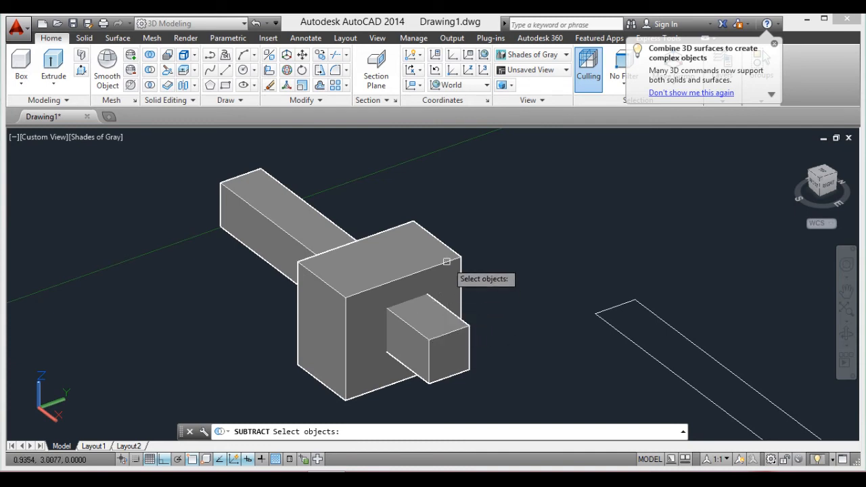
left_click(447, 261)
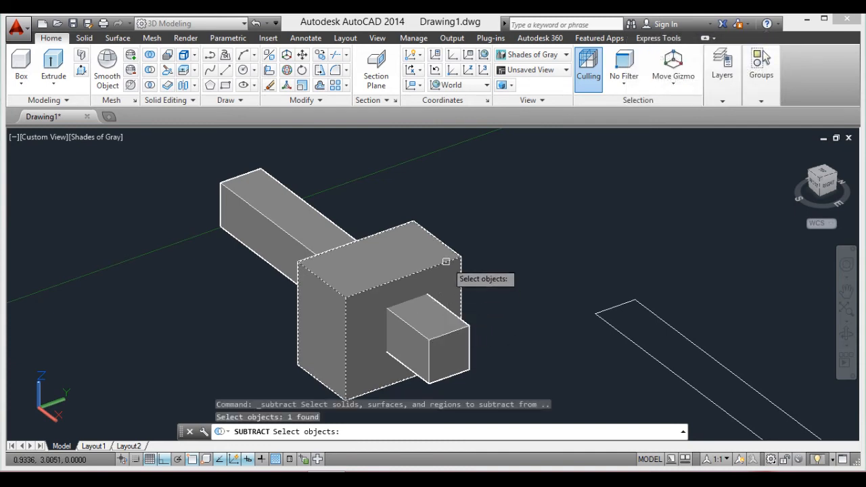
key("Return")
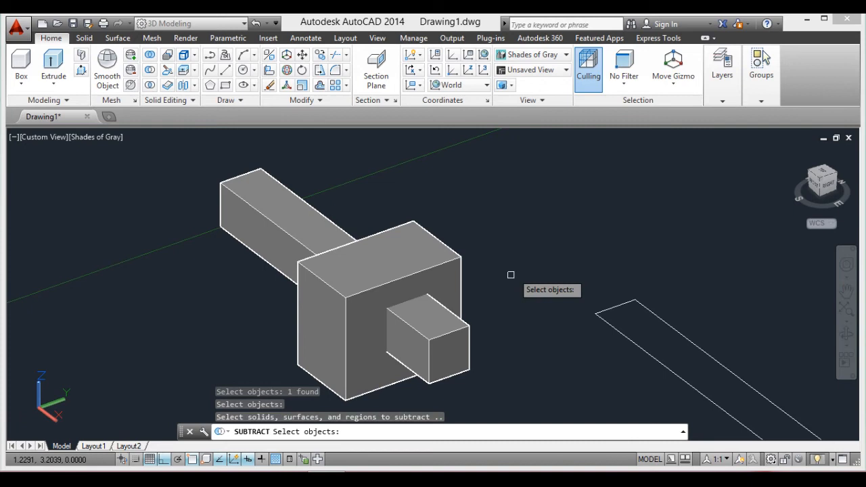
left_click(441, 335)
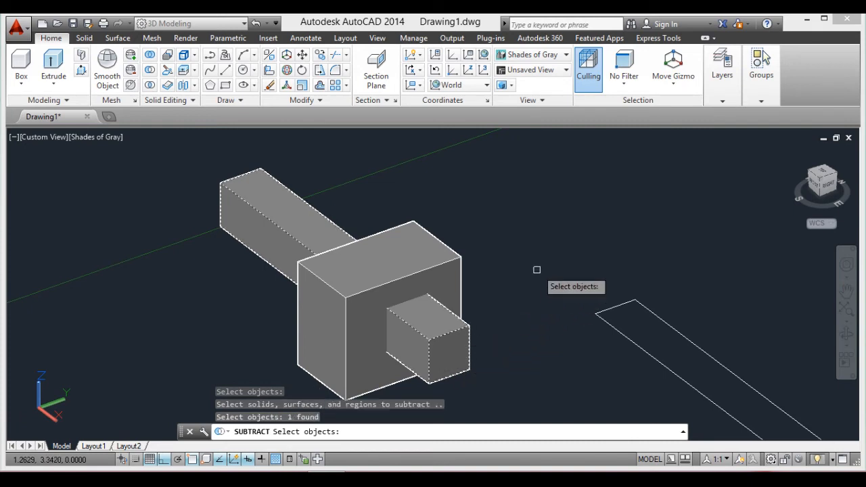
key("Return")
scroll(357, 345, "up", 3)
scroll(356, 345, "down", 2)
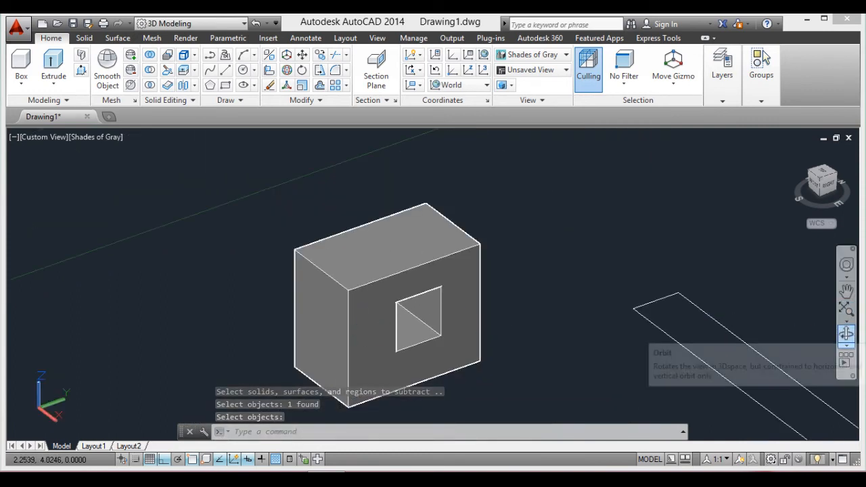
left_click(845, 334)
left_click_drag(433, 284, 399, 250)
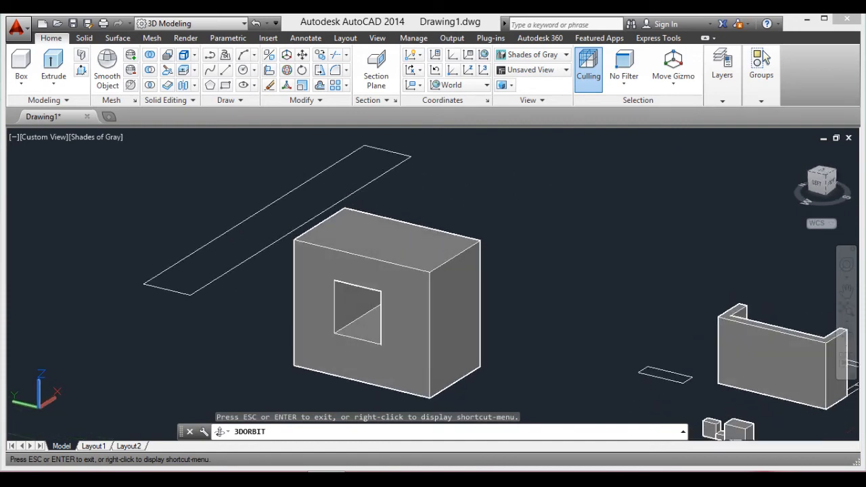
key("Escape")
Step: Draw a new rectangle in the empty area beyond the hollowed block and the long narrow rectangle
scroll(553, 257, "down", 5)
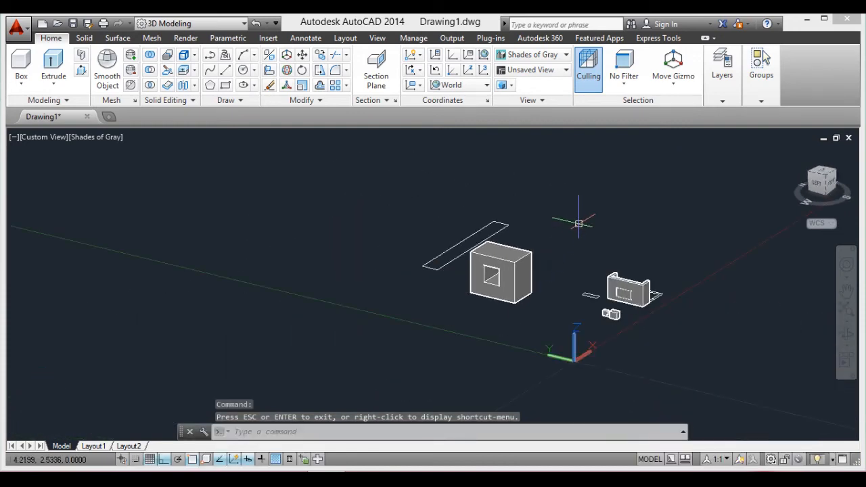
middle_click_drag(578, 224, 425, 314)
scroll(387, 305, "up", 4)
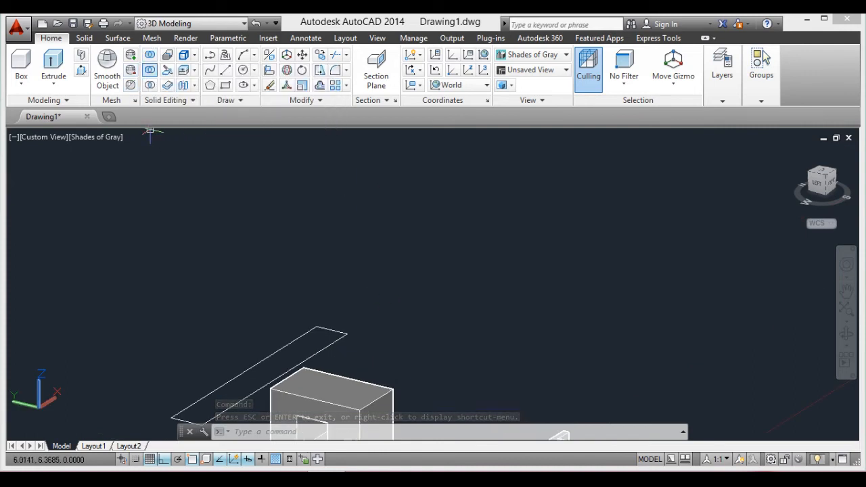
scroll(440, 265, "up", 4)
scroll(439, 266, "down", 2)
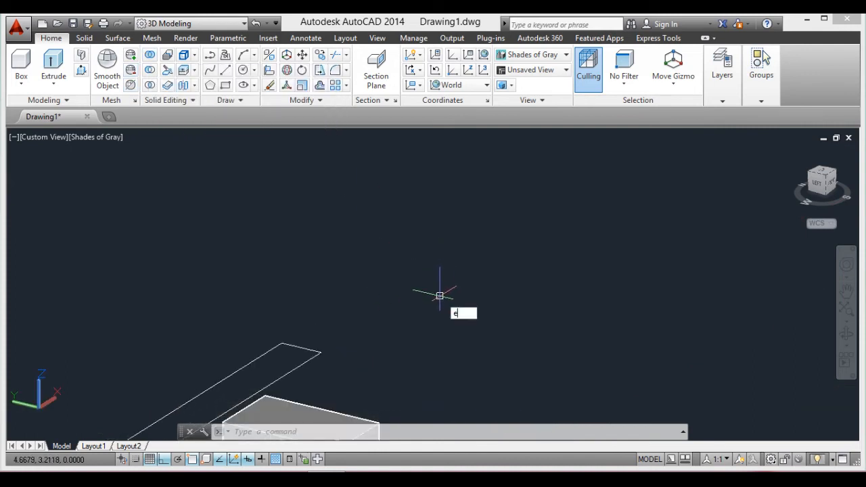
key("Escape")
type("REC")
key("Return")
left_click(393, 270)
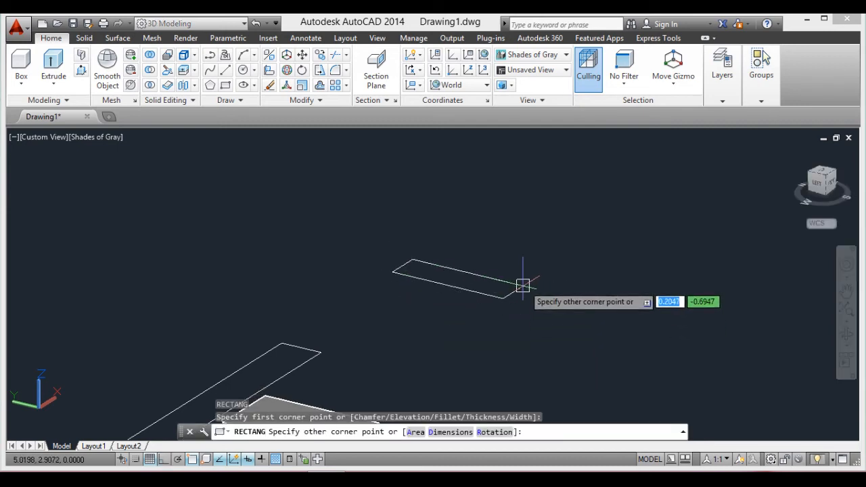
left_click(540, 265)
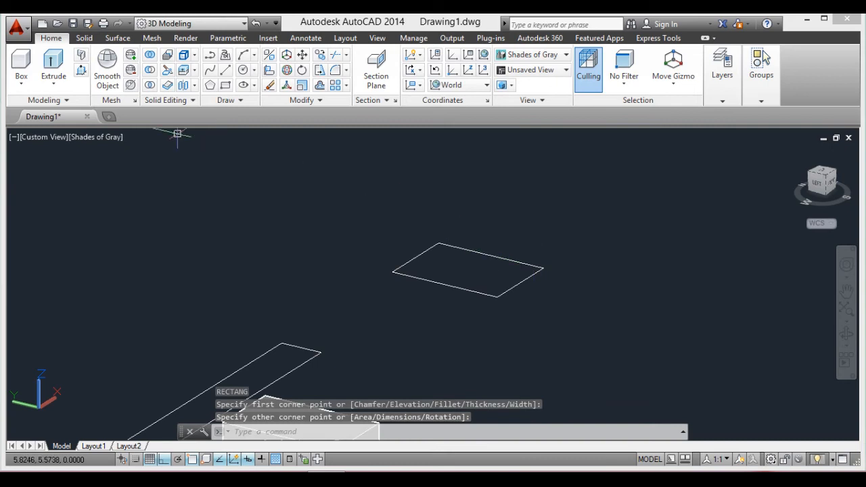
Step: Presspull the new rectangle upward into a low rectangular block
left_click(81, 69)
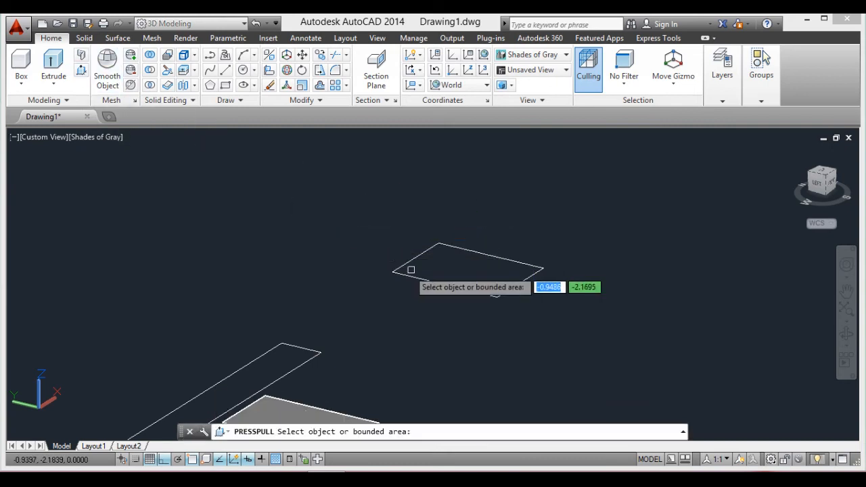
left_click(439, 274)
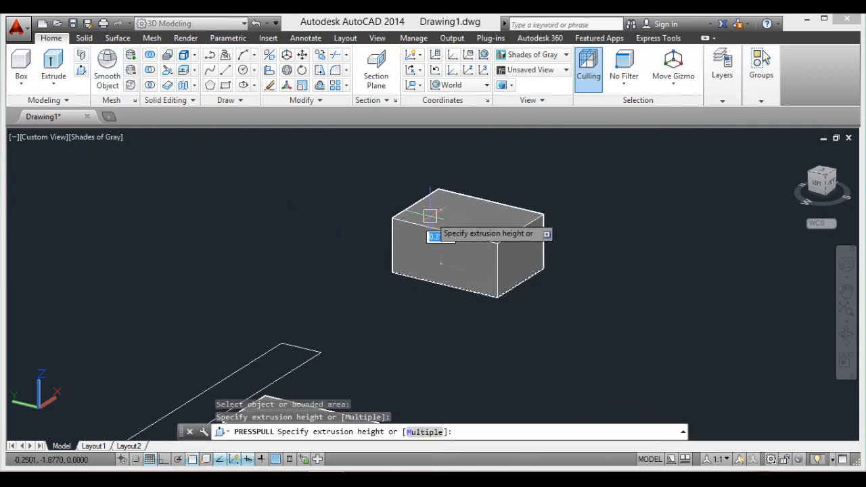
left_click(430, 214)
key("Escape")
scroll(304, 295, "down", 5)
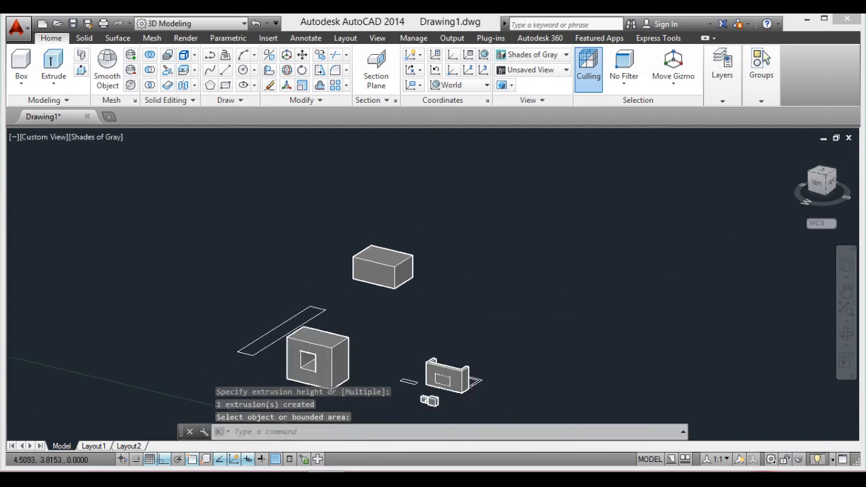
Step: Presspull the long narrow rectangle beside the hollowed block upward into a tall bar
scroll(293, 301, "up", 4)
key("Return")
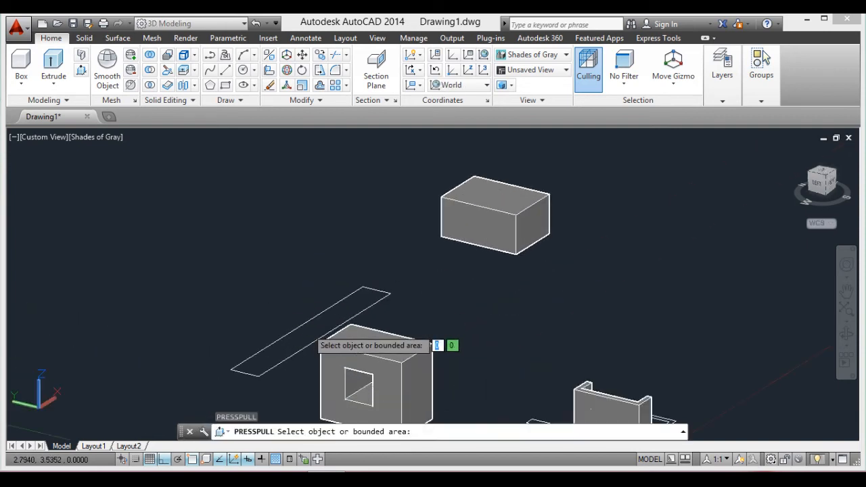
left_click(280, 351)
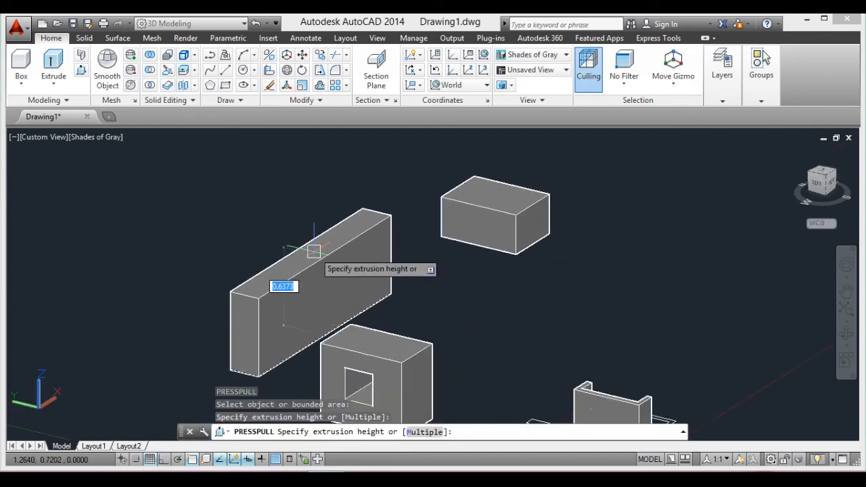
left_click(311, 258)
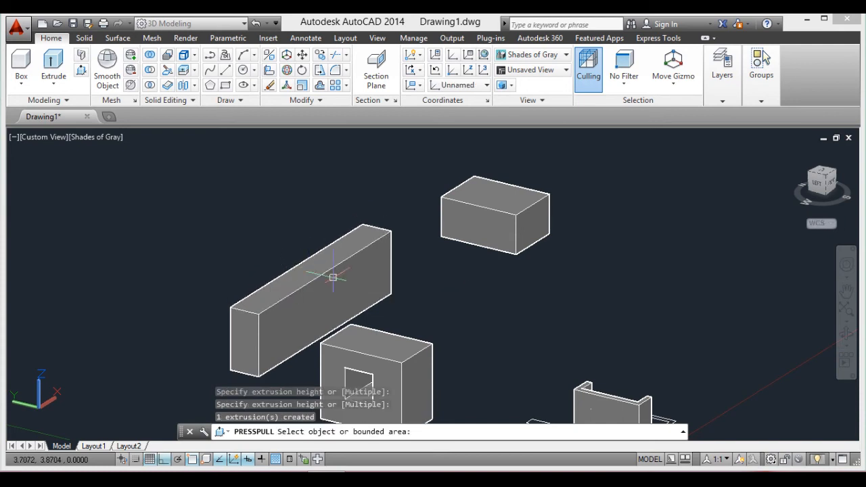
key("Escape")
scroll(441, 281, "down", 3)
scroll(441, 281, "up", 3)
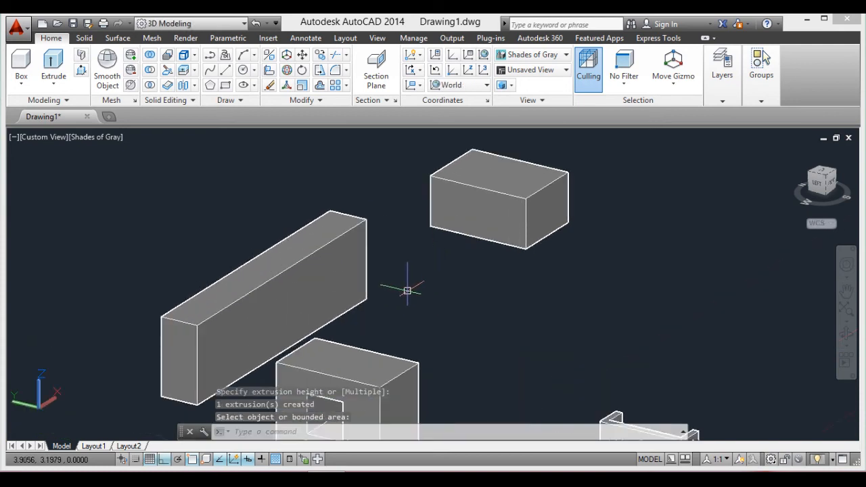
Step: Move the tall bar forward along the X axis until its far end overlaps the new low block
key("Return")
left_click(284, 258)
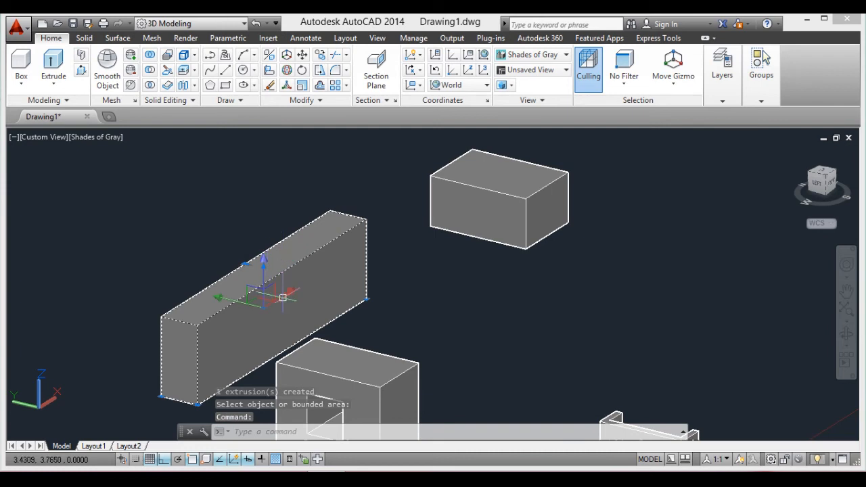
left_click(263, 294)
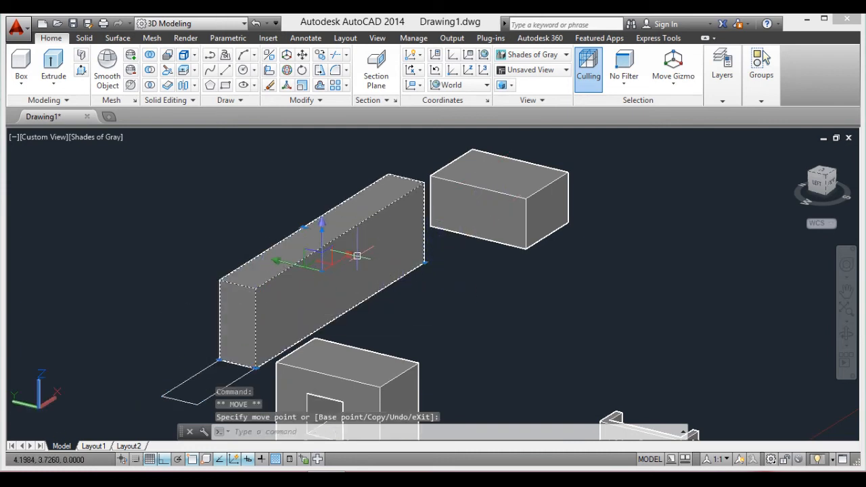
left_click(325, 269)
left_click(426, 221)
key("Escape")
scroll(480, 291, "down", 5)
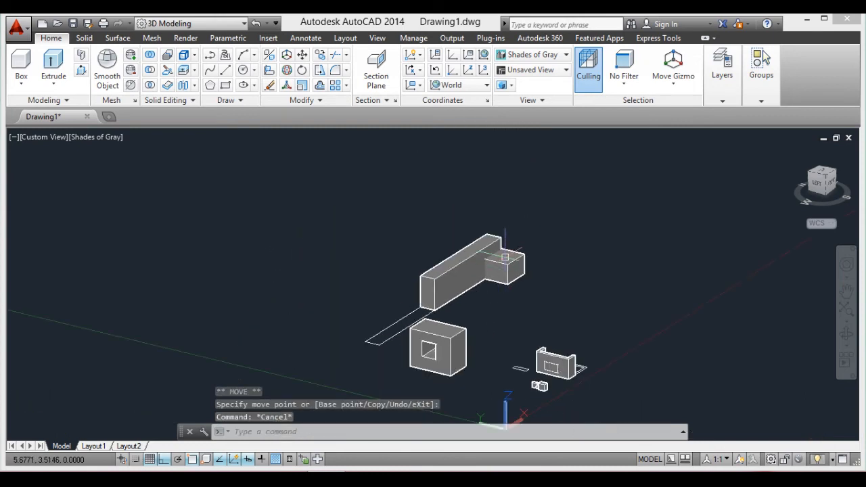
Step: Select the tall bar and the low block individually and together to check whether they are separate solids
scroll(477, 254, "up", 4)
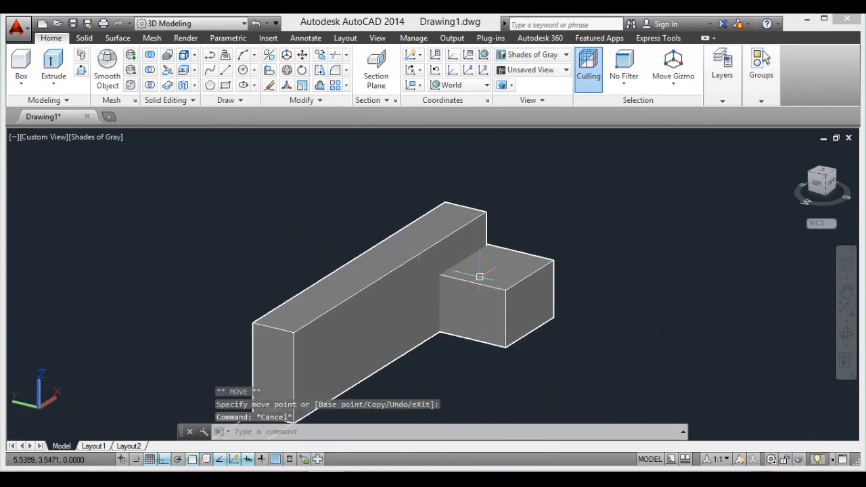
key("Escape")
left_click(365, 284)
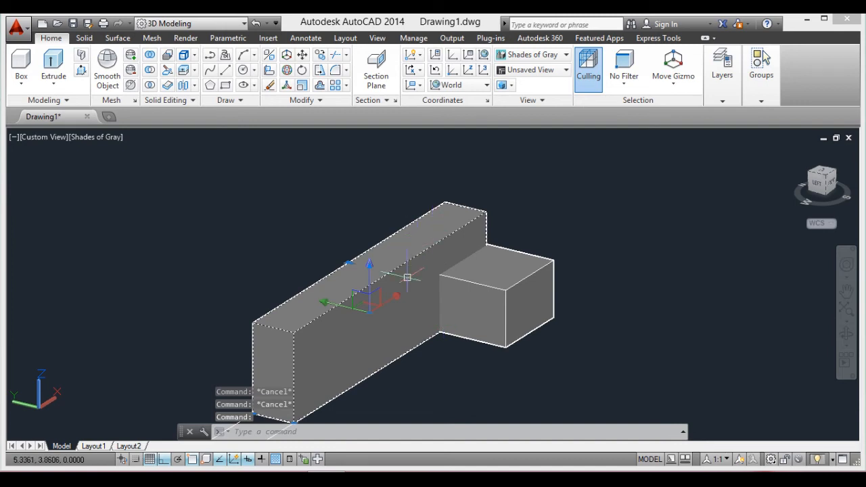
key("Escape")
left_click(509, 289)
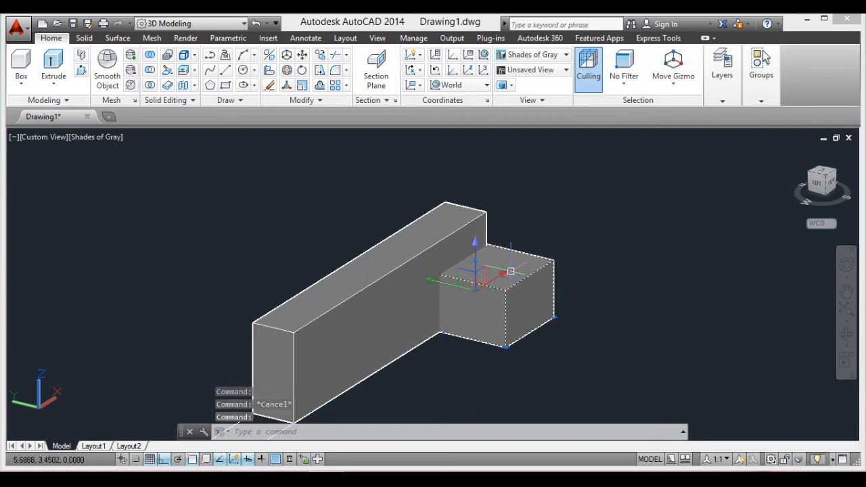
key("Escape")
left_click(340, 303)
key("Escape")
left_click(504, 290)
left_click(366, 298)
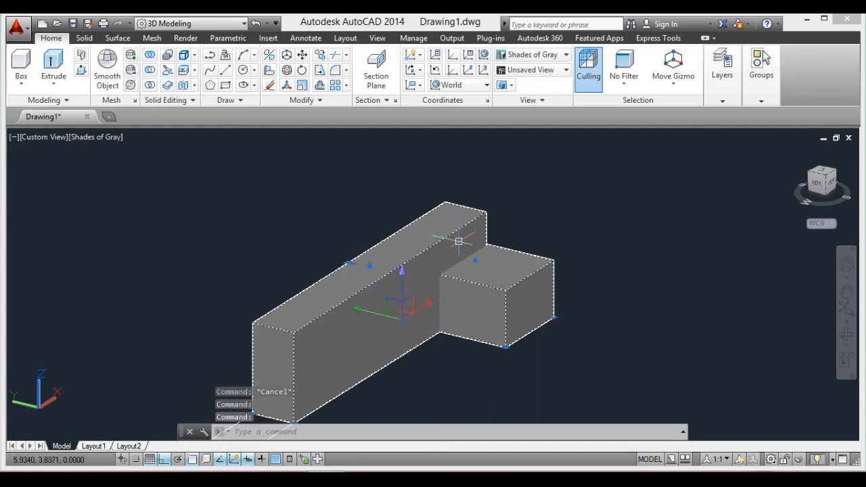
key("Escape")
left_click(471, 286)
key("Escape")
left_click(329, 311)
key("Escape")
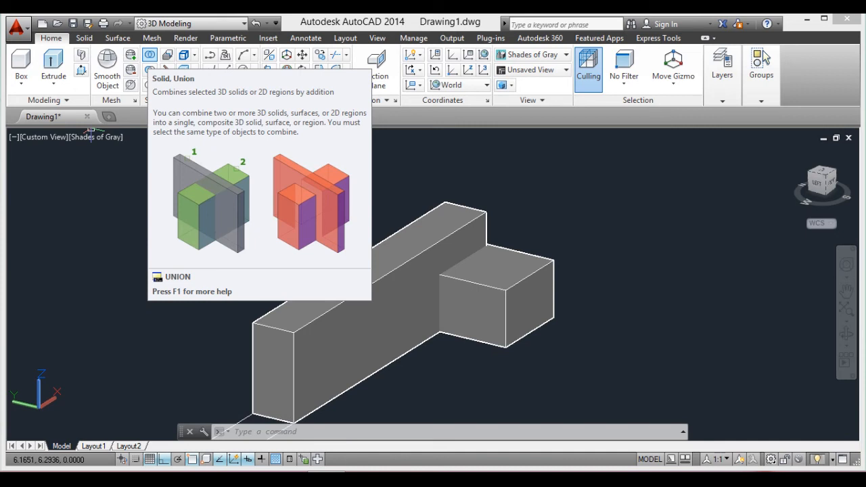
Step: Union the low block and the tall bar into one solid, and select the combined solid to check it
left_click(149, 55)
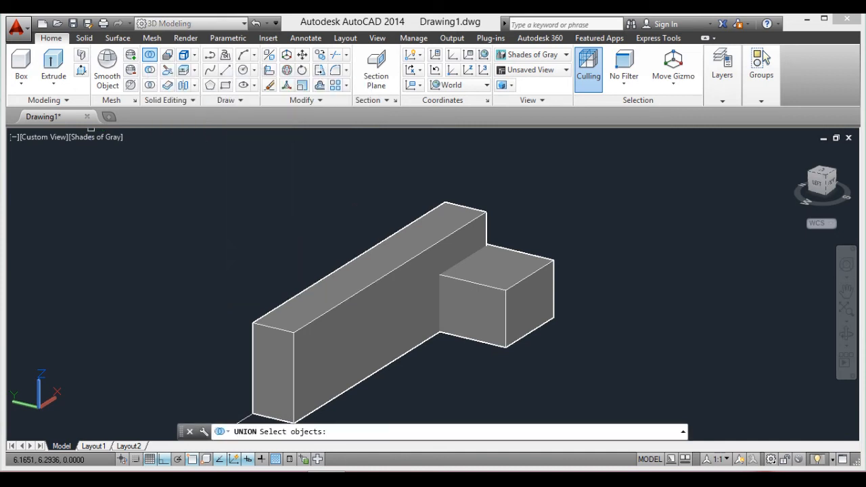
left_click(506, 290)
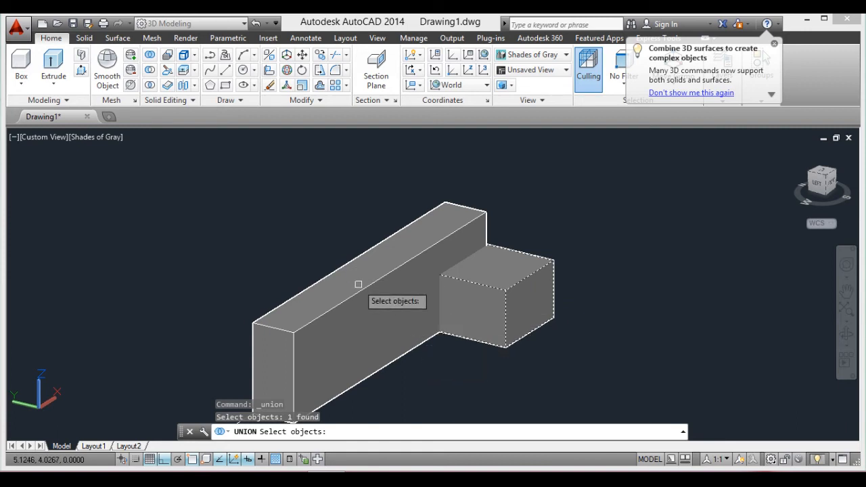
left_click(359, 293)
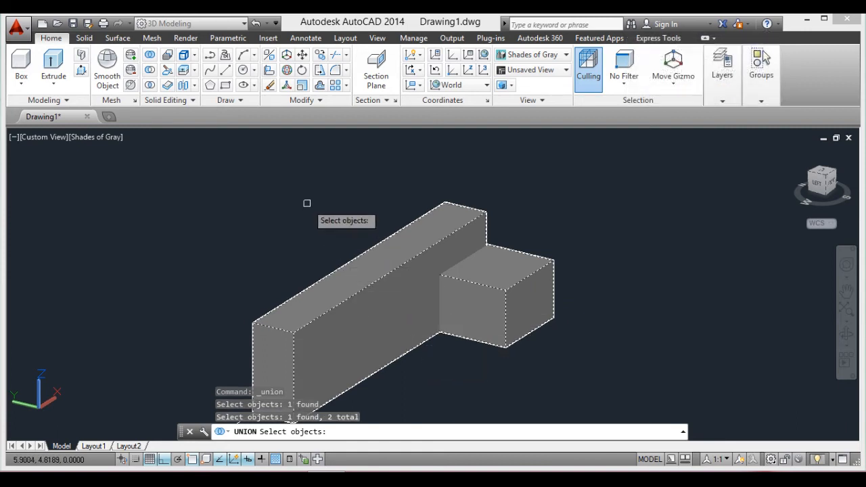
key("Return")
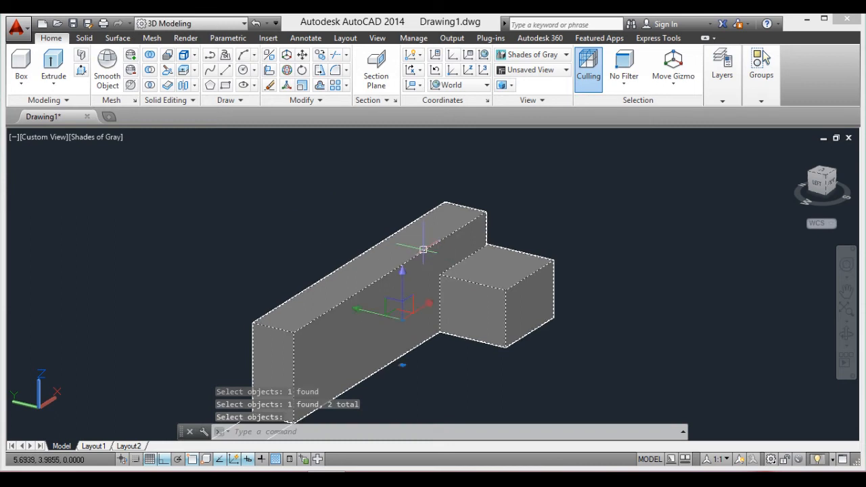
key("Return")
scroll(430, 325, "down", 3)
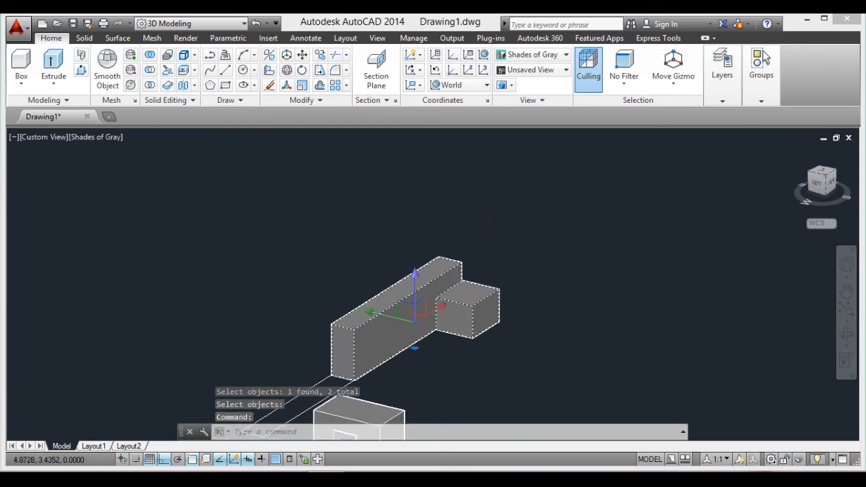
Step: Undo the union of the low block and the tall bar, and select the block alone to check it is separate
key("Escape")
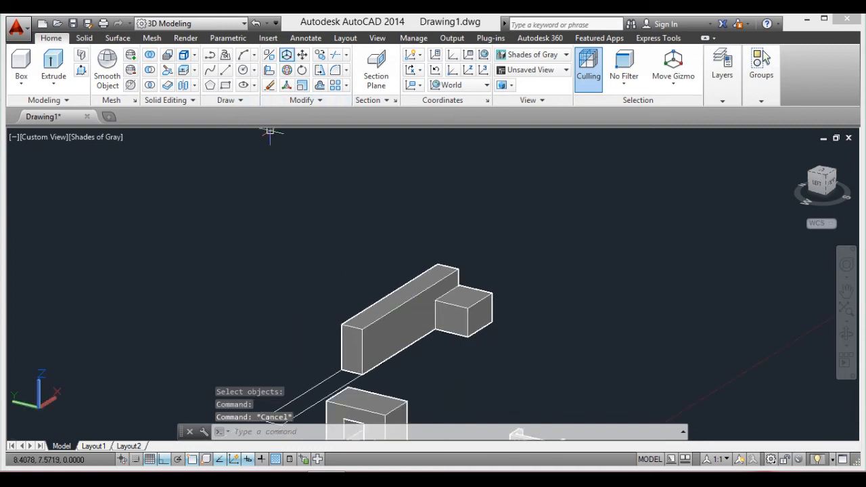
left_click(256, 23)
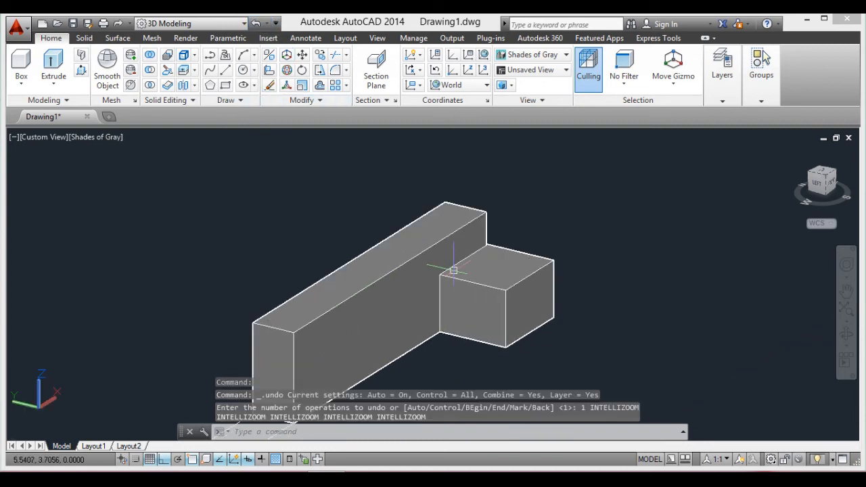
left_click(507, 291)
key("Escape")
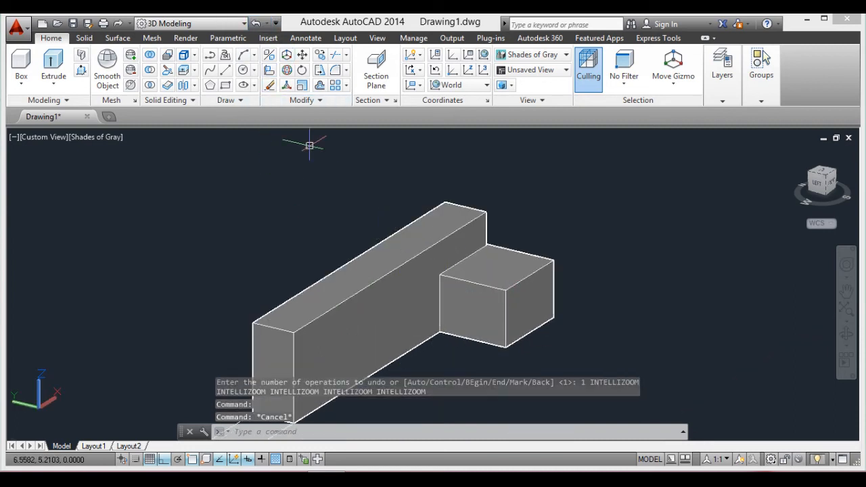
left_click(256, 23)
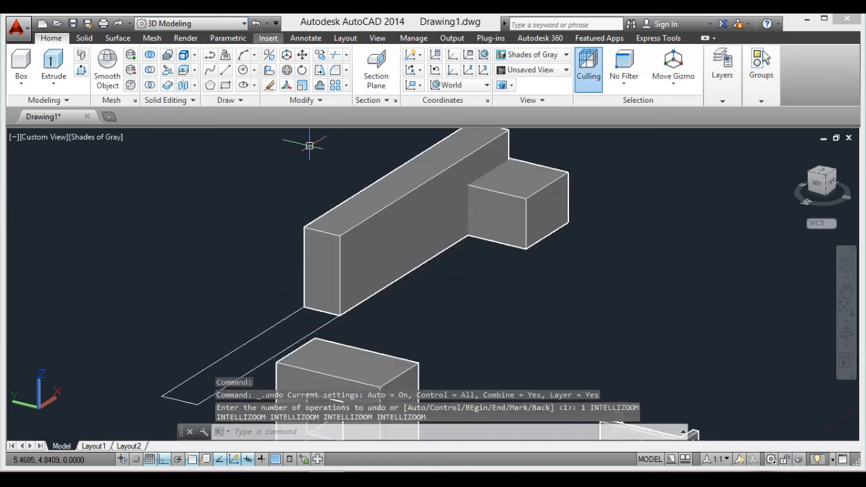
scroll(559, 185, "down", 3)
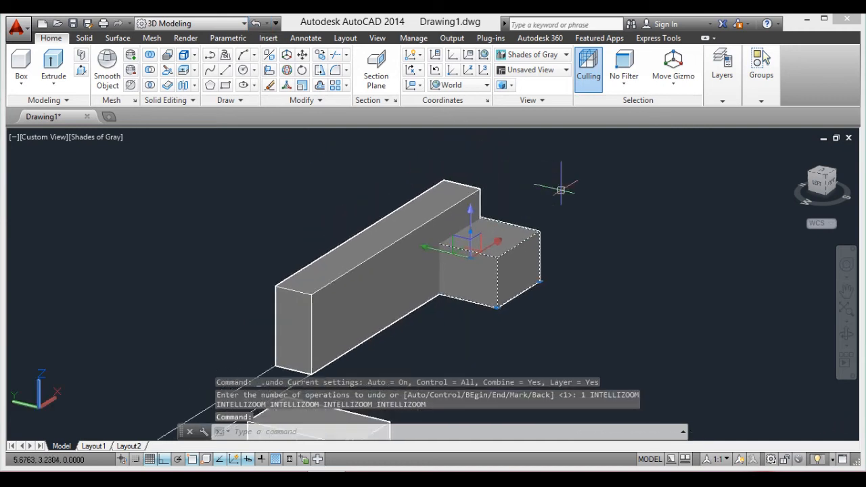
key("Escape")
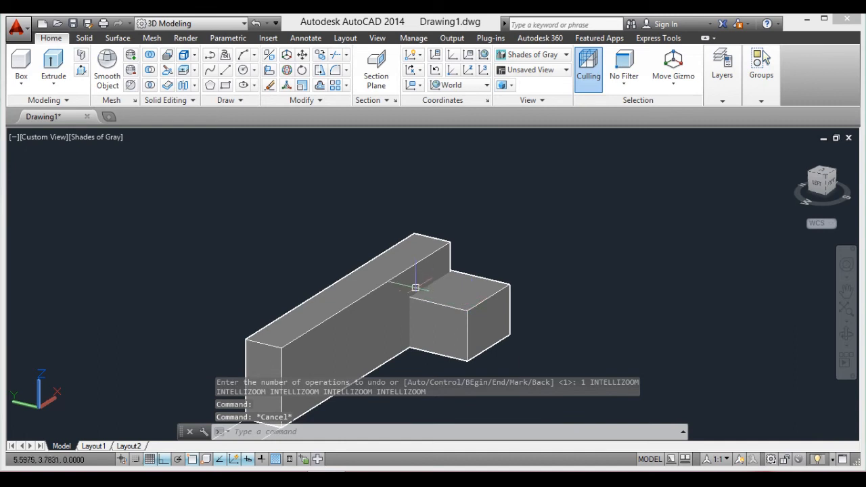
Step: Shift the tall bar slightly forward along the X axis while keeping it overlapping the low block
left_click(391, 278)
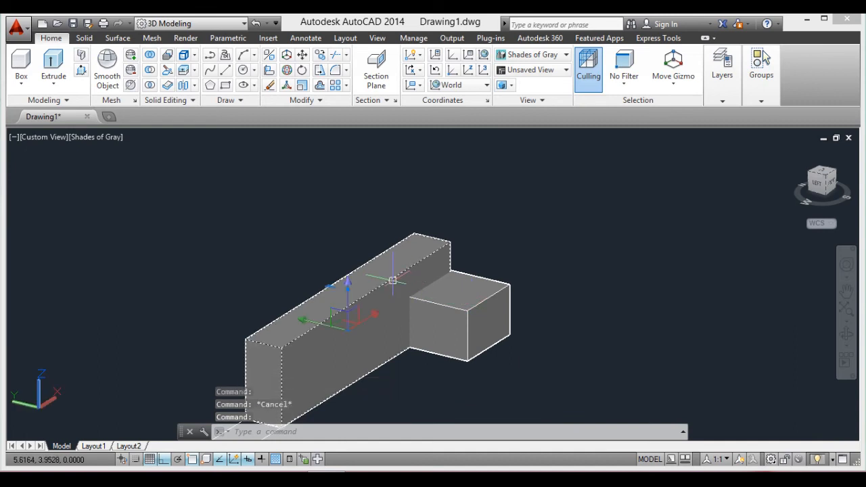
left_click(362, 320)
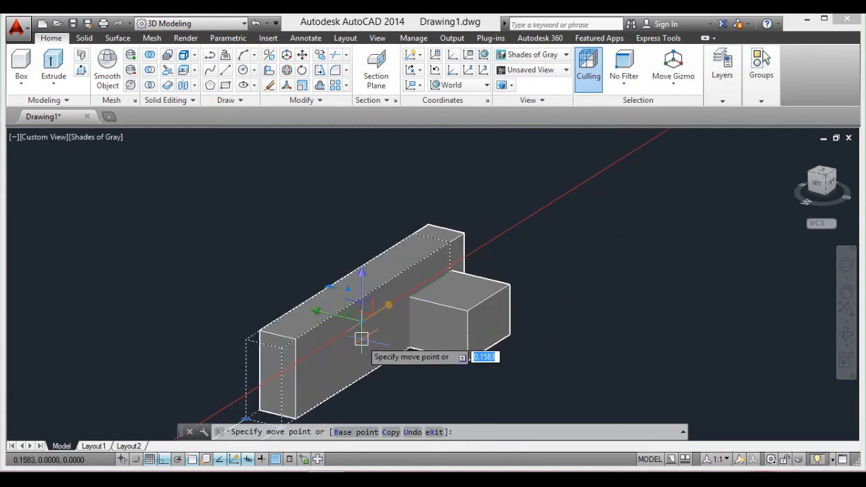
key("Escape")
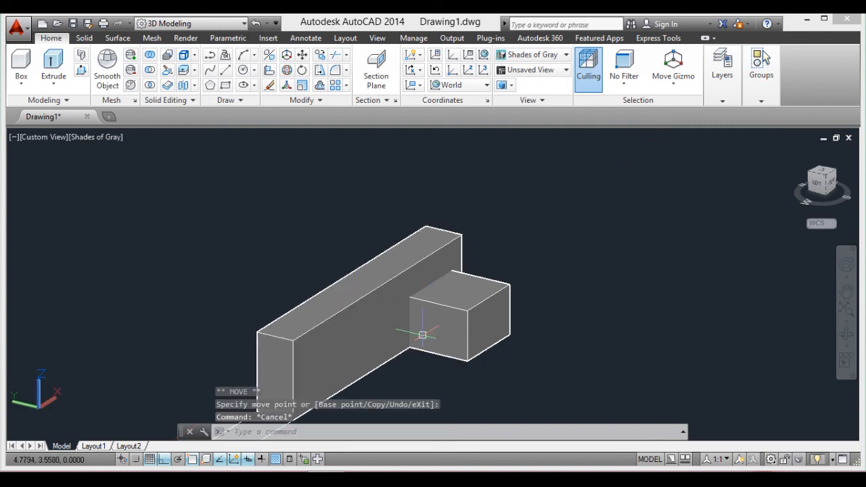
Step: Union the low block and the shifted tall bar into one solid
scroll(464, 313, "down", 2)
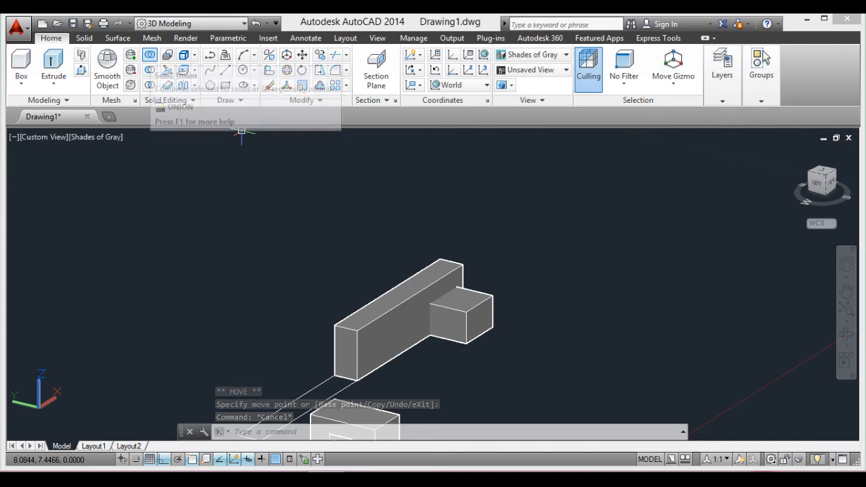
left_click(150, 54)
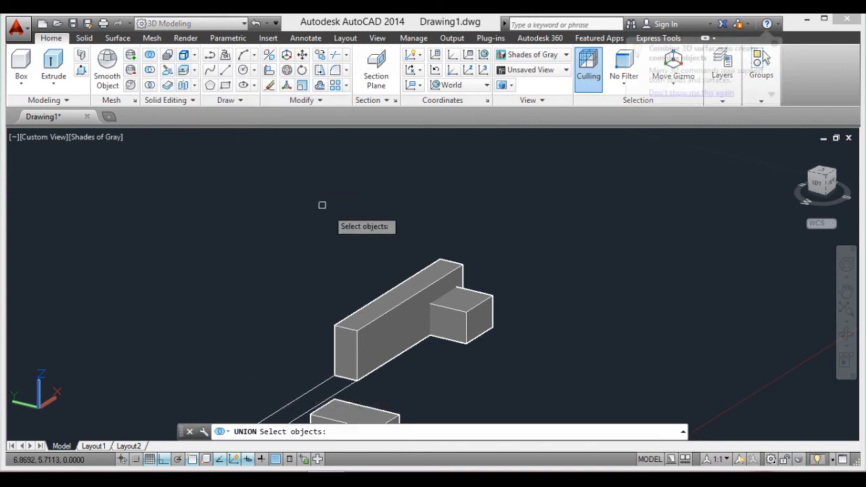
scroll(465, 318, "up", 2)
scroll(466, 318, "up", 2)
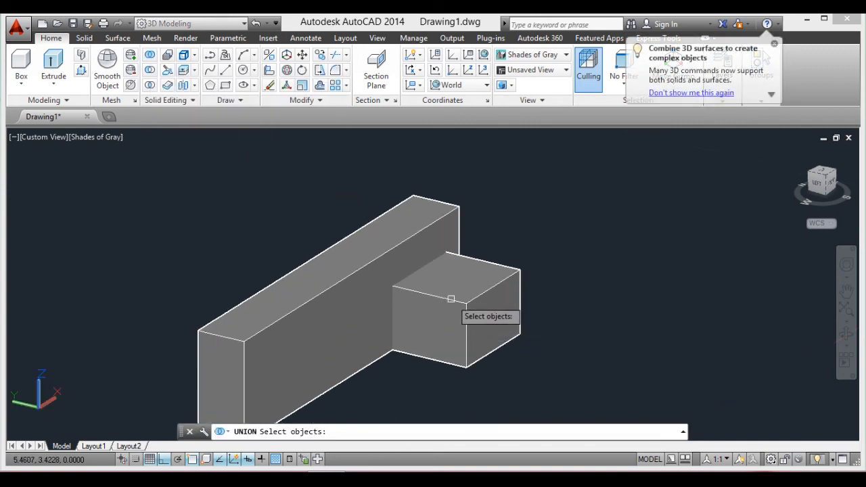
left_click(451, 298)
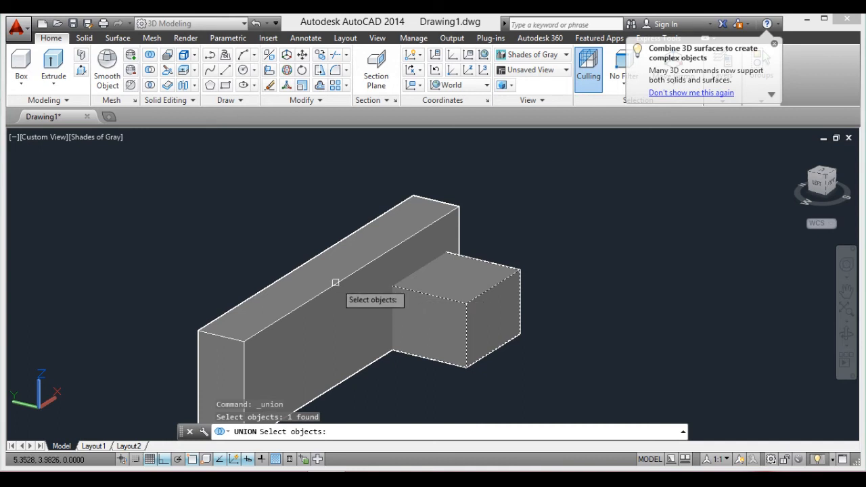
left_click(325, 292)
scroll(444, 284, "down", 2)
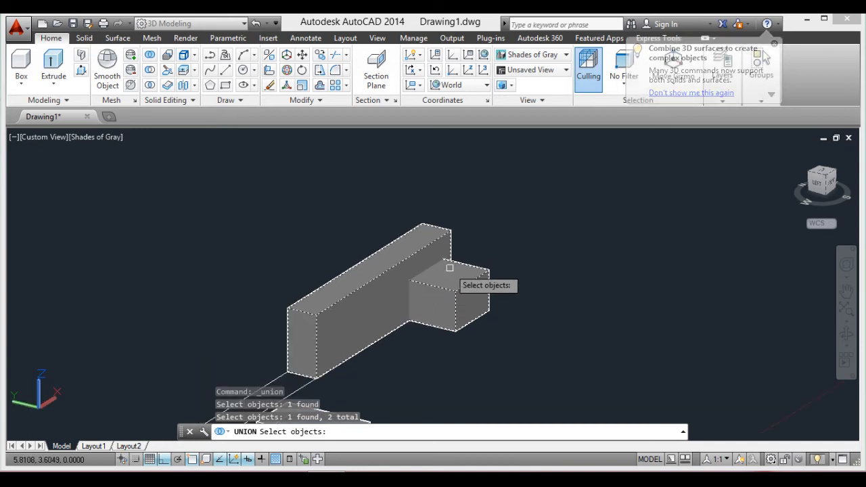
key("Return")
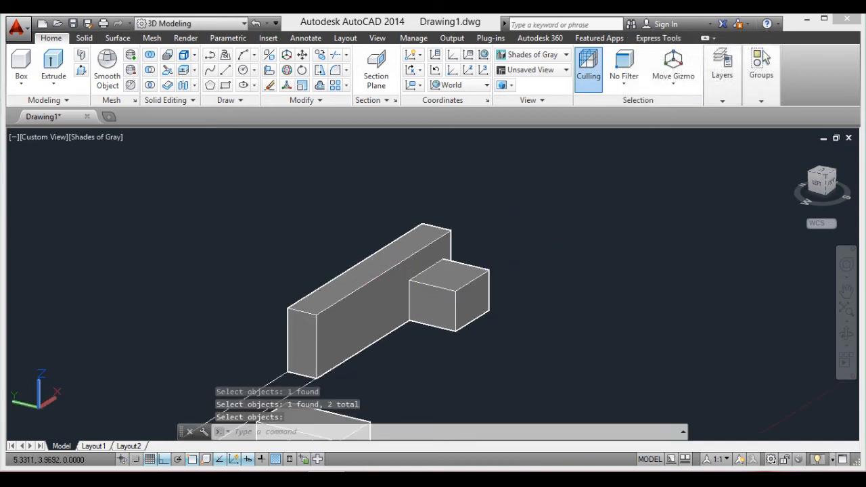
Step: Select the combined solid and try shifting it along the X axis to check whether it moves as one piece
left_click(424, 275)
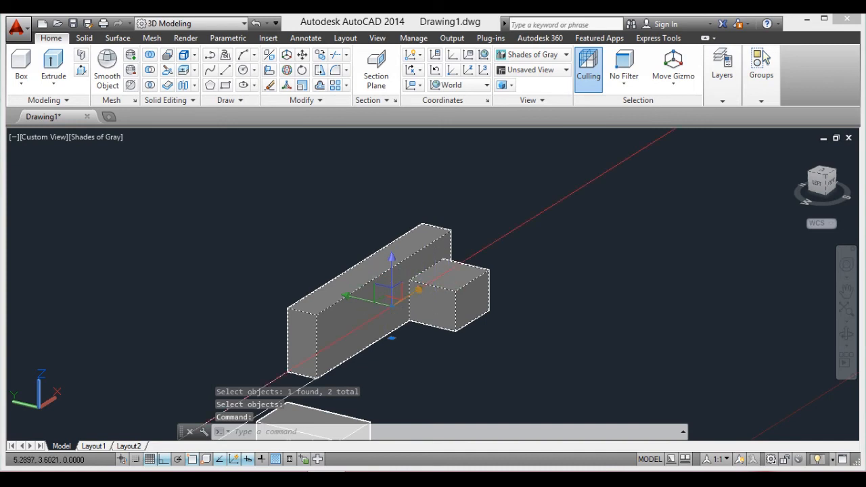
left_click(399, 293)
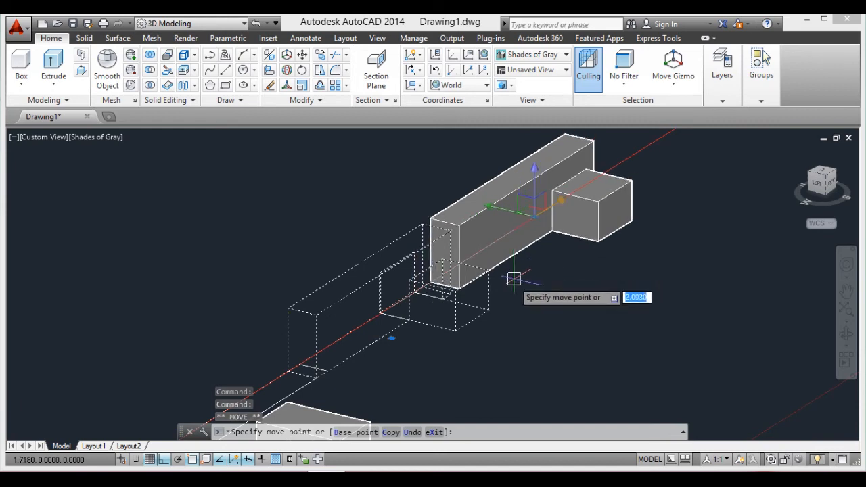
left_click(394, 347)
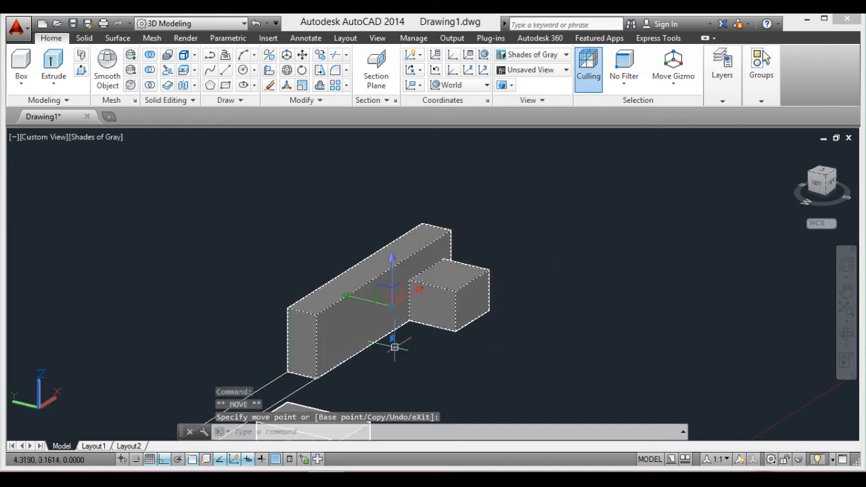
key("Escape")
scroll(420, 312, "down", 2)
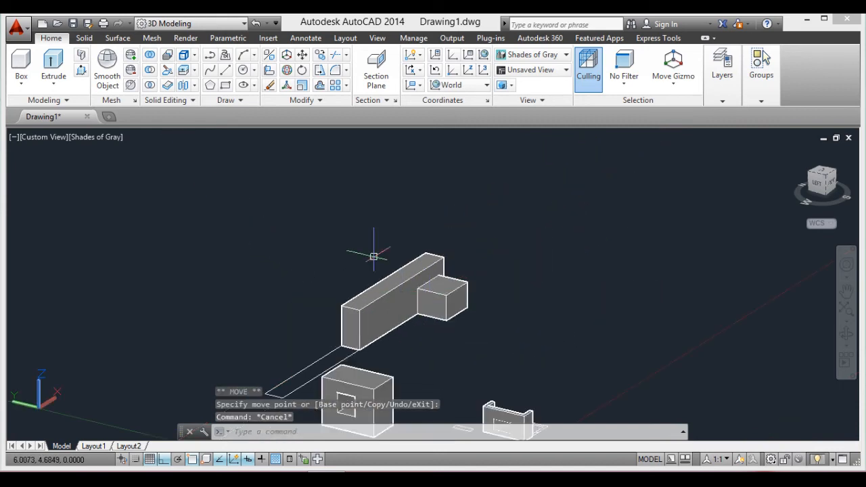
scroll(448, 328, "down", 1)
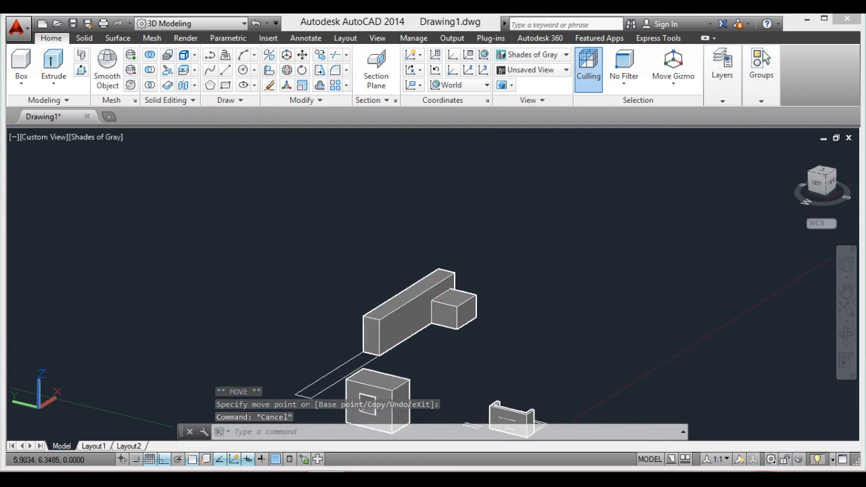
middle_click_drag(159, 139, 207, 188)
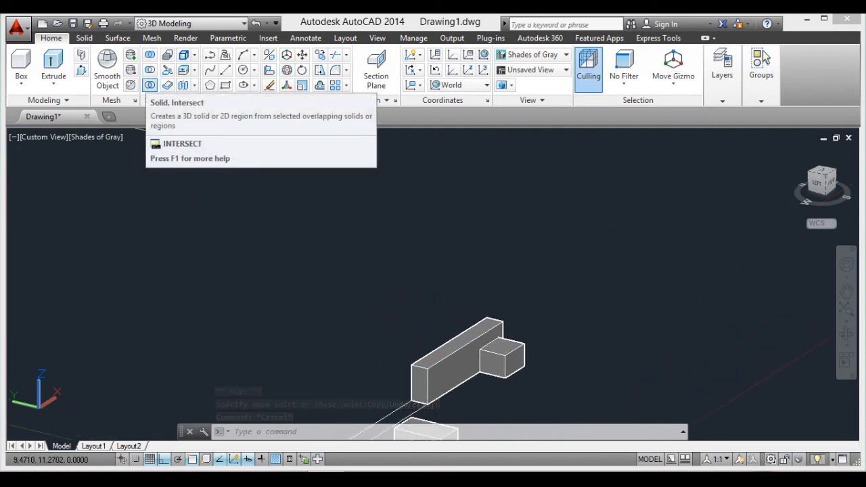
scroll(305, 308, "up", 6)
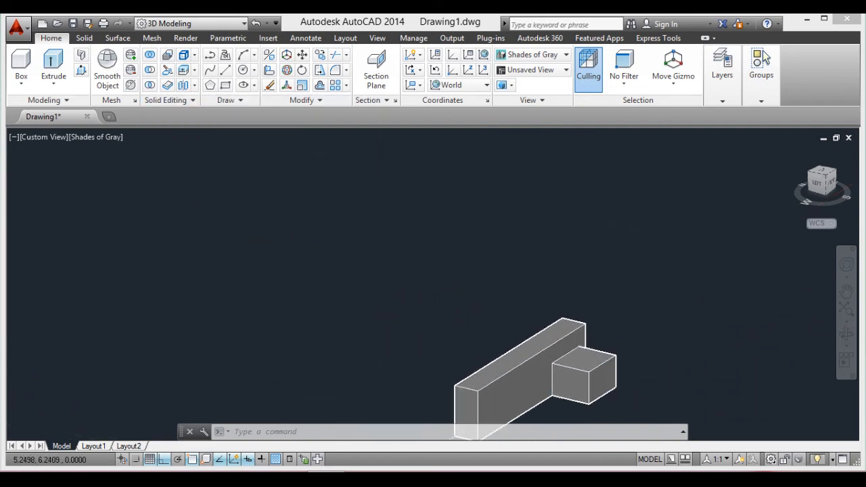
scroll(305, 307, "down", 8)
middle_click_drag(469, 341, 333, 293)
scroll(332, 292, "up", 8)
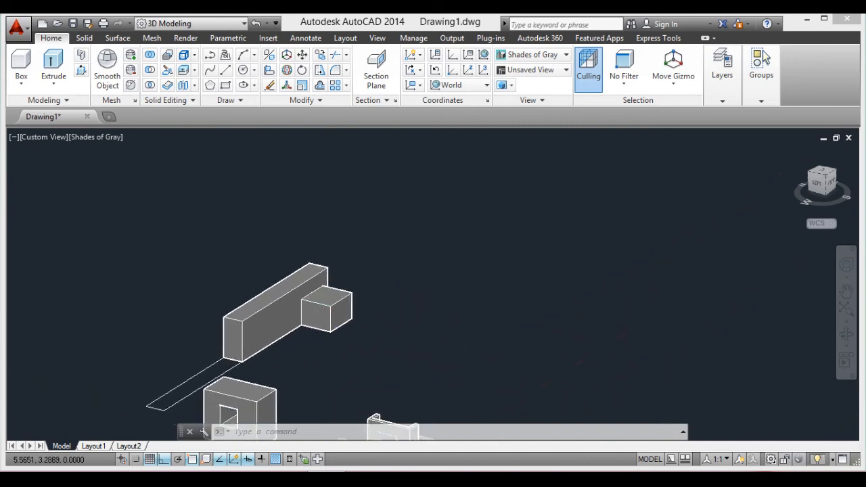
scroll(327, 291, "down", 8)
scroll(217, 399, "up", 4)
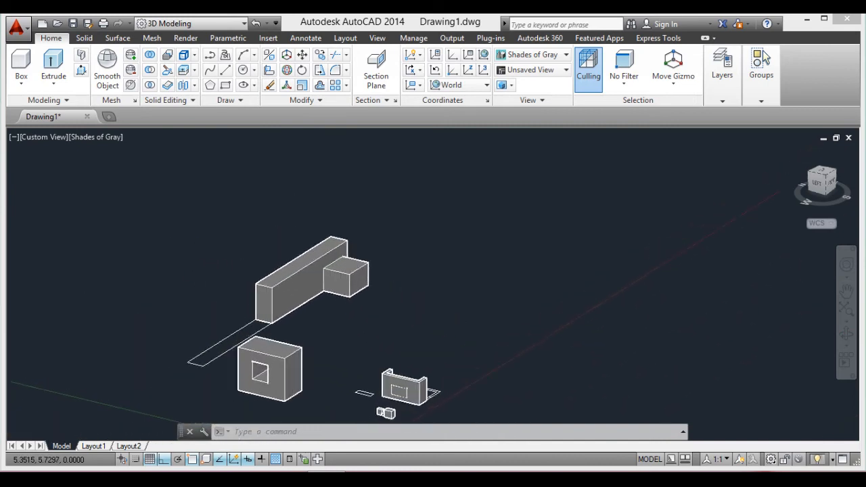
Step: Draw a large rectangle in the empty area behind the merged solid
middle_click_drag(115, 212, 236, 295)
middle_click(147, 237)
scroll(248, 302, "up", 2)
scroll(248, 308, "down", 2)
type("R")
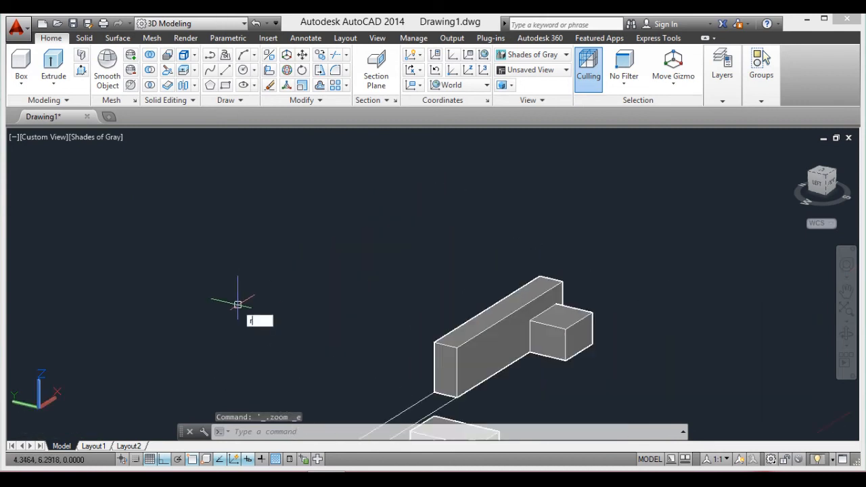
type("Ec")
key("Return")
left_click(184, 228)
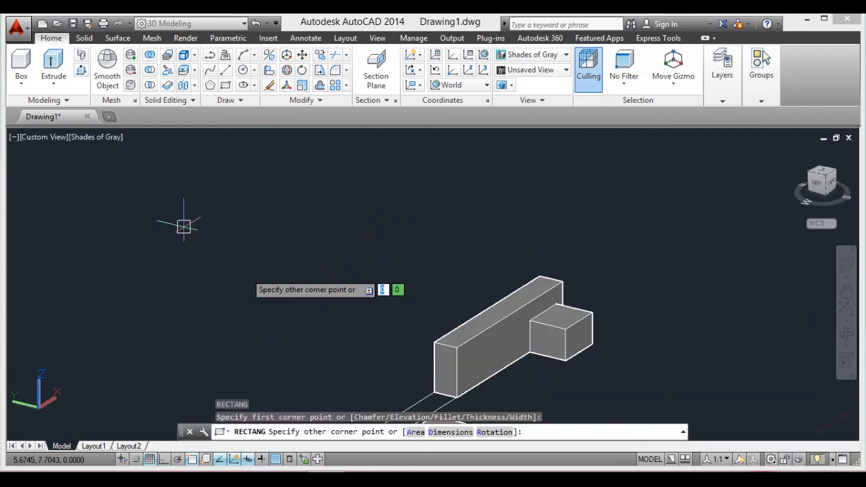
left_click(304, 322)
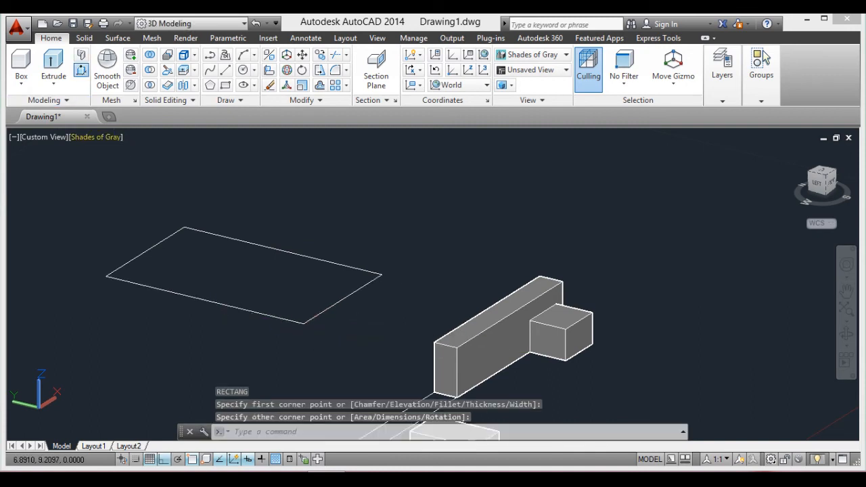
Step: Presspull the large rectangle upward into a tall block
left_click(81, 70)
left_click(218, 266)
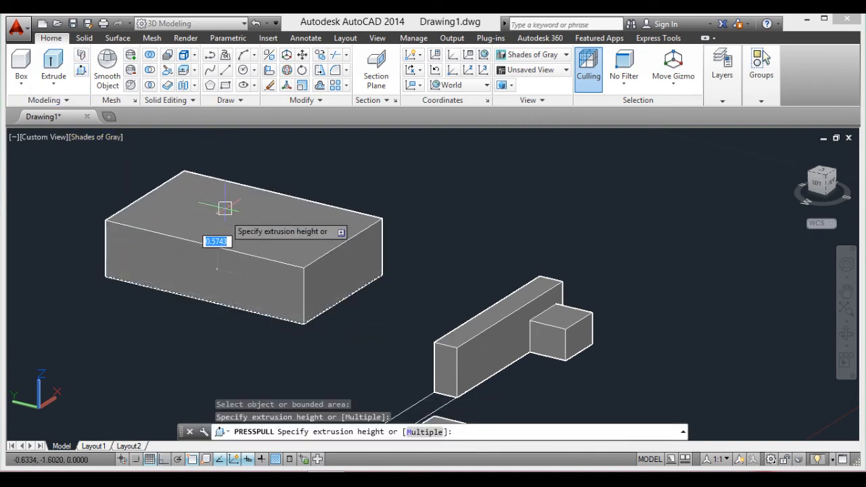
left_click(228, 175)
scroll(238, 253, "down", 3)
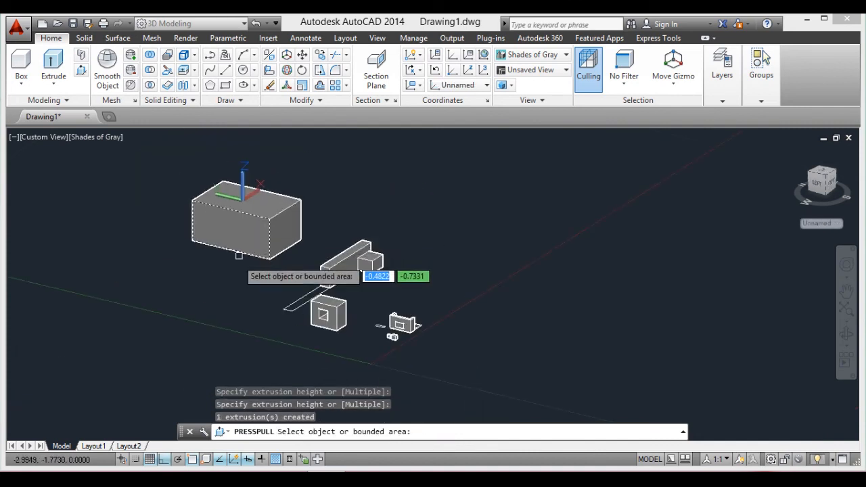
key("Escape")
Step: Draw another rectangle in the empty area behind the new large block
middle_click_drag(320, 156, 240, 272)
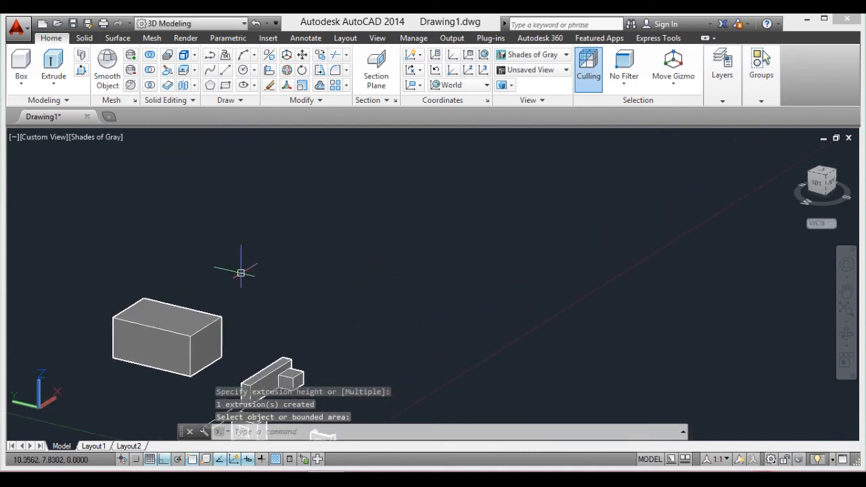
scroll(241, 273, "up", 3)
type("rec")
key("Return")
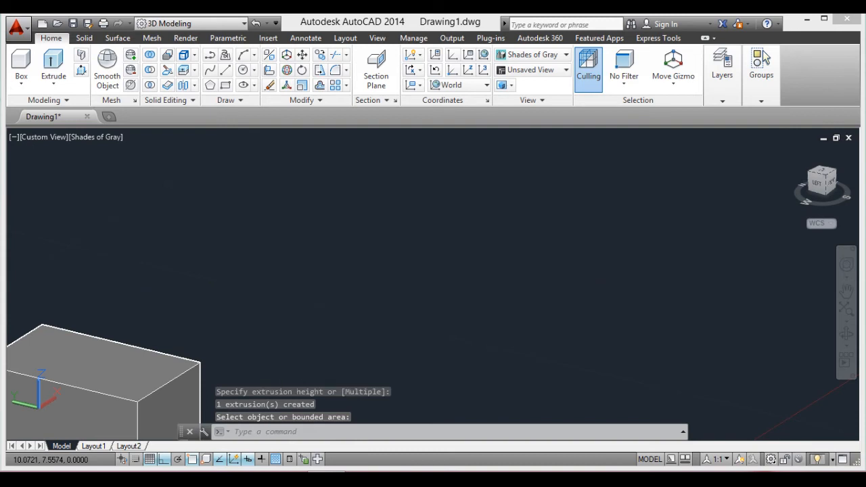
left_click(243, 270)
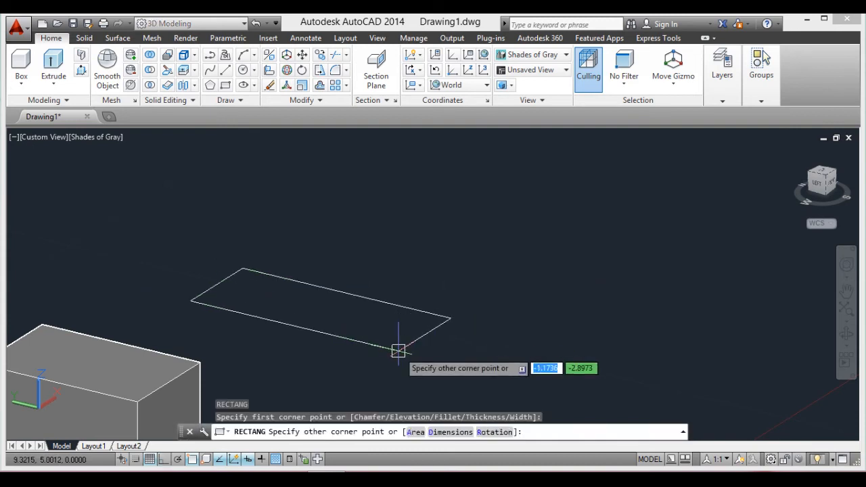
left_click(288, 356)
key("Return")
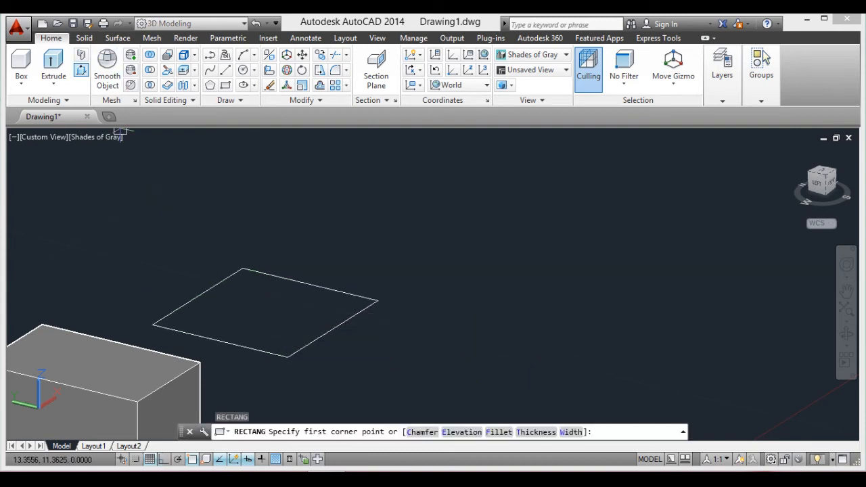
Step: Presspull the second rectangle upward into a block
left_click(81, 69)
left_click(244, 308)
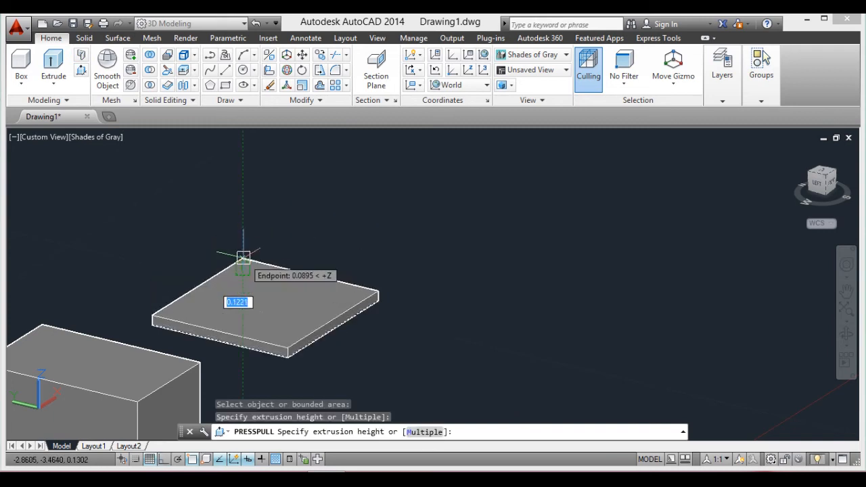
left_click(238, 215)
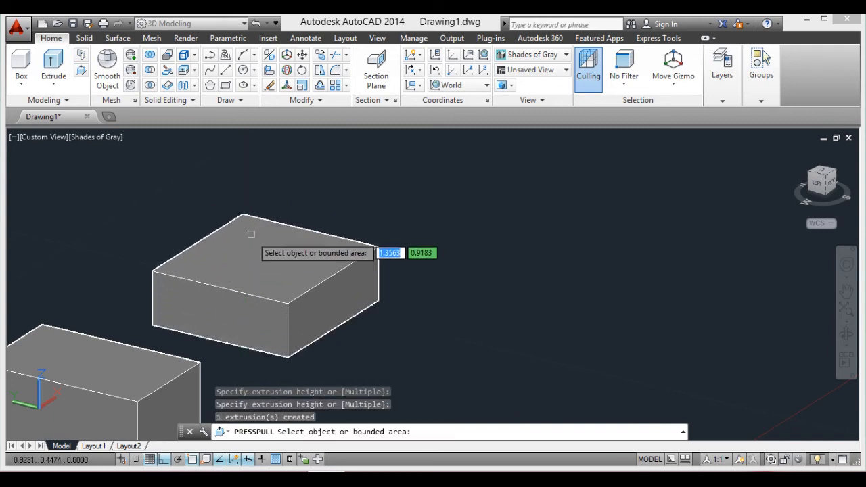
Step: Move the second extruded block onto the front side of the large block so the two solids partly overlap
scroll(250, 234, "down", 4)
key("Return")
left_click(268, 267)
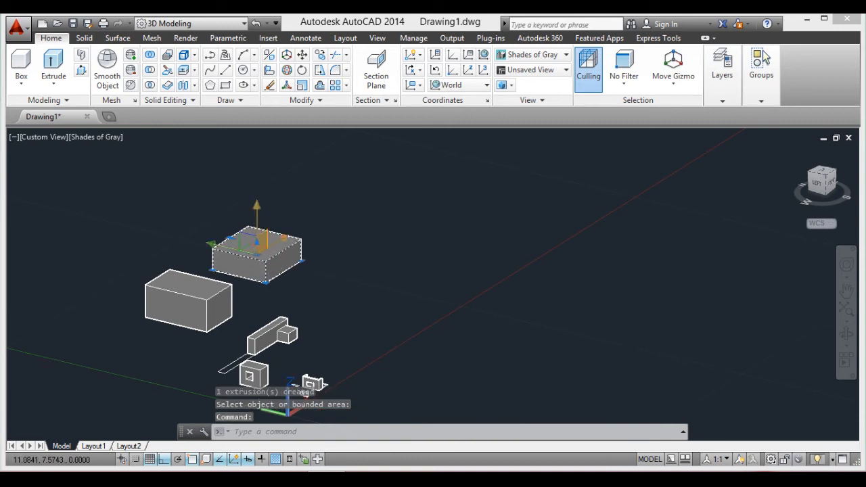
left_click(257, 240)
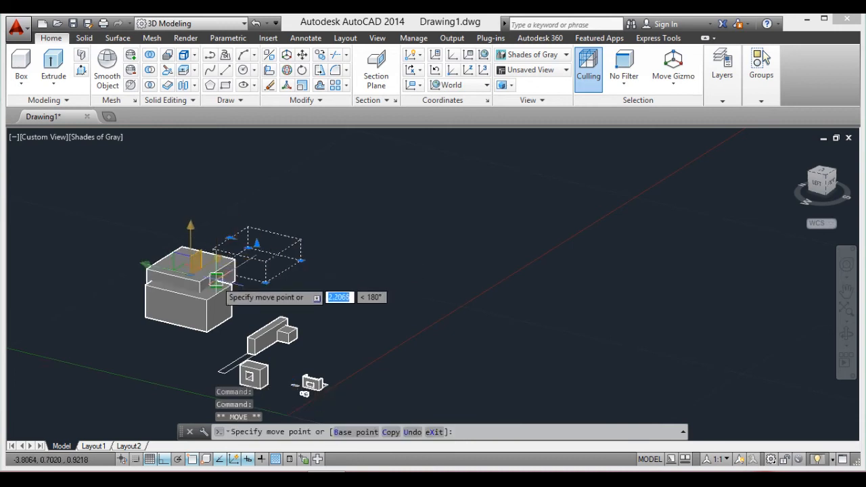
left_click(181, 327)
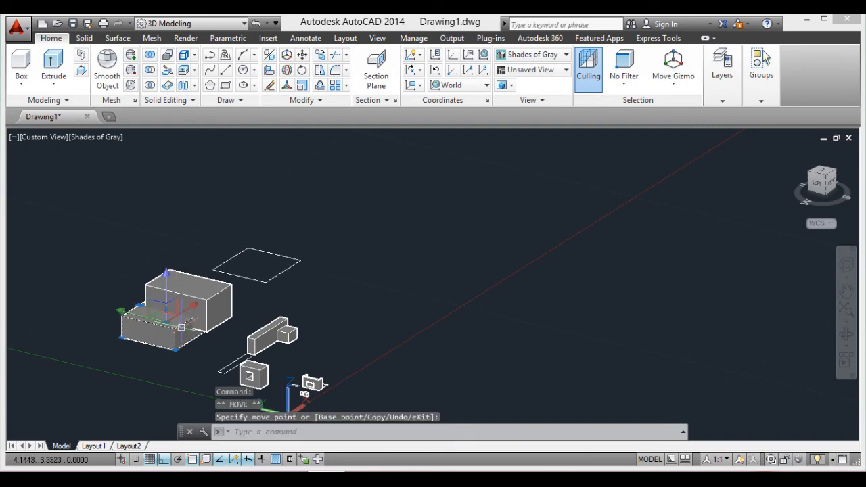
key("Escape")
Step: Intersect the large block with the lower block overlapping it, keeping only their common volume
scroll(187, 354, "up", 5)
scroll(269, 374, "down", 3)
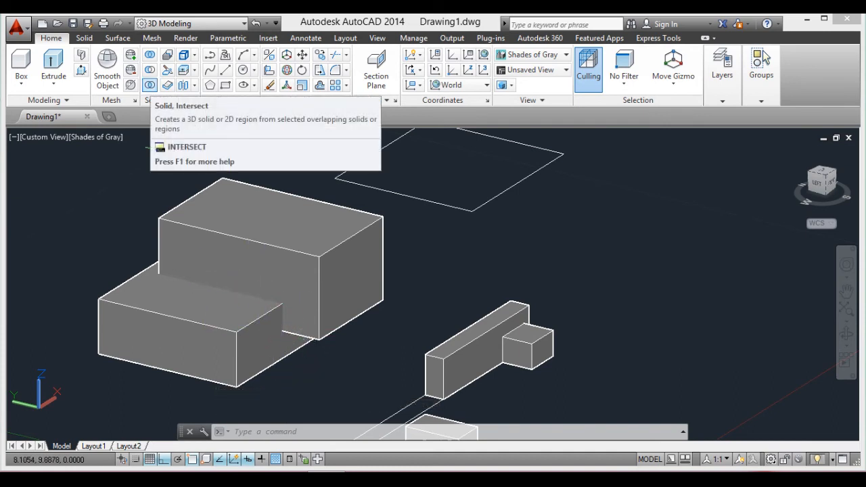
left_click(150, 85)
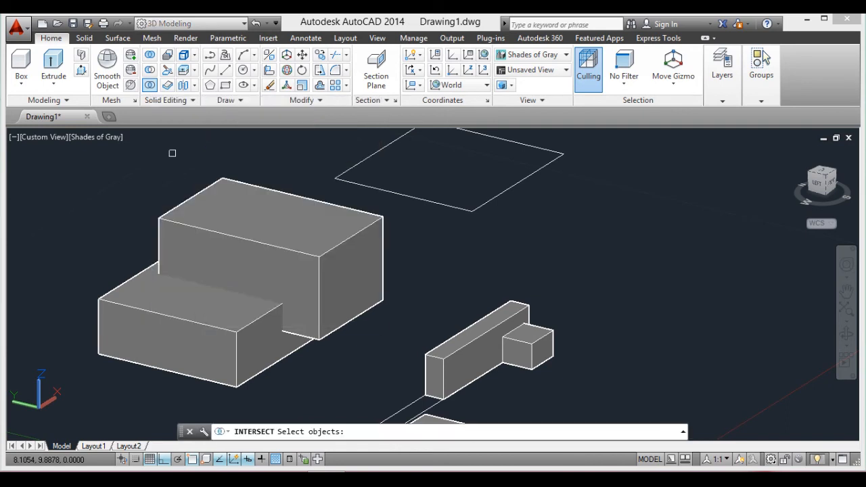
left_click(218, 235)
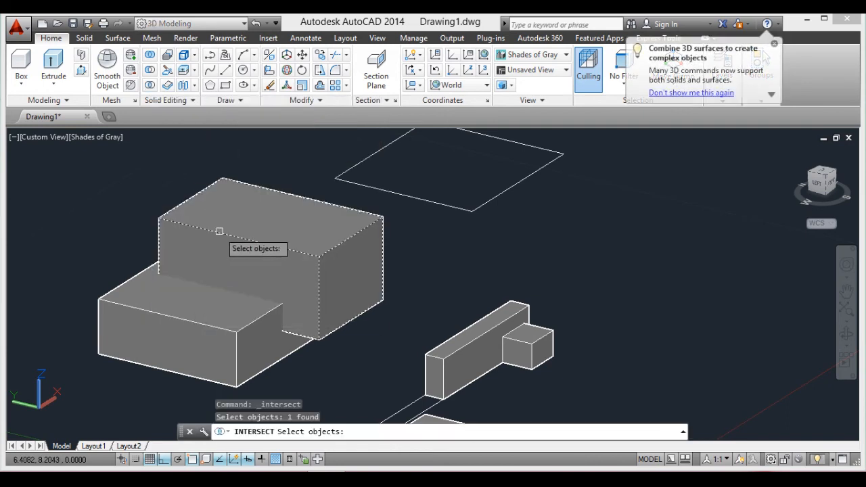
left_click(214, 330)
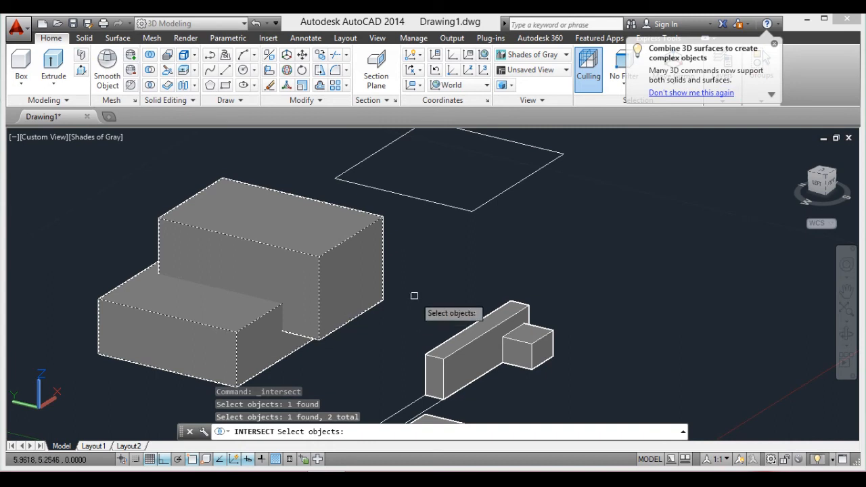
key("Return")
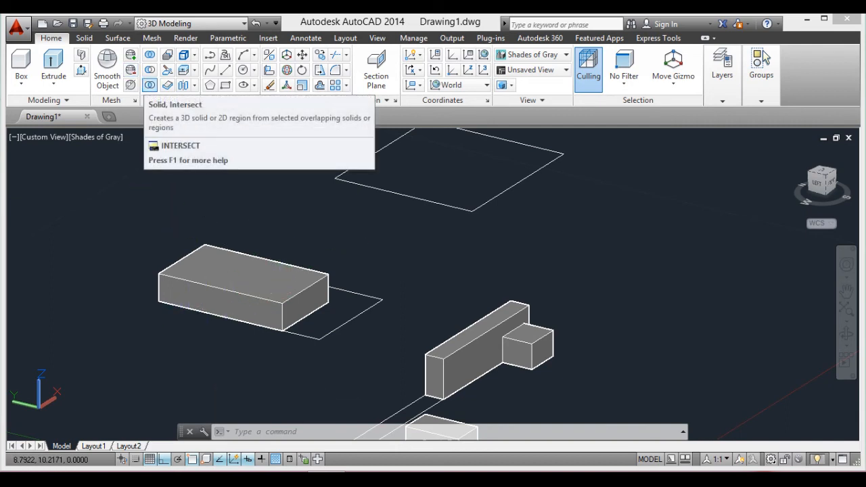
scroll(251, 314, "down", 3)
scroll(254, 308, "up", 3)
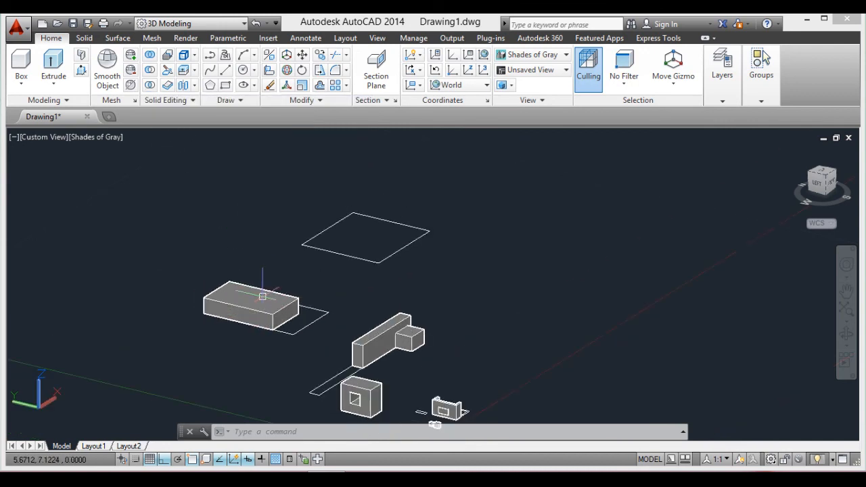
scroll(304, 287, "down", 4)
scroll(398, 313, "up", 3)
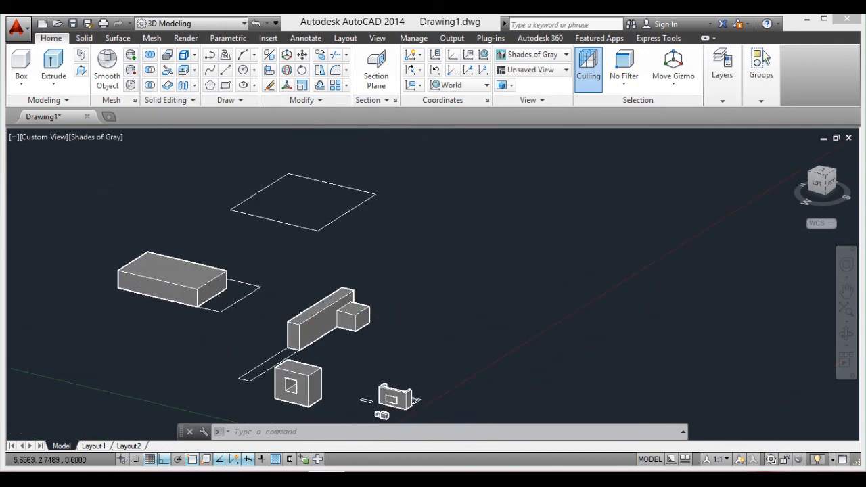
scroll(322, 320, "down", 2)
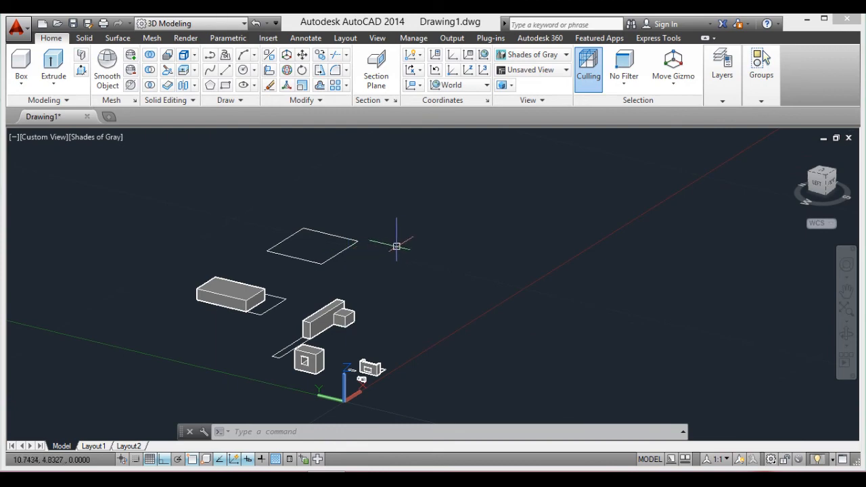
scroll(401, 246, "up", 2)
scroll(391, 264, "down", 3)
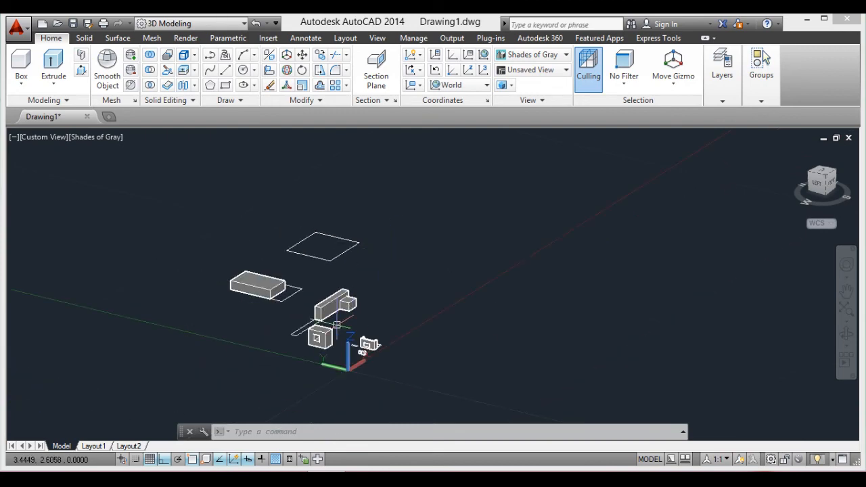
scroll(332, 319, "up", 3)
scroll(332, 320, "down", 3)
scroll(304, 316, "up", 4)
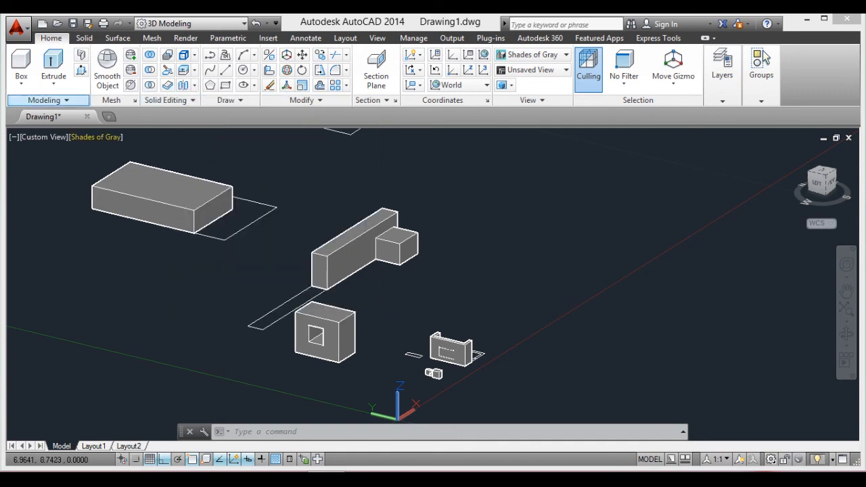
left_click(21, 81)
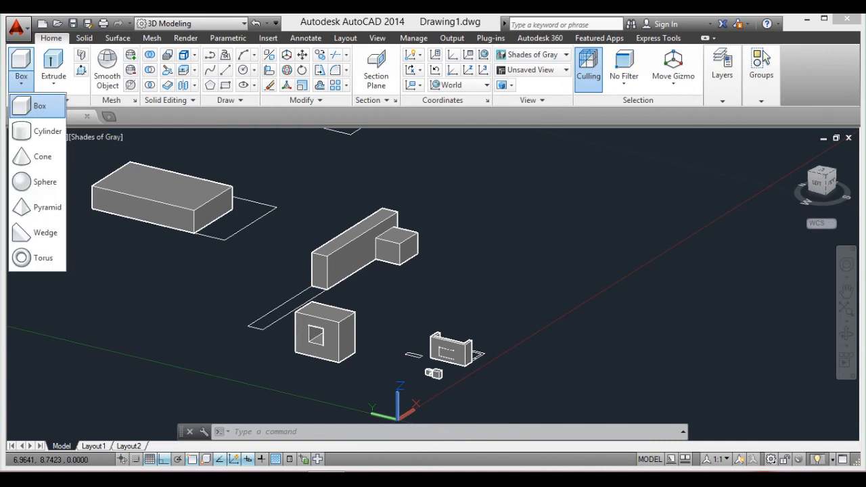
left_click(53, 82)
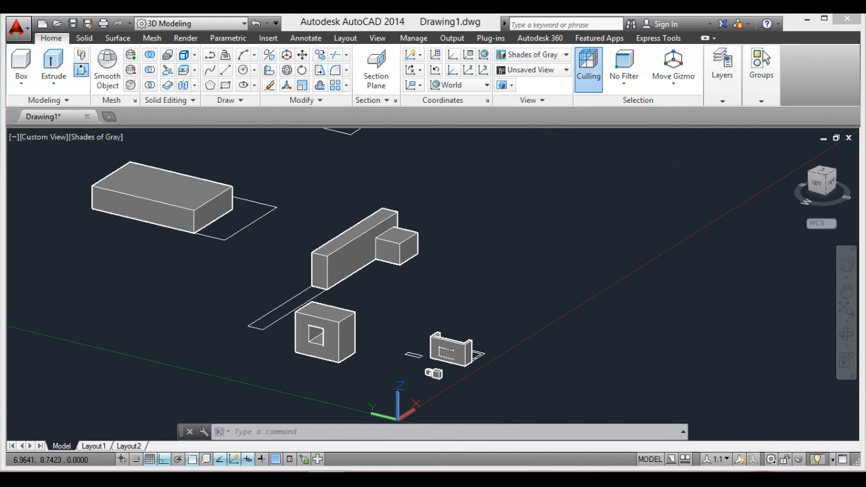
left_click(81, 70)
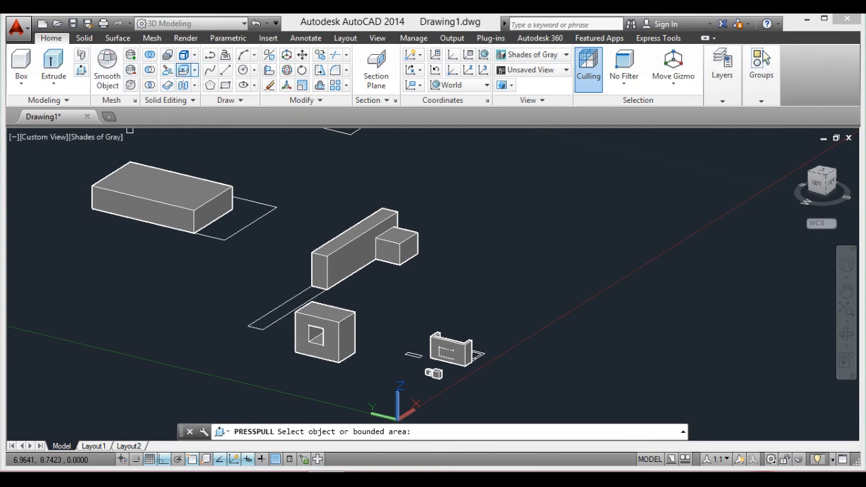
key("Escape")
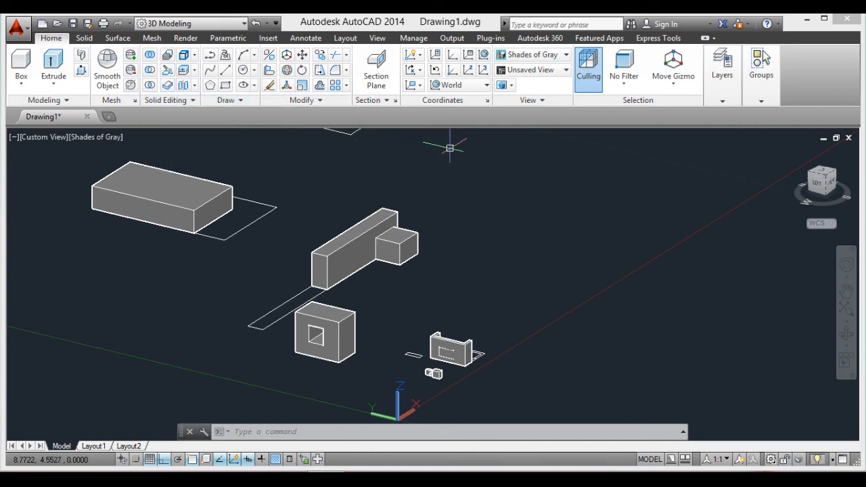
Step: Presspull the leftover rectangle behind the intersected solid upward into a block about 0.87 high
middle_click_drag(324, 135, 319, 190)
scroll(321, 190, "down", 2)
scroll(323, 169, "up", 3)
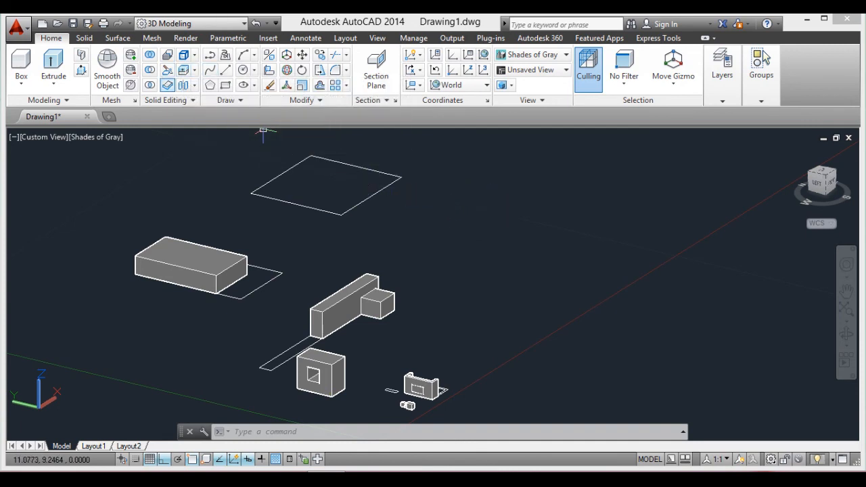
scroll(352, 196, "up", 3)
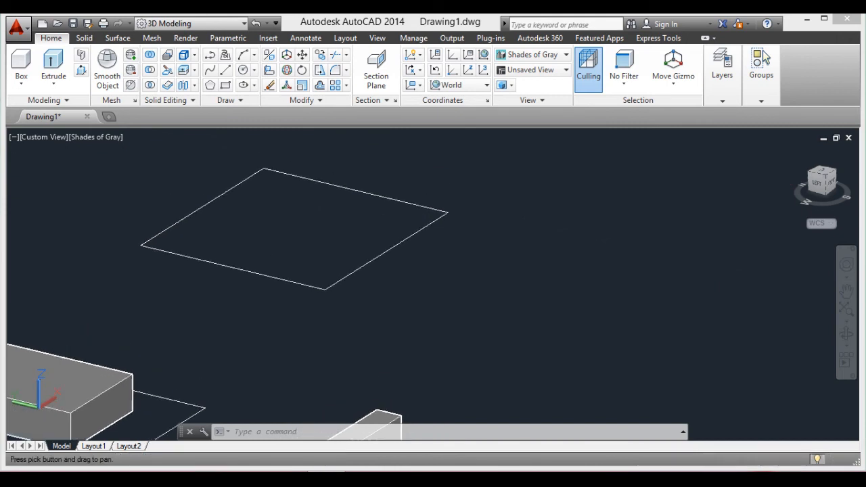
scroll(270, 242, "down", 2)
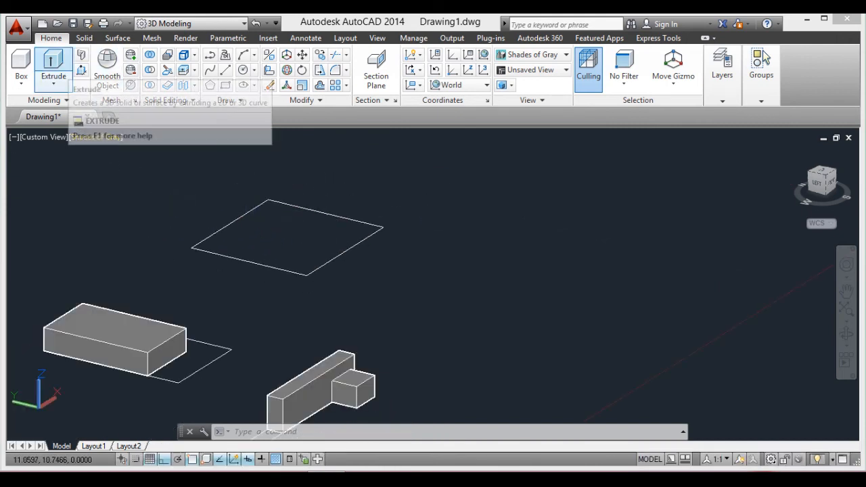
left_click(81, 70)
left_click(278, 245)
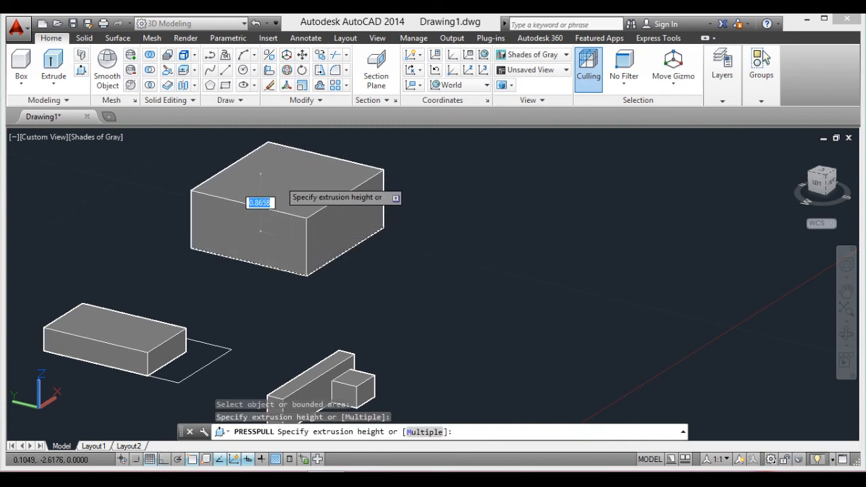
left_click(261, 203)
key("Return")
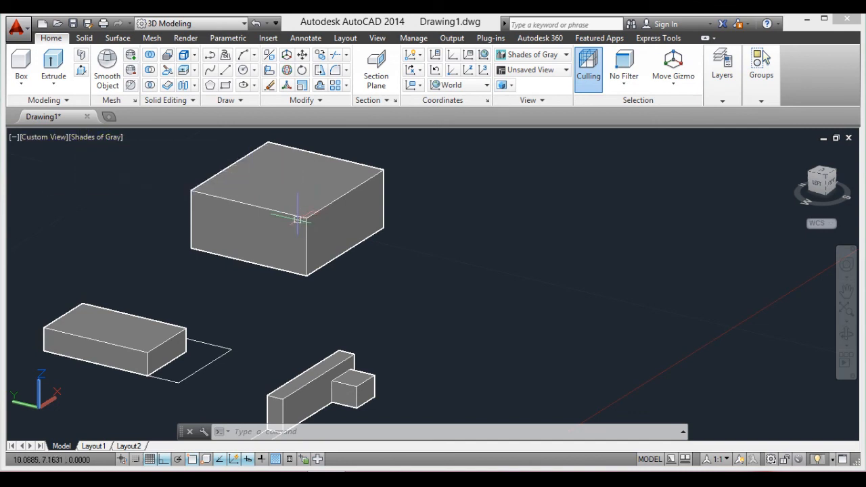
key("Escape")
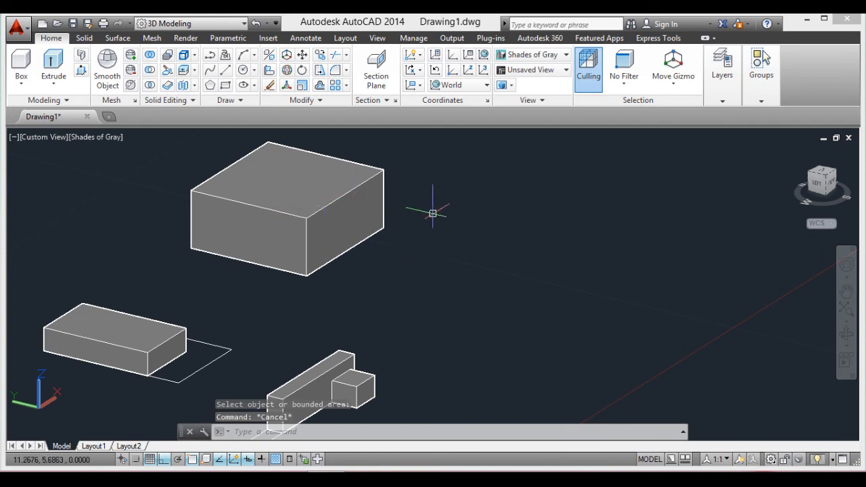
scroll(259, 205, "down", 5)
scroll(246, 188, "up", 2)
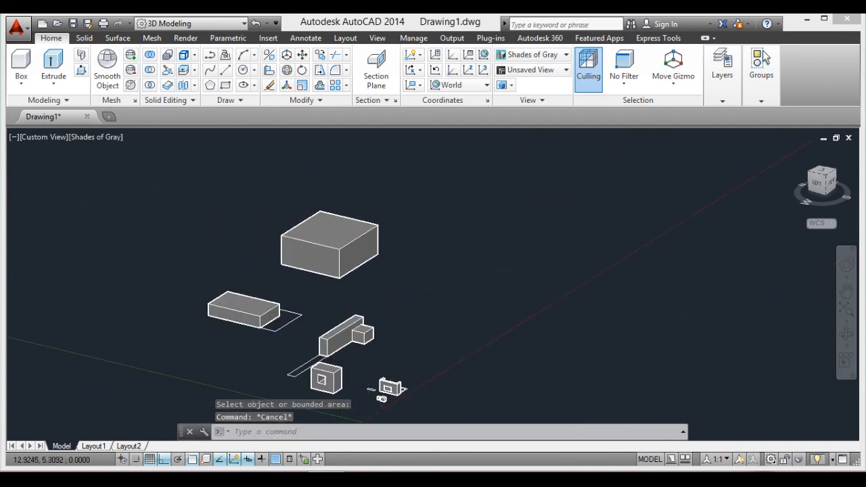
scroll(444, 226, "down", 4)
scroll(377, 304, "up", 3)
middle_click_drag(498, 199, 299, 284)
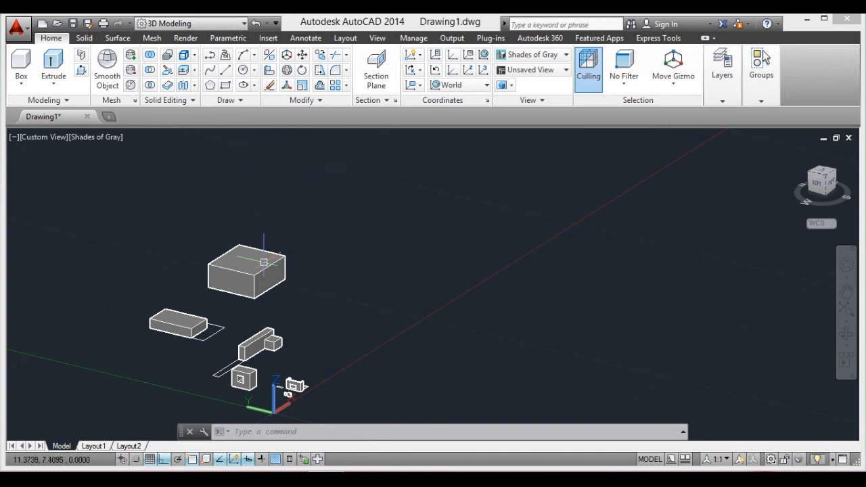
scroll(294, 247, "up", 6)
scroll(293, 248, "down", 4)
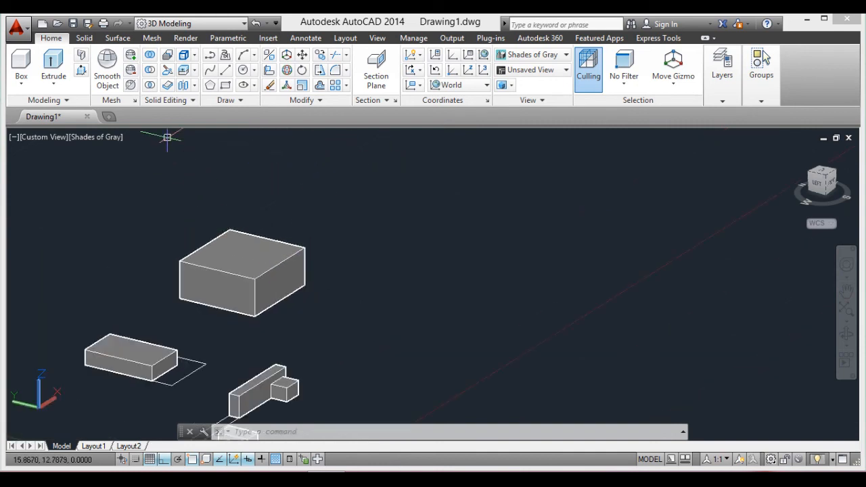
left_click(84, 38)
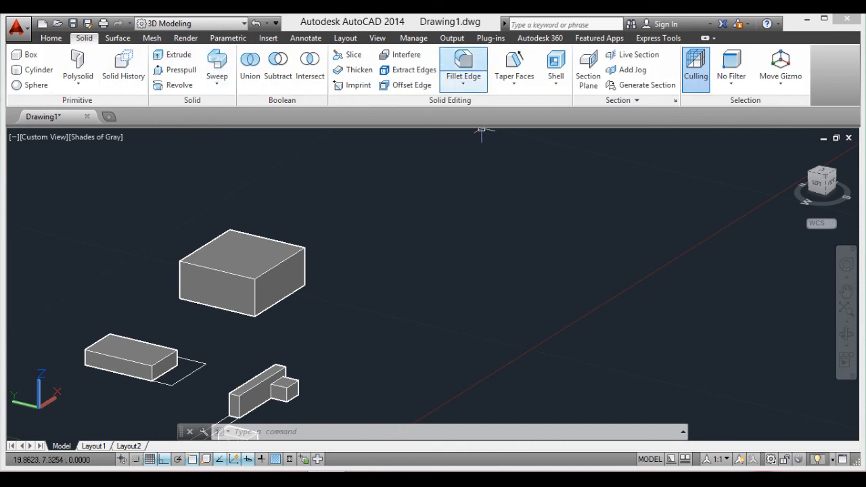
left_click(463, 63)
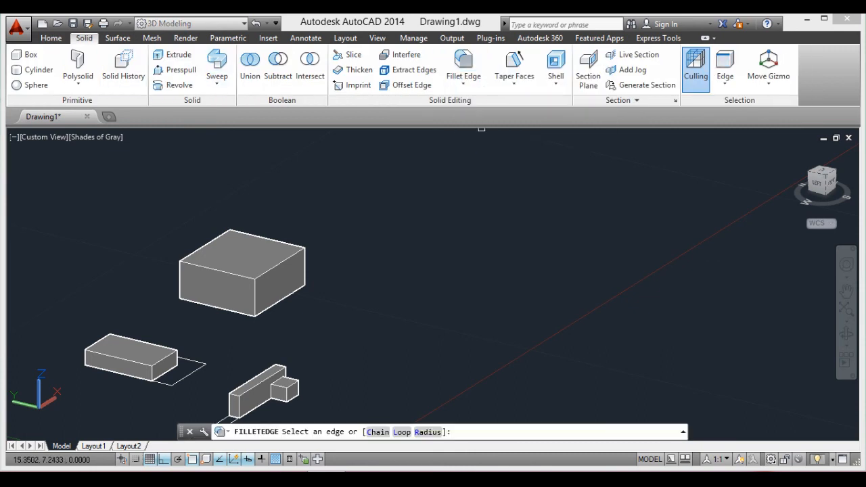
scroll(271, 255, "up", 5)
scroll(338, 258, "down", 6)
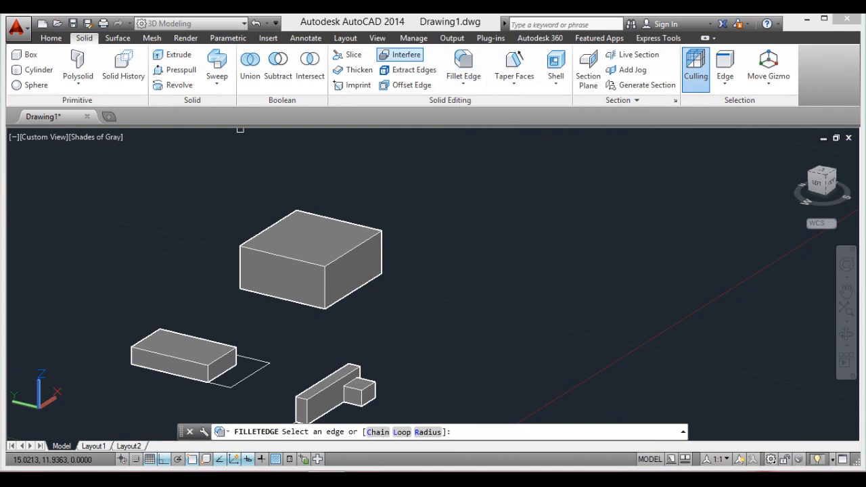
left_click(51, 38)
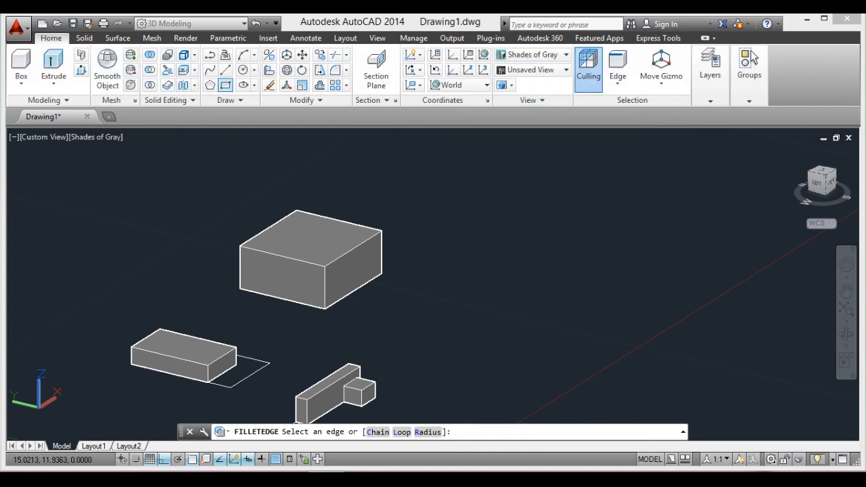
left_click(84, 38)
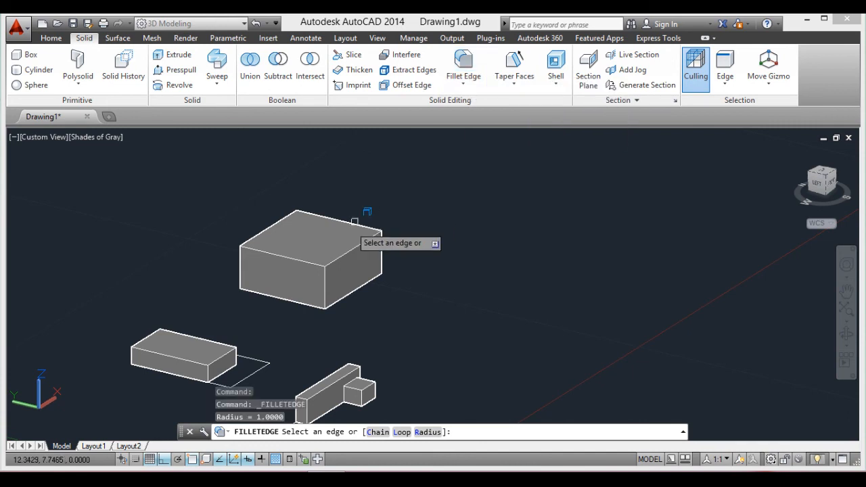
scroll(339, 250, "up", 5)
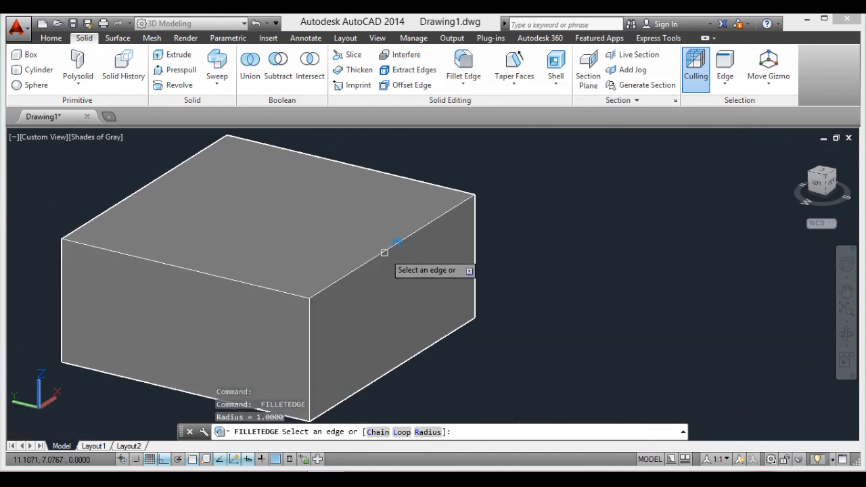
left_click(383, 252)
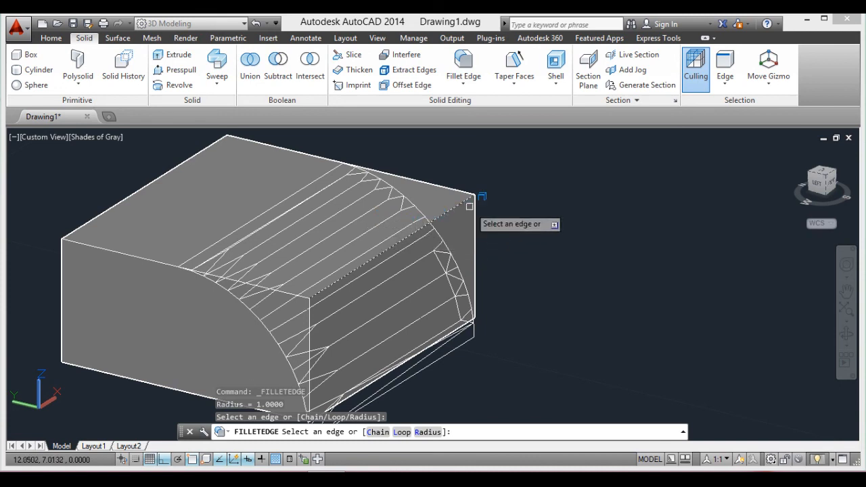
key("Return")
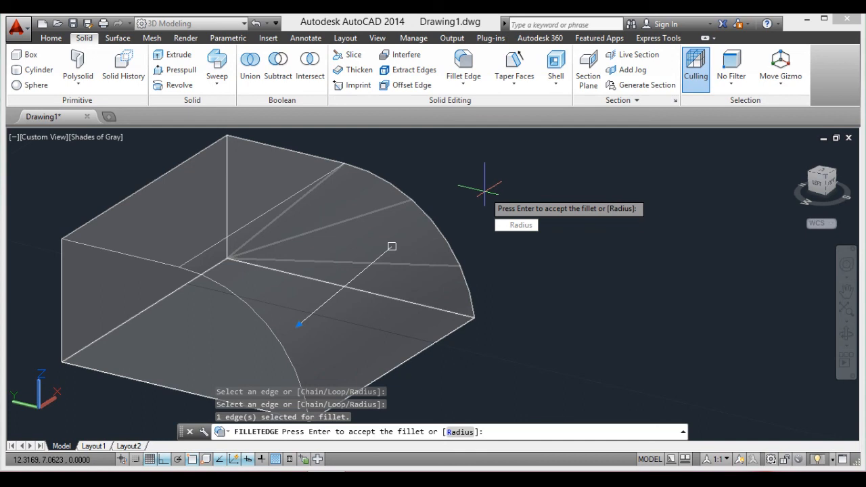
key("Down")
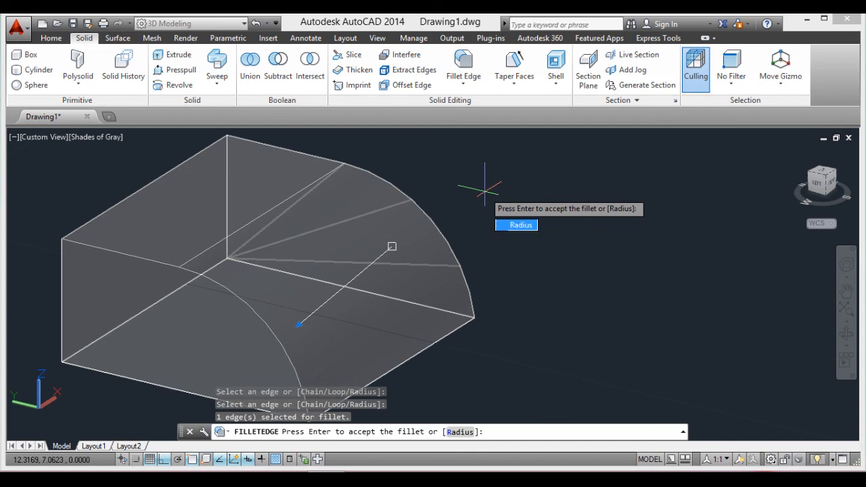
key("Return")
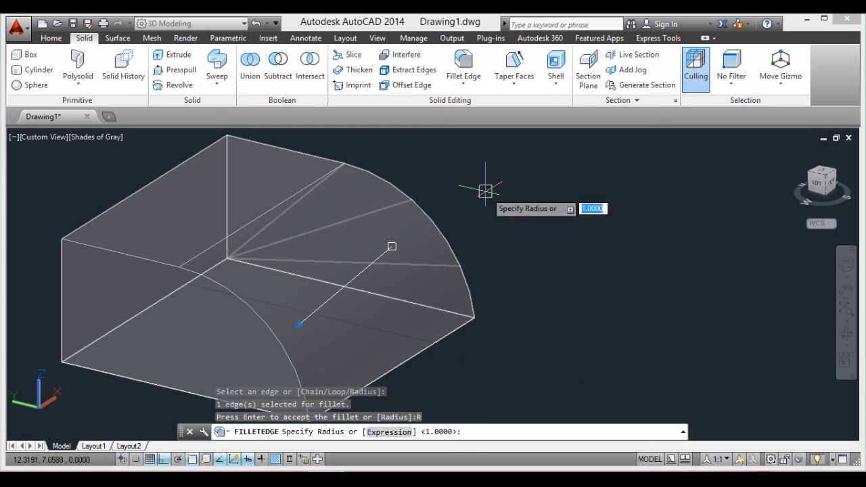
type("2")
key("Return")
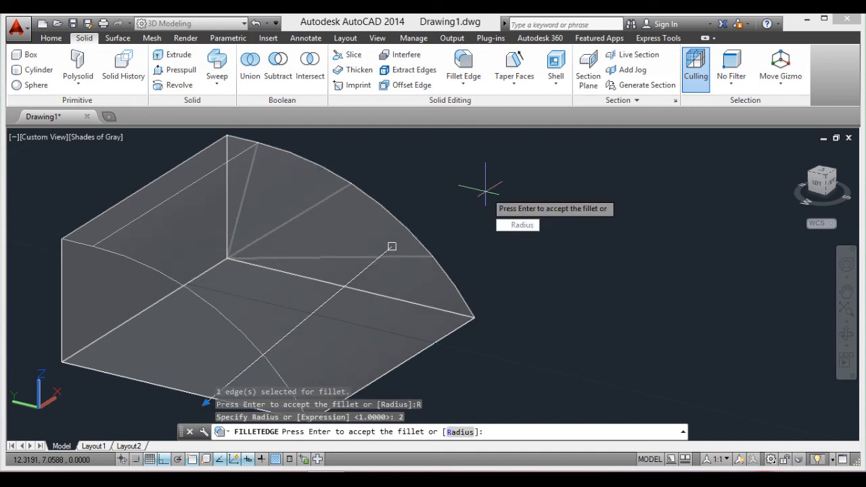
key("Escape")
Step: Round the large block's upper right-hand edge with Fillet Edge at a radius of 0.50
scroll(410, 292, "down", 4)
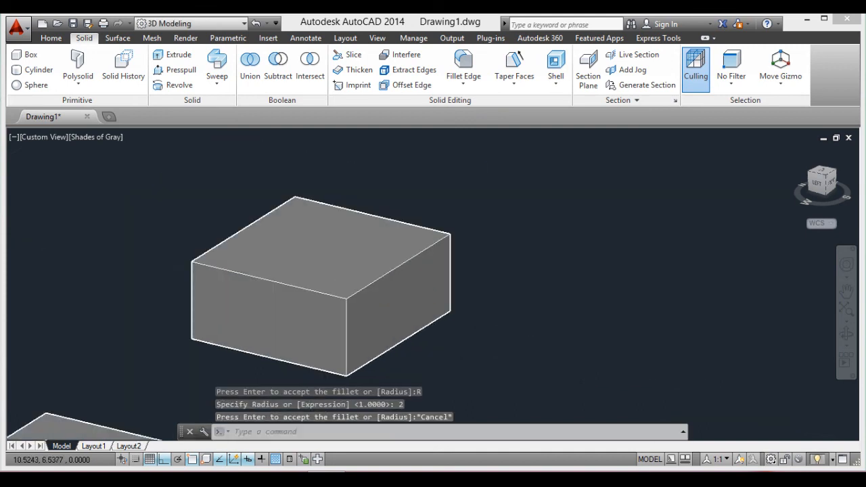
scroll(402, 295, "up", 3)
key("Return")
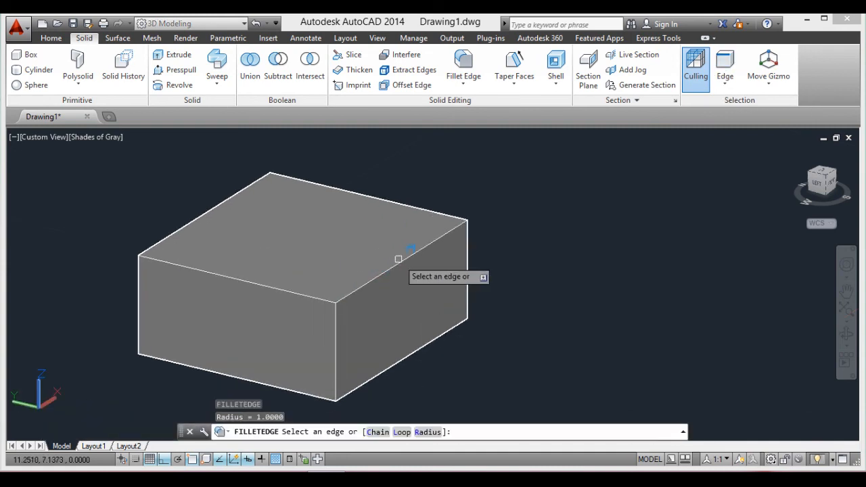
left_click(407, 258)
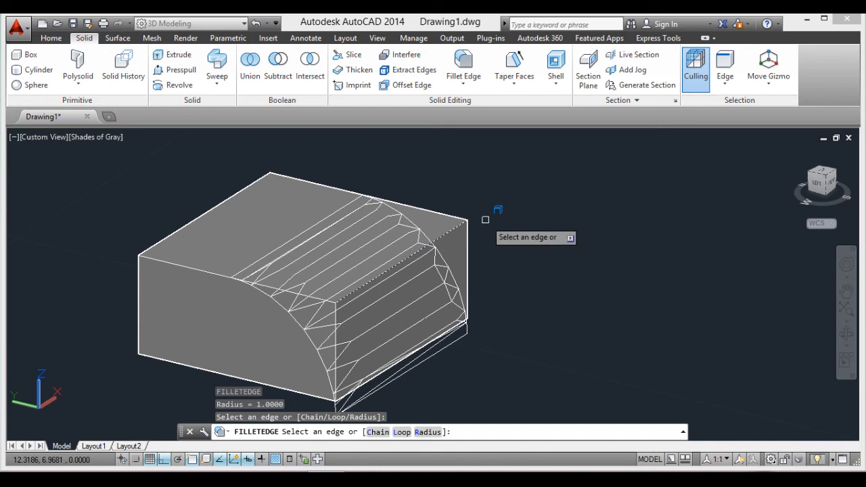
key("Return")
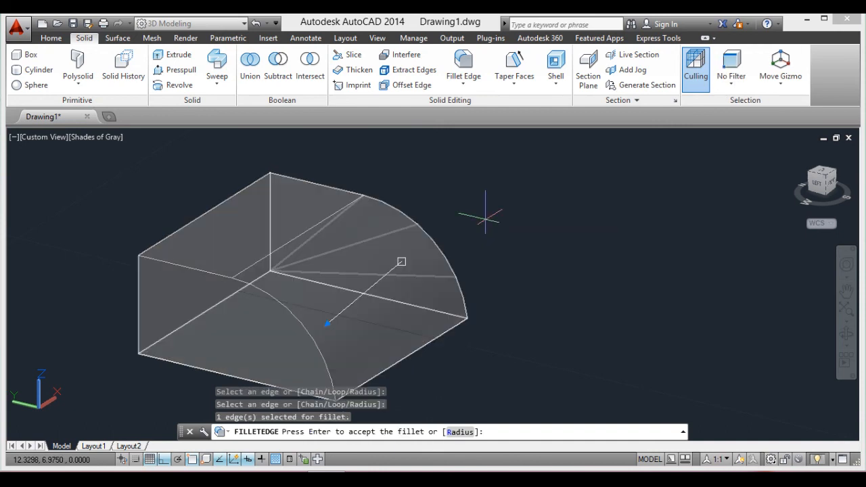
type("r")
key("Return")
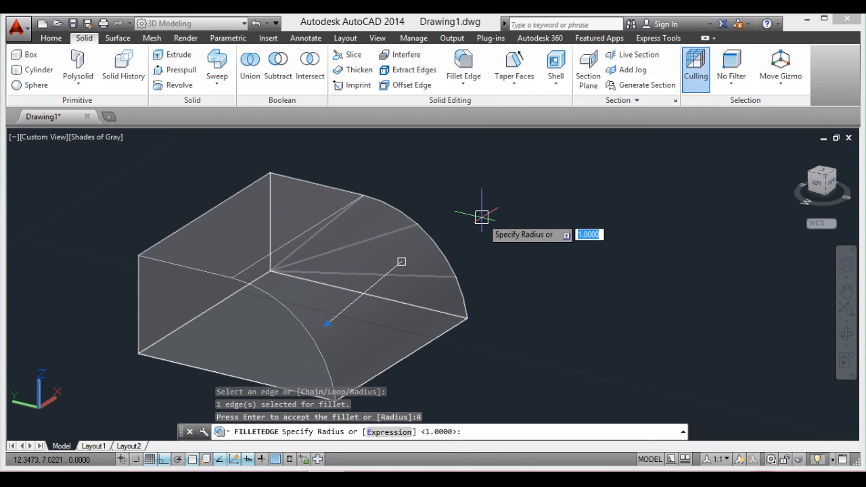
type("0.50")
key("Return")
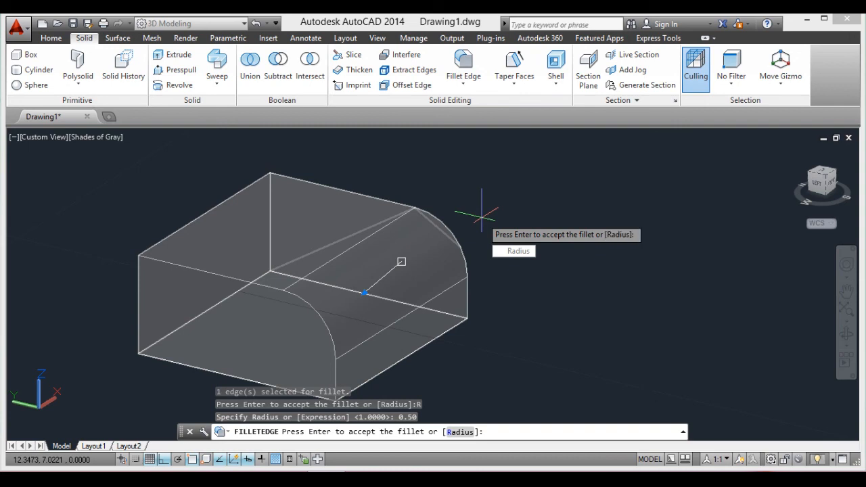
key("Return")
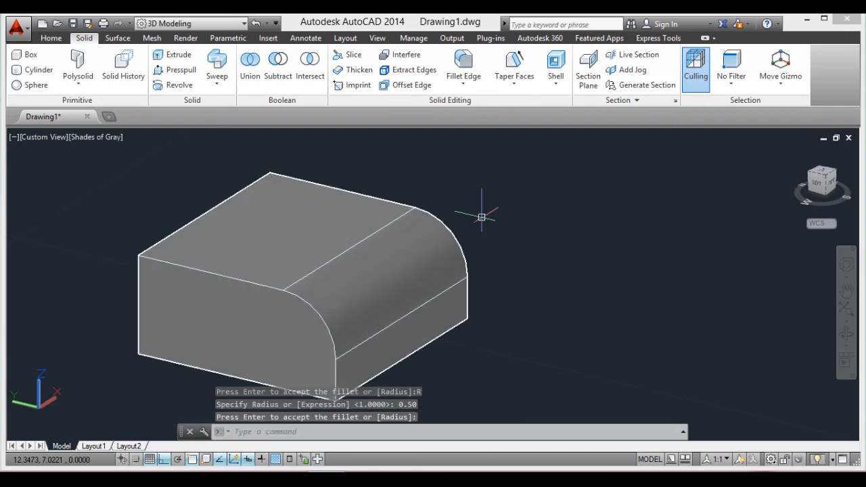
scroll(312, 299, "up", 5)
scroll(313, 295, "down", 4)
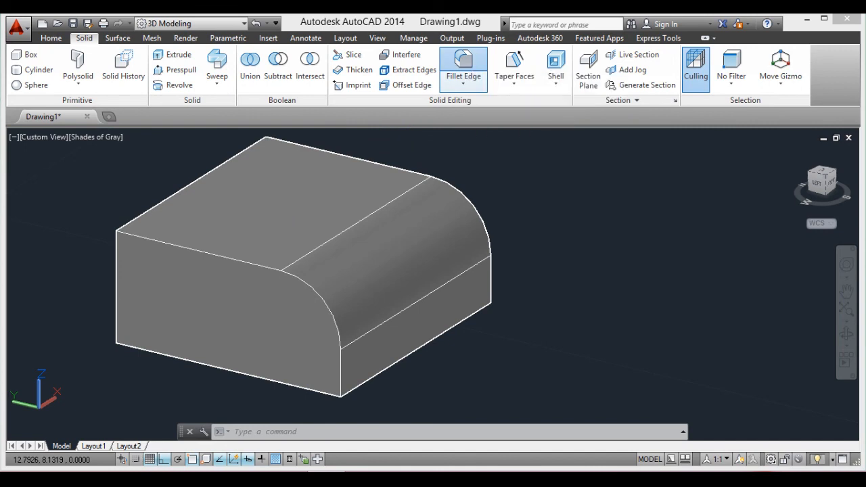
Step: Fillet the adjoining upper edge above the block's left front face with a radius of 0.20
left_click(463, 64)
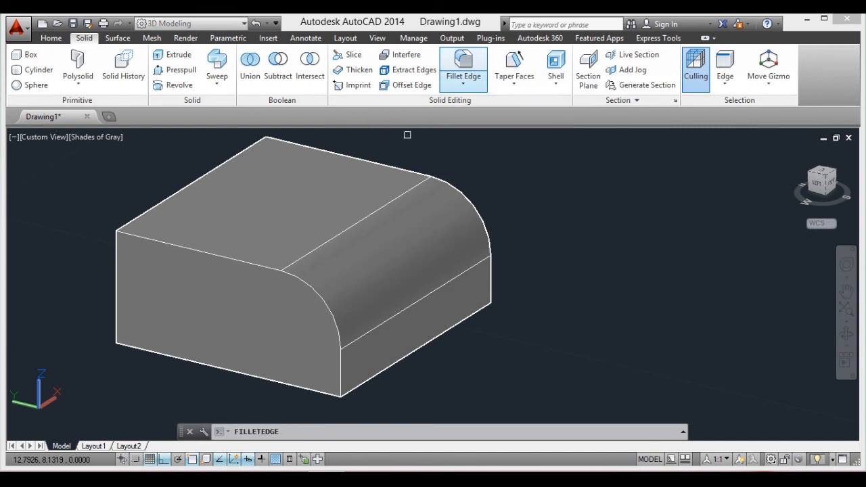
left_click(216, 256)
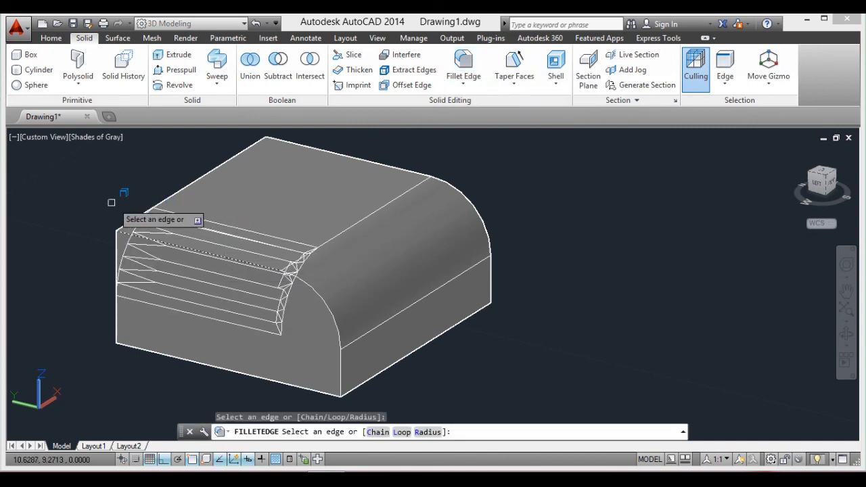
key("Return")
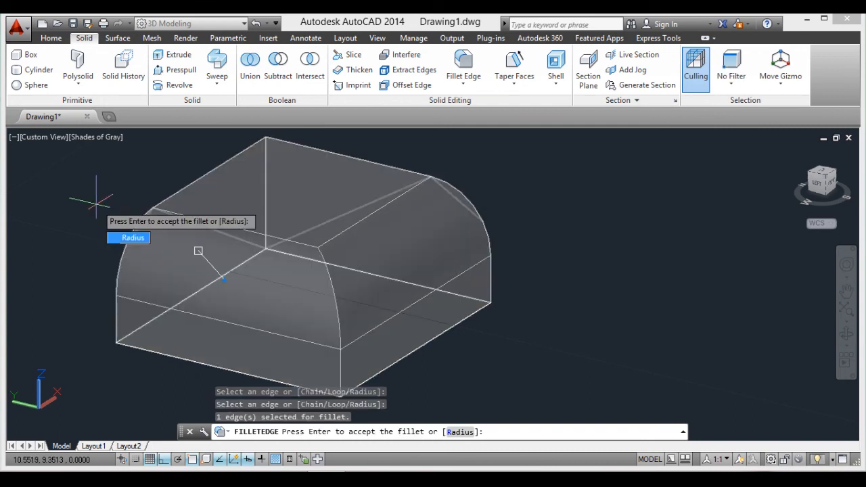
type("r")
key("Return")
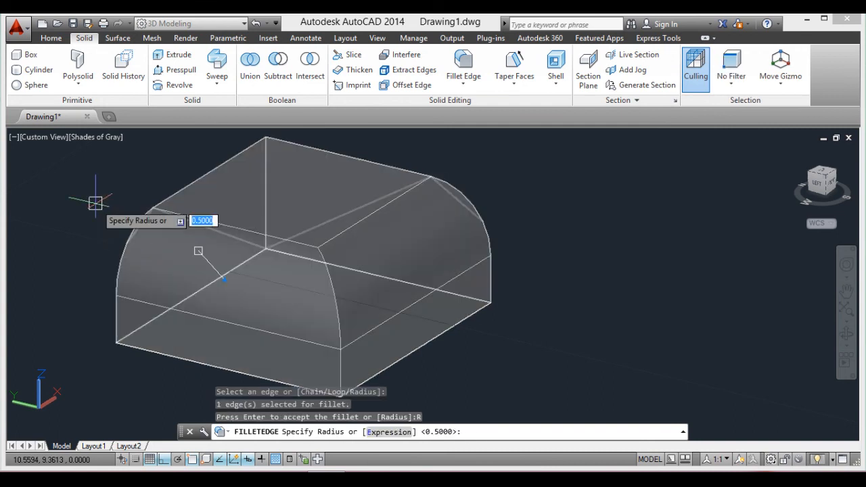
type("0.2")
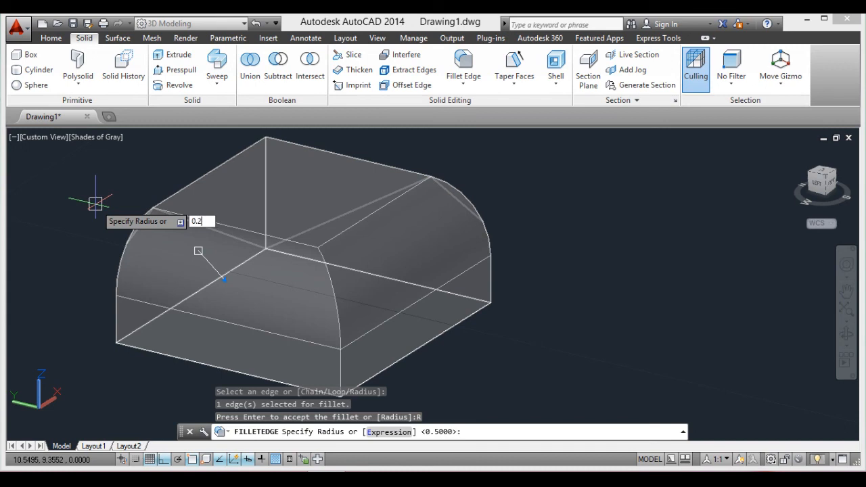
key("Return")
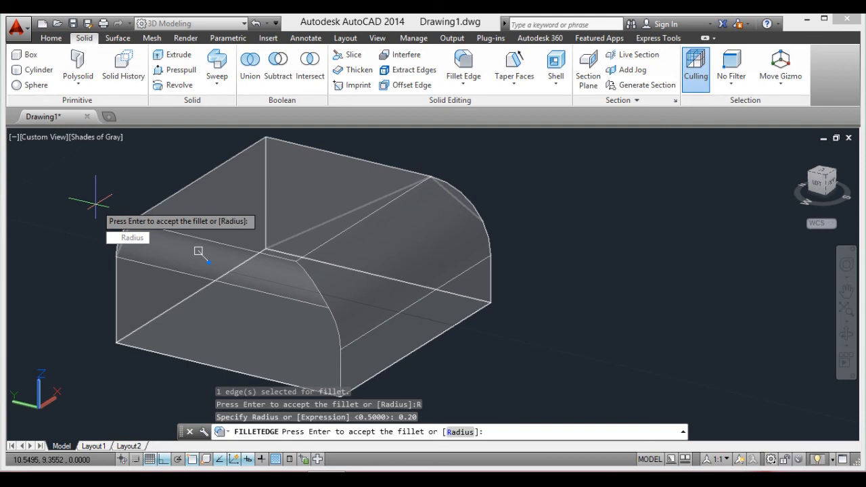
key("Return")
scroll(275, 282, "up", 5)
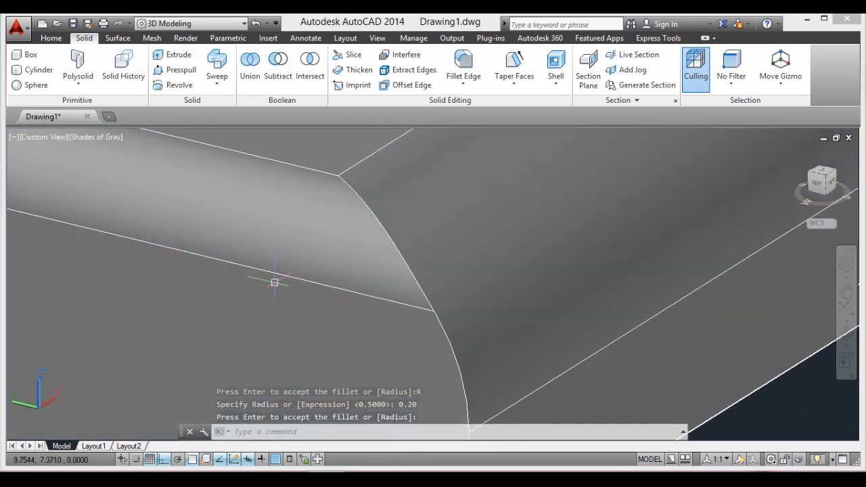
scroll(275, 282, "down", 5)
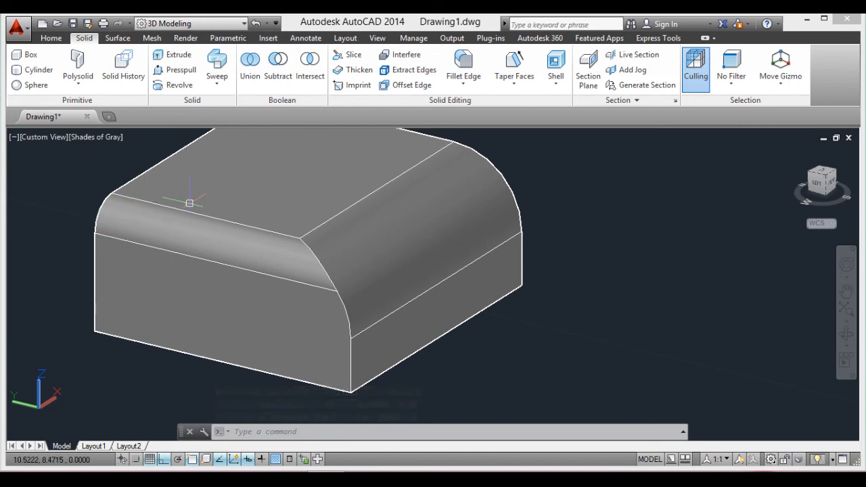
middle_click_drag(246, 207, 253, 267)
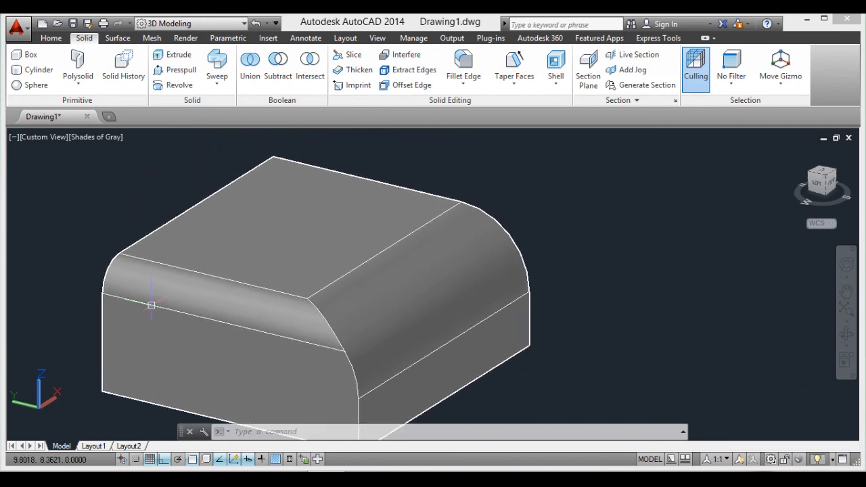
scroll(487, 284, "down", 4)
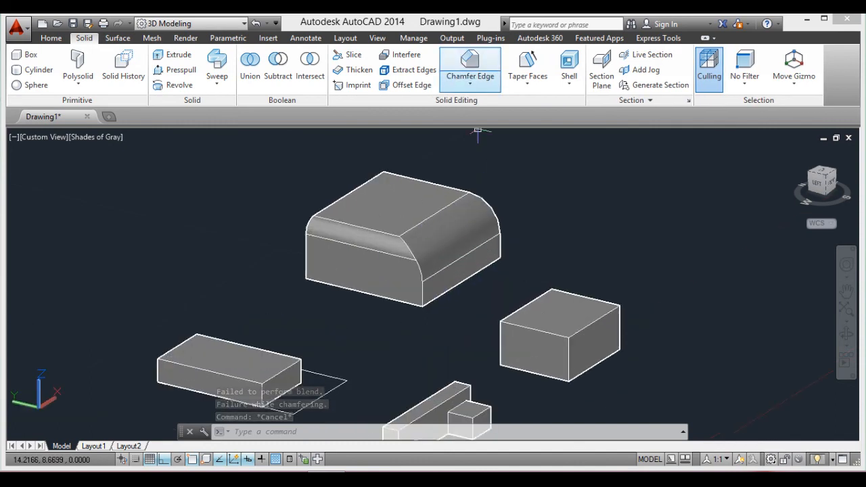
left_click(470, 82)
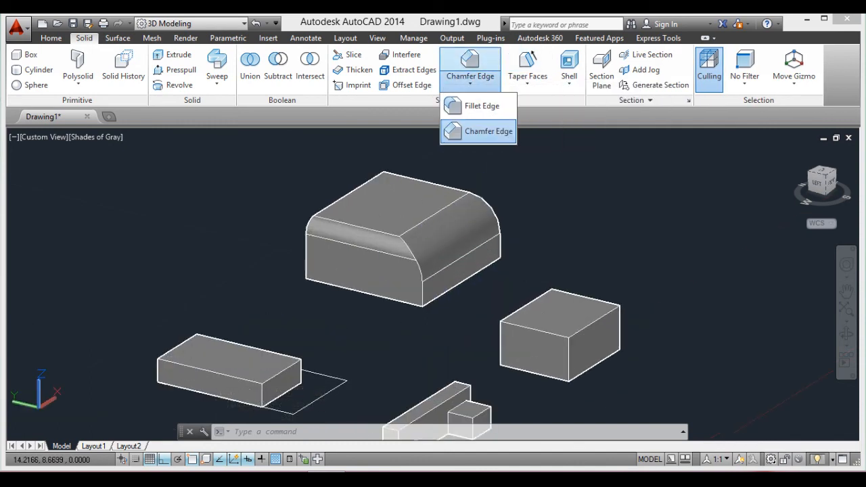
left_click(477, 106)
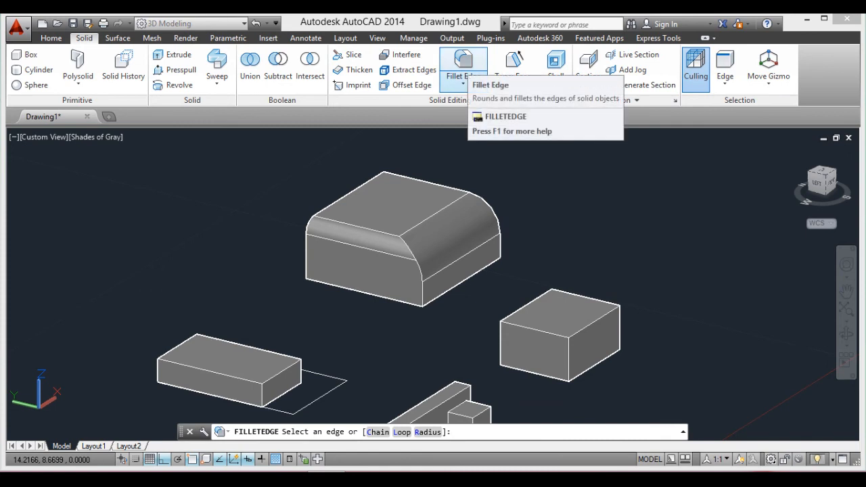
left_click(463, 83)
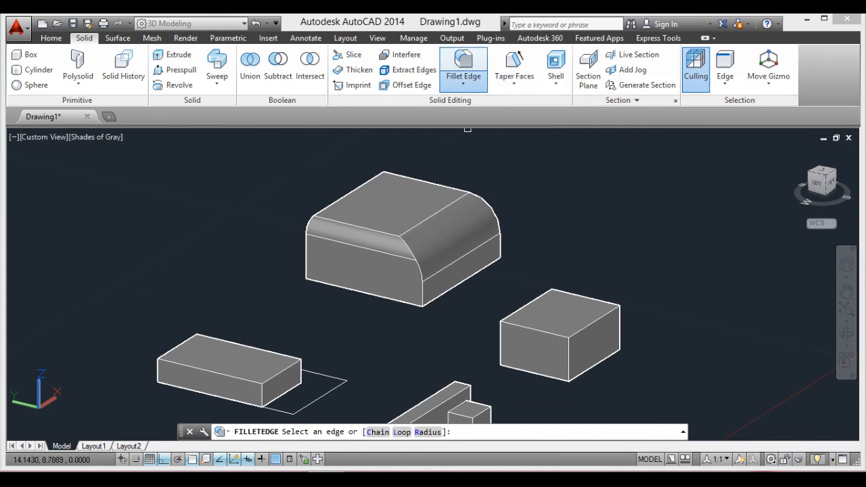
left_click(487, 131)
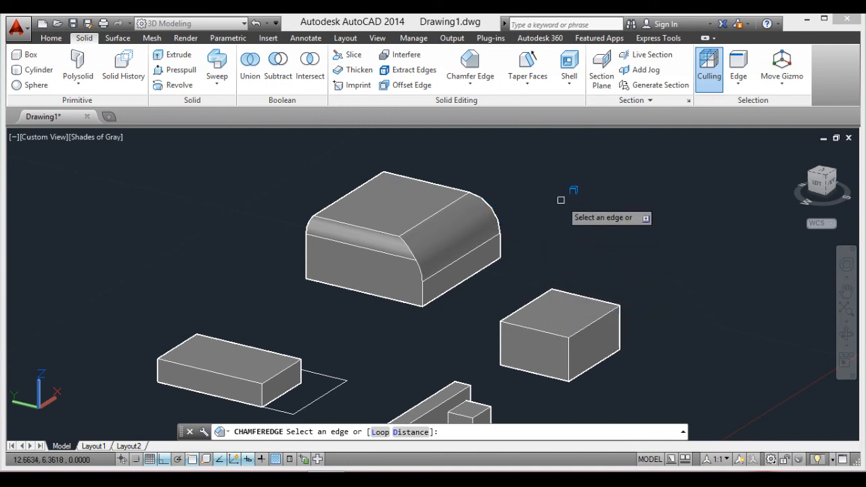
key("Escape")
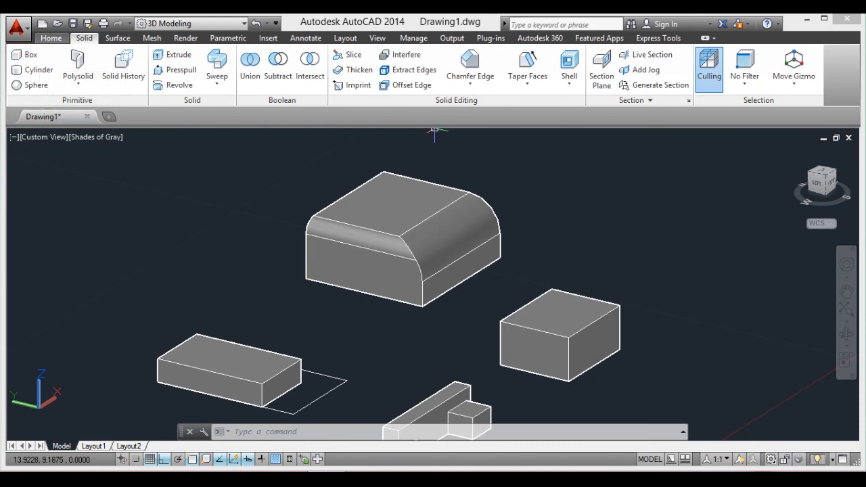
left_click(50, 38)
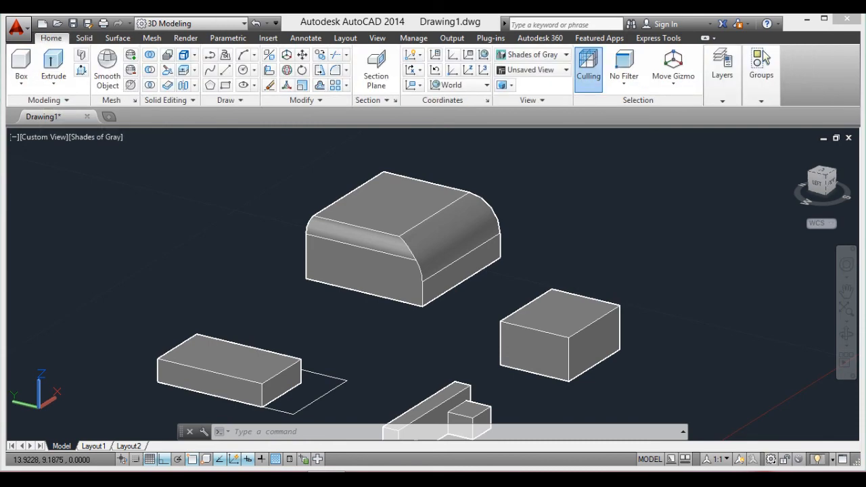
left_click(118, 38)
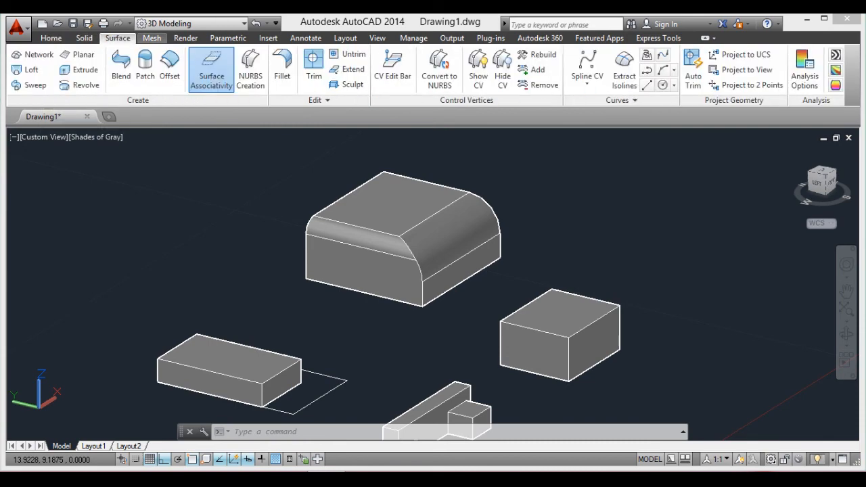
left_click(152, 38)
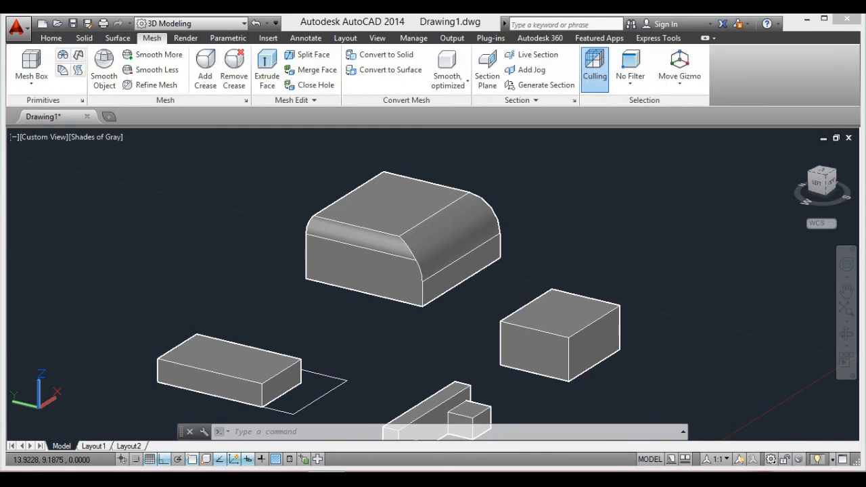
left_click(51, 38)
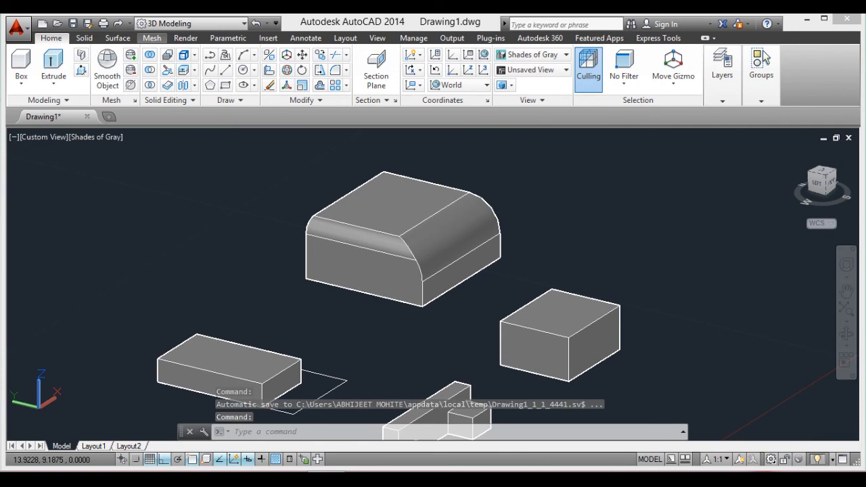
left_click(118, 38)
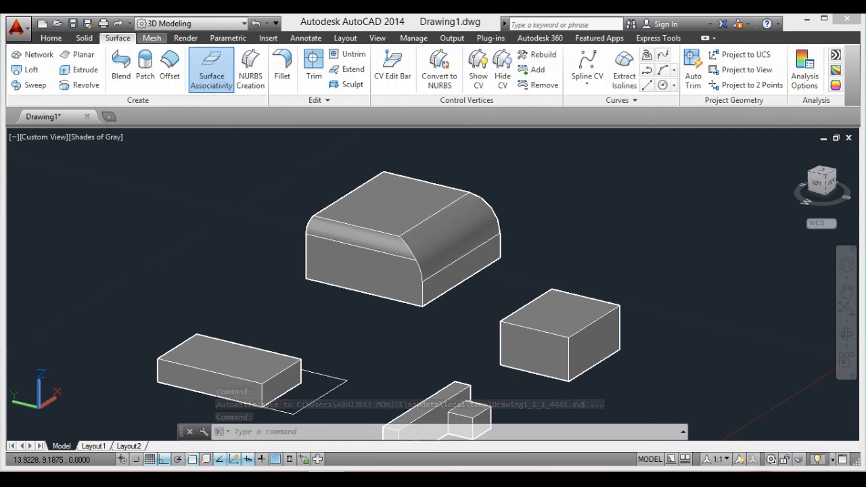
left_click(152, 38)
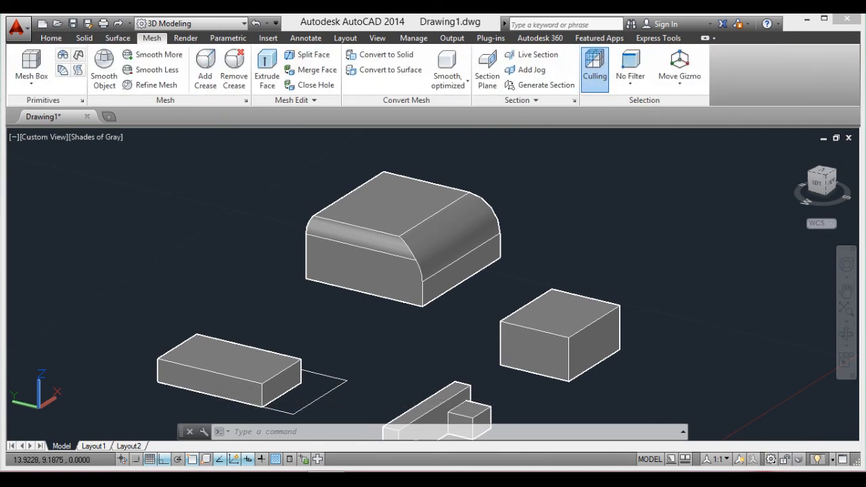
left_click(185, 37)
left_click(228, 38)
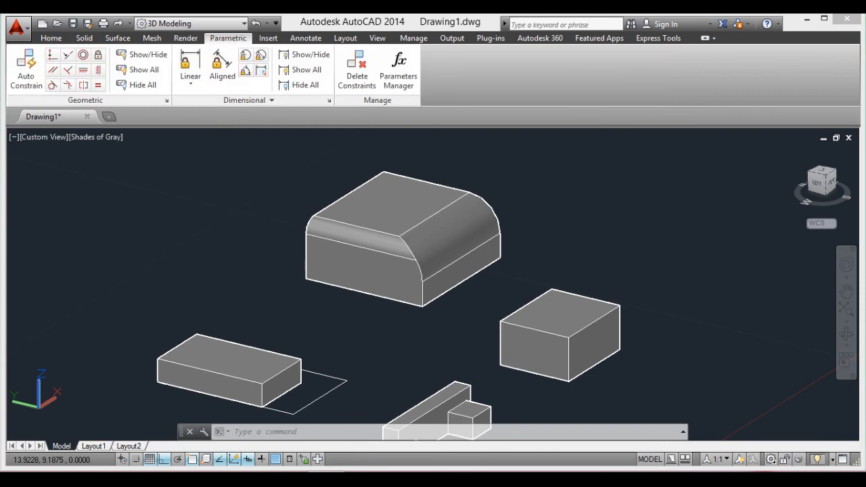
left_click(267, 38)
left_click(306, 38)
left_click(345, 38)
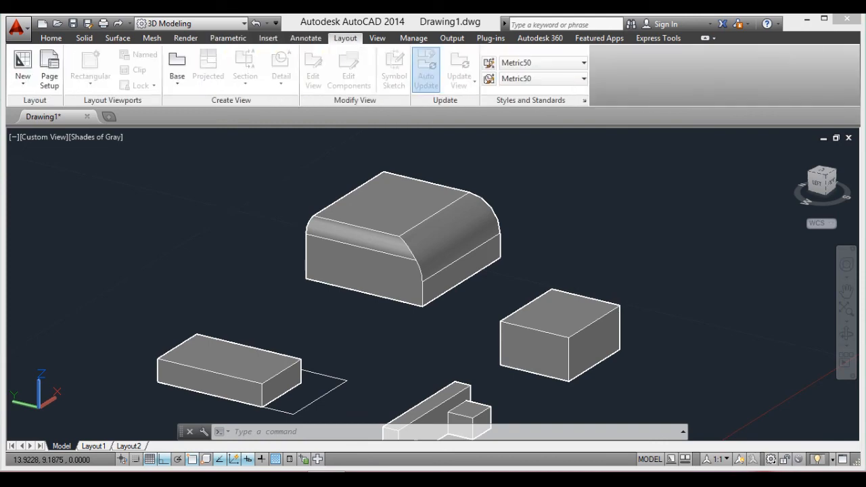
left_click(377, 37)
left_click(413, 38)
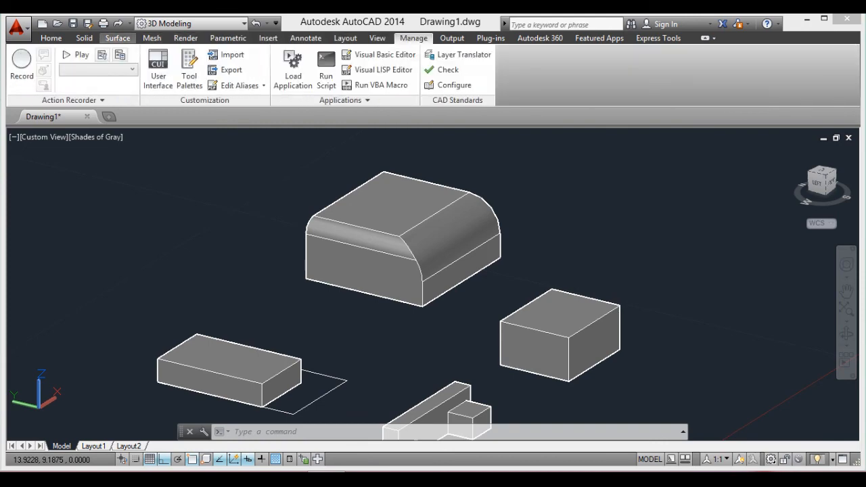
left_click(51, 38)
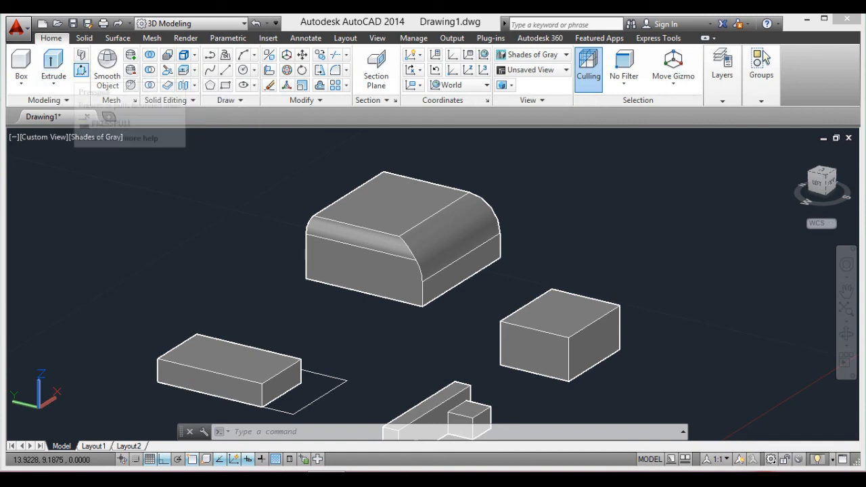
left_click(21, 78)
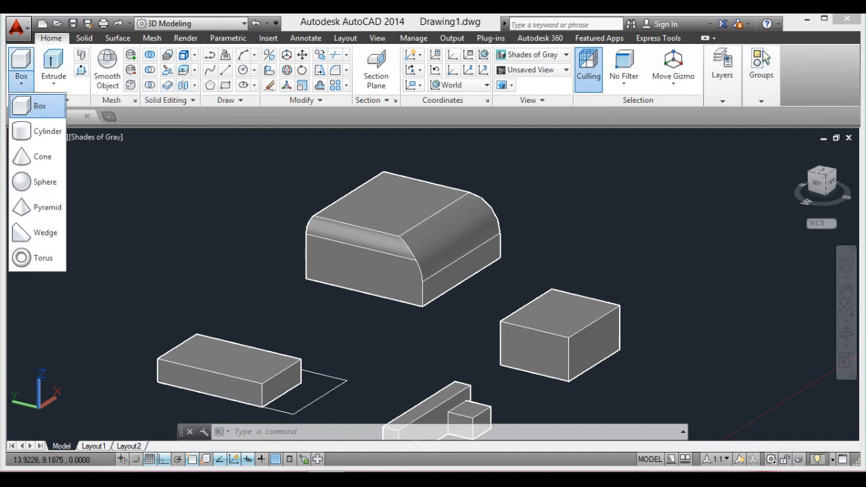
left_click(149, 55)
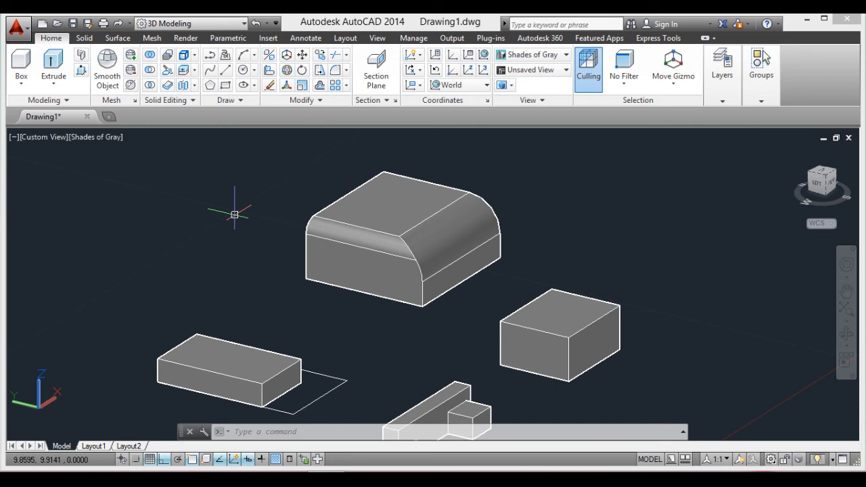
scroll(320, 243, "down", 6)
scroll(345, 215, "up", 4)
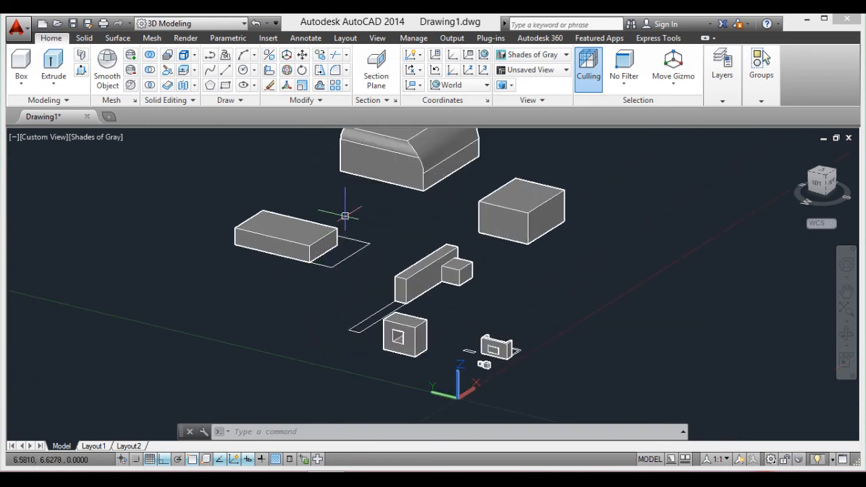
scroll(368, 203, "down", 2)
middle_click_drag(402, 172, 389, 232)
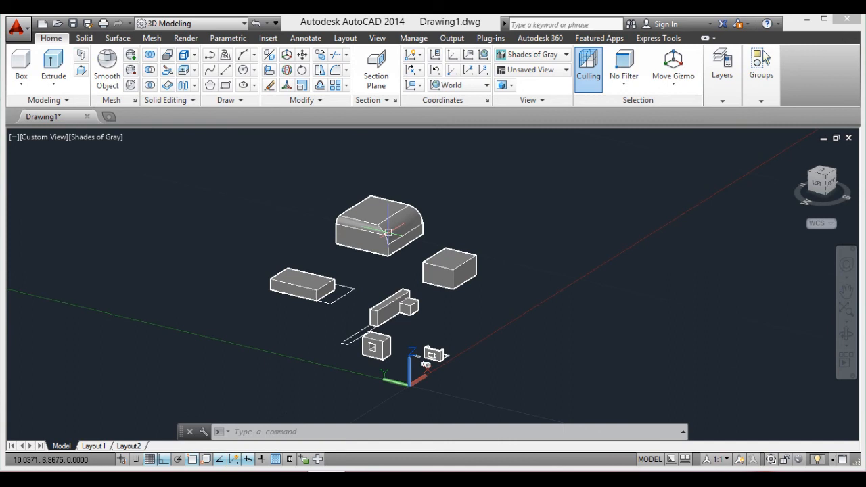
scroll(388, 233, "up", 2)
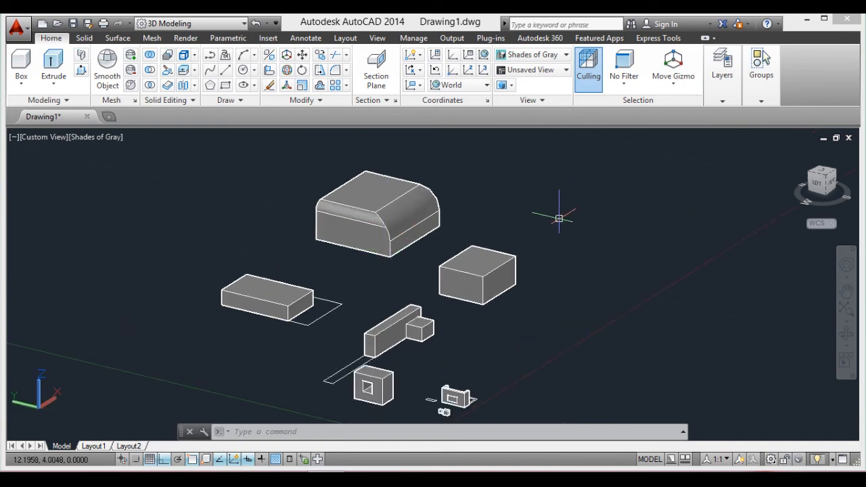